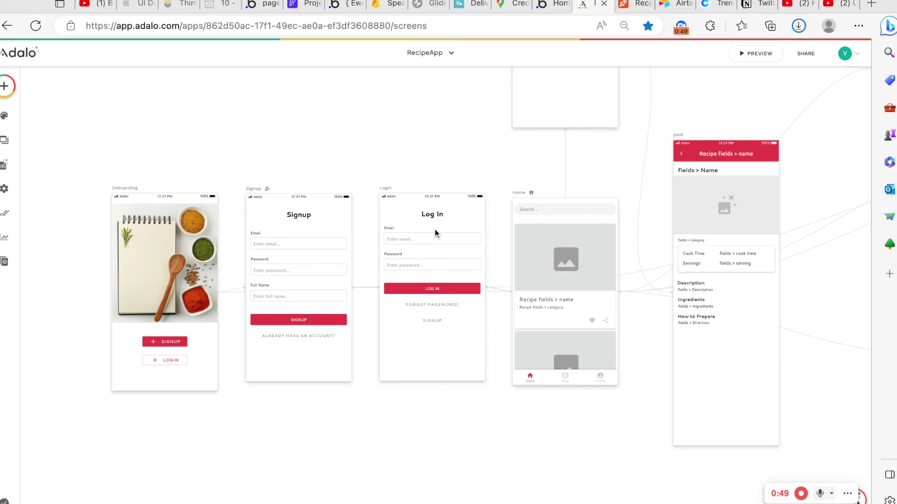
Launch the RecipeApp preview to show the Home recipe list in the phone frame
left_click(755, 53)
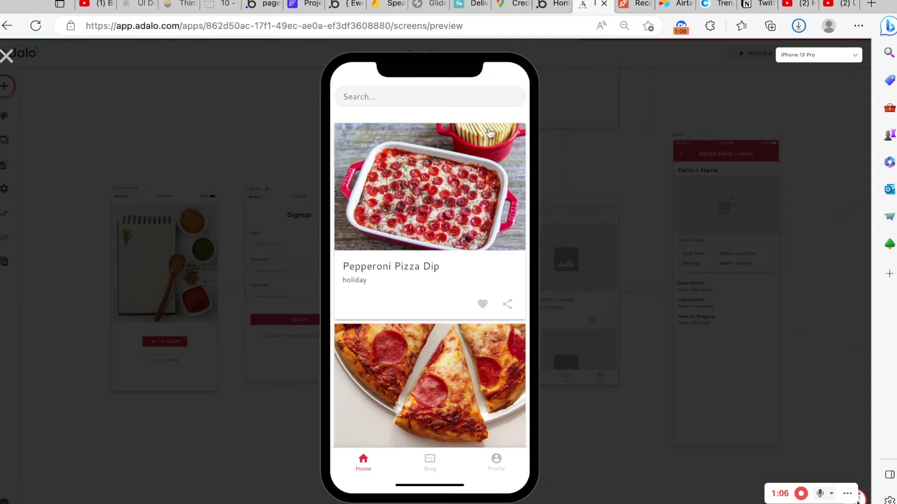
Search the recipe list for 'pizza', then clear the search term
scroll(461, 282, "down", 10)
scroll(462, 282, "down", 5)
scroll(461, 282, "up", 15)
left_click(396, 99)
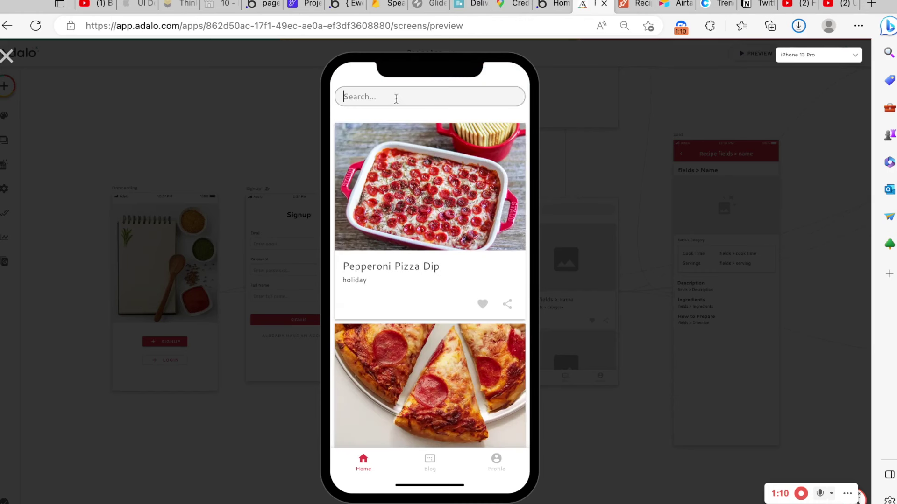
type("pizza")
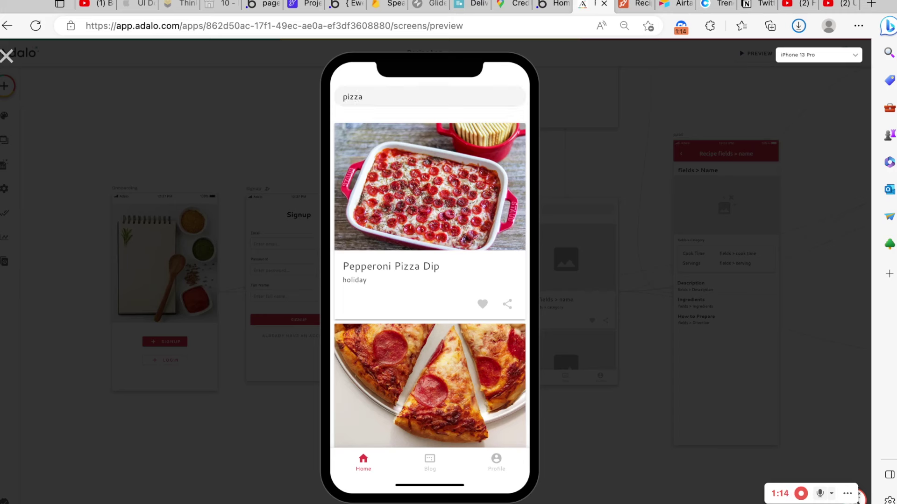
scroll(392, 158, "down", 2)
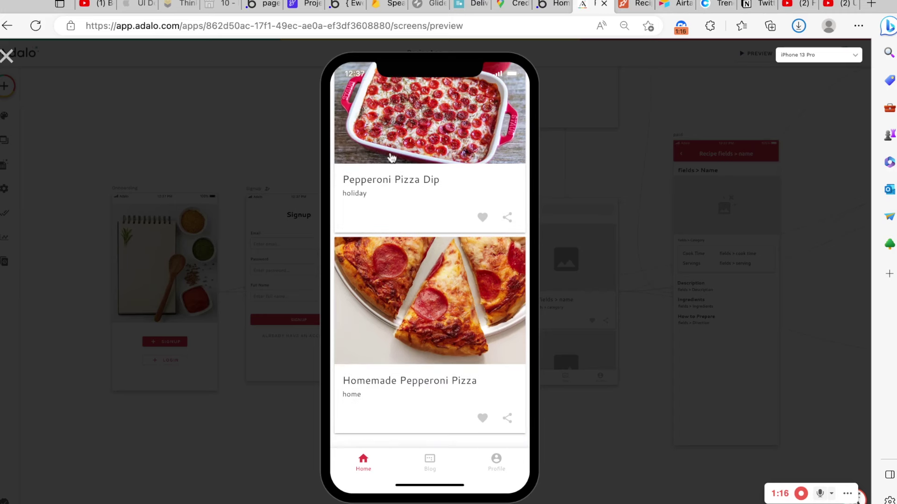
scroll(406, 148, "up", 2)
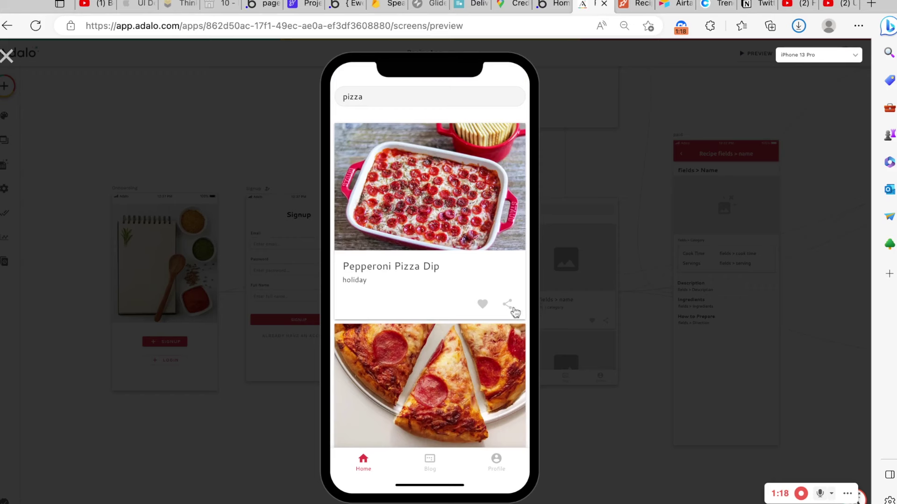
double_click(384, 96)
key("BackSpace")
scroll(462, 322, "down", 10)
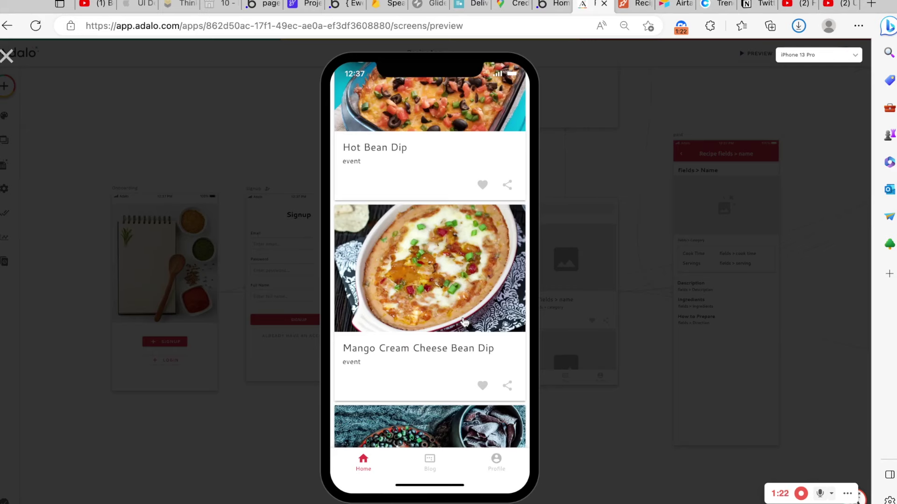
View Pepperoni Pizza Dip's details, return Home, and open the second, premium recipe
left_click(426, 206)
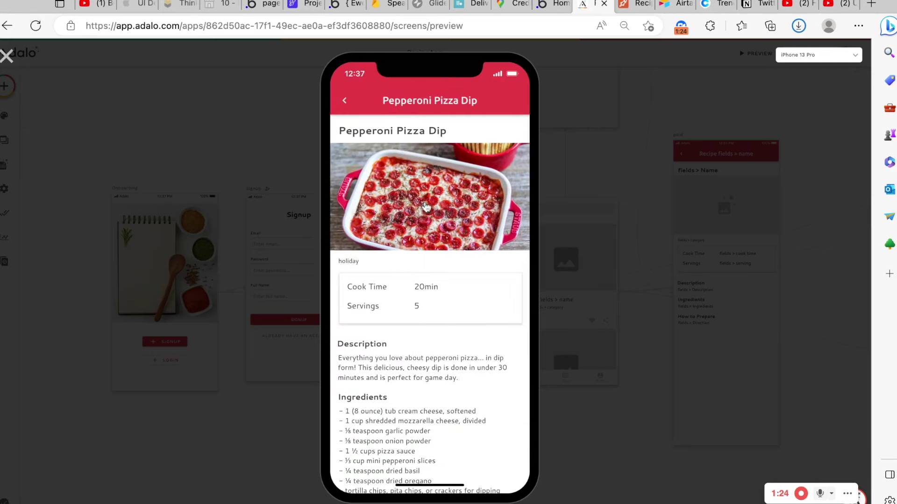
scroll(424, 260, "down", 4)
scroll(423, 261, "up", 4)
scroll(423, 260, "down", 4)
scroll(420, 257, "up", 4)
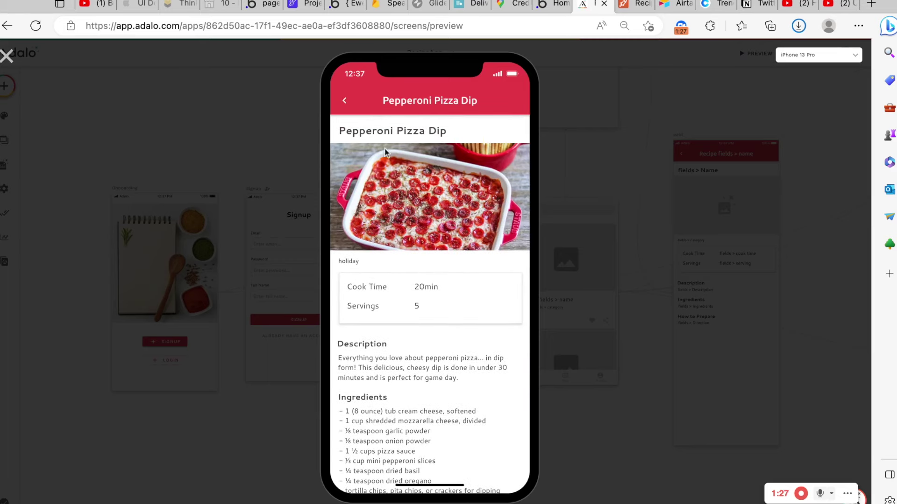
left_click(345, 100)
left_click(437, 369)
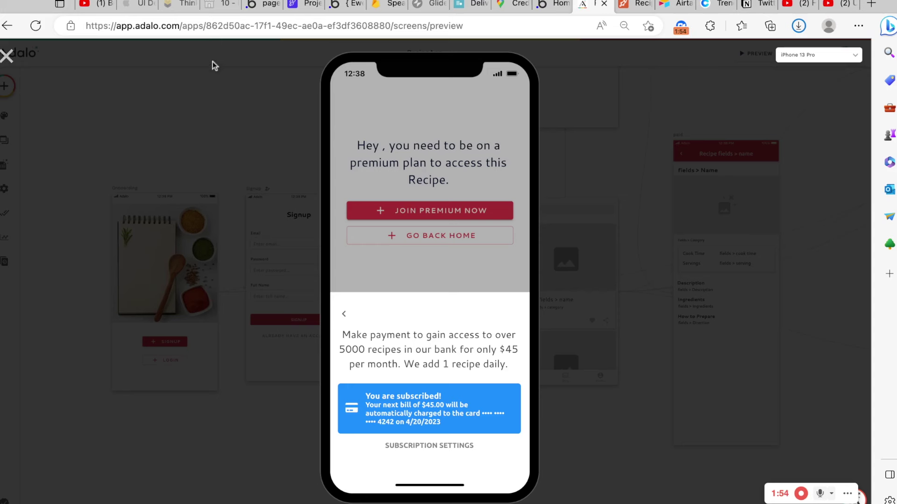
Close the payment sheet and the preview, then relaunch the app preview
left_click(7, 25)
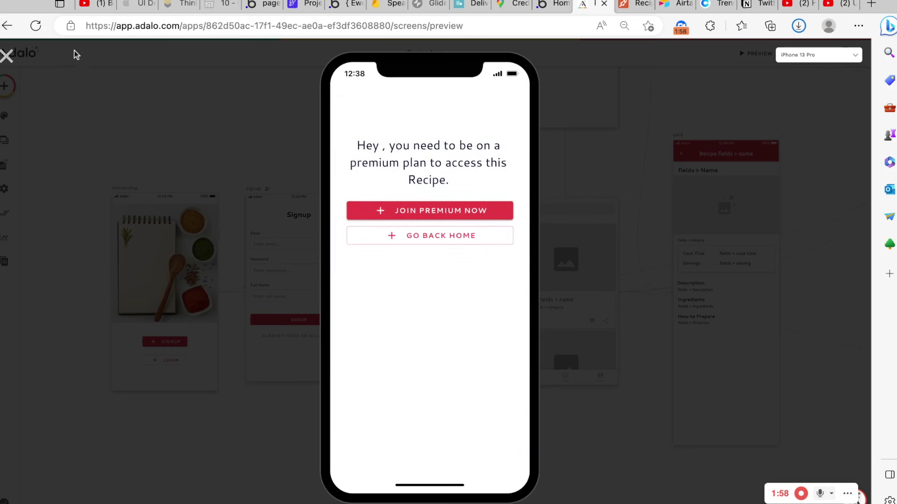
left_click(7, 26)
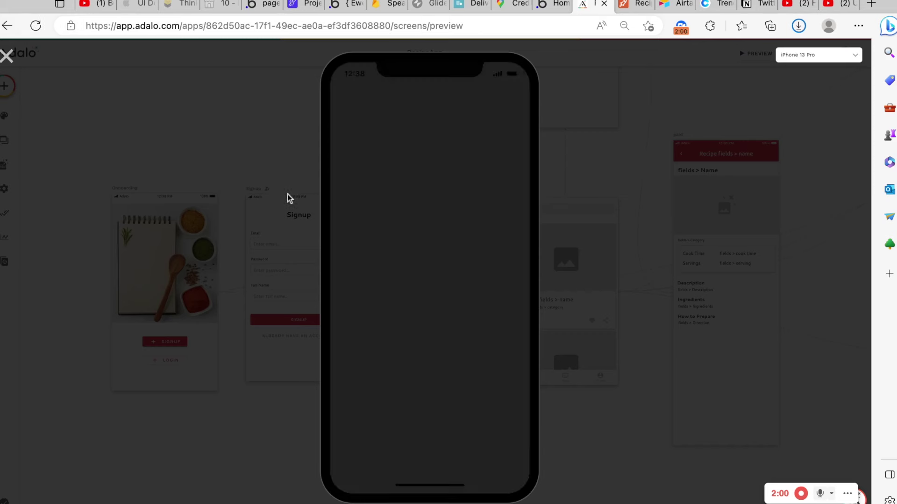
left_click(3, 33)
left_click(6, 56)
left_click(757, 54)
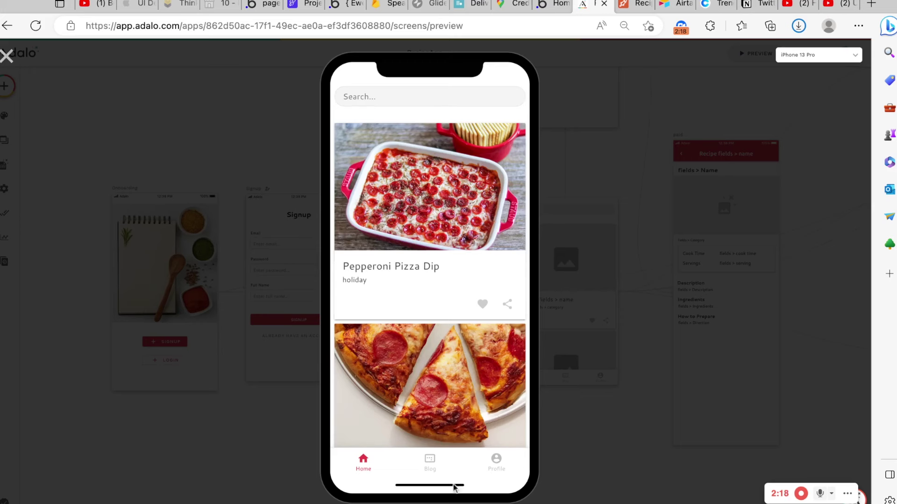
Browse the Blog Post list and read the first cereal blog post
left_click(439, 466)
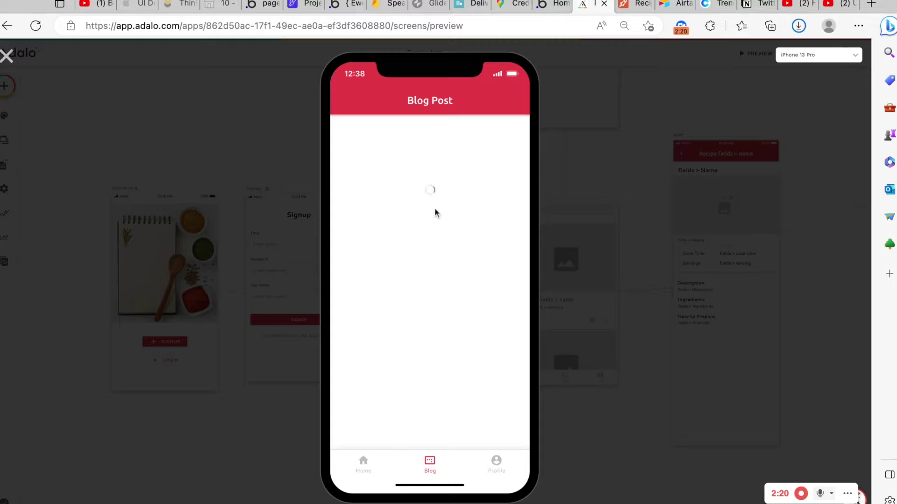
scroll(455, 373, "down", 2)
scroll(456, 366, "up", 2)
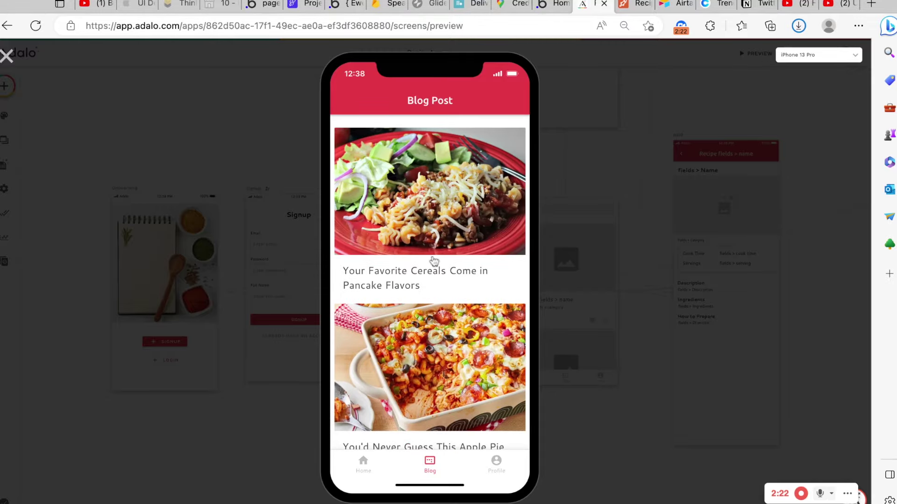
left_click(438, 275)
scroll(427, 262, "down", 10)
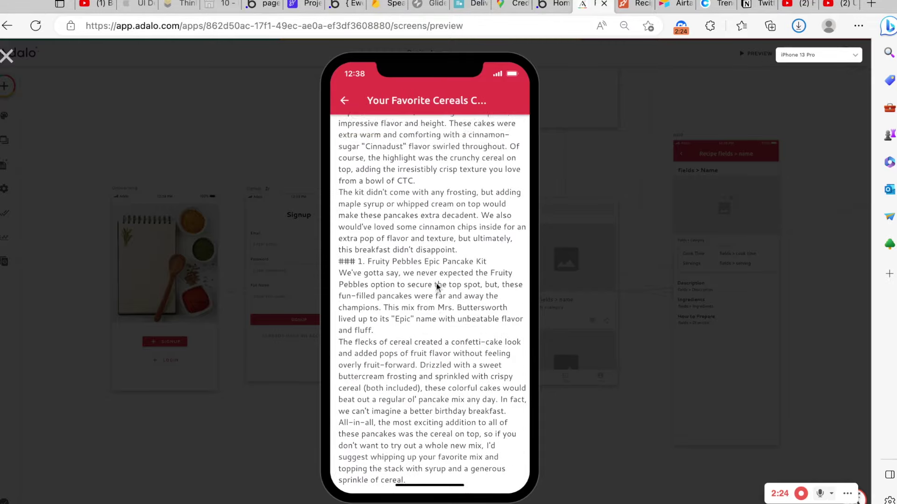
left_click(345, 107)
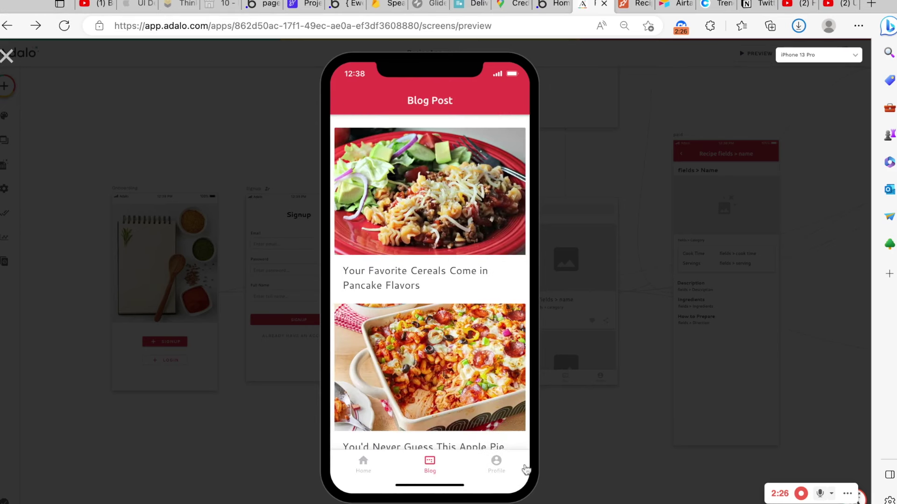
Check the Profile screen, try returning to Home, and close the preview
left_click(495, 468)
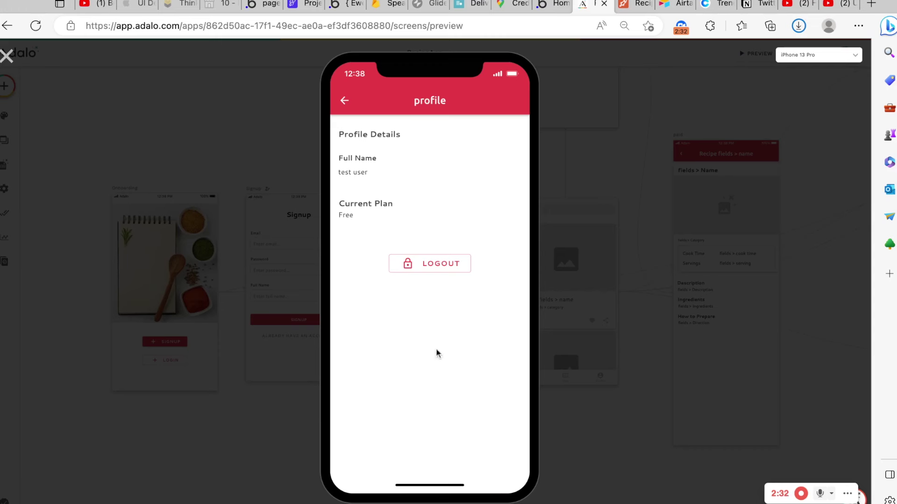
left_click(342, 102)
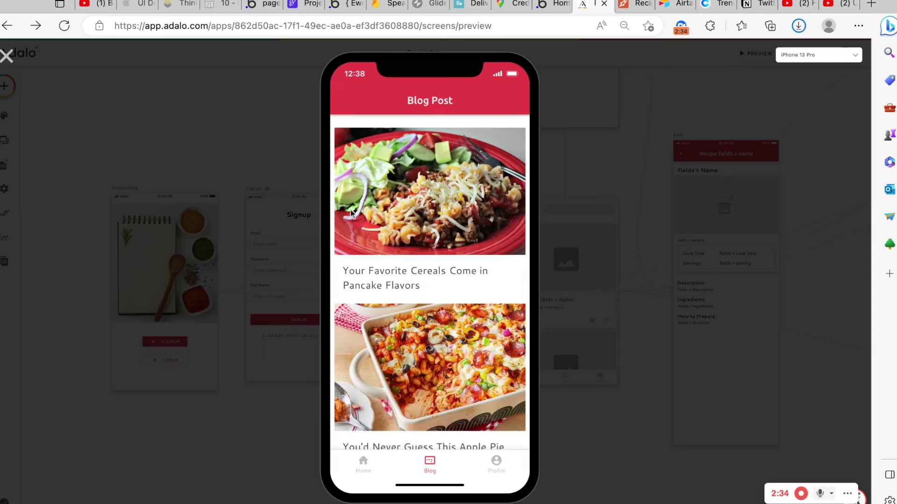
left_click(364, 476)
left_click(367, 465)
left_click(367, 466)
left_click(7, 58)
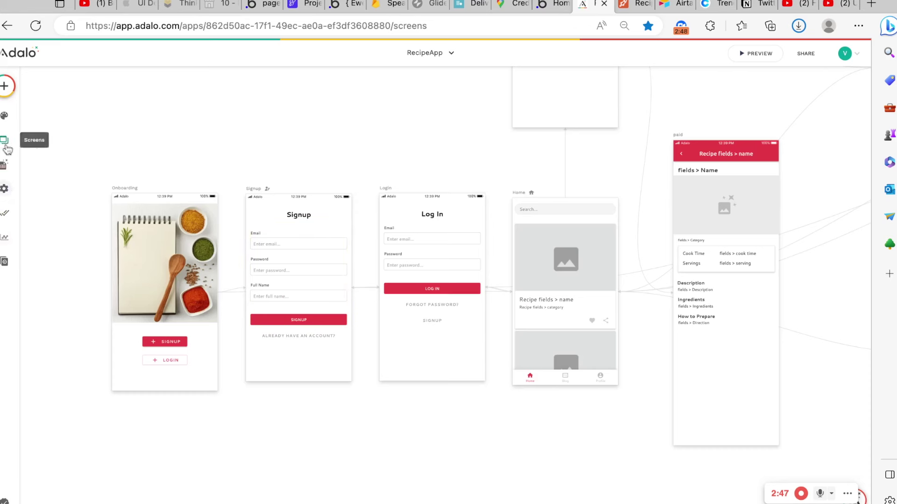
Show the database collections, then switch to the Airtable personal access tokens tab
left_click(3, 165)
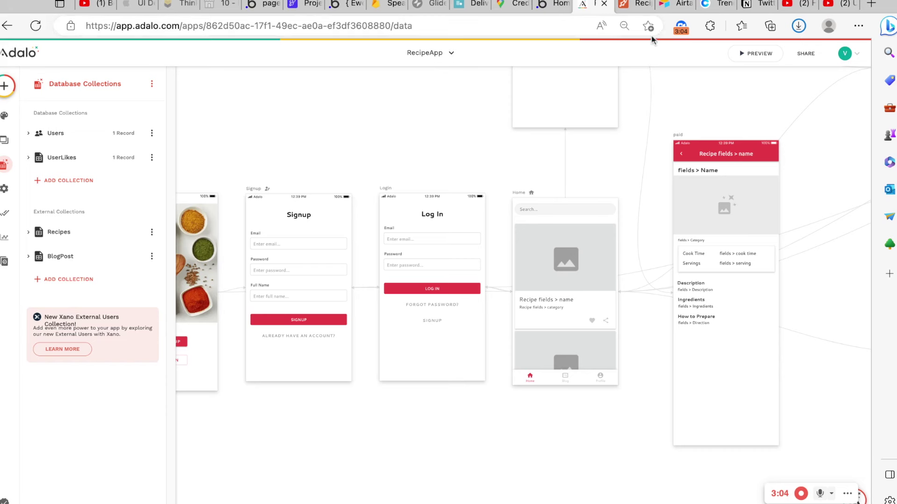
key("ctrl+Tab")
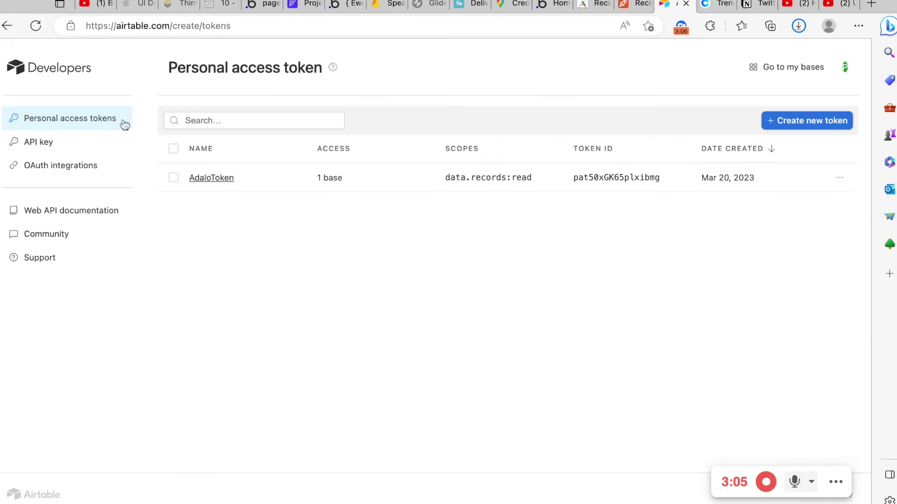
Switch to the RecipeAPP base and collapse the Getting started panel
left_click(637, 3)
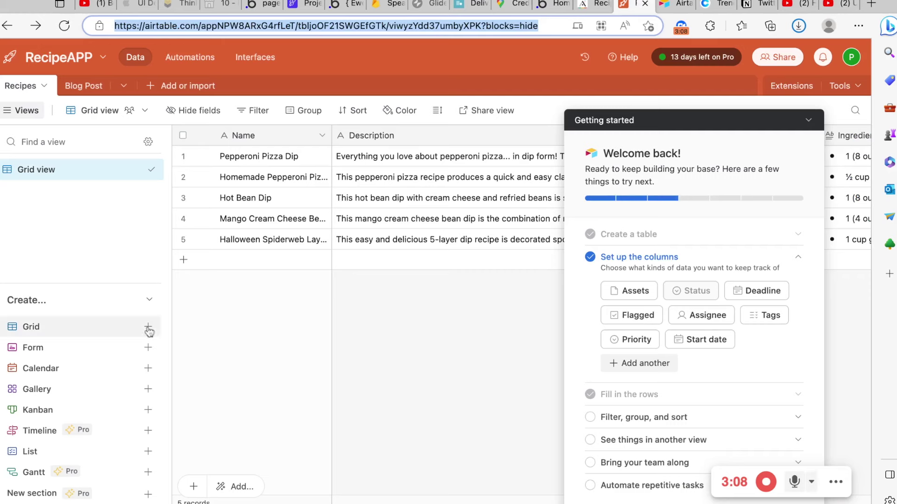
left_click(810, 122)
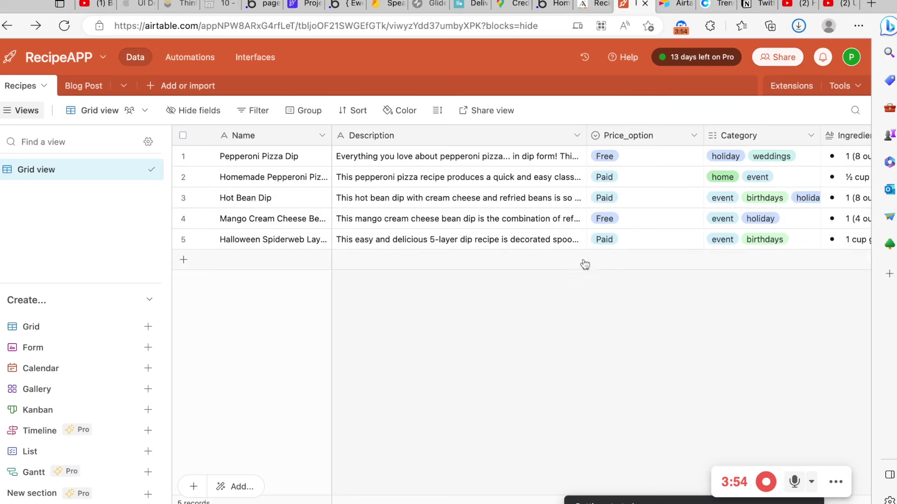
Load supabase.com in a new tab and select the Database feature description
left_click(871, 4)
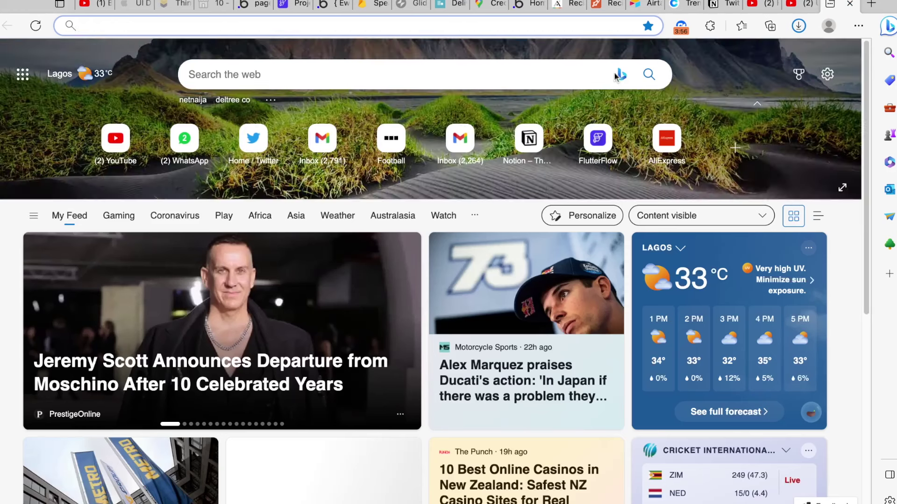
type("supabase.com")
key("Return")
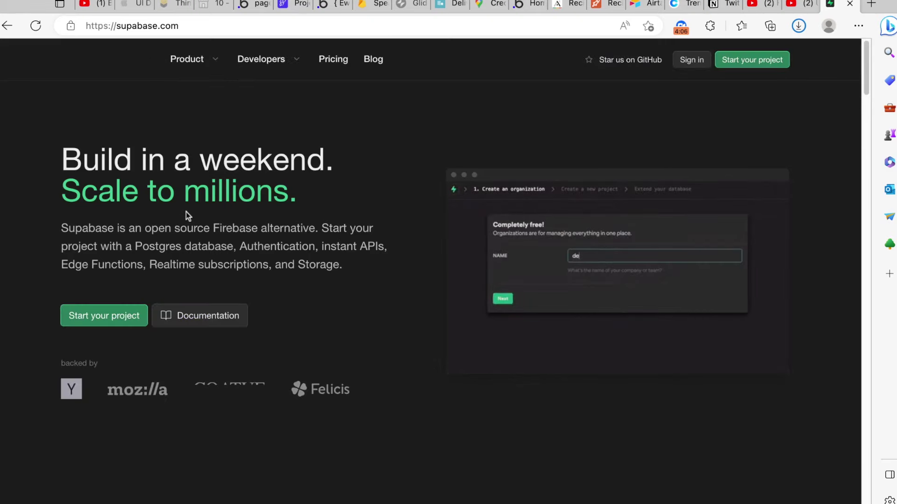
scroll(265, 217, "down", 8)
scroll(266, 217, "down", 2)
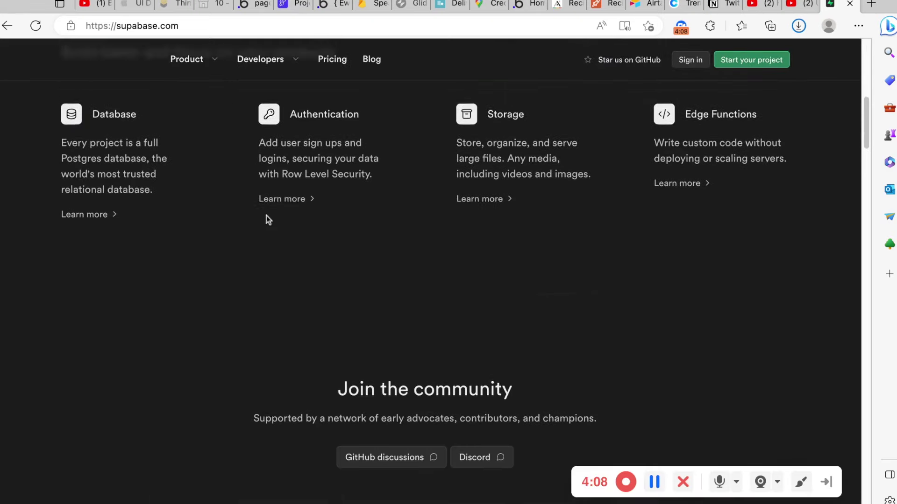
scroll(267, 216, "up", 2)
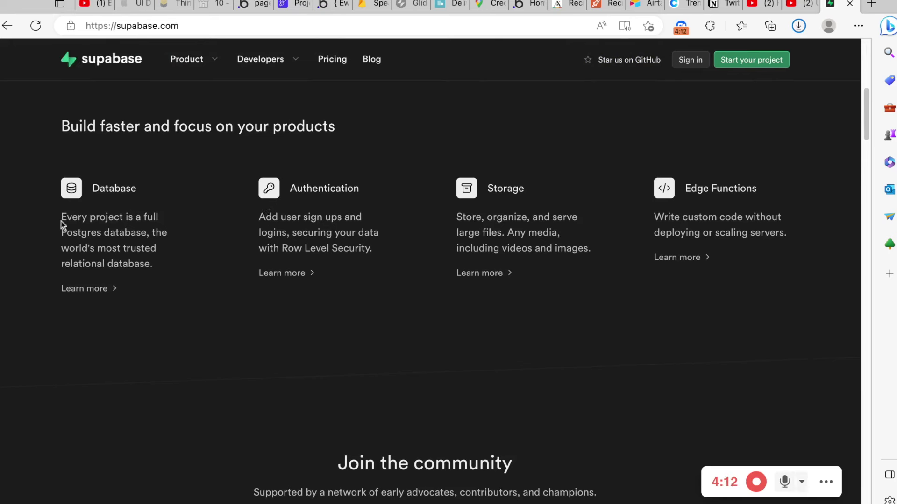
left_click_drag(64, 216, 108, 288)
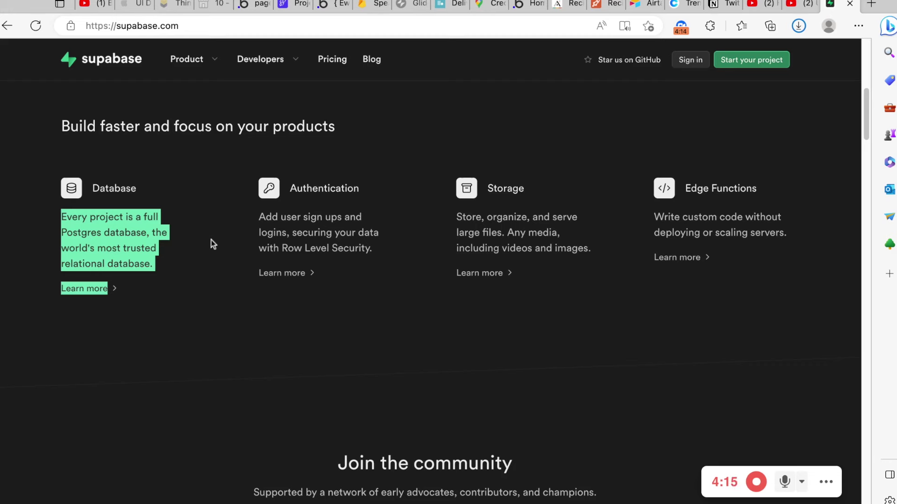
Scroll the Supabase homepage and highlight the Next.js Realtime chat app title
scroll(494, 221, "down", 8)
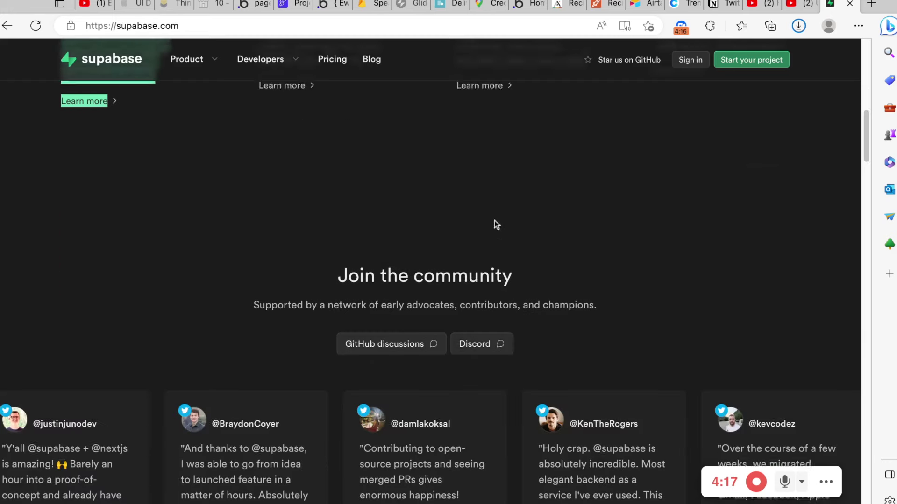
scroll(481, 231, "down", 8)
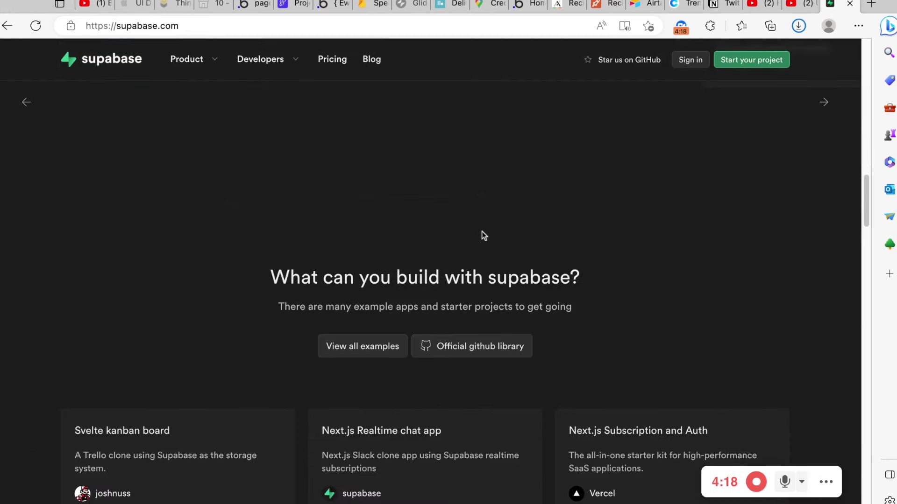
scroll(482, 228, "down", 3)
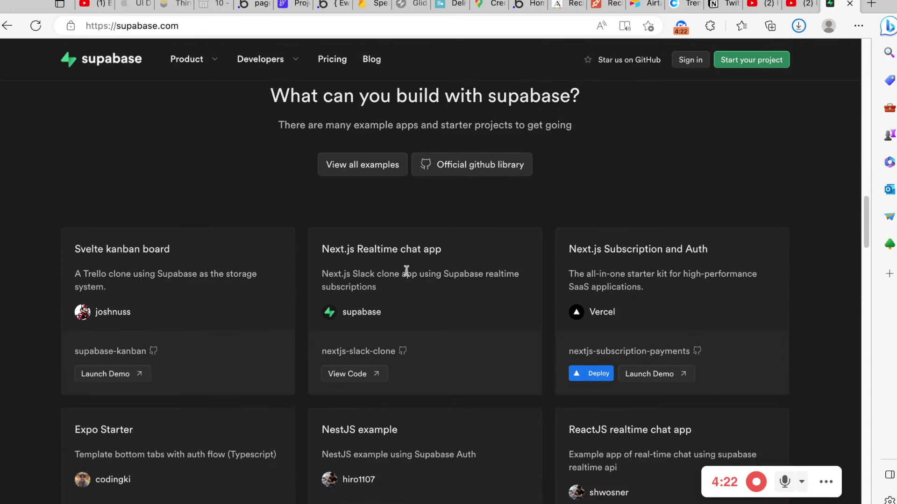
scroll(406, 271, "down", 2)
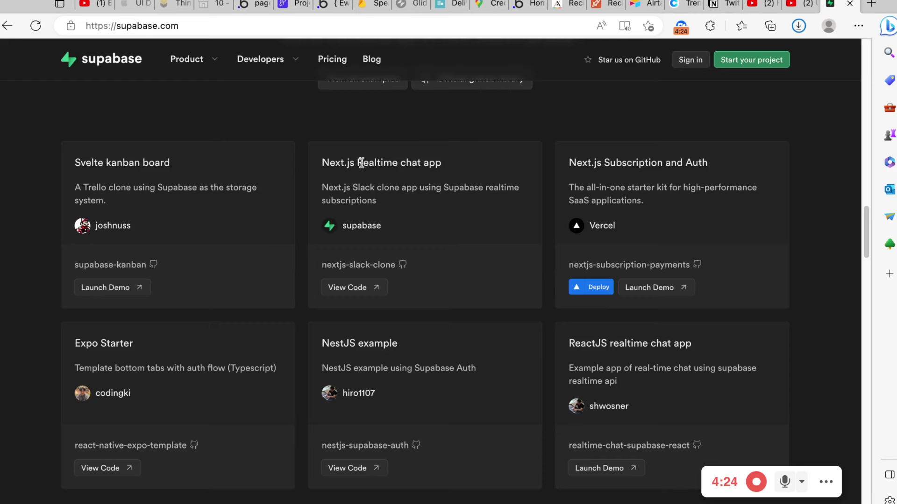
left_click_drag(361, 162, 442, 163)
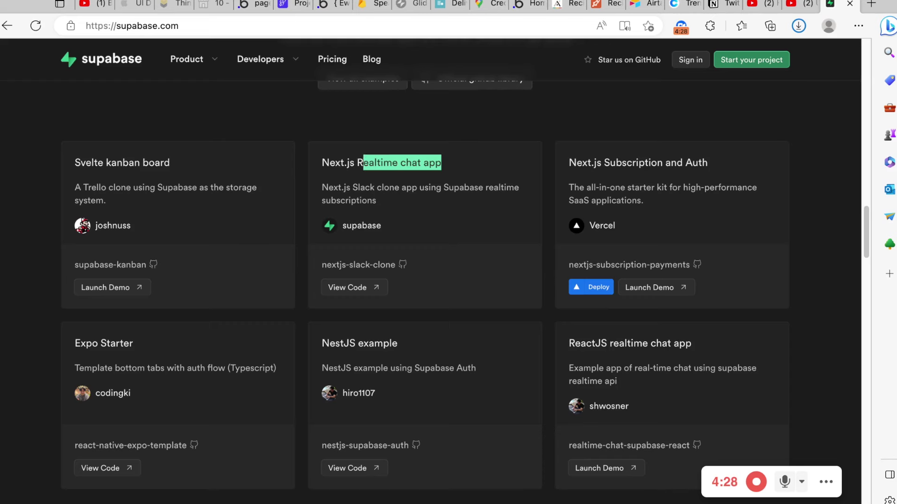
scroll(420, 252, "down", 5)
scroll(360, 82, "up", 2)
Review the Free, Pro and Enterprise plans on Supabase pricing, then return to Airtable
left_click(333, 59)
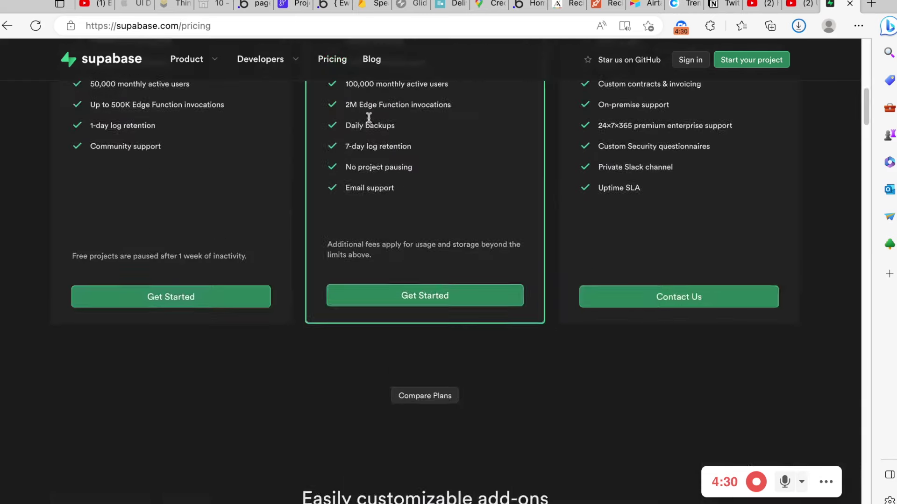
scroll(314, 294, "down", 5)
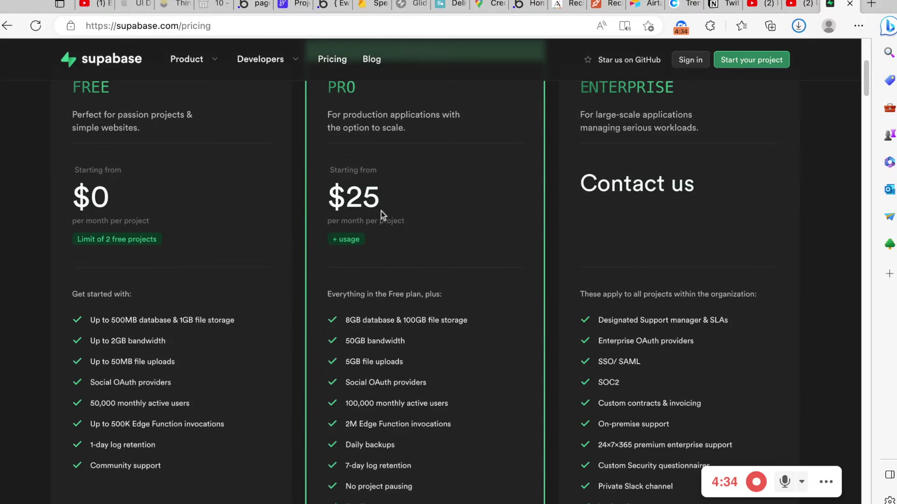
scroll(381, 211, "up", 5)
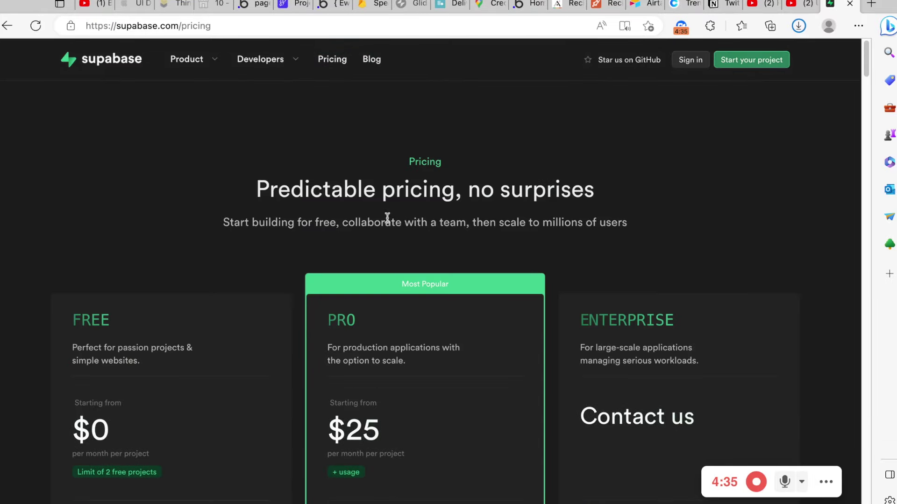
left_click(605, 9)
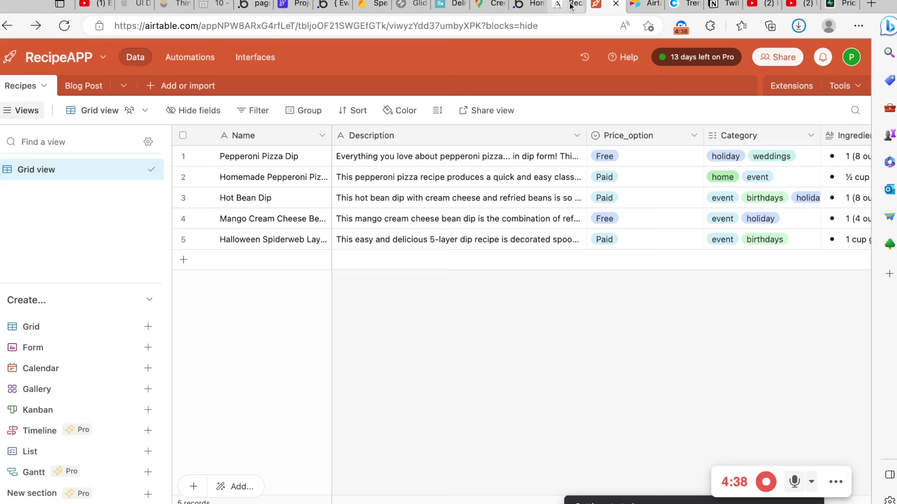
Check the personal access tokens and RecipeAPP grid, then return to Adalo's collections
left_click(637, 5)
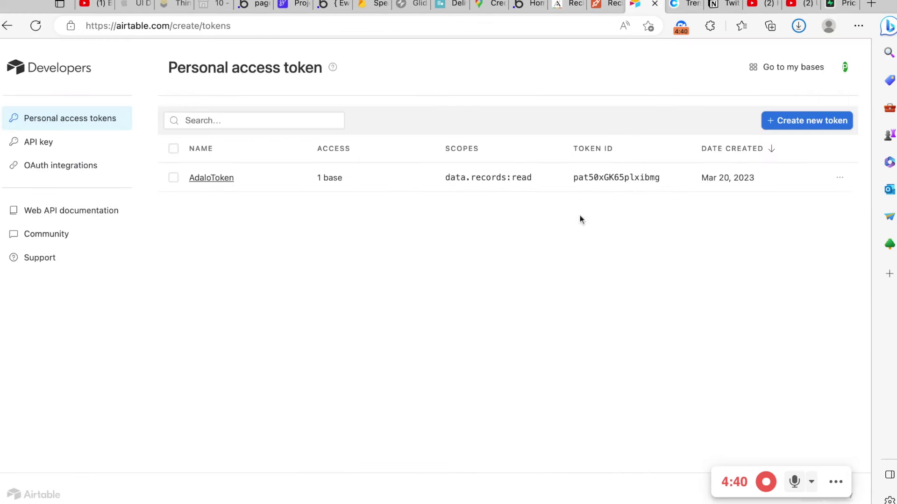
left_click(608, 7)
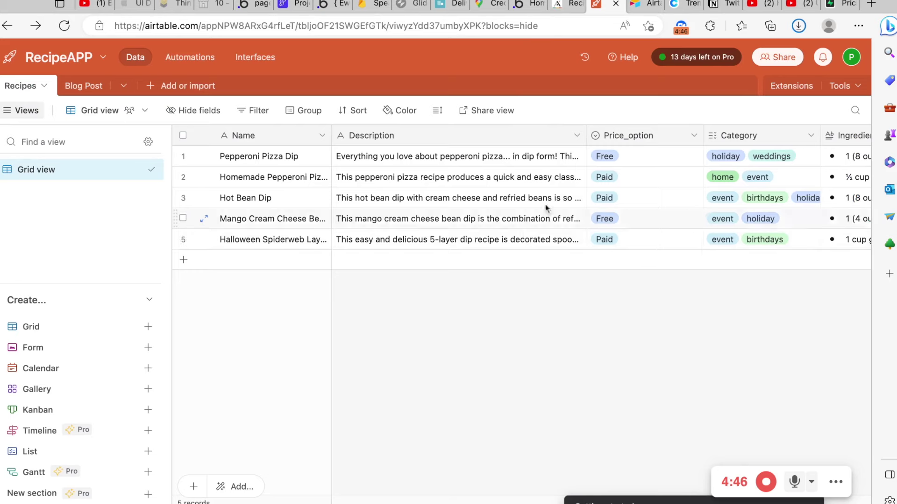
left_click(561, 5)
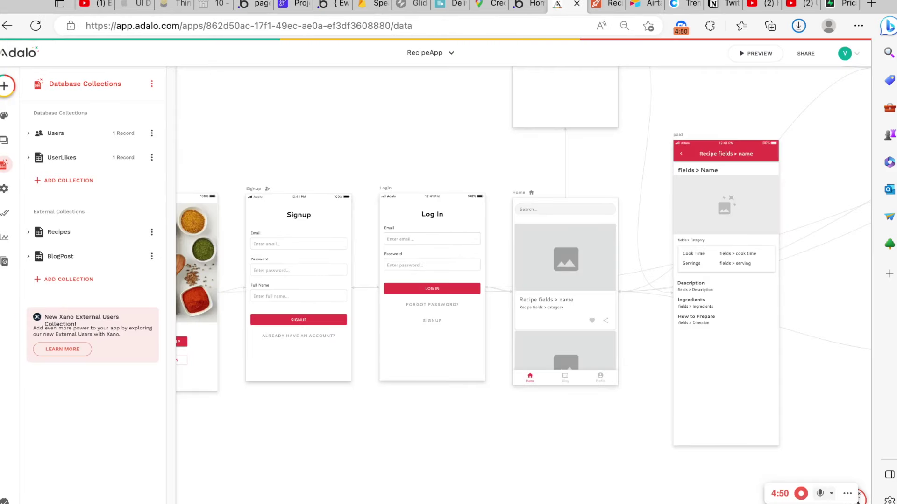
Close Database Collections and scroll the canvas to see screens from Onboarding to Blog Post
left_click(412, 85)
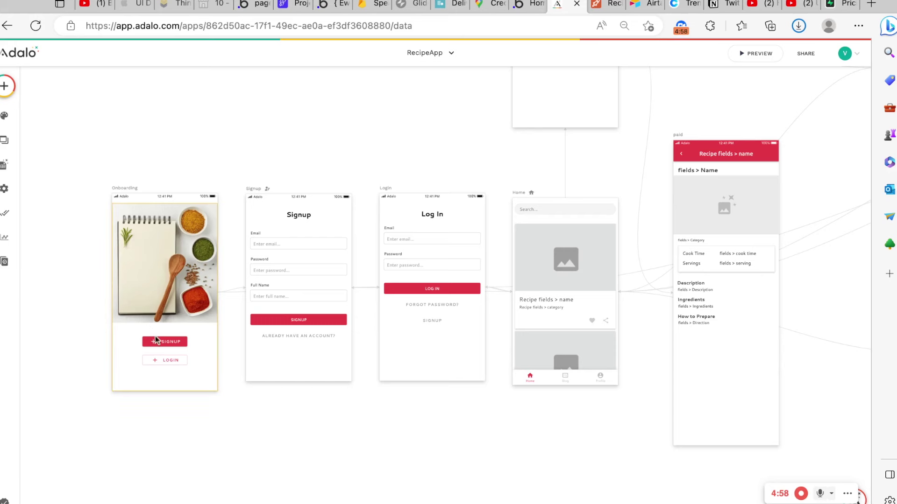
scroll(170, 322, "down", 3)
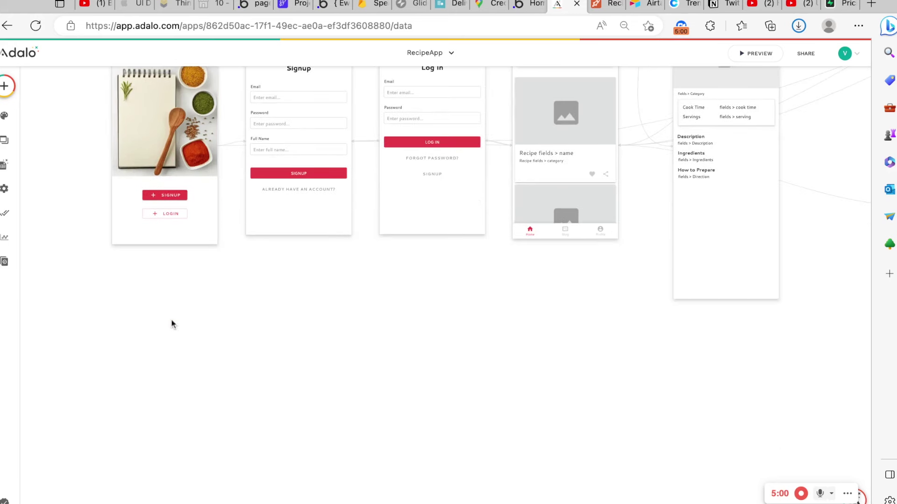
scroll(171, 320, "down", 3)
scroll(185, 349, "up", 3)
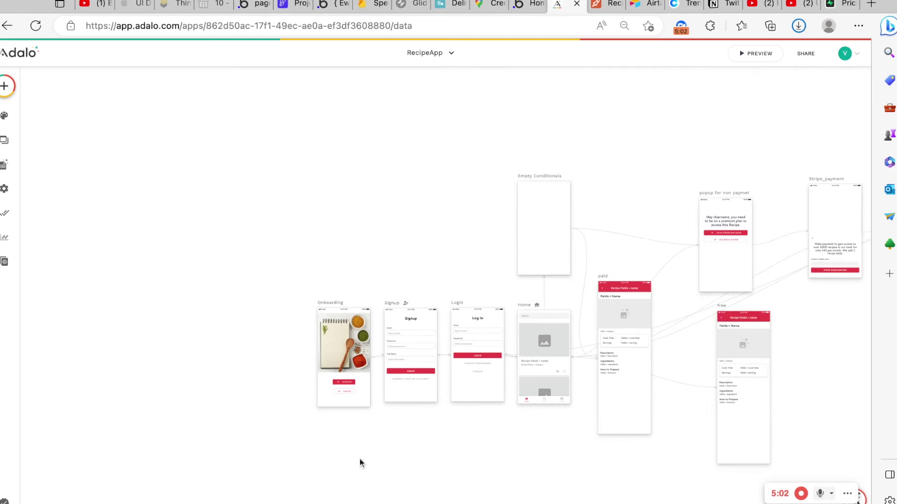
scroll(362, 467, "right", 10)
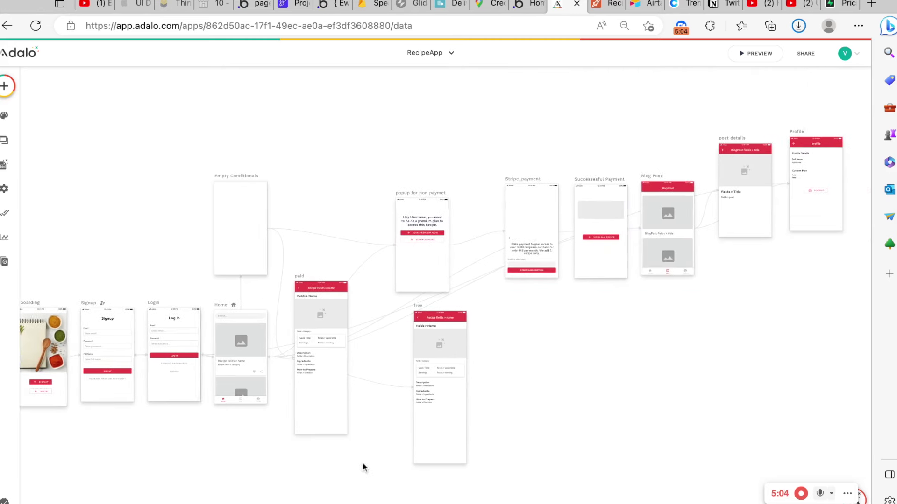
scroll(432, 255, "left", 6)
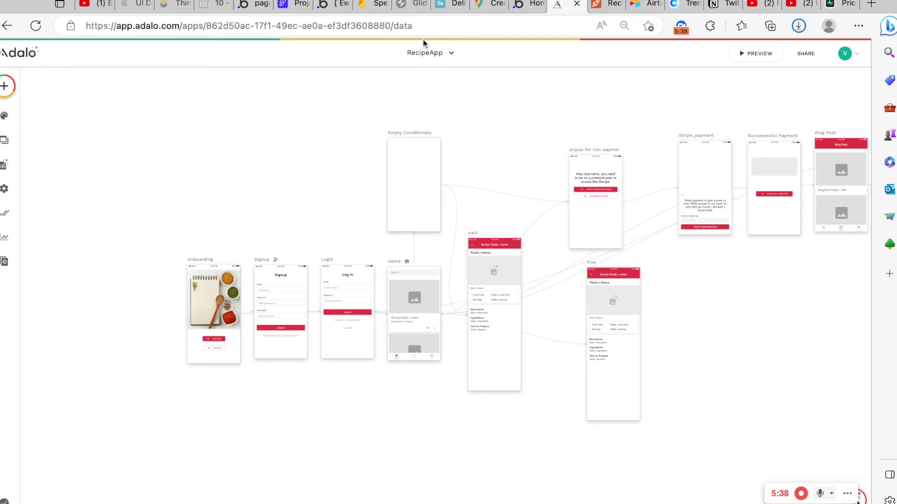
Start a new Native Mobile App using the Blank template
left_click(429, 54)
left_click(411, 155)
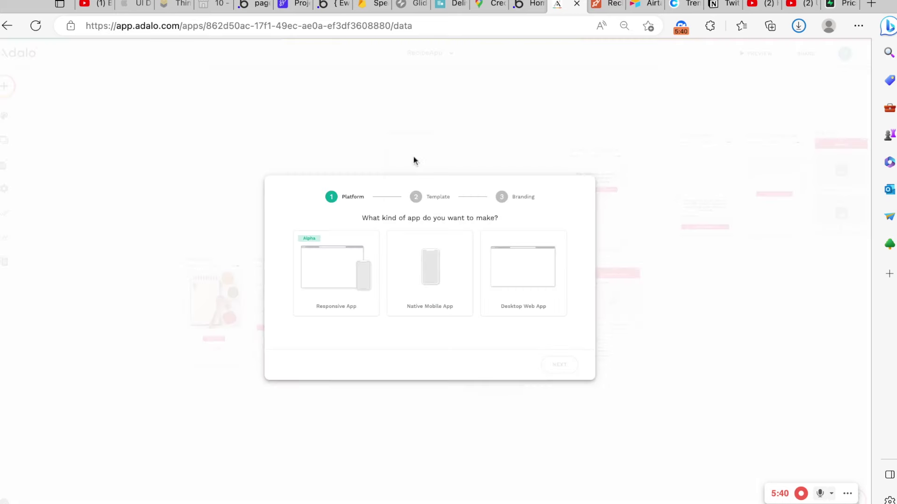
left_click(447, 276)
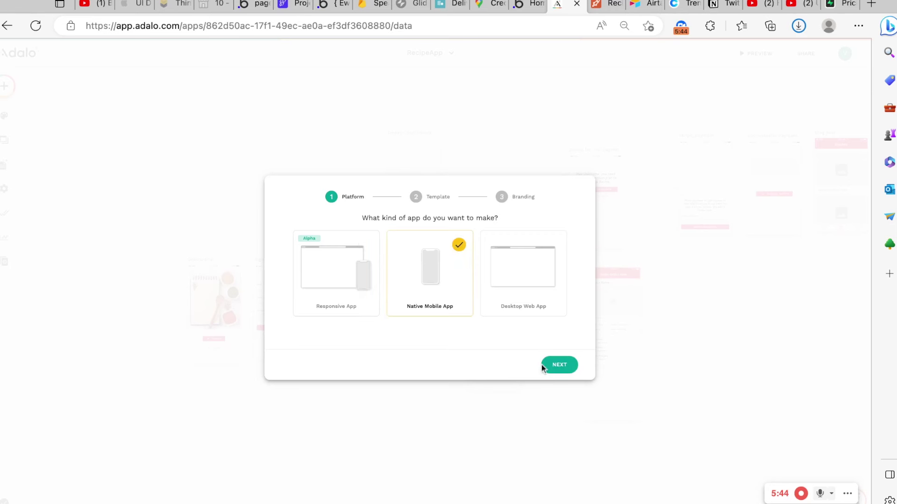
left_click(558, 365)
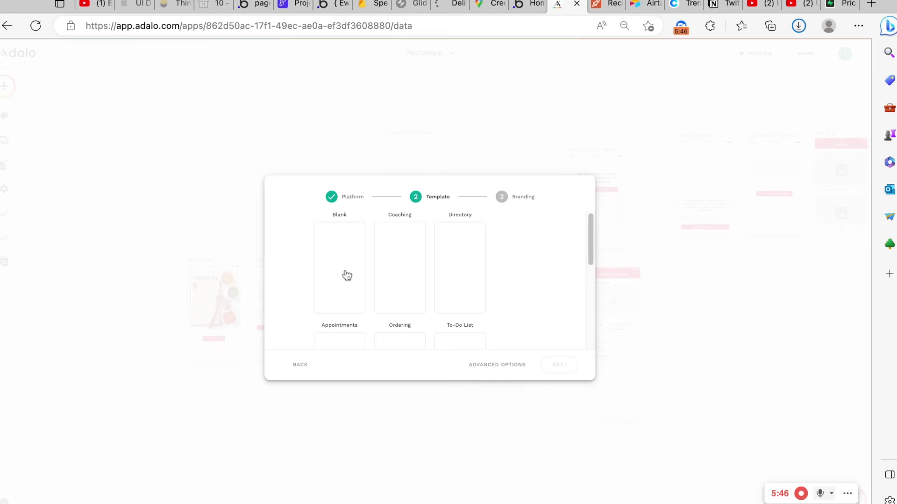
left_click(347, 276)
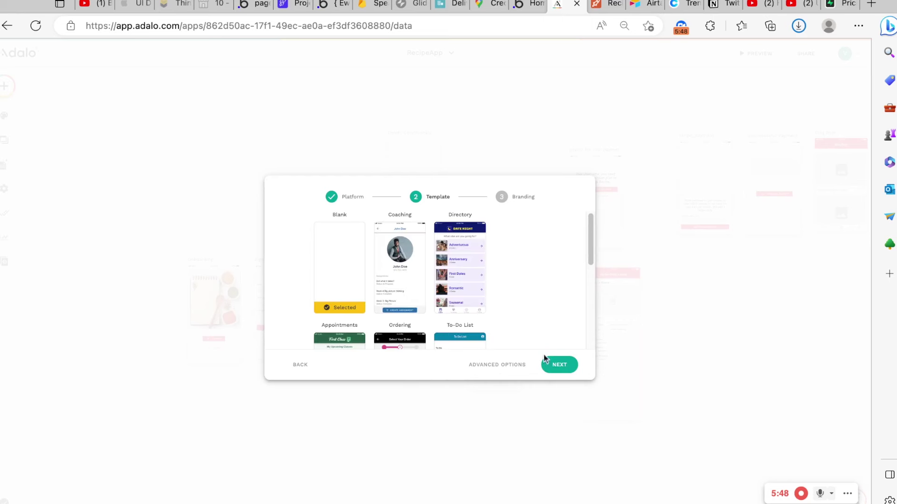
left_click(557, 366)
Name the app RecipeX, set users to Existing customers or community, keep team Vision
left_click(404, 226)
type("R")
key("BackSpace")
type("RecipeX")
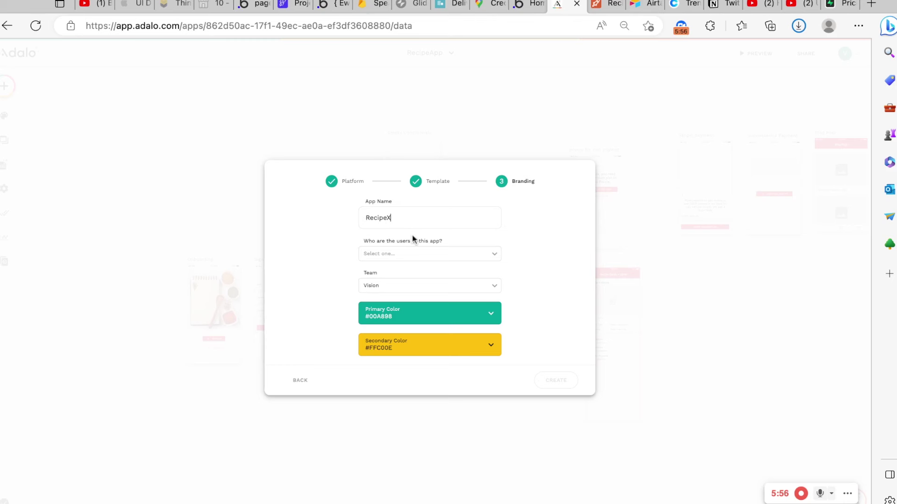
key("Tab")
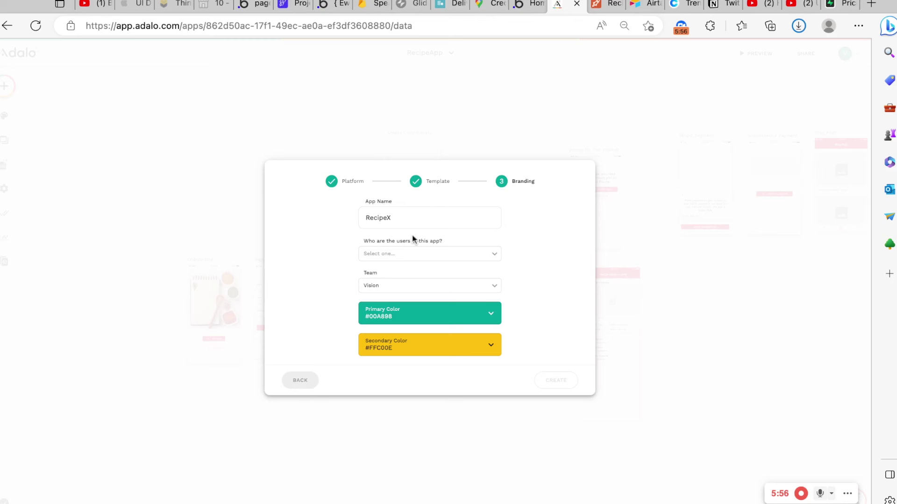
left_click(413, 254)
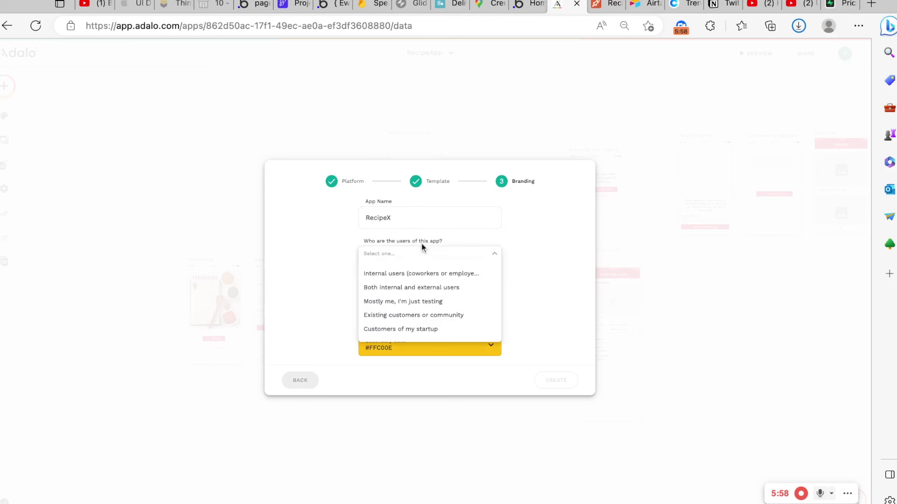
left_click(425, 318)
left_click(425, 290)
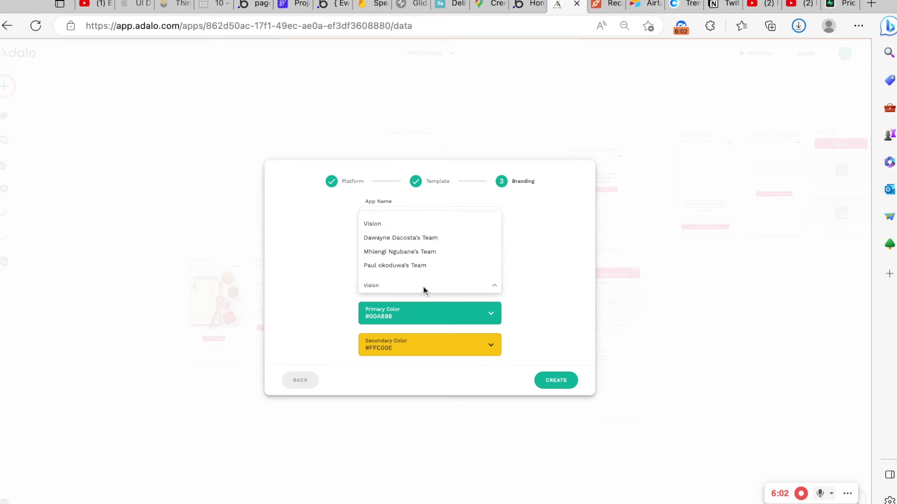
left_click(526, 238)
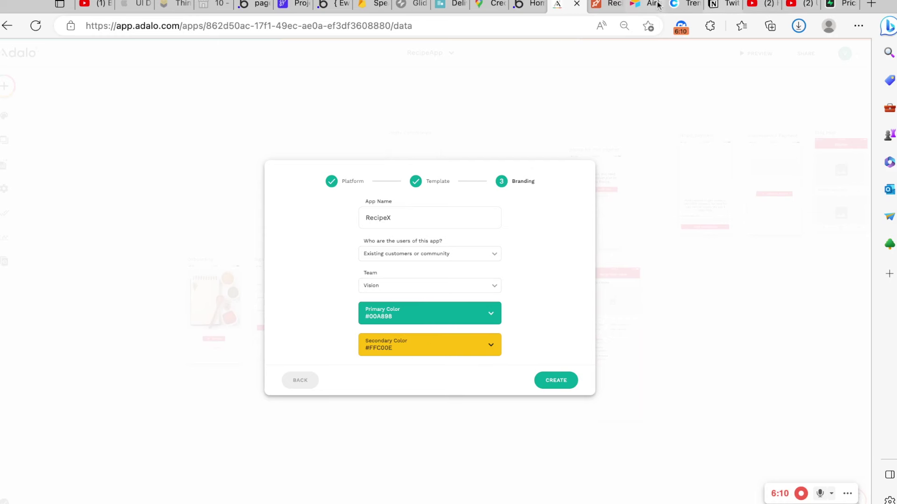
left_click(684, 5)
Copy the navy 03045E swatch from a Coolors trending palette, then return to Adalo's branding step
scroll(433, 306, "down", 3)
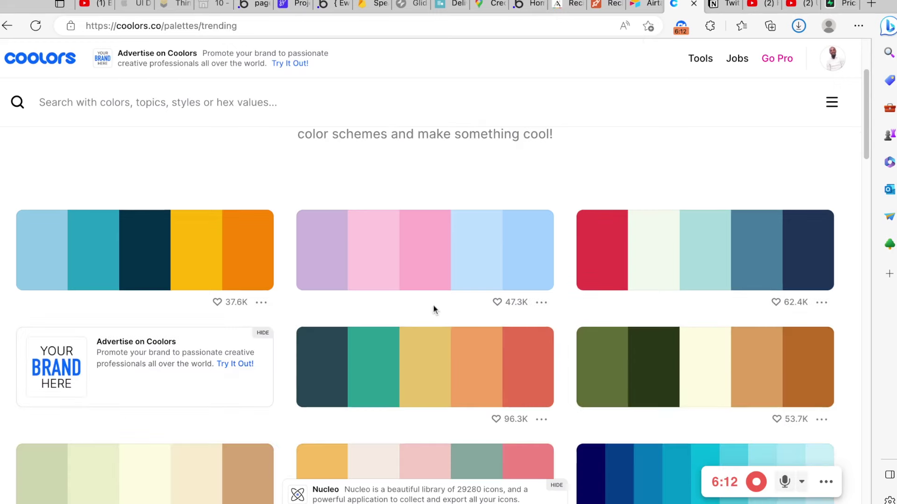
scroll(433, 304, "down", 6)
scroll(438, 278, "down", 6)
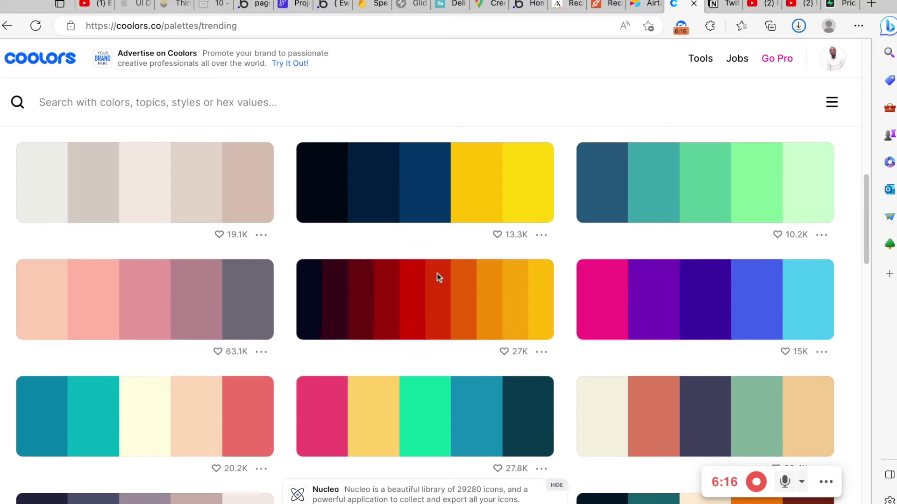
scroll(466, 257, "up", 5)
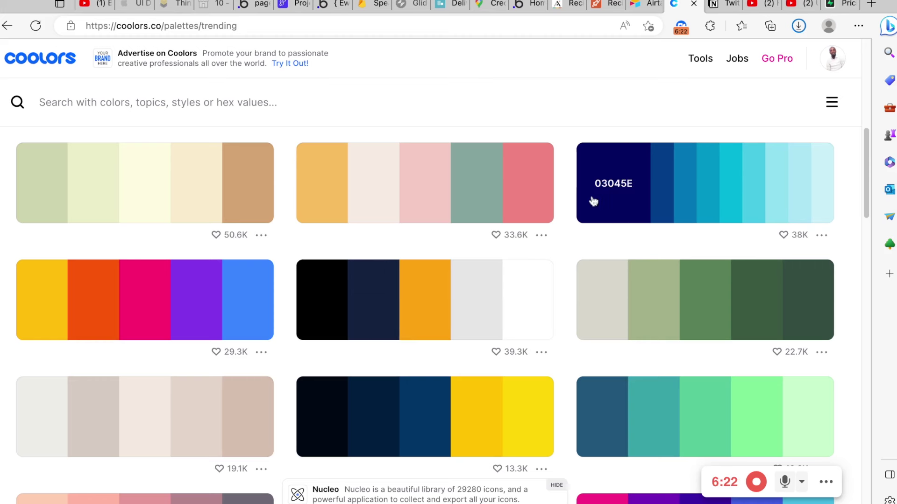
left_click(611, 187)
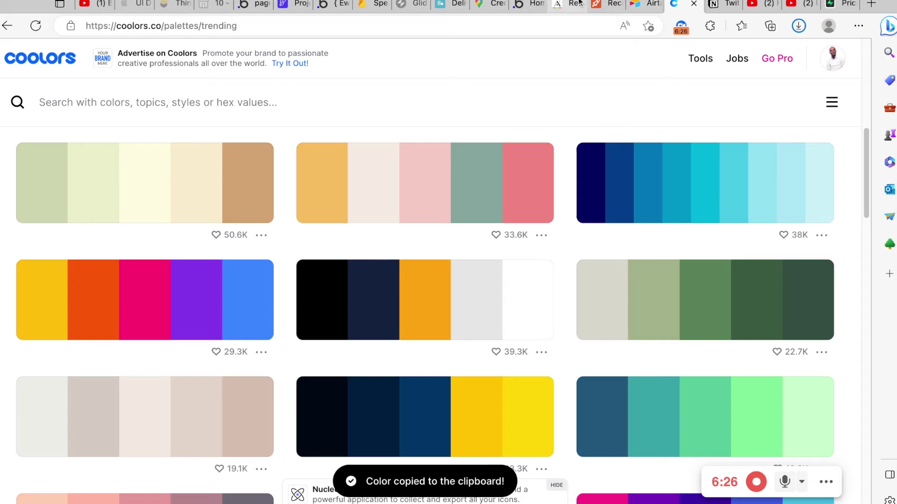
left_click(561, 5)
Set the RecipeX primary colour to the copied 03045E, replacing 00A898
left_click(424, 310)
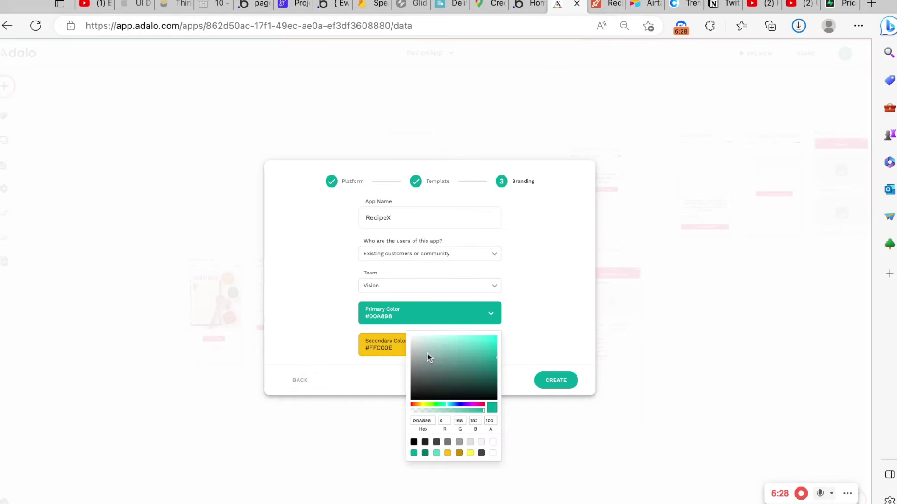
double_click(423, 421)
key("ctrl+v")
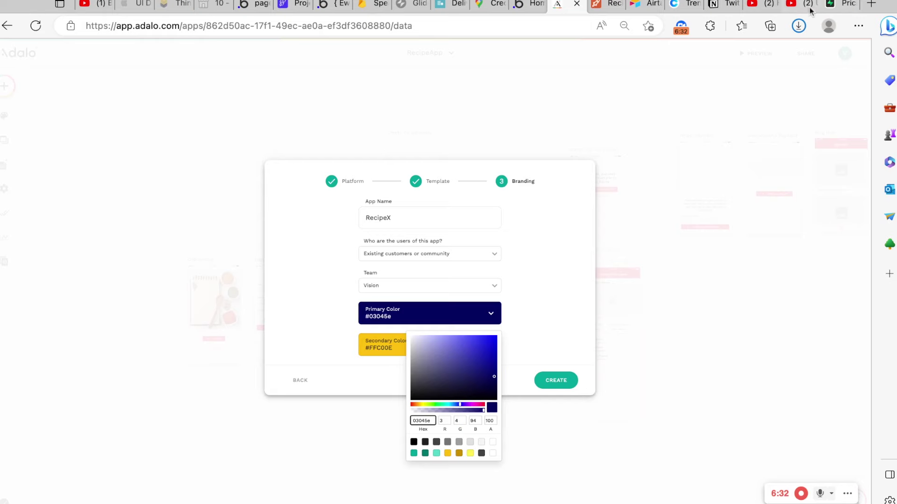
Copy light blue CAF0F8 from Coolors, set it as the secondary colour, and create the app
left_click(702, 7)
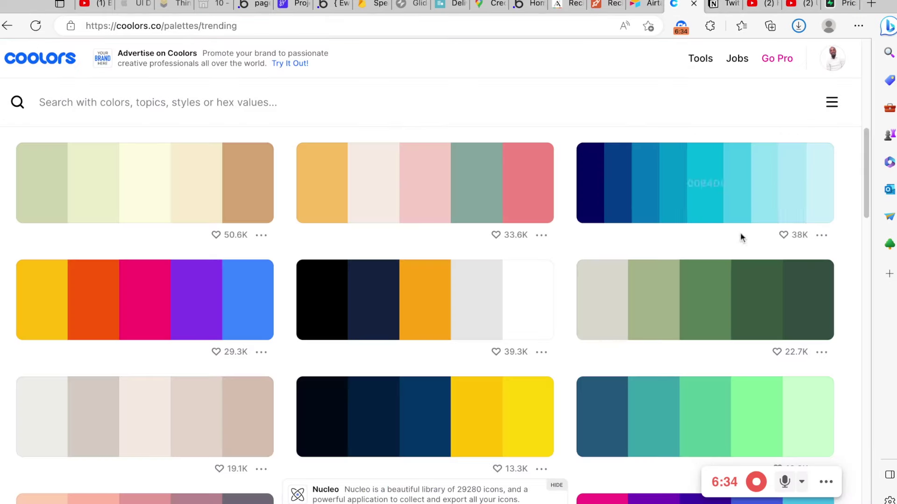
left_click(825, 187)
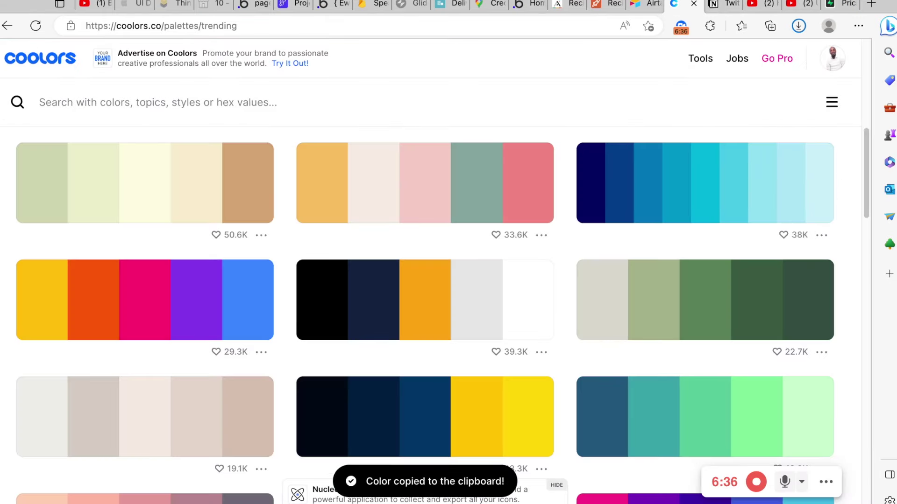
left_click(607, 4)
left_click(565, 5)
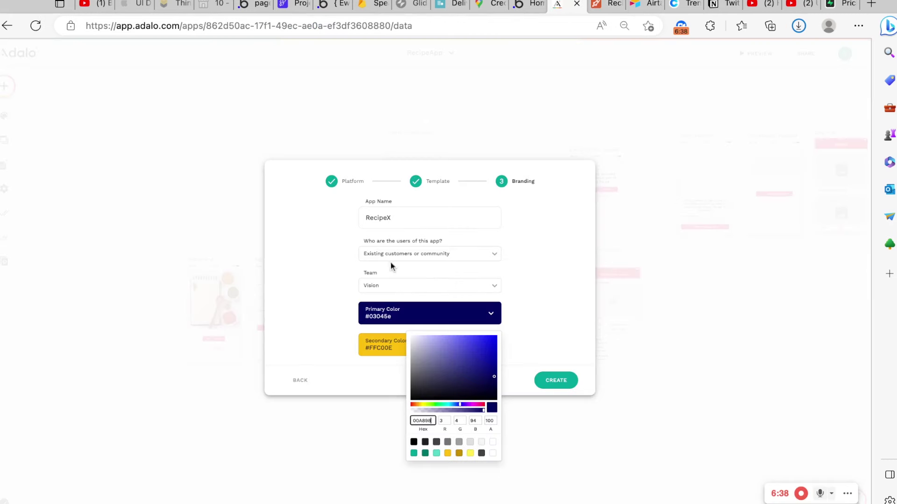
double_click(384, 345)
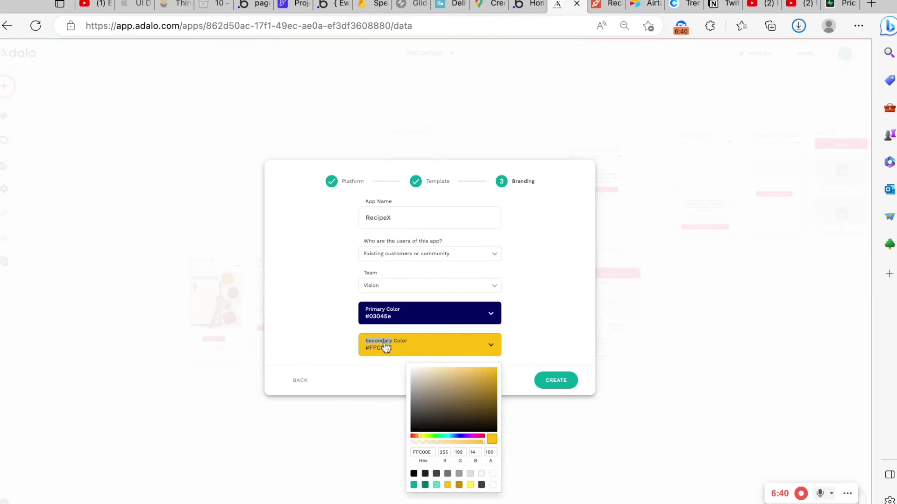
left_click(421, 452)
key("super+v")
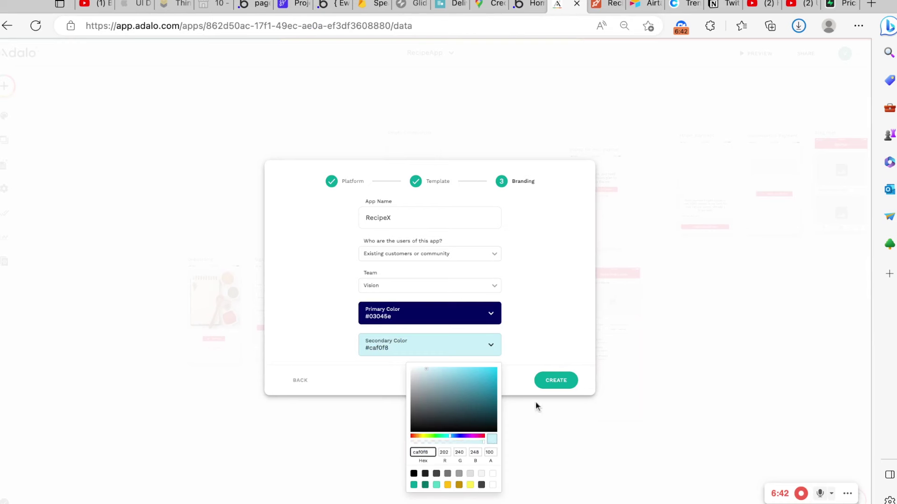
left_click(543, 381)
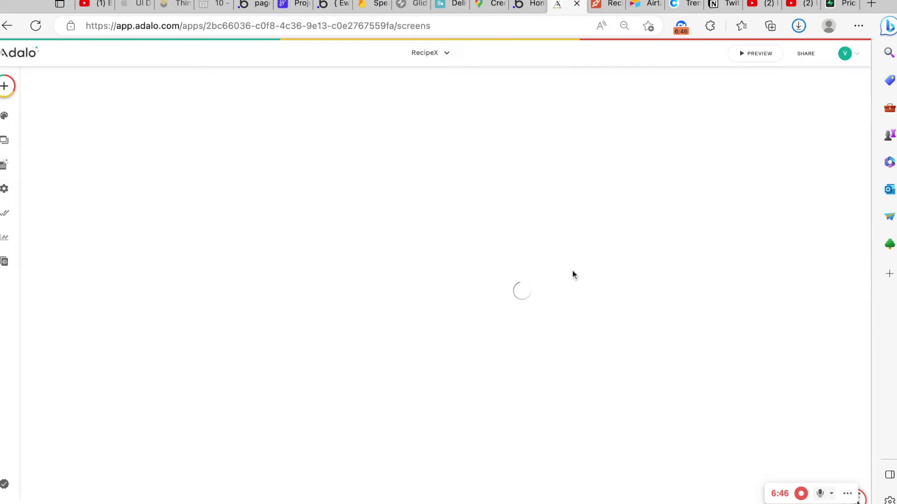
Create a new blank screen named Onboarding
left_click(369, 134)
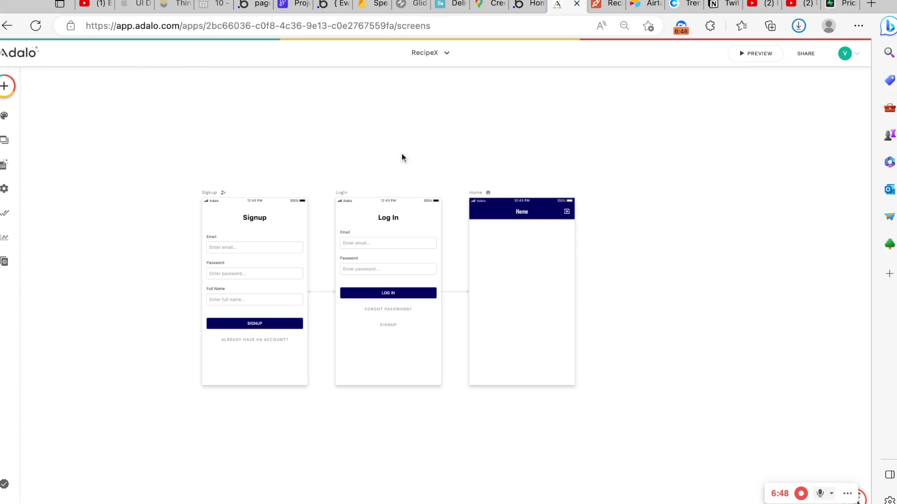
scroll(401, 154, "left", 5)
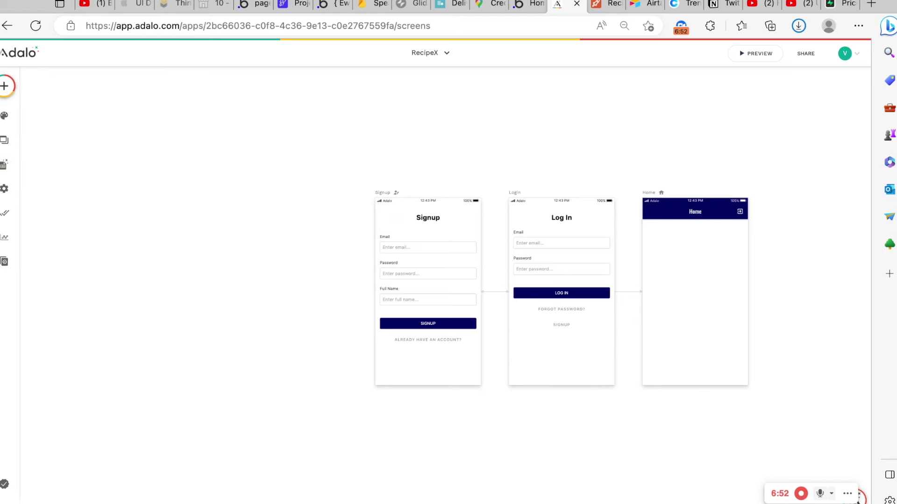
left_click(4, 86)
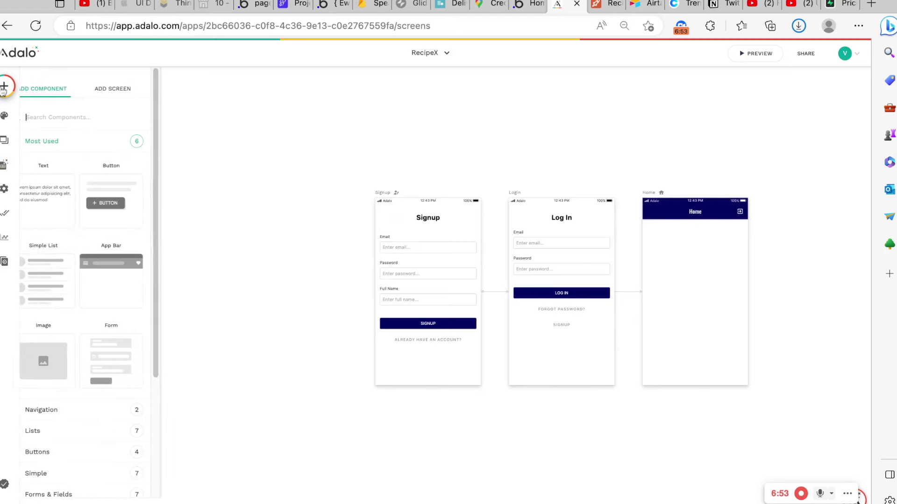
left_click(140, 98)
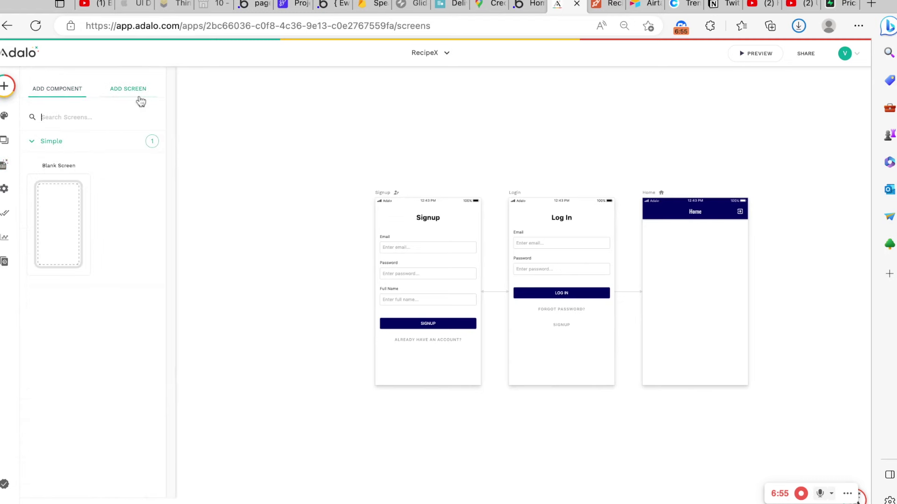
left_click(68, 212)
type("onbaording")
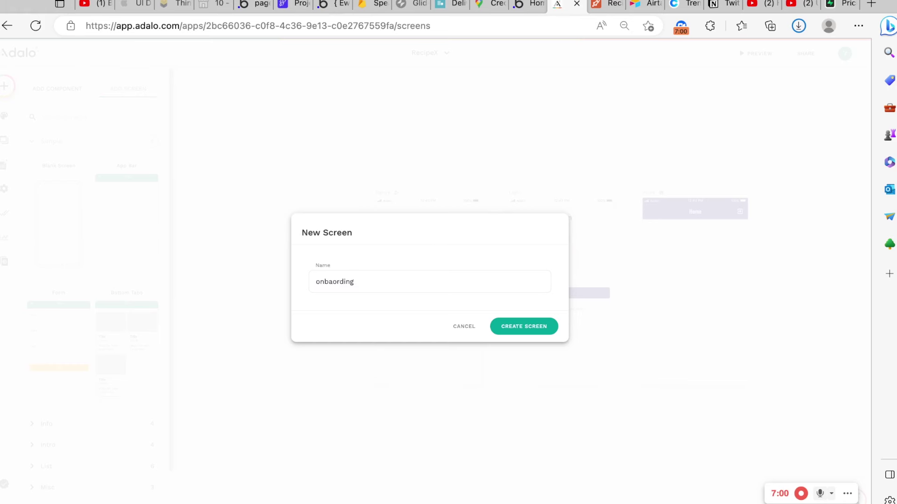
left_click(551, 326)
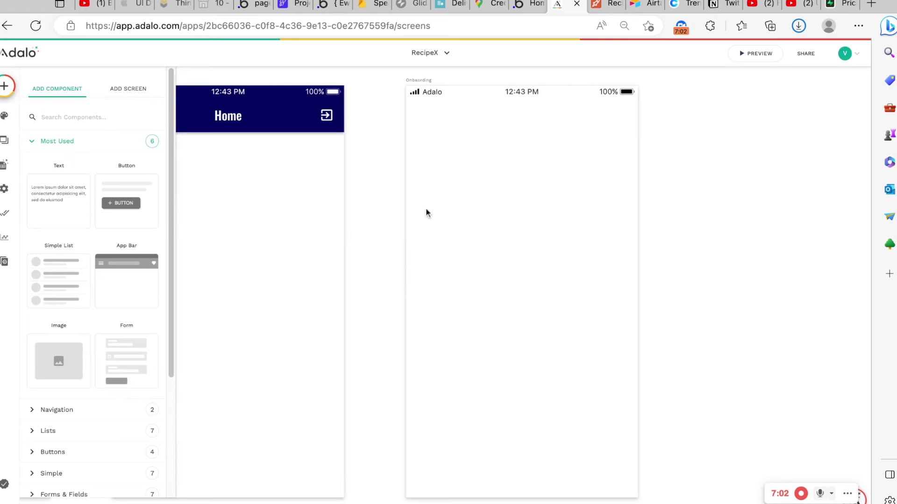
Move the Onboarding screen to sit before Signup in the screen row
scroll(404, 208, "down", 3)
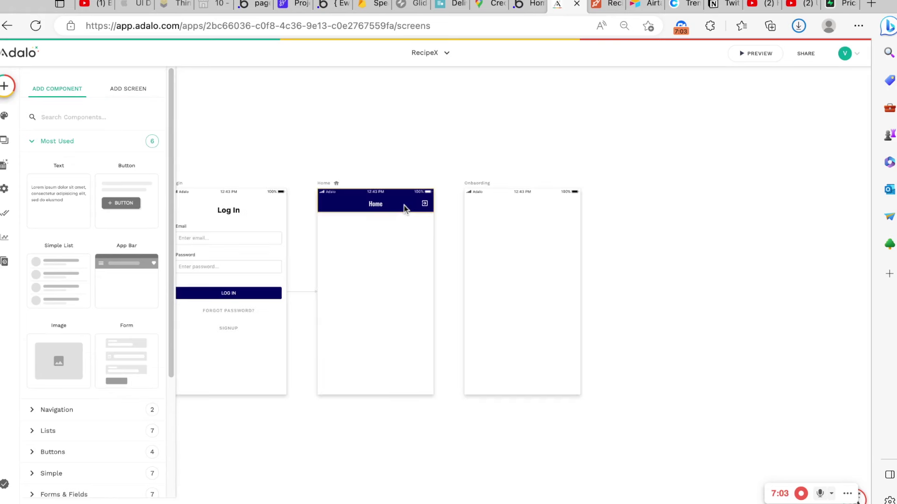
left_click(362, 112)
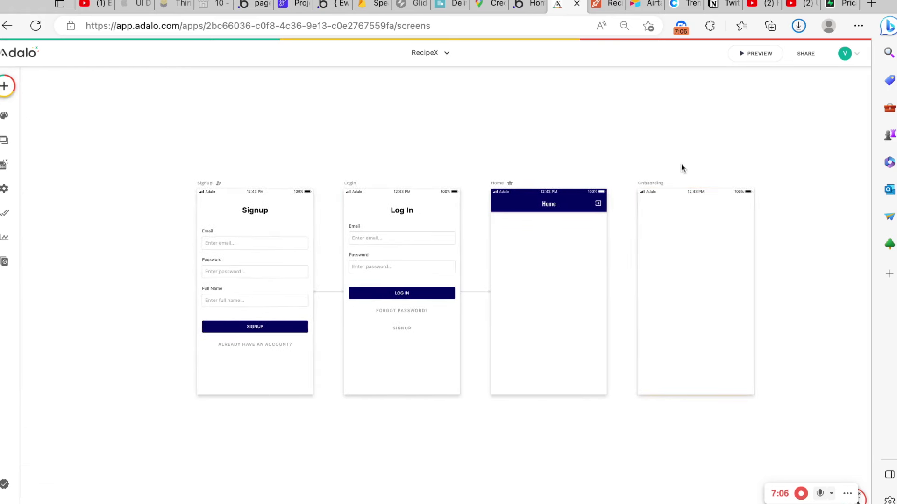
left_click(658, 187)
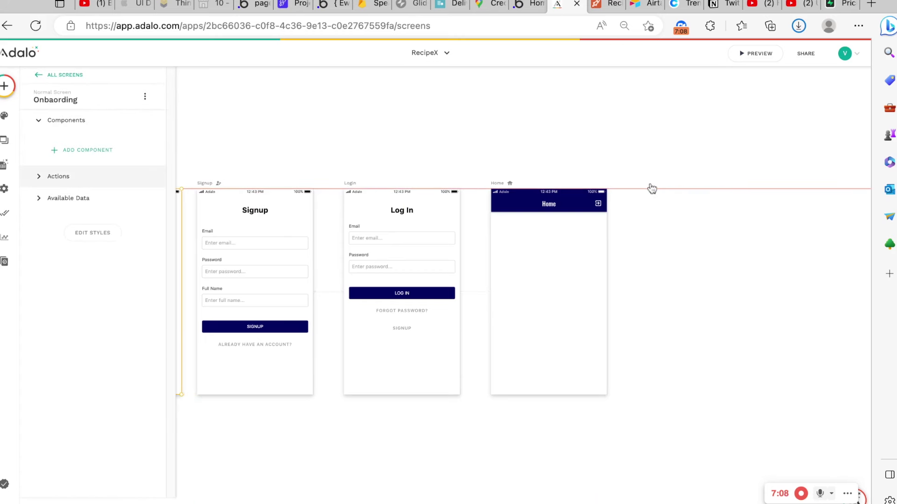
left_click(292, 133)
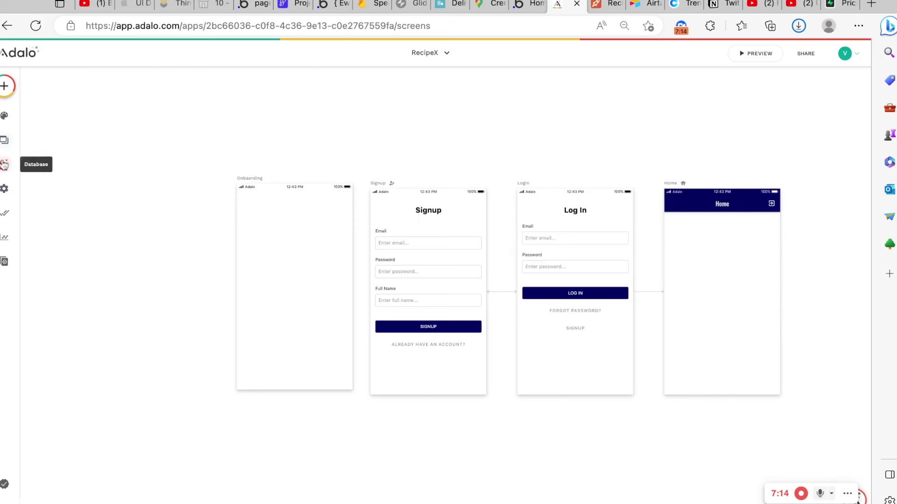
left_click(4, 116)
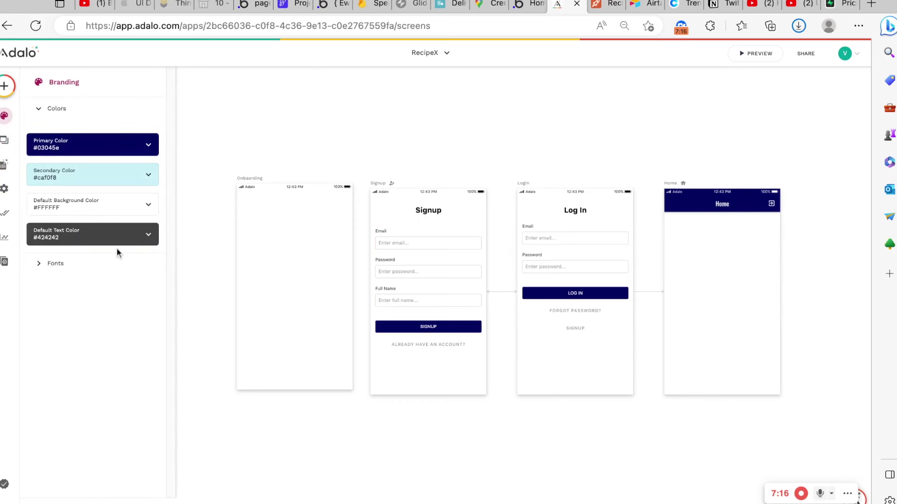
Set the heading font to Inter
left_click(116, 262)
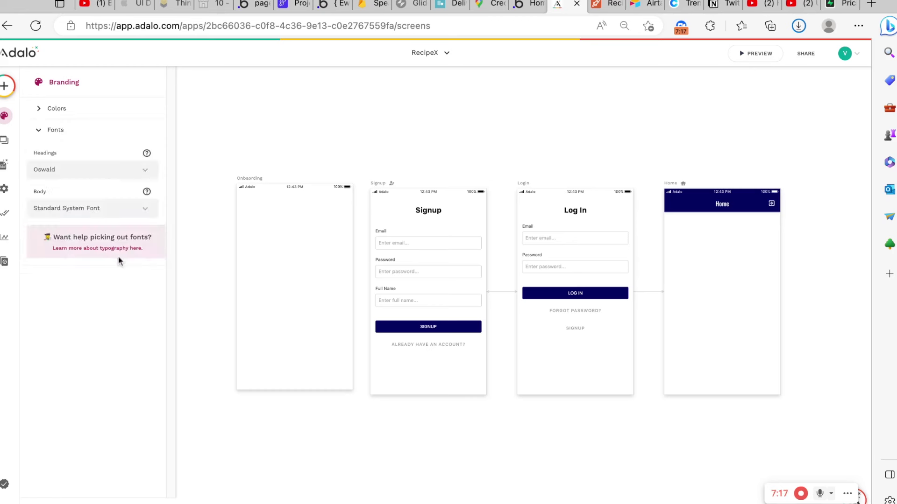
left_click(109, 174)
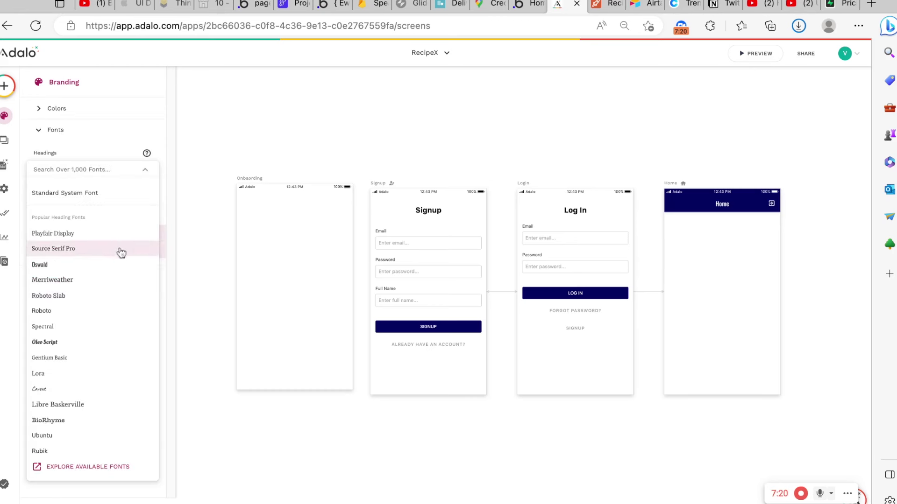
type("u")
key("BackSpace")
key("BackSpace")
key("BackSpace")
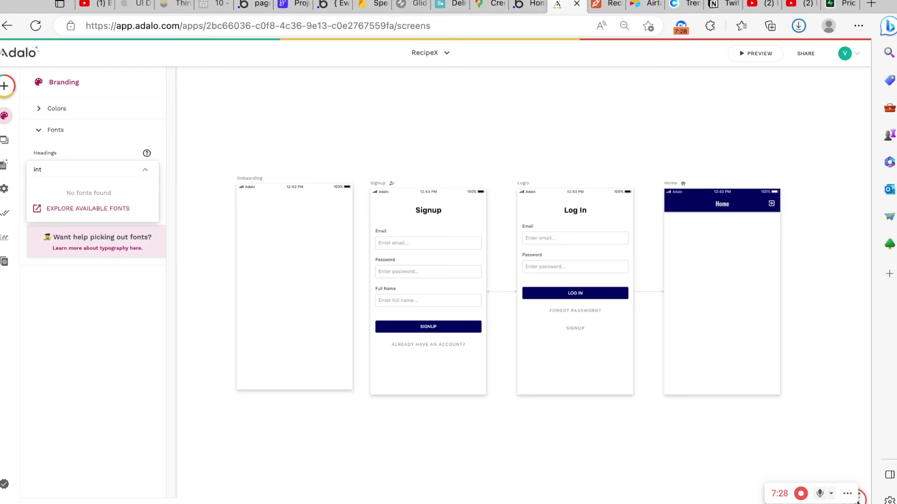
type("er")
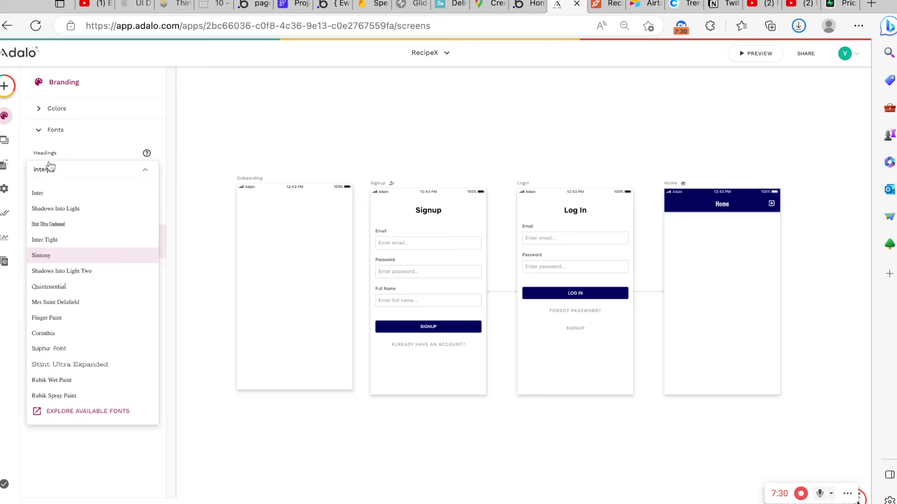
left_click(54, 193)
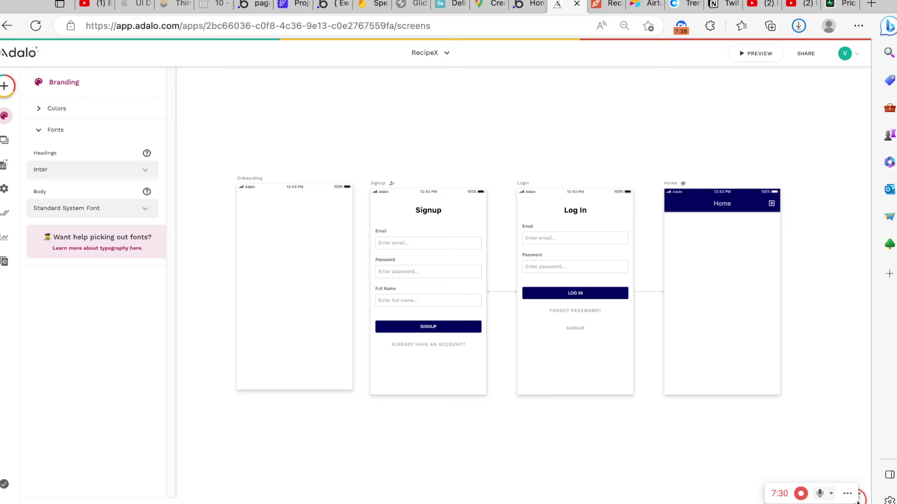
Set the body text font to Source Sans Pro
left_click(89, 209)
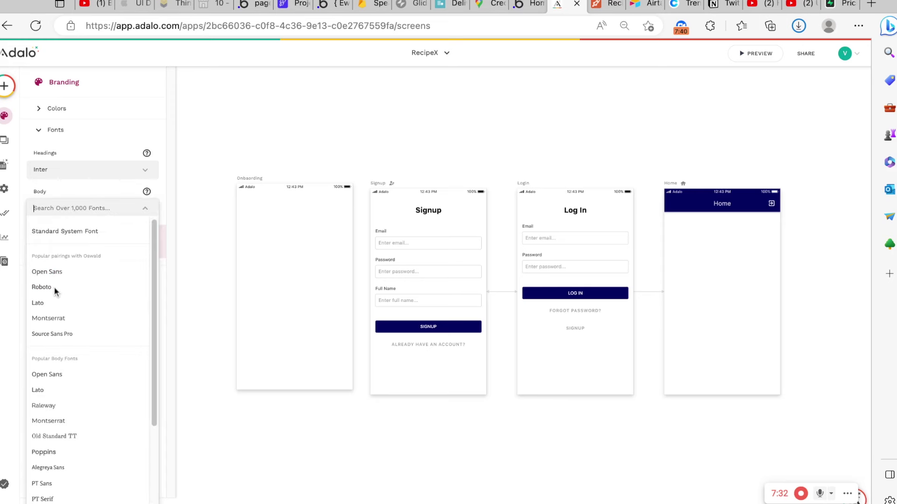
left_click(64, 335)
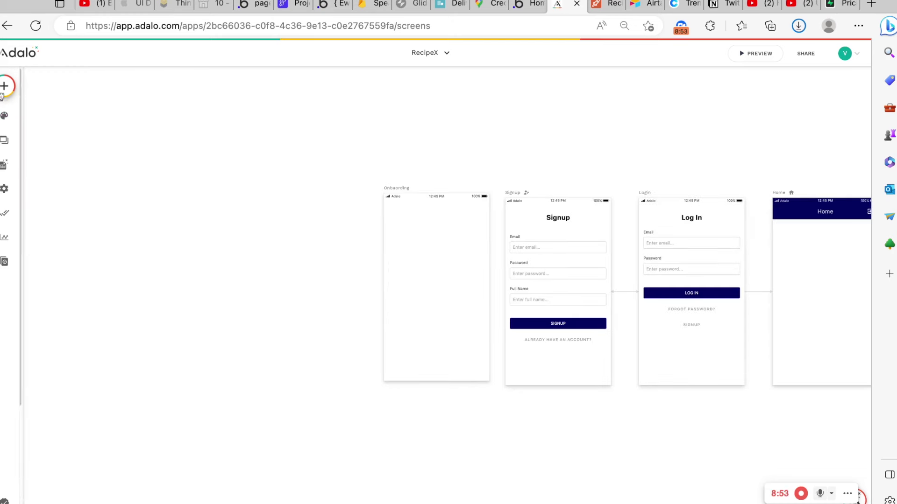
left_click(4, 86)
Add an image to Onboarding showing the uploaded spice photo, stretched down the screen
type("imag")
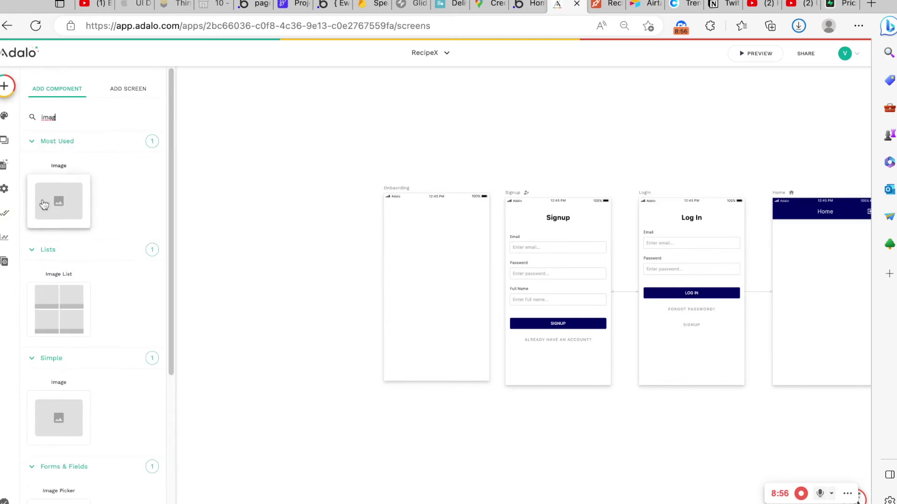
left_click_drag(44, 202, 438, 240)
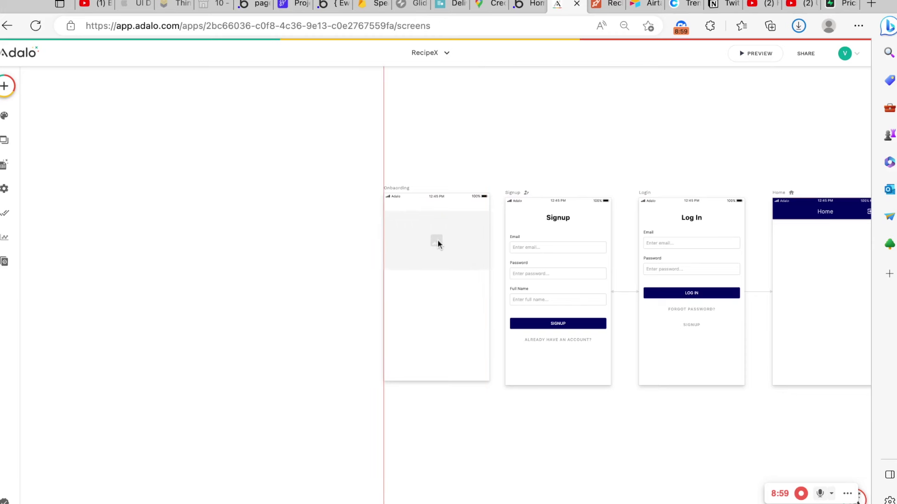
left_click(88, 139)
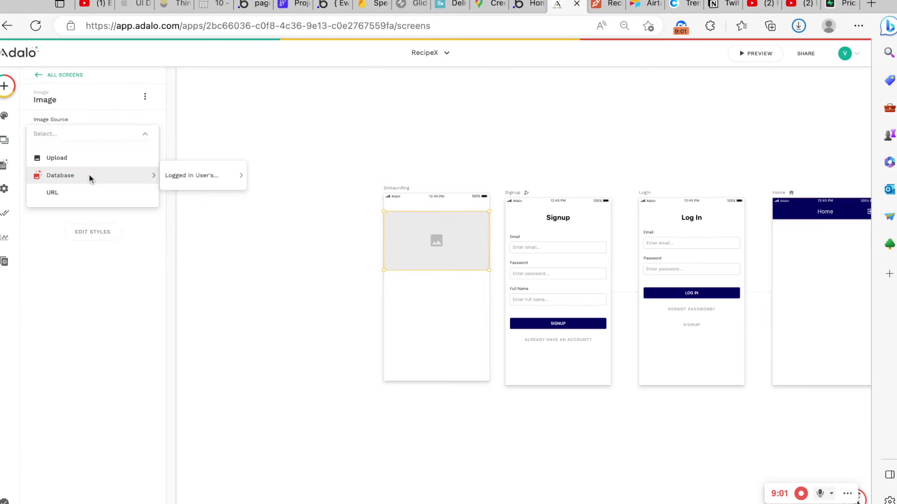
left_click(88, 159)
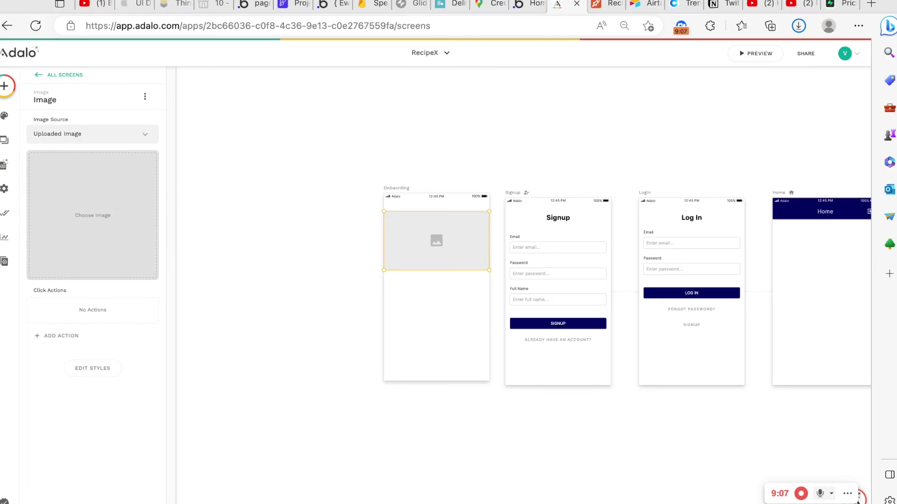
left_click(790, 391)
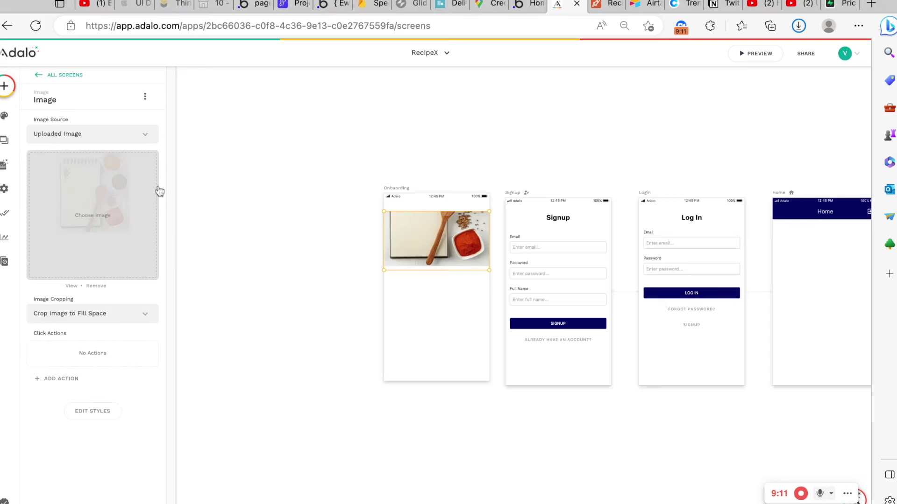
left_click_drag(415, 271, 414, 399)
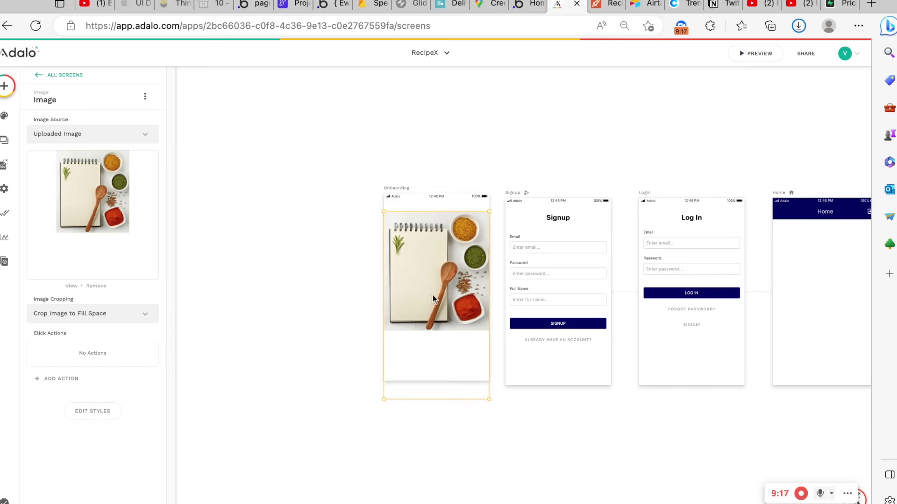
Shorten the spice image and align its top with the other screens
left_click(301, 201)
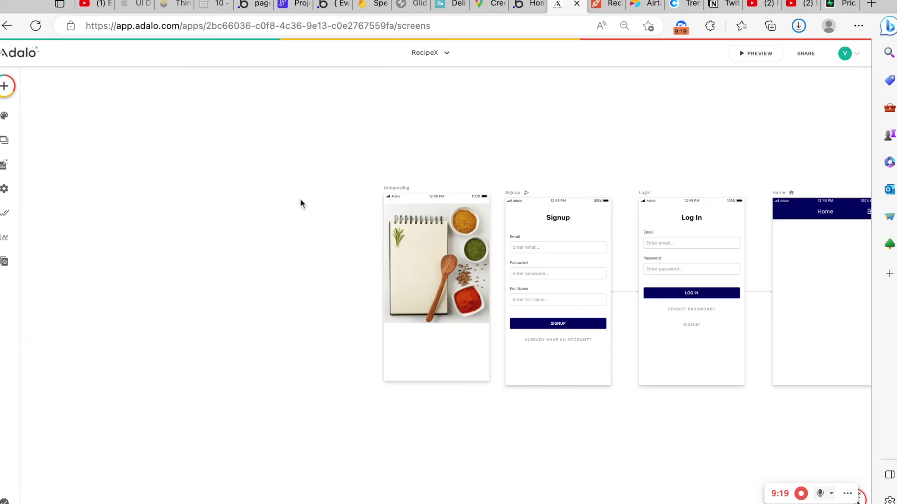
left_click(441, 314)
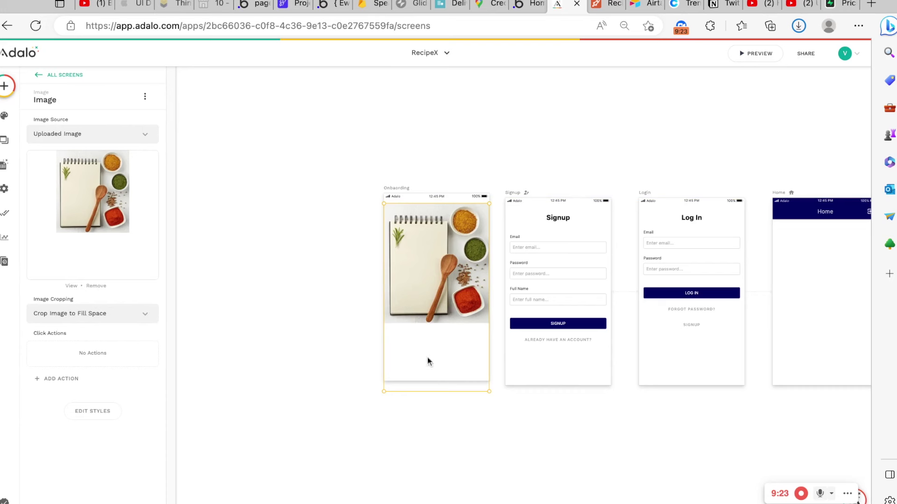
left_click_drag(461, 394, 460, 401)
left_click_drag(434, 222, 432, 225)
left_click(445, 138)
scroll(445, 138, "up", 3)
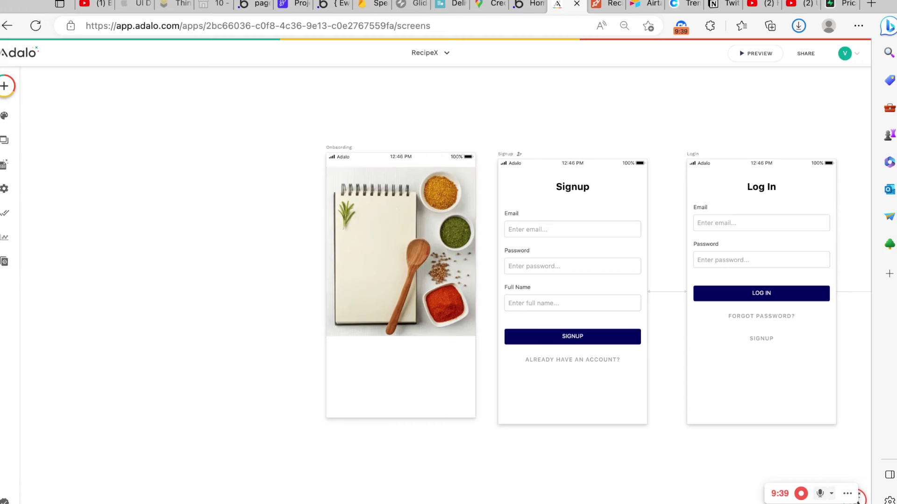
Add two buttons below the image and make the second one an Outlined Button
left_click(4, 87)
left_click_drag(128, 205, 400, 360)
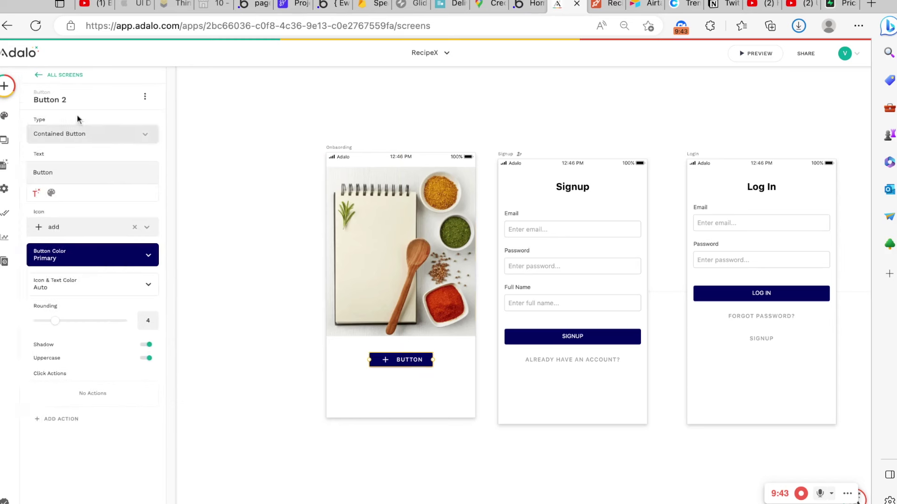
left_click(7, 84)
left_click_drag(122, 203, 402, 388)
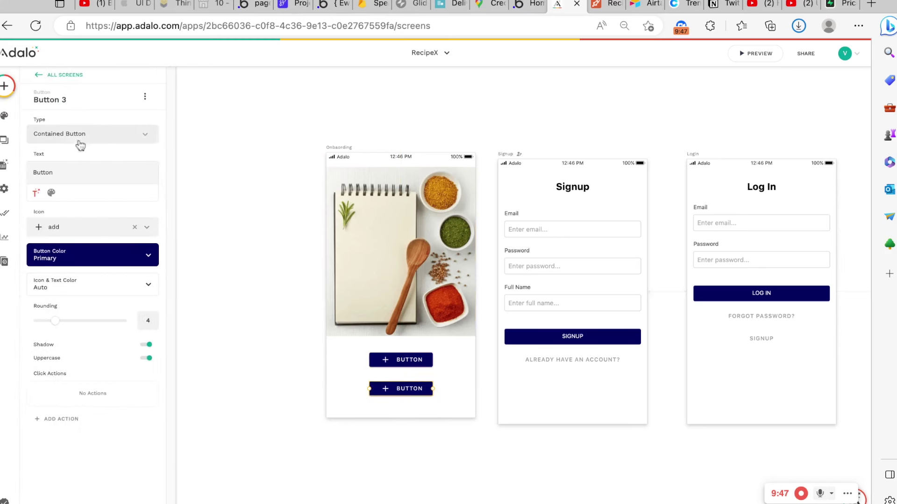
left_click(90, 135)
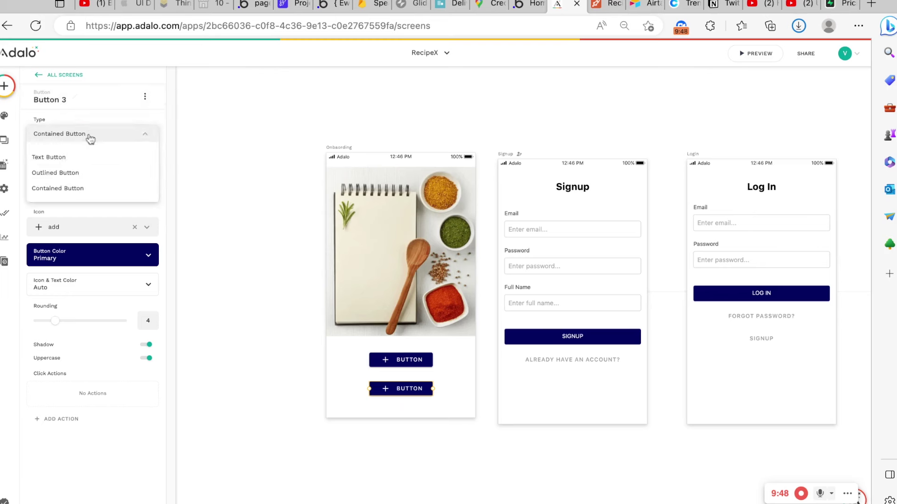
left_click(80, 174)
Label the outlined button Login and the filled button Signup
double_click(71, 172)
type("Login")
left_click(400, 360)
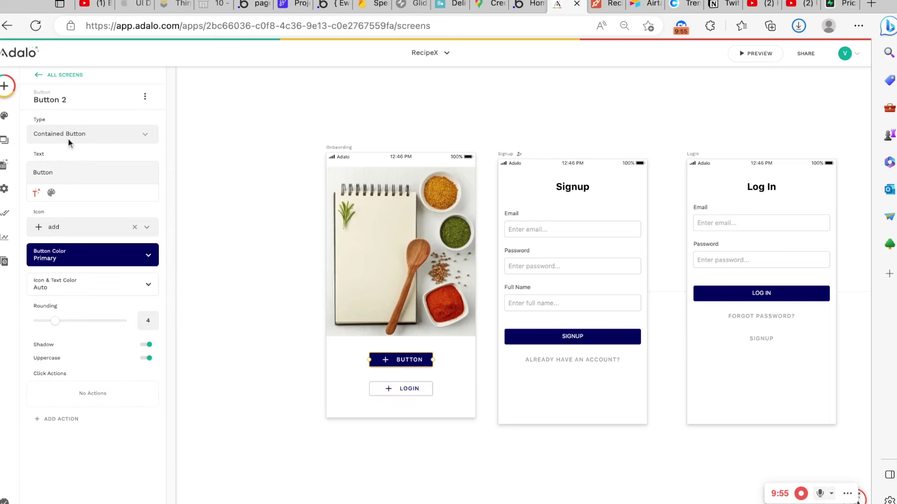
double_click(71, 171)
type("Signup")
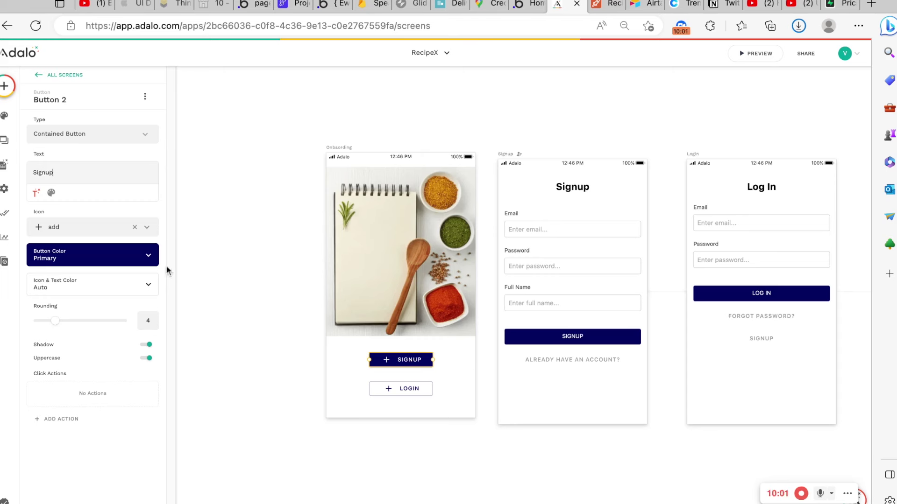
left_click(268, 238)
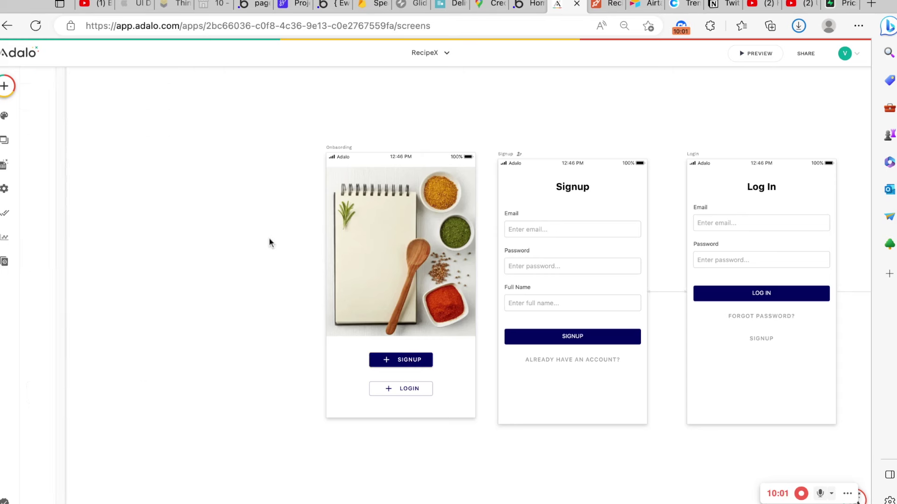
left_click(414, 388)
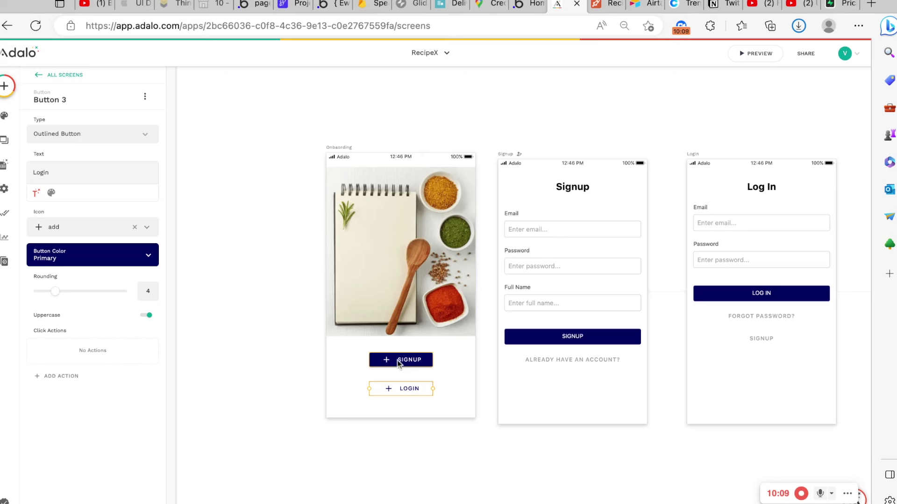
left_click(322, 355)
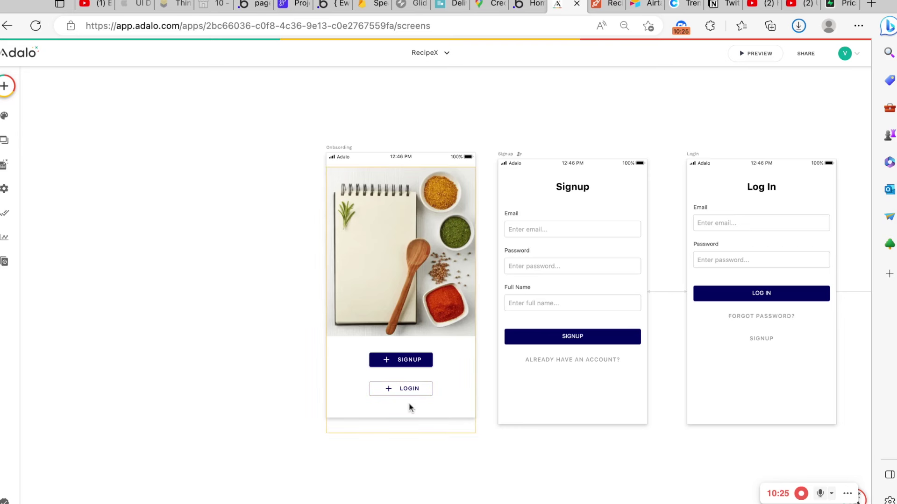
left_click(409, 390)
Group SIGNUP and LOGIN, group them with the spice image, and nudge the group up
left_click(411, 359, "shift")
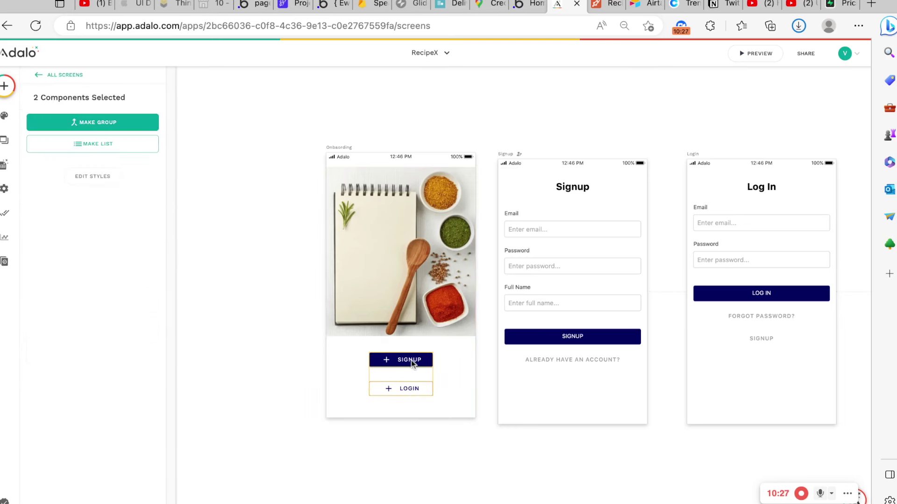
left_click(109, 124)
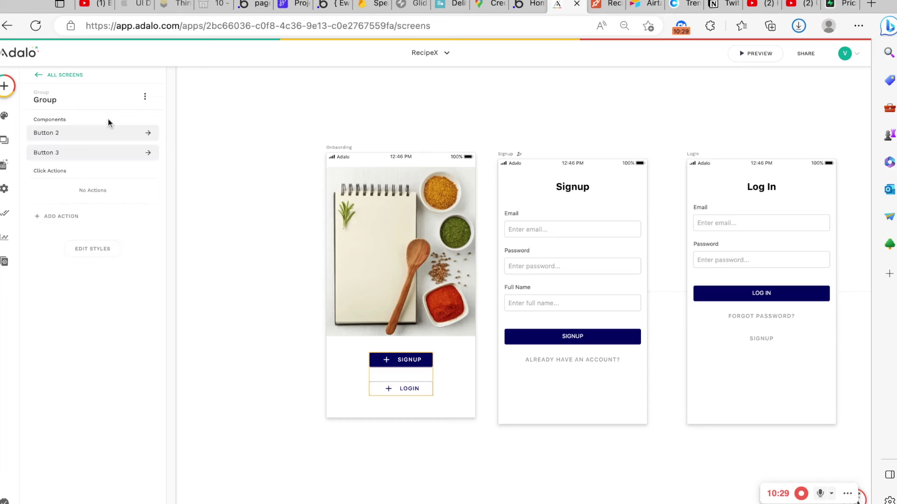
left_click(348, 358)
left_click(381, 360)
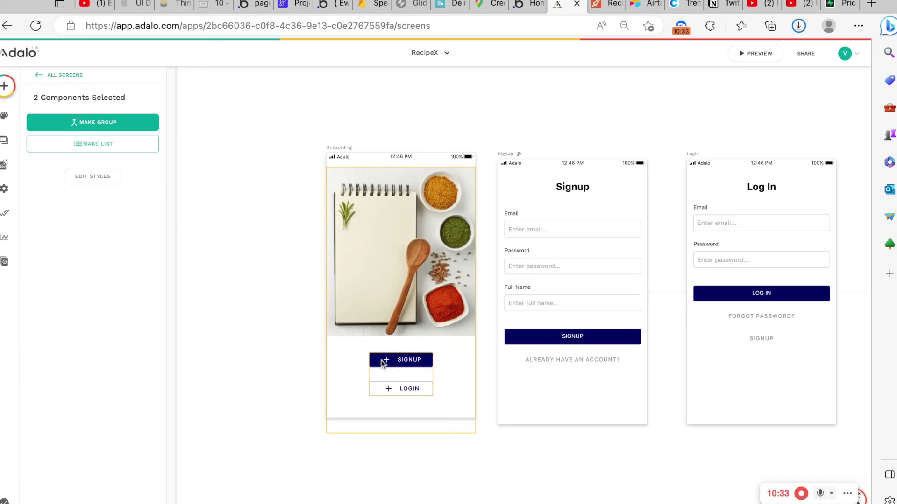
left_click(109, 124)
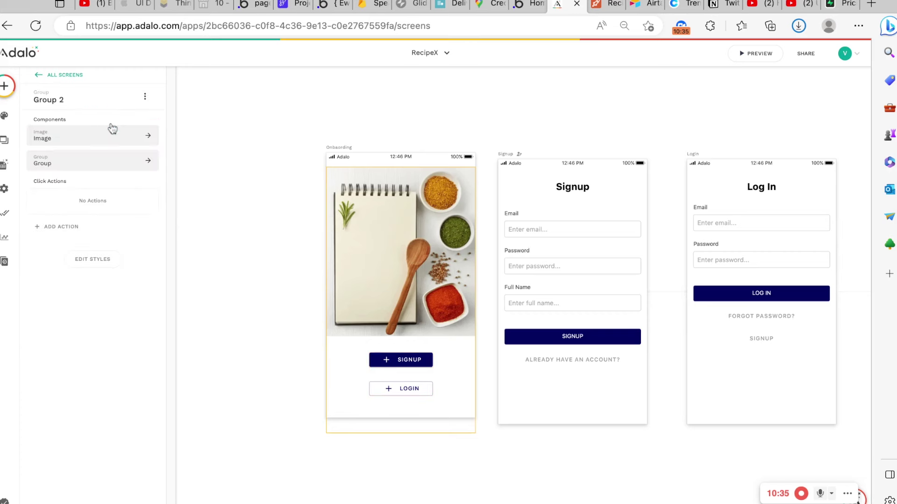
mouse_move(422, 322)
left_mouse_down()
mouse_move(427, 304)
mouse_move(427, 322)
left_mouse_up()
left_click(288, 175)
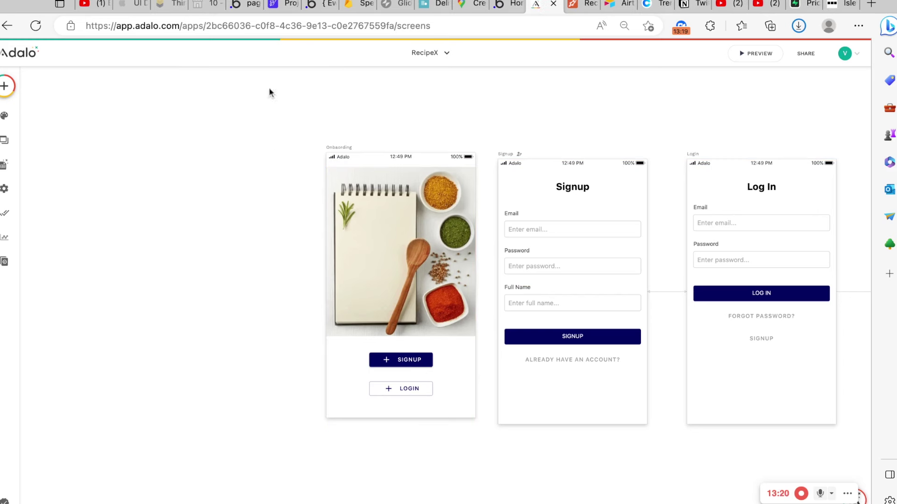
Give the SIGNUP button a Link action to the Signup screen
left_click(415, 363)
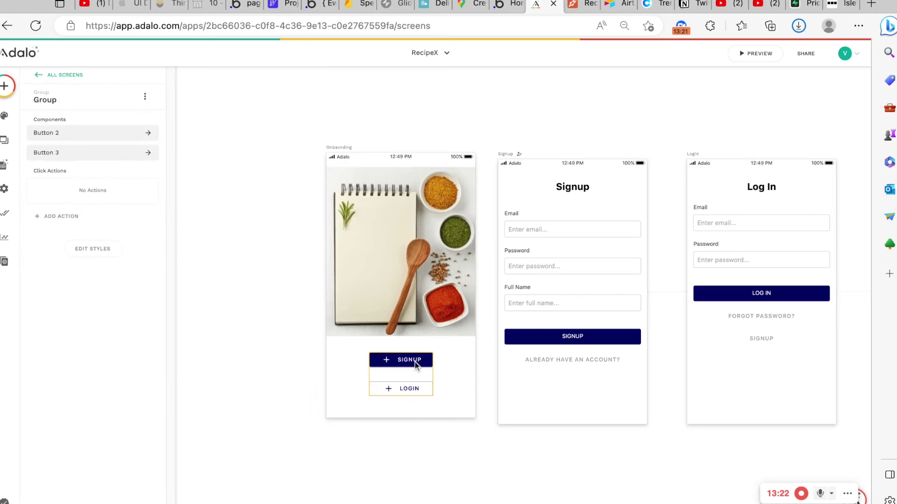
left_click(416, 363)
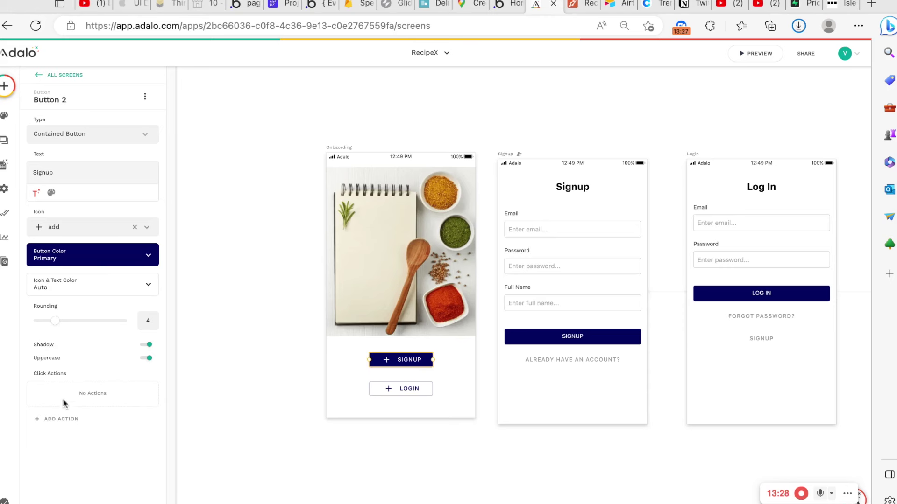
left_click(70, 419)
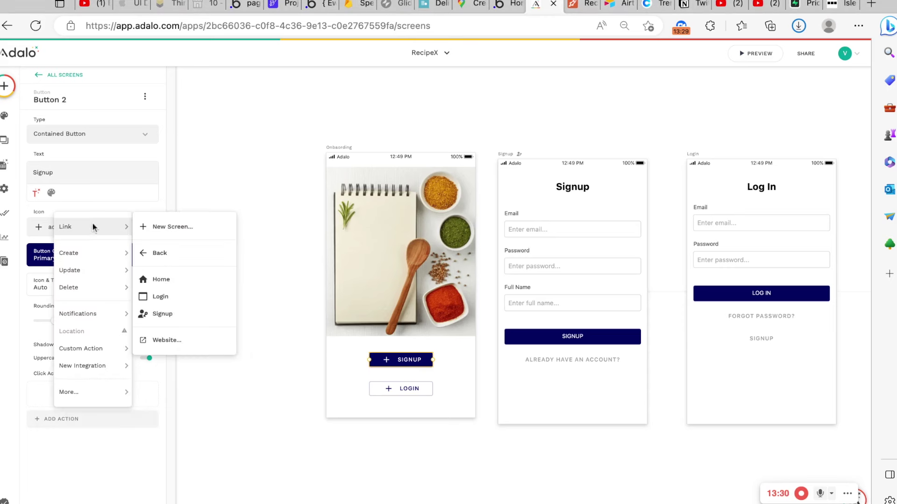
left_click(196, 314)
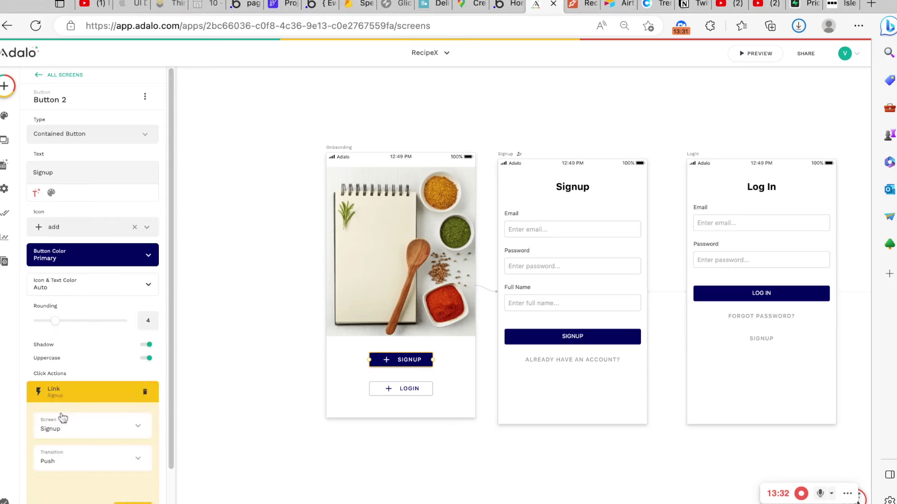
scroll(64, 414, "down", 1)
left_click(121, 459)
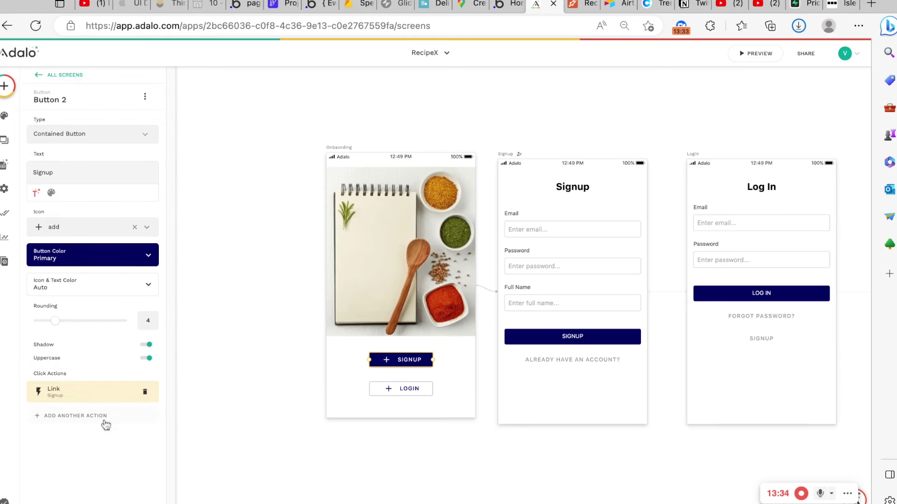
left_click(106, 424)
Give the LOGIN button a Link action to the Login screen
left_click(406, 392)
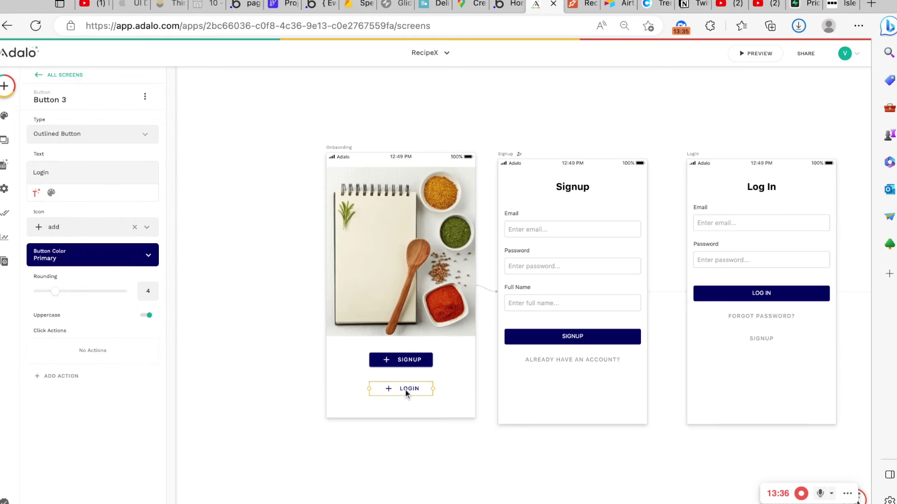
left_click(79, 376)
mouse_move(92, 191)
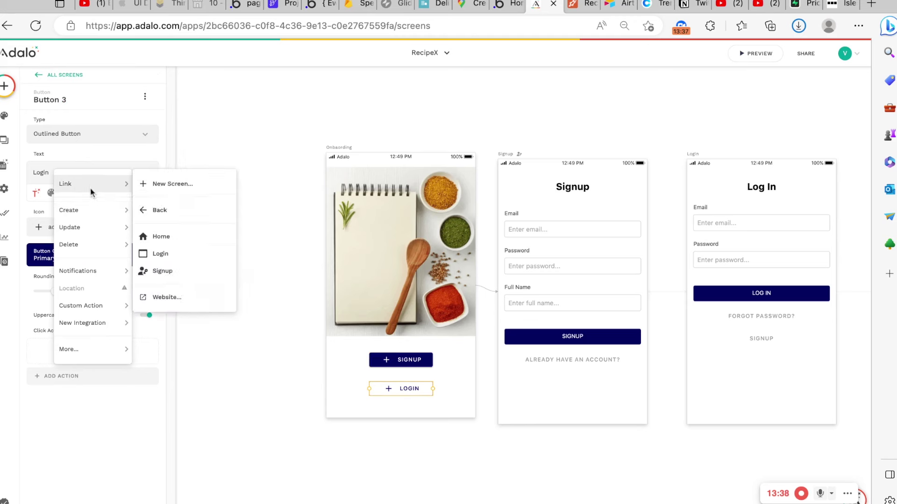
left_click(172, 253)
left_click(250, 288)
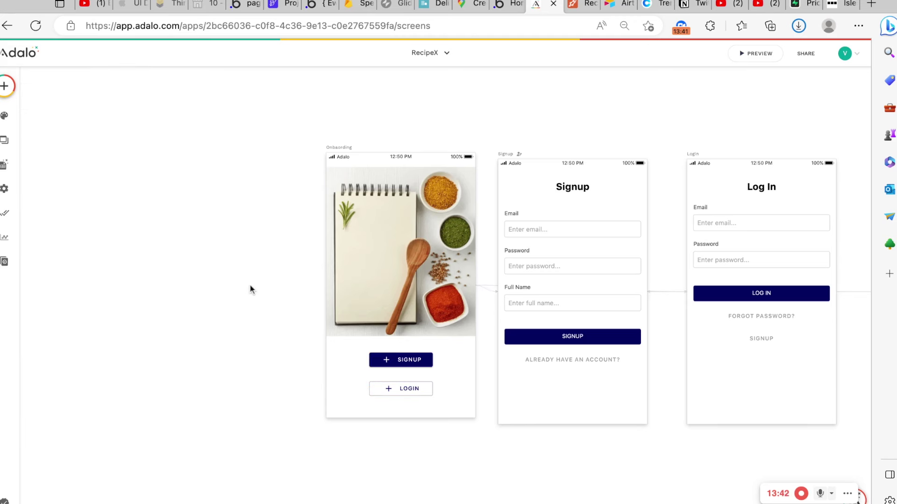
scroll(250, 289, "right", 10)
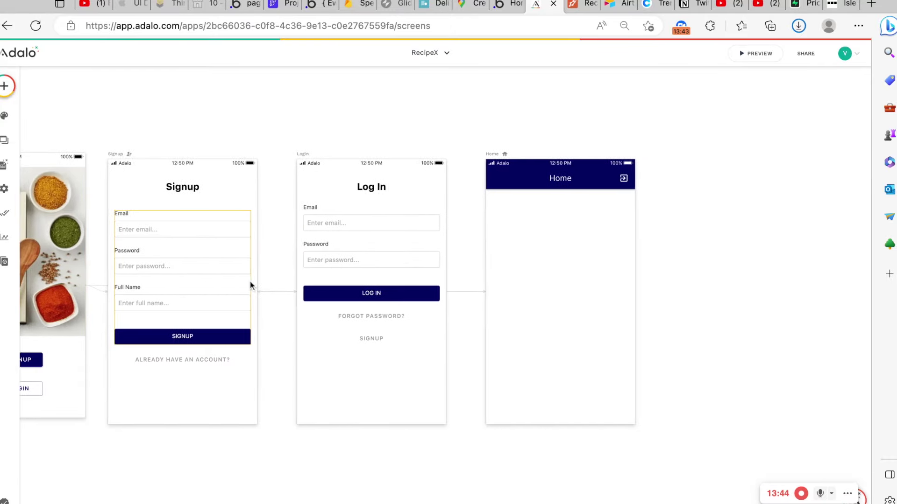
Delete the app bar from the Home screen
scroll(250, 285, "right", 1)
left_click(503, 174)
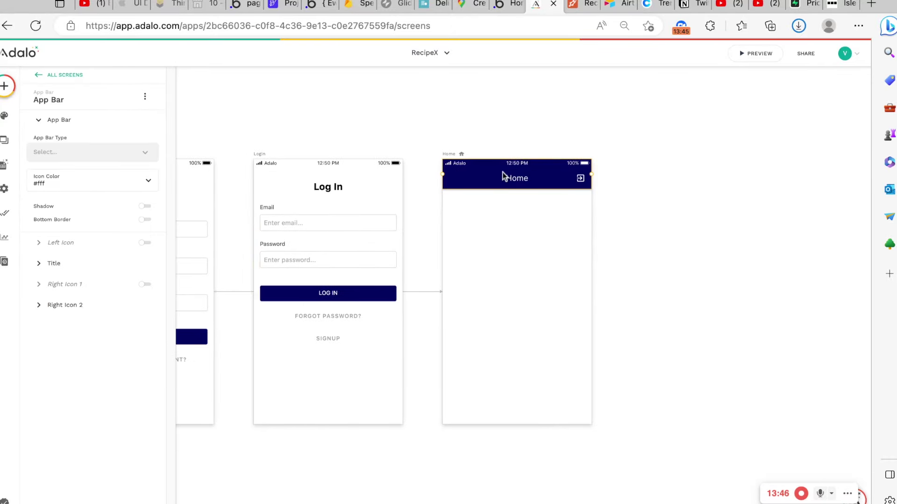
key("Delete")
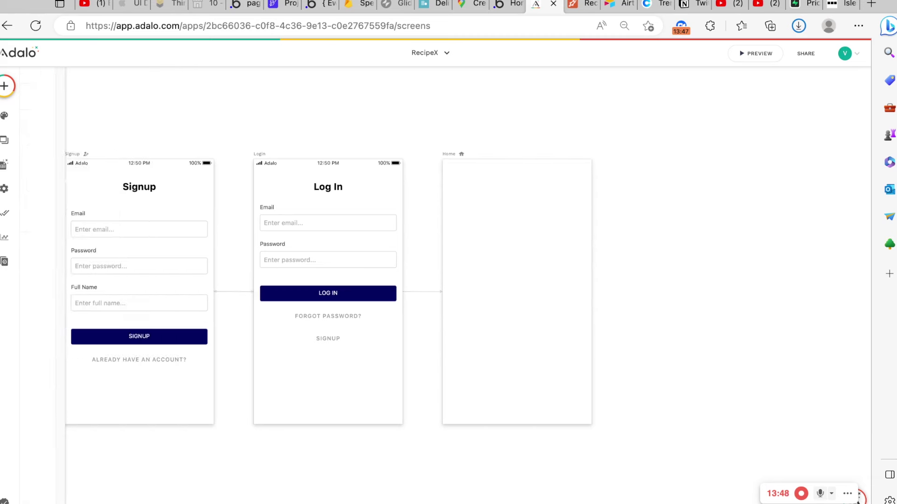
Place a Navigation Tab Bar at the bottom of the Home screen
left_click(16, 96)
type("me")
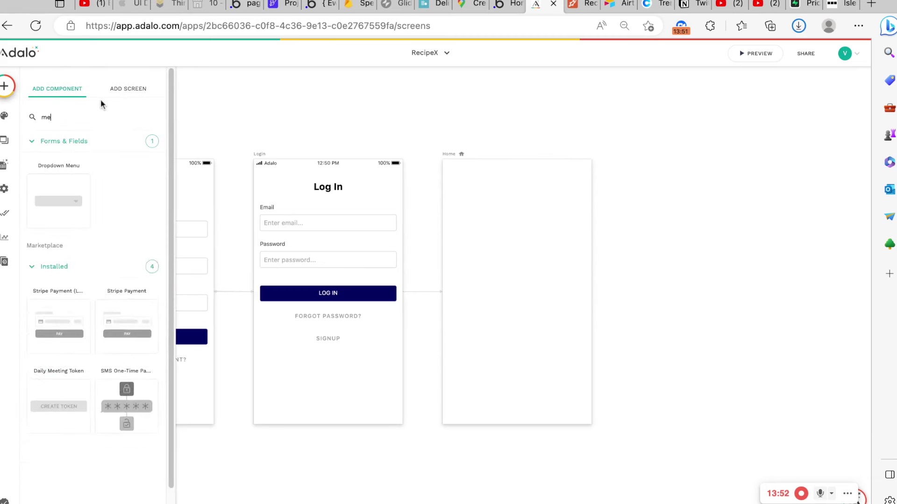
type("d")
key("BackSpace")
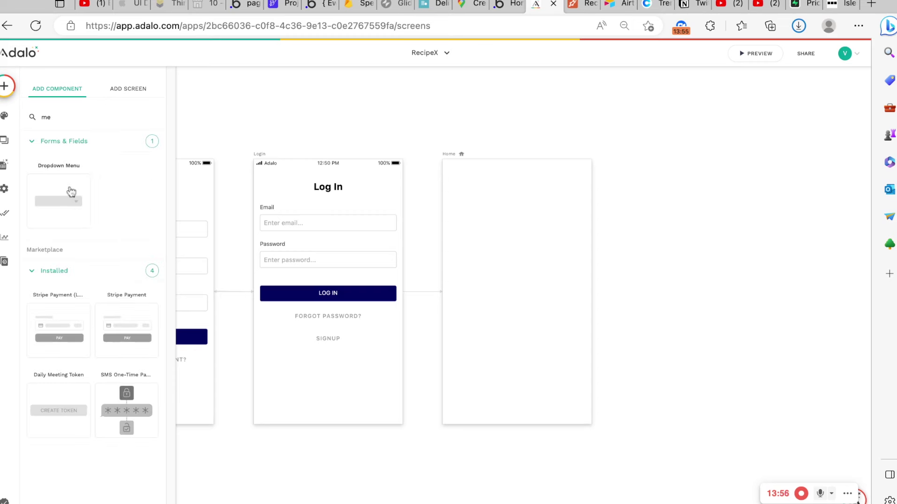
double_click(66, 118)
key("BackSpace")
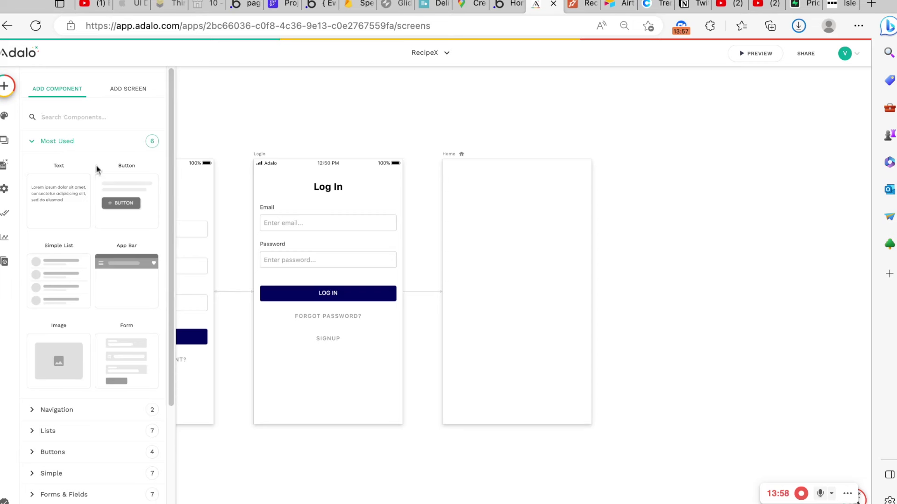
scroll(100, 214, "down", 3)
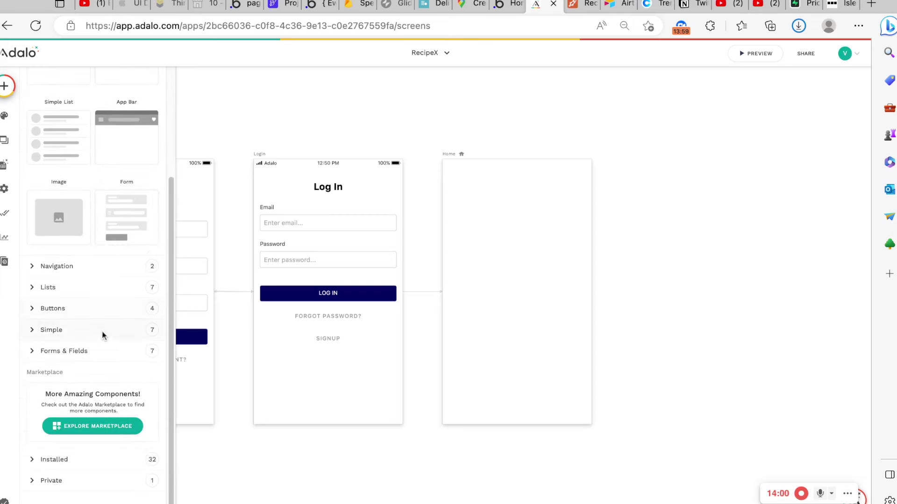
left_click(94, 271)
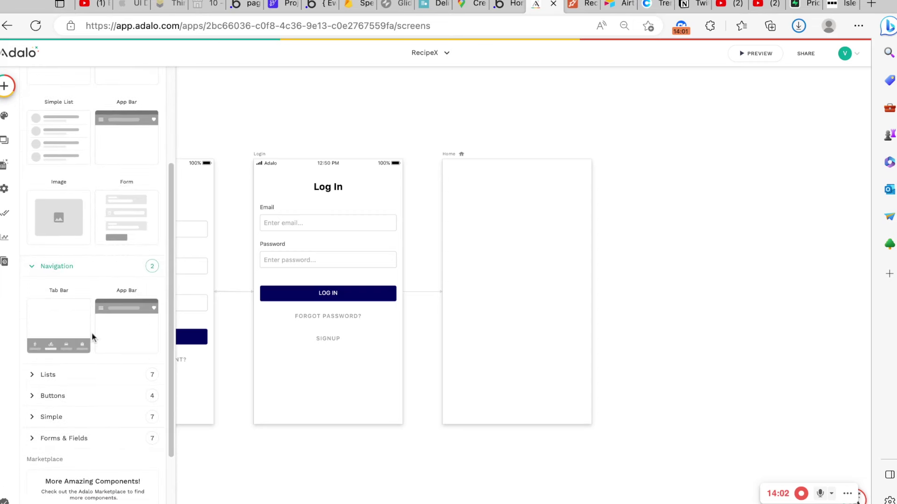
left_click_drag(92, 332, 473, 380)
left_click(508, 418)
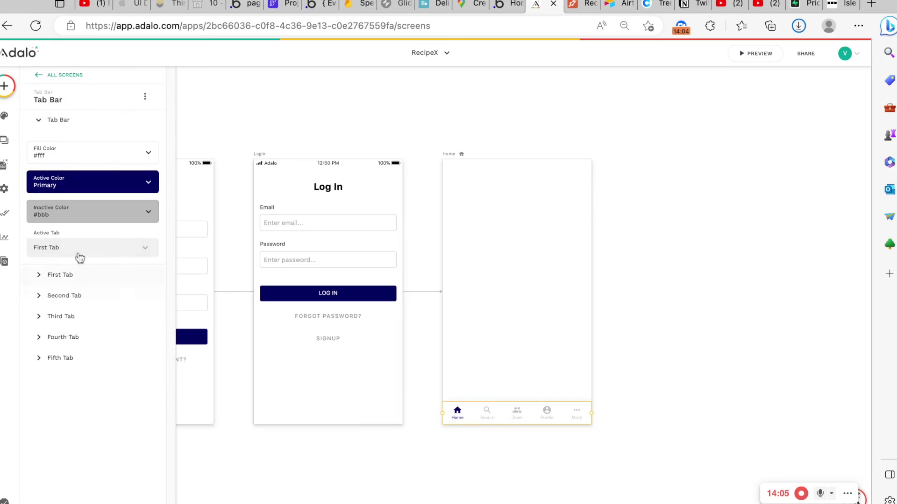
Remove the More and Team tabs from the tab bar
left_click(80, 298)
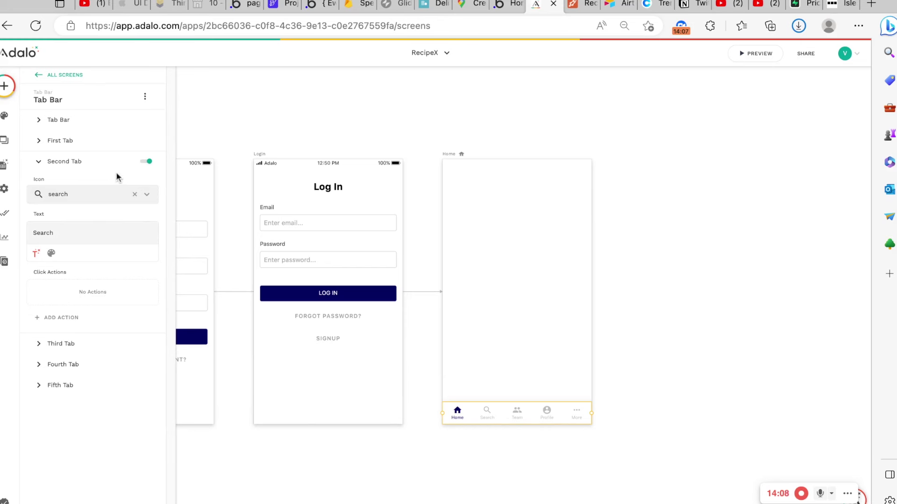
left_click(91, 393)
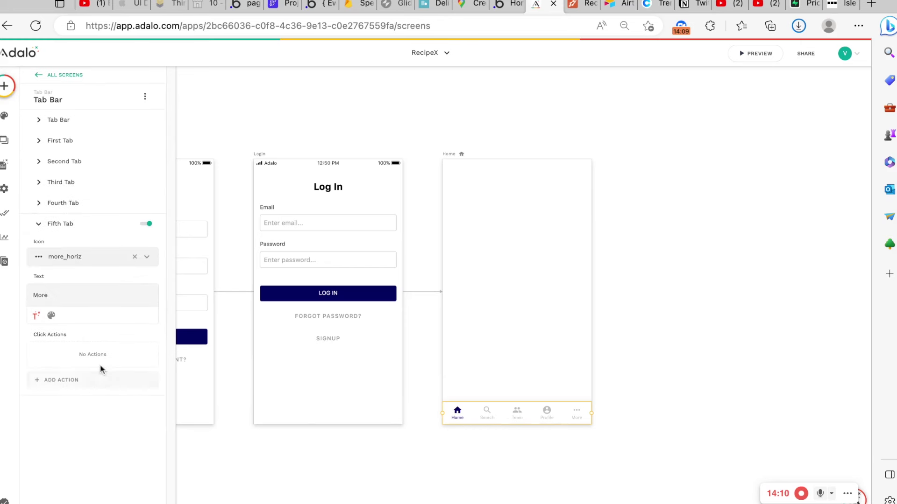
left_click(153, 229)
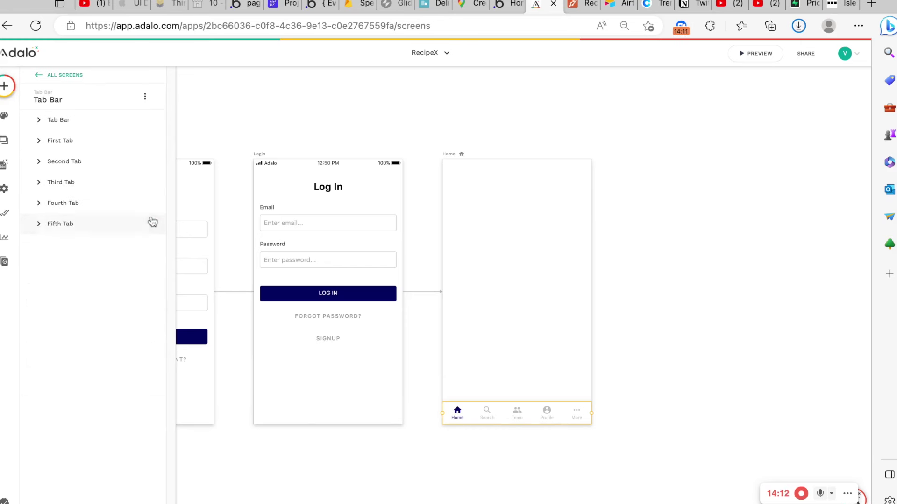
left_click(147, 224)
left_click(61, 182)
left_click(147, 184)
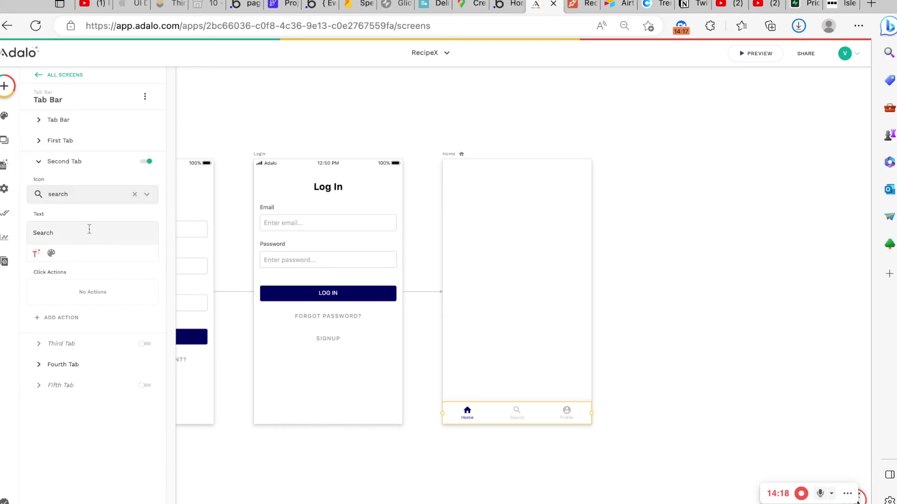
Rename the second tab to Blog and give it the event_note icon
double_click(57, 234)
type("Blog")
left_click(65, 196)
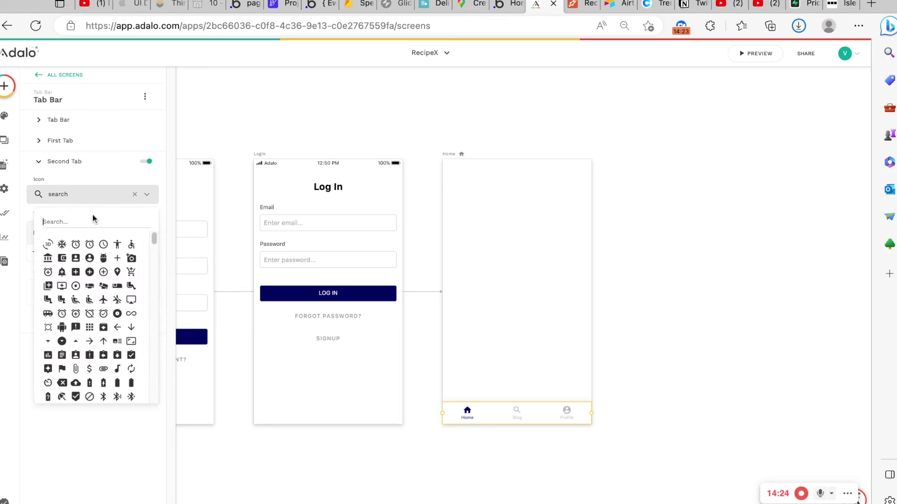
type("note")
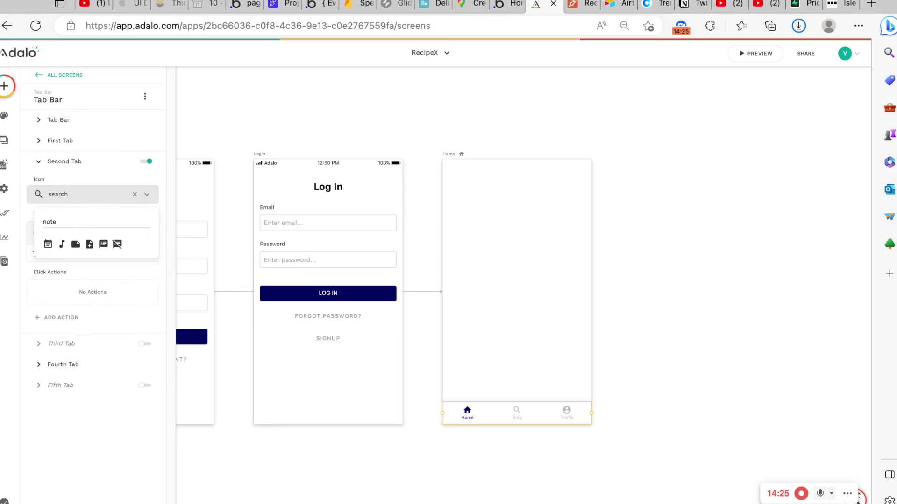
left_click(48, 245)
left_click(86, 163)
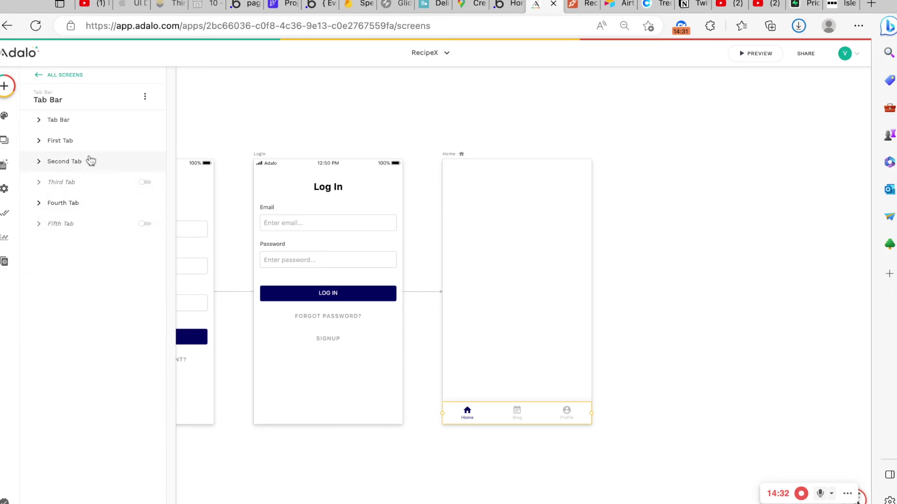
Give the Home tab the restaurant_menu icon
left_click(86, 127)
left_click(86, 128)
left_click(86, 150)
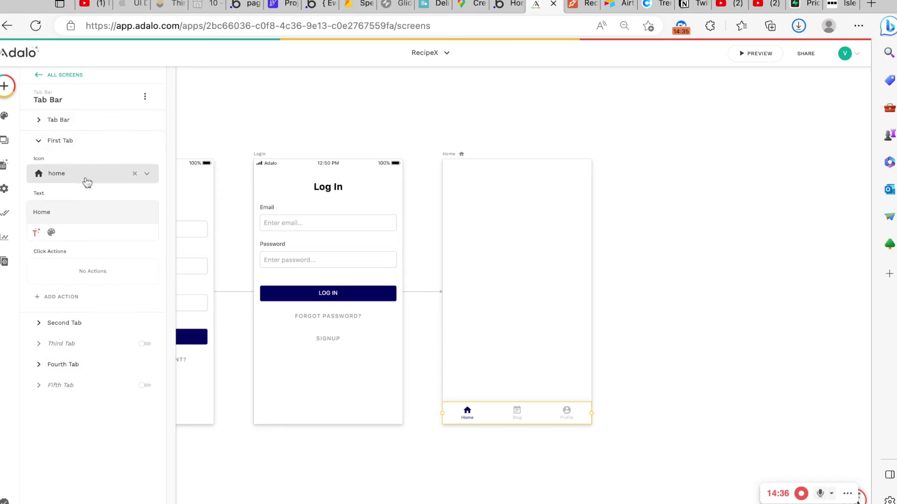
left_click(86, 180)
type("menu")
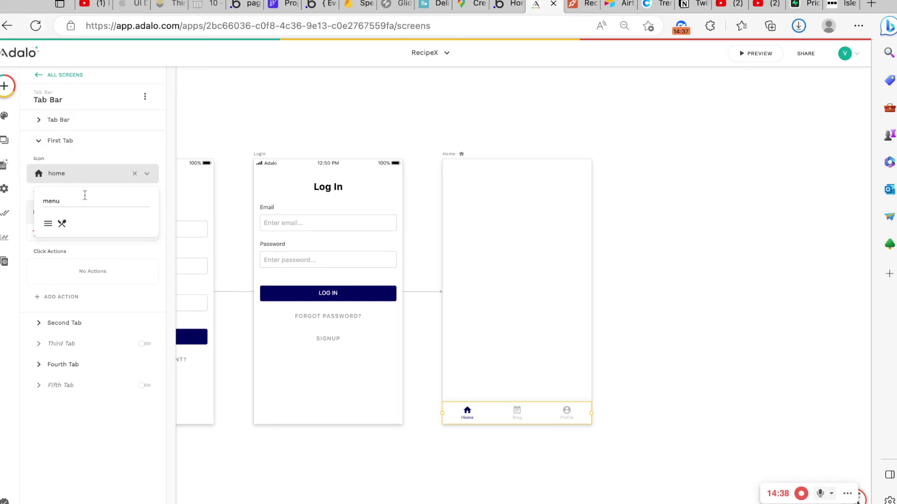
left_click(61, 224)
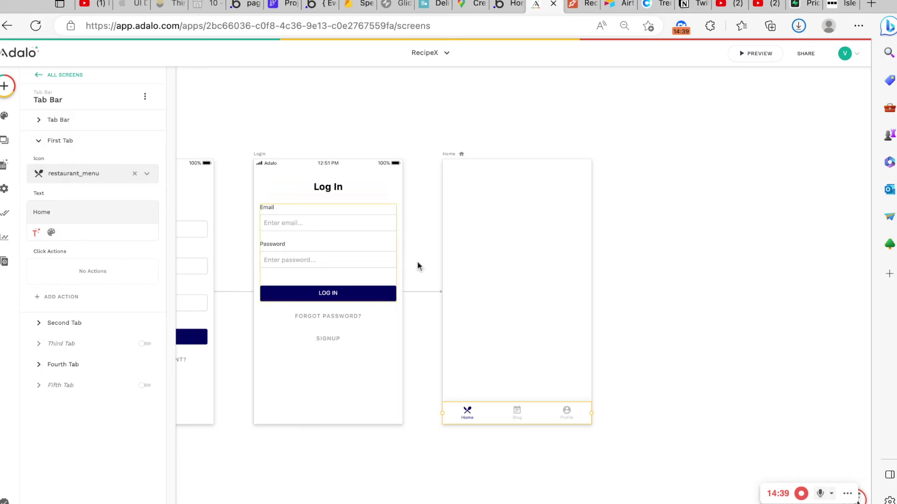
left_click(634, 205)
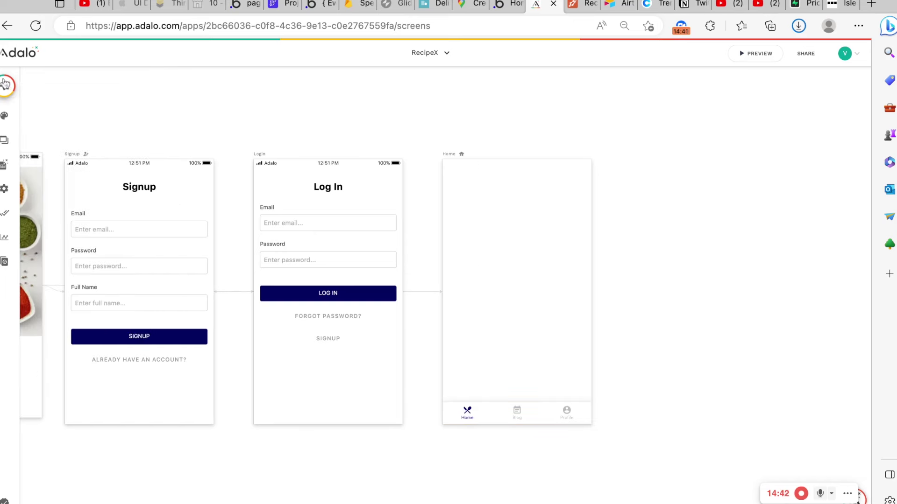
left_click(4, 86)
type("sea")
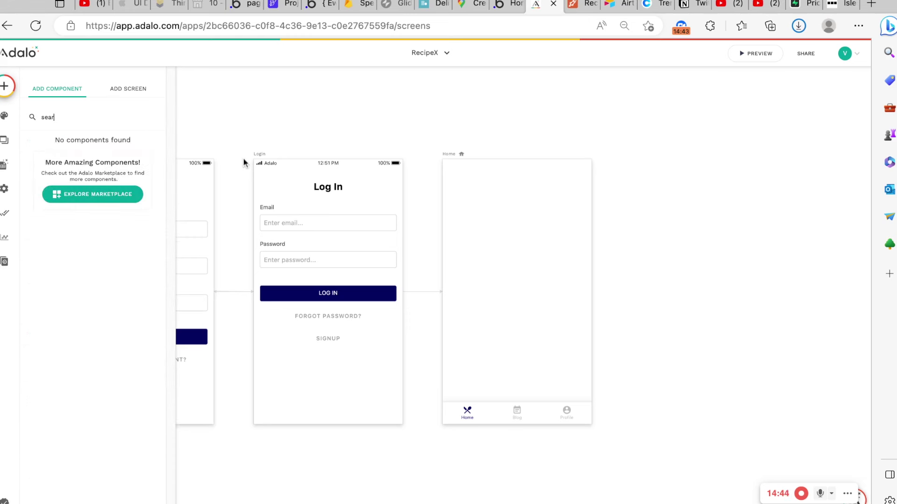
type("r")
Search components for 'lis' and drop a Card List onto Home with a search bar
key("BackSpace")
key("BackSpace")
key("BackSpace")
key("BackSpace")
type("list")
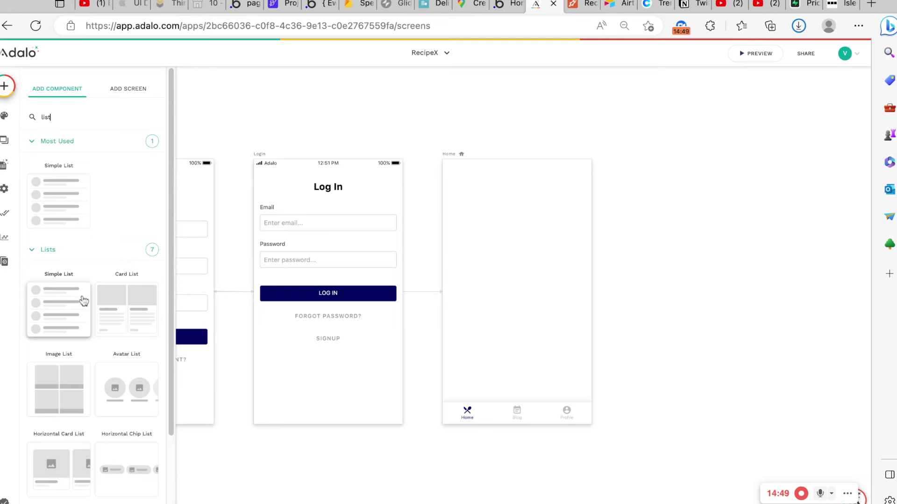
scroll(84, 302, "down", 2)
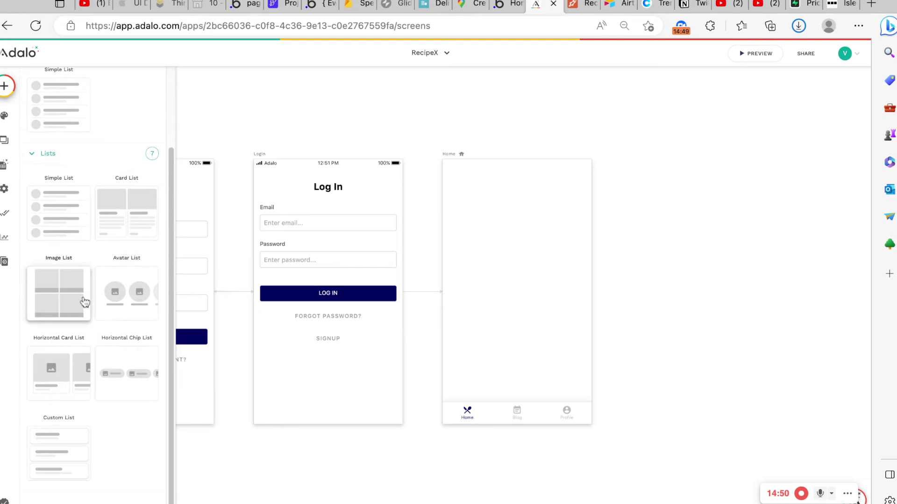
left_click_drag(110, 217, 517, 278)
scroll(135, 364, "down", 2)
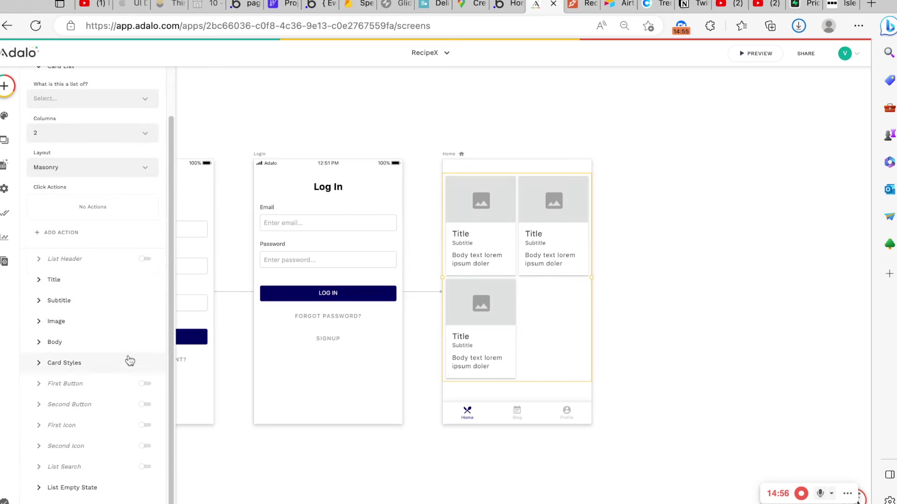
left_click(143, 469)
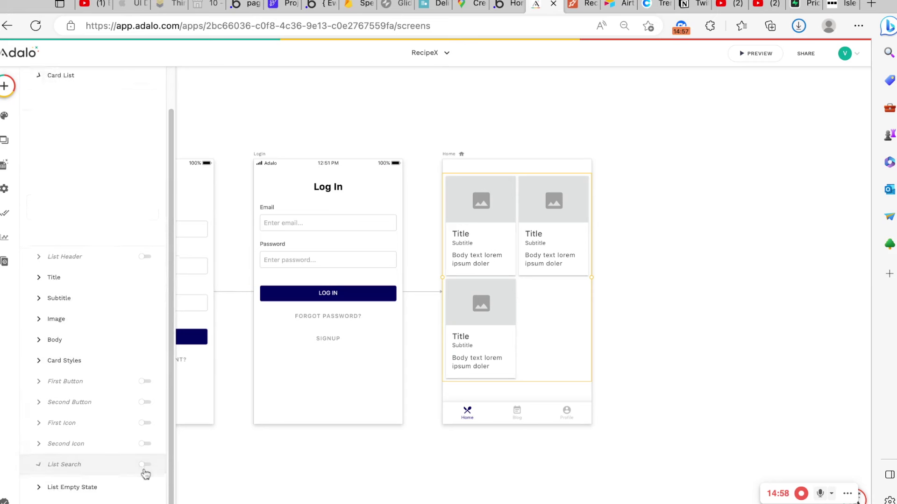
left_click(147, 348)
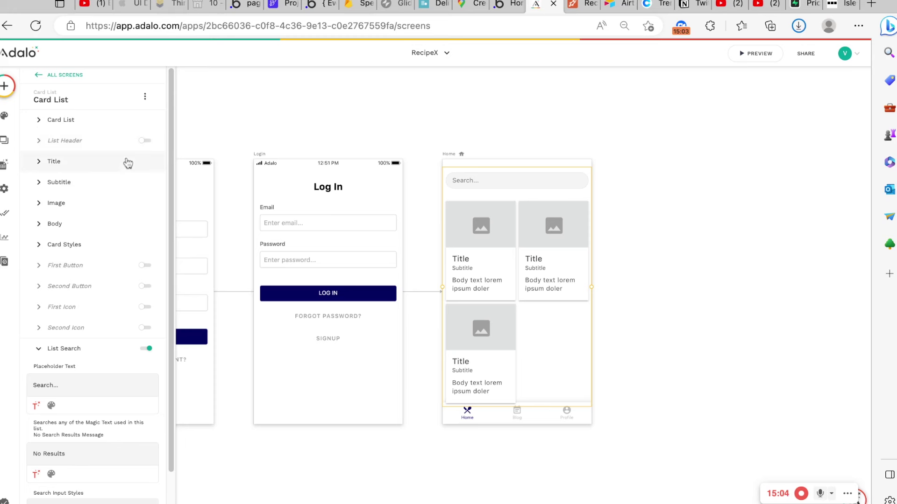
Set the card list to 1 column and move it to the top of Home
left_click(110, 122)
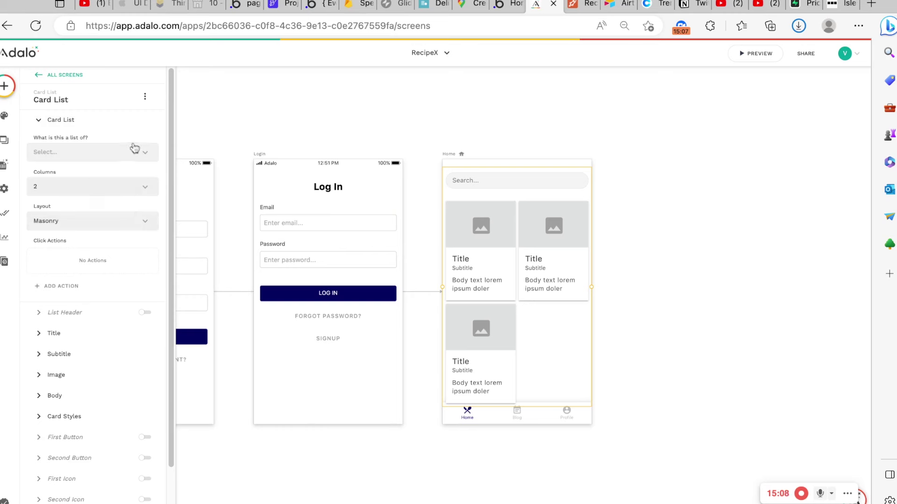
left_click(120, 191)
left_click(114, 209)
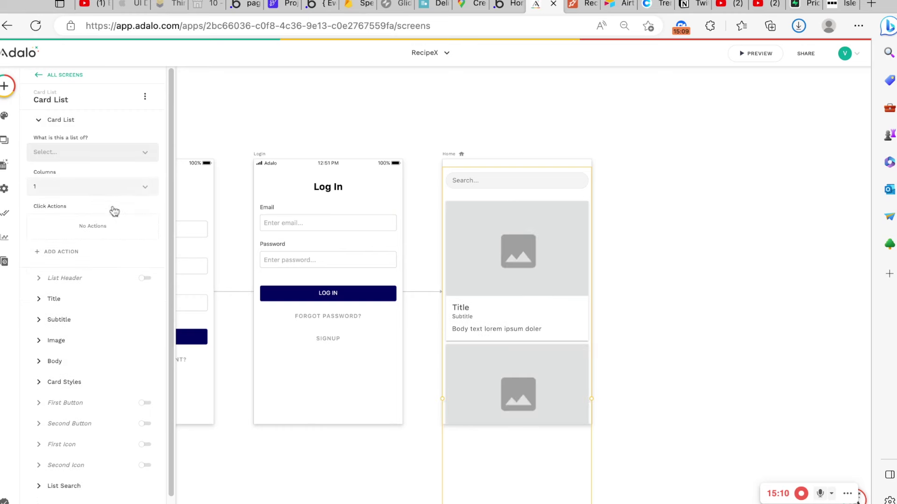
left_click_drag(501, 270, 501, 267)
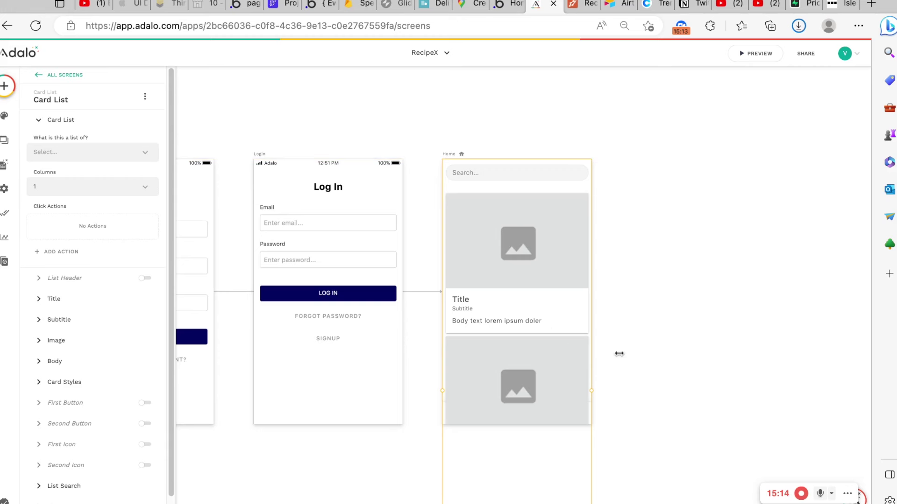
left_click(617, 352)
left_click(540, 364)
Send the card list to back behind the tab bar and check its settings
left_click(145, 96)
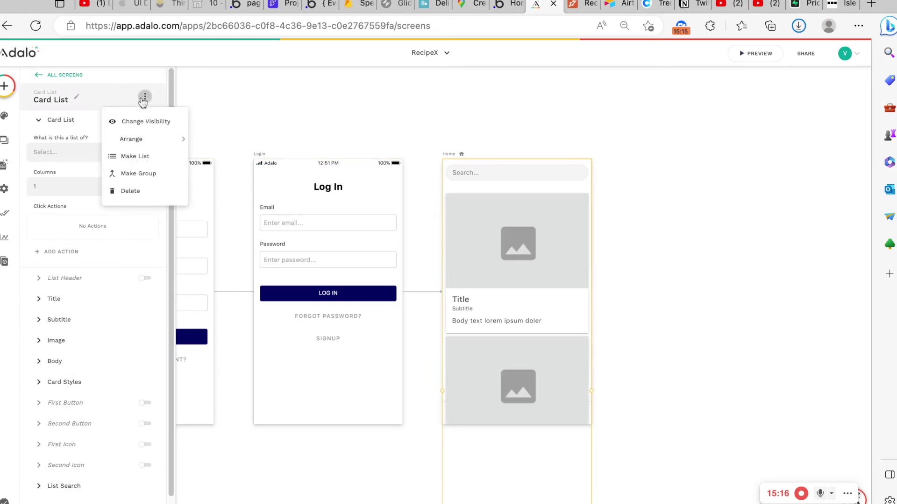
mouse_move(177, 138)
left_click(244, 160)
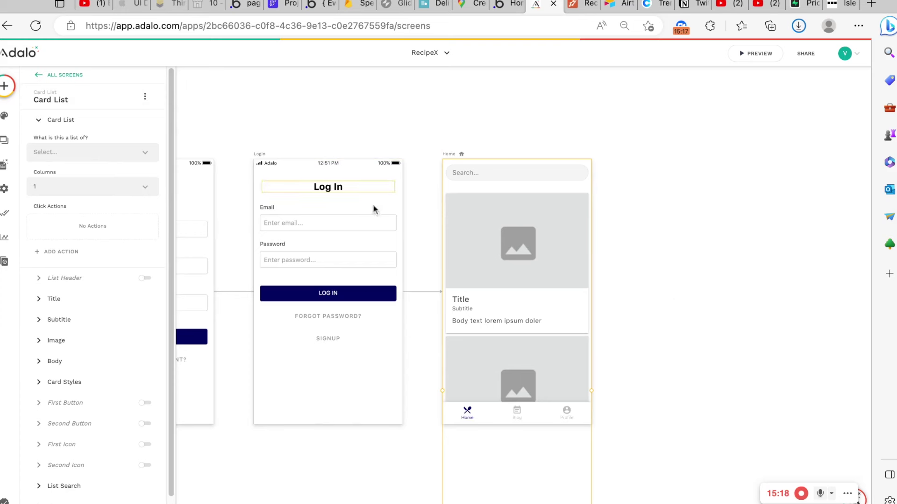
left_click(713, 266)
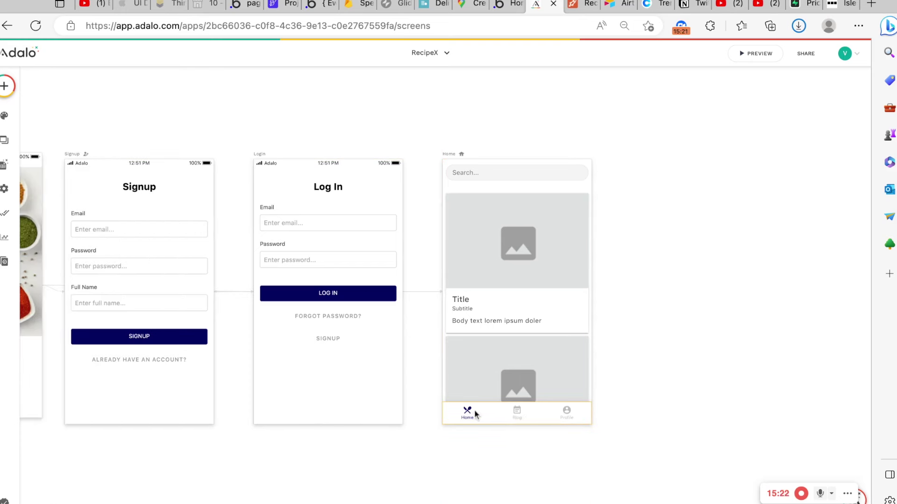
left_click(487, 304)
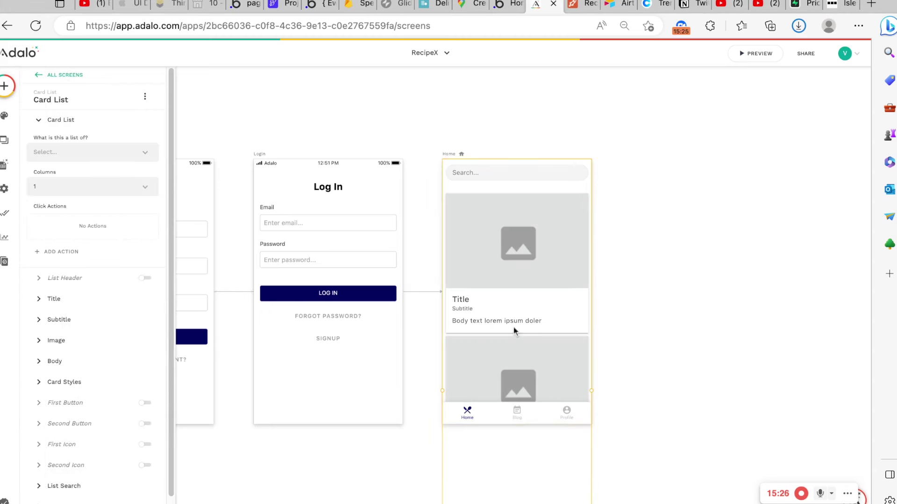
left_click(668, 139)
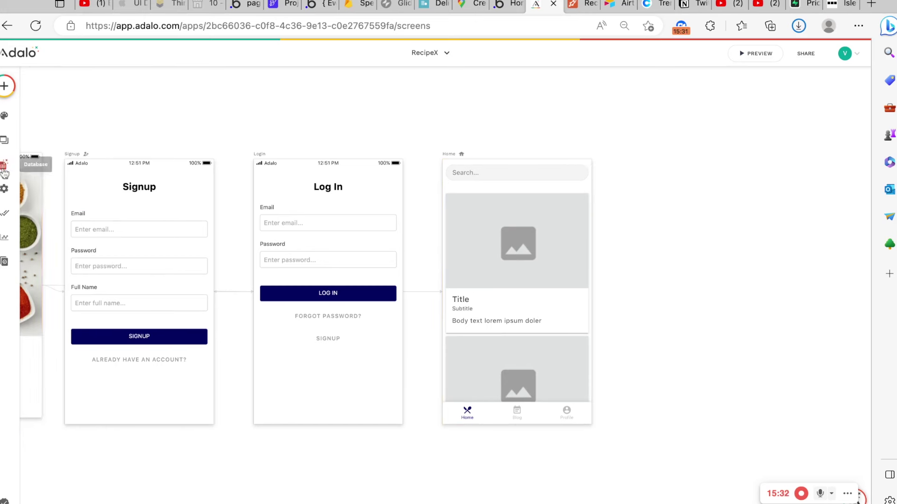
left_click(5, 166)
Add a true/false property named 'Subscribed' to the Users collection
left_click(80, 133)
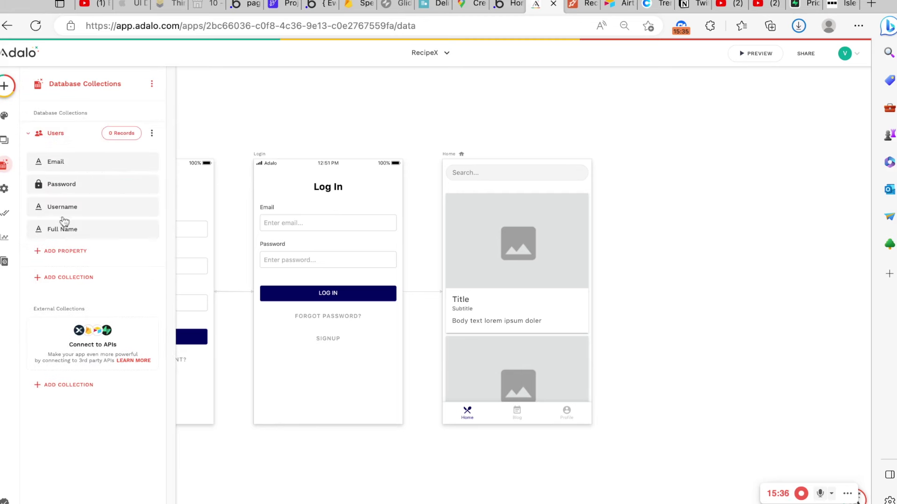
left_click(63, 253)
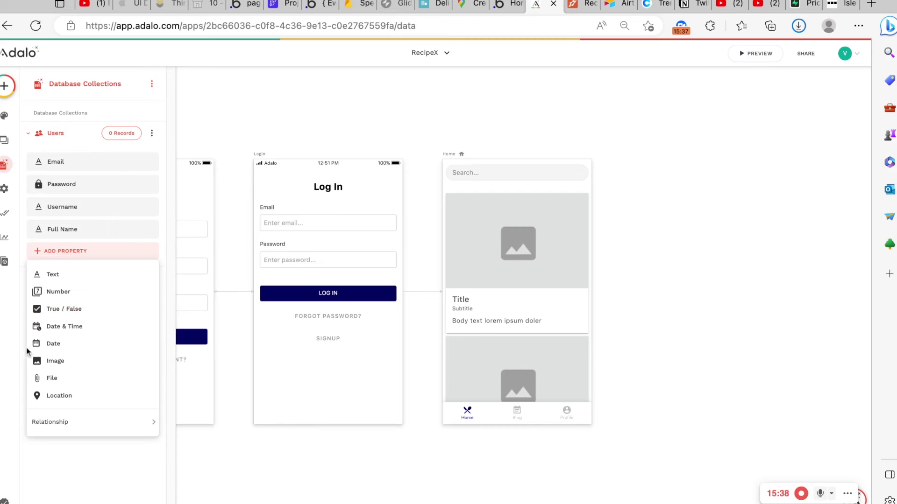
left_click(94, 309)
triple_click(96, 318)
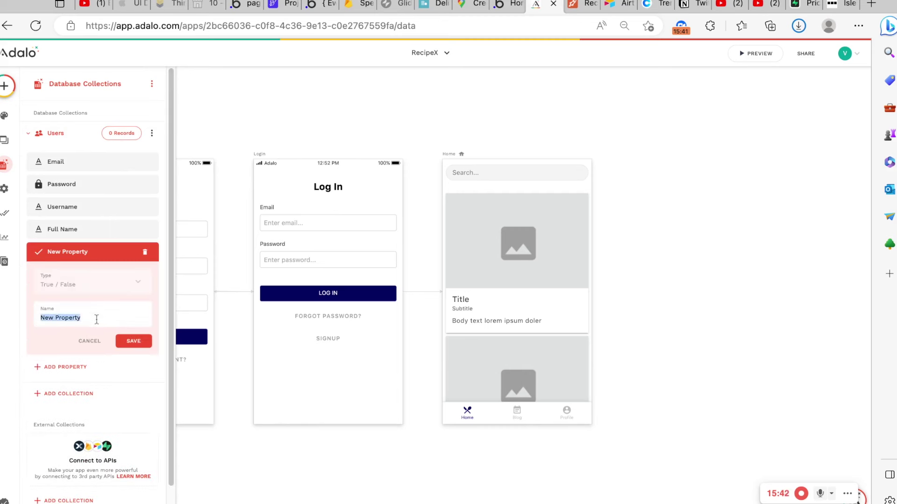
type("subscribed")
left_click(133, 341)
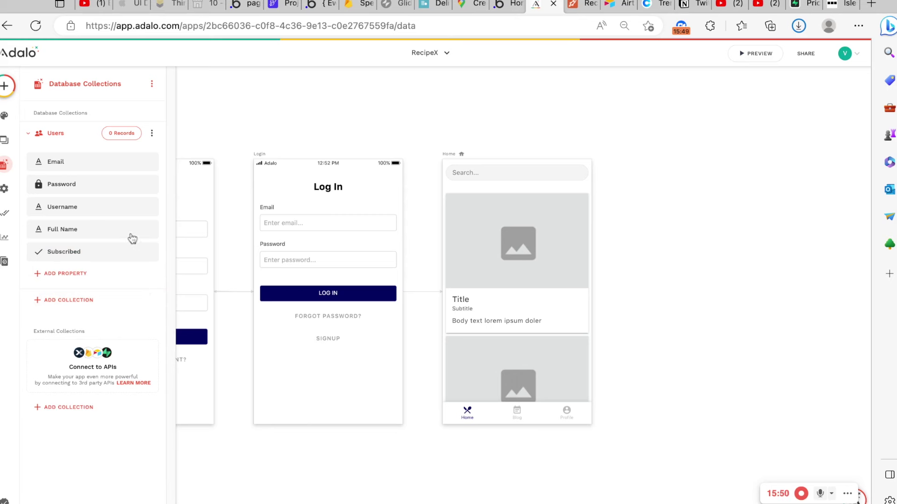
left_click(110, 275)
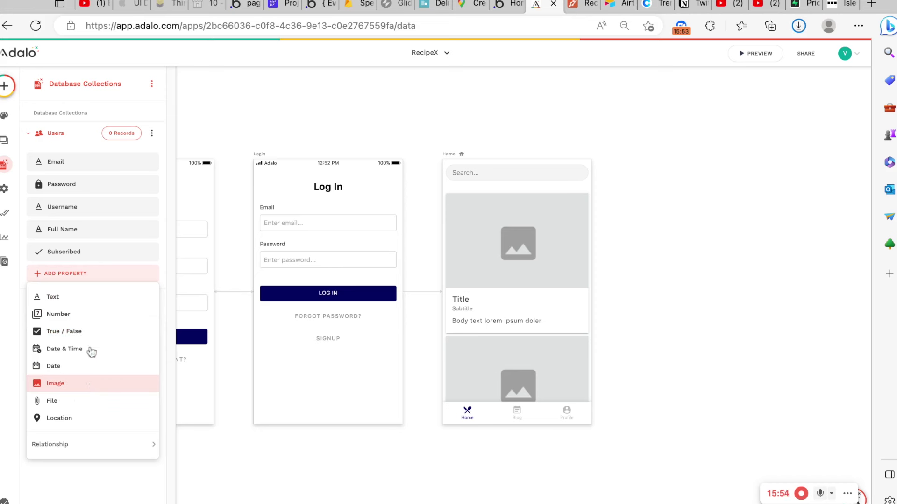
left_click(85, 271)
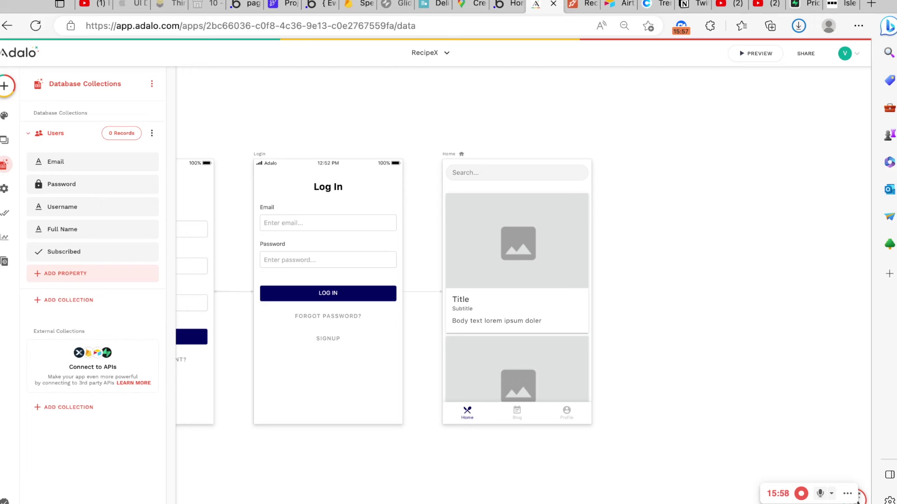
Start a new external collection with a Header auth item, then return to the Airtable RecipeAPP base
left_click(69, 407)
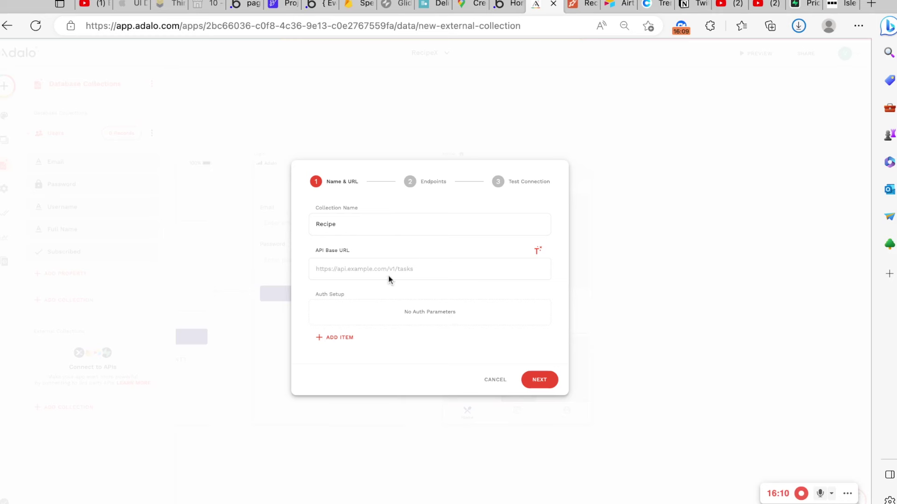
left_click(351, 337)
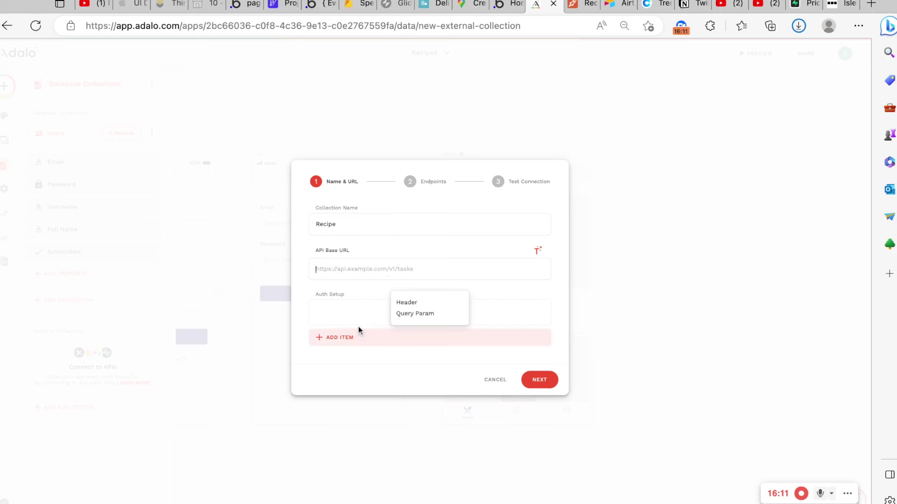
left_click(403, 303)
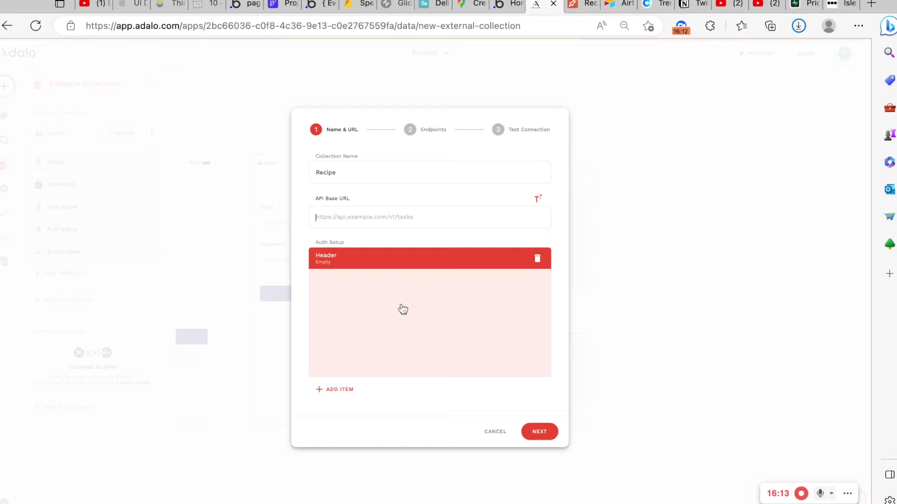
left_click(583, 4)
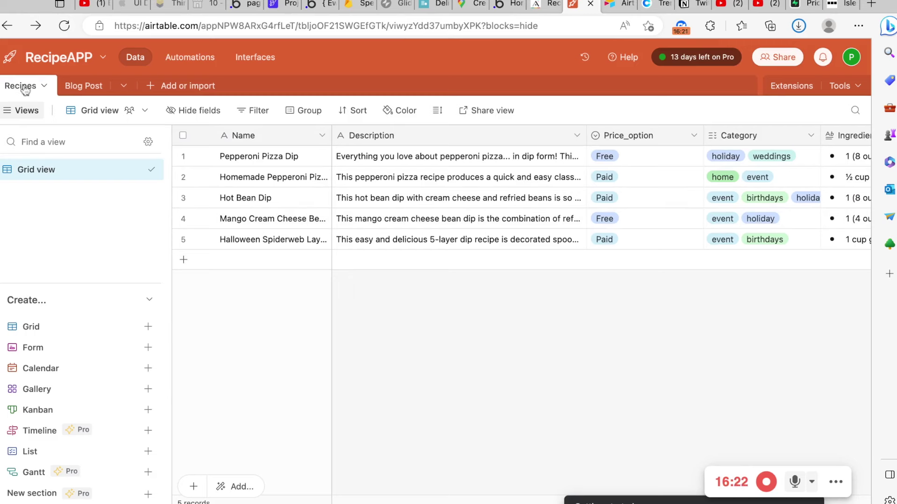
left_click(77, 86)
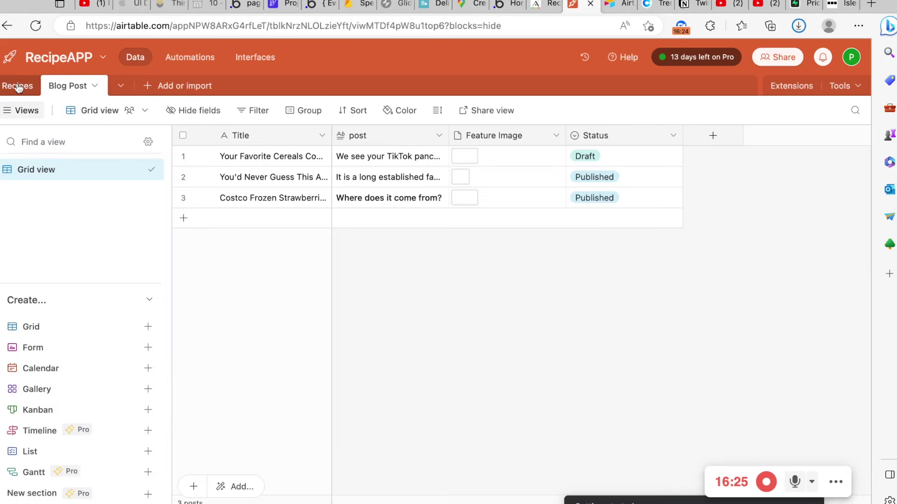
left_click(18, 86)
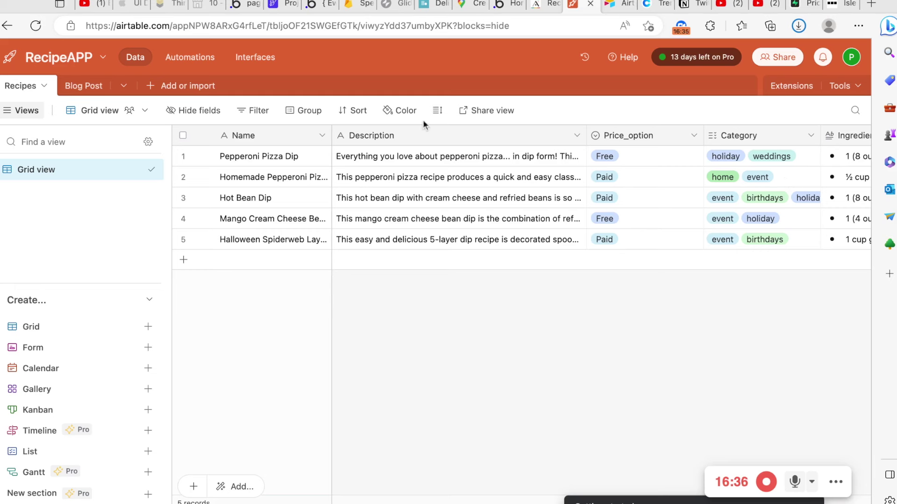
double_click(461, 157)
left_click(547, 139)
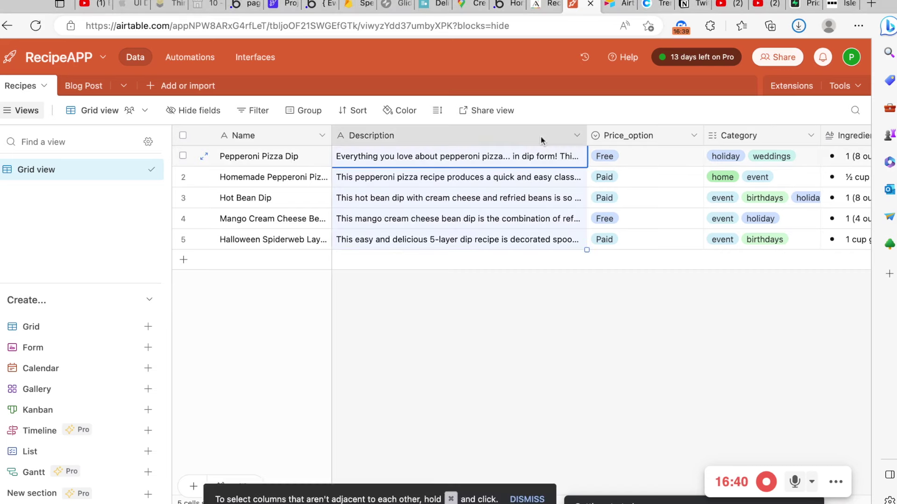
scroll(379, 276, "right", 10)
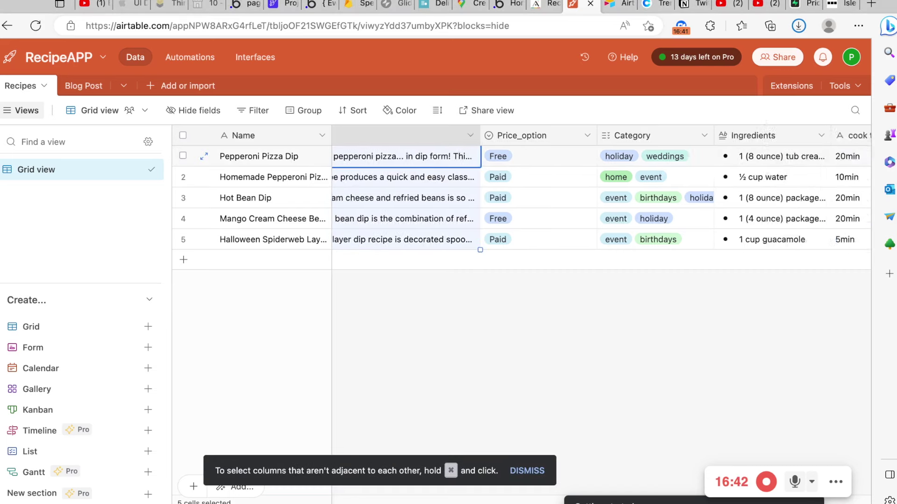
scroll(379, 276, "left", 7)
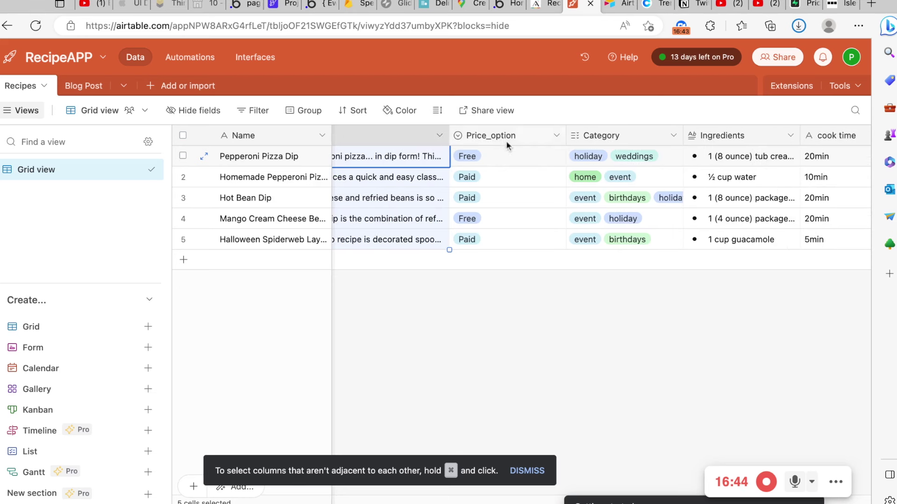
left_click(506, 156)
left_click(522, 157)
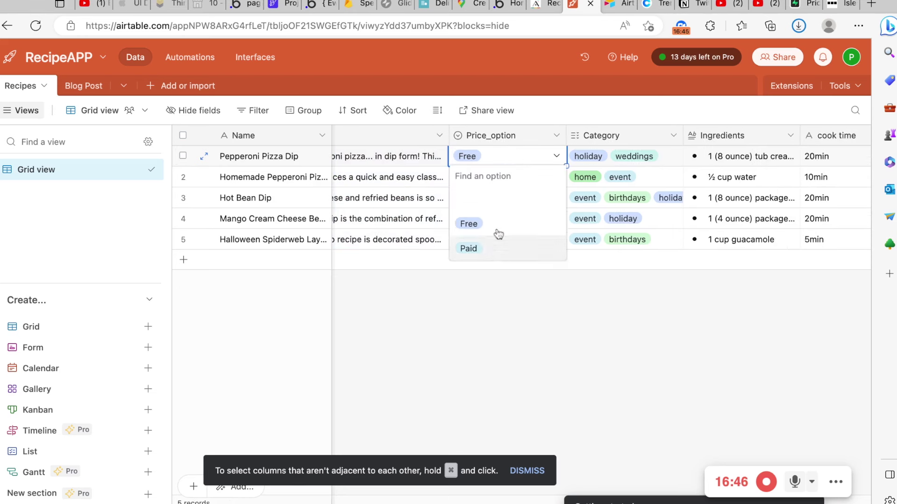
left_click(662, 169)
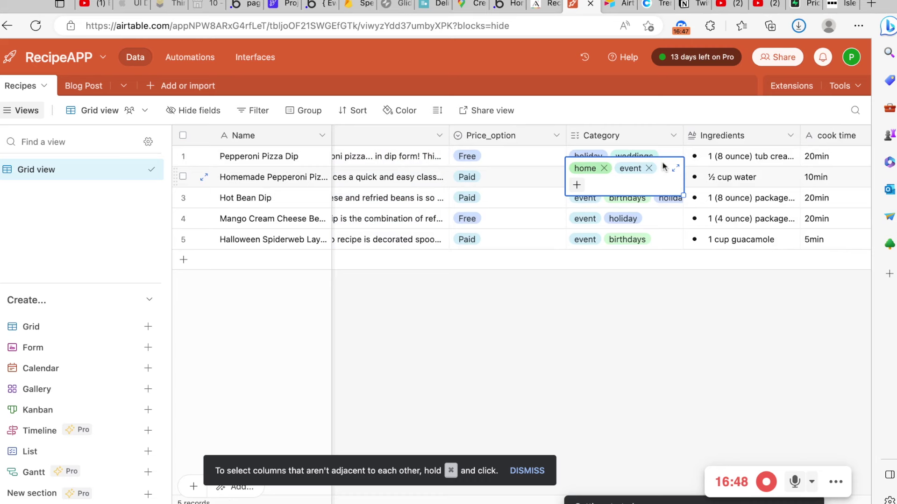
scroll(665, 165, "right", 3)
scroll(530, 397, "right", 3)
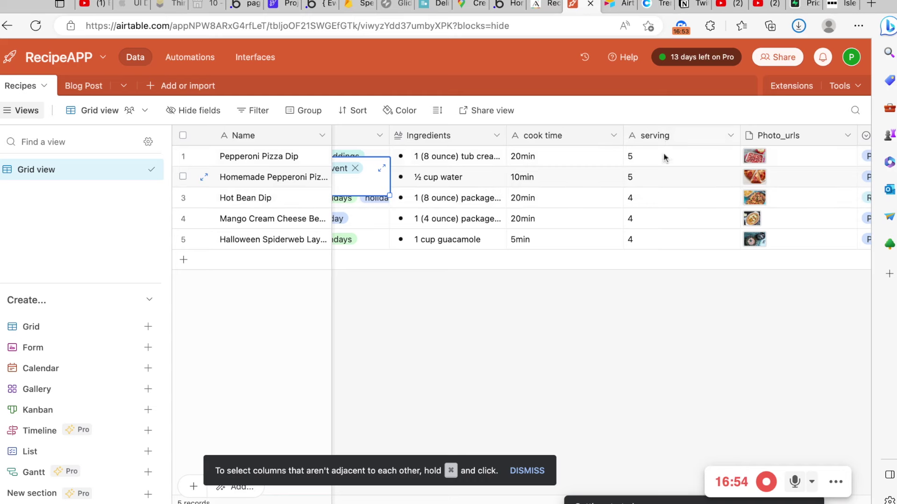
scroll(601, 197, "right", 9)
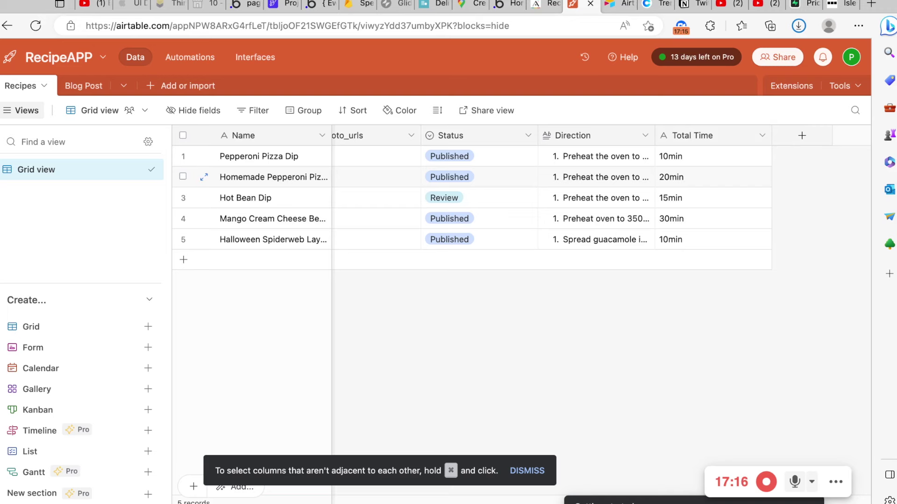
scroll(514, 196, "left", 10)
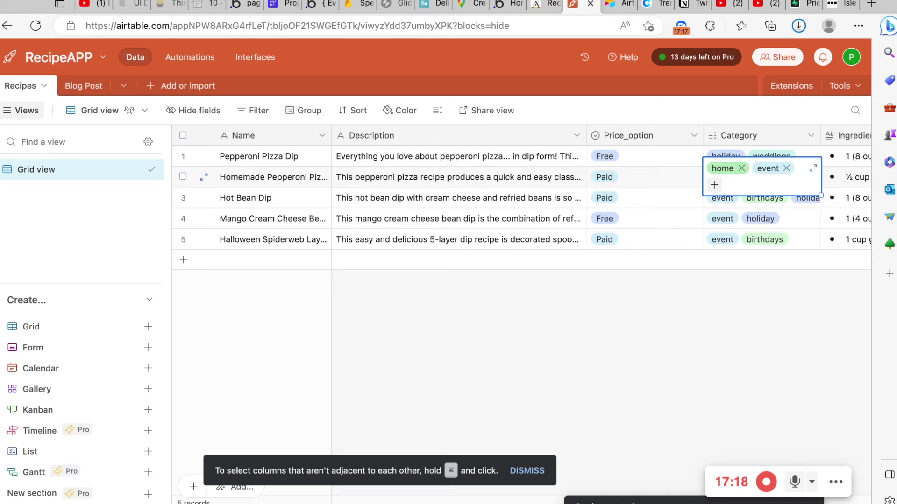
scroll(514, 196, "right", 10)
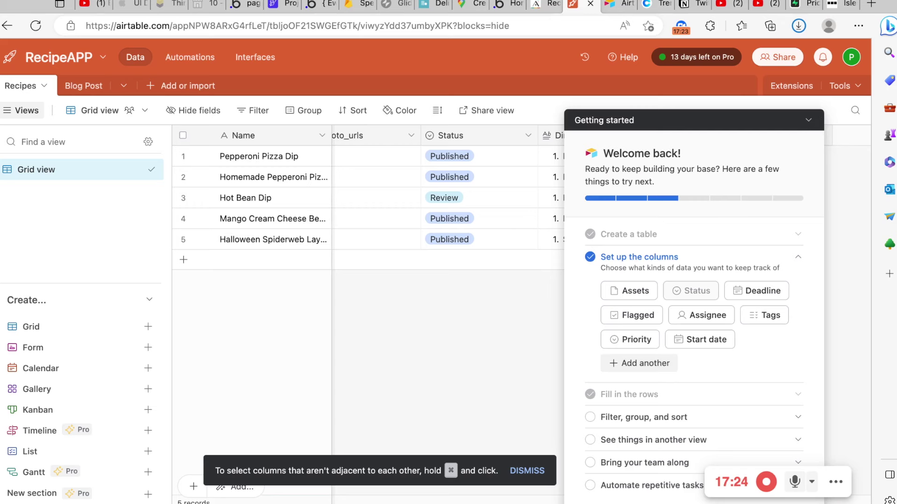
left_click(808, 120)
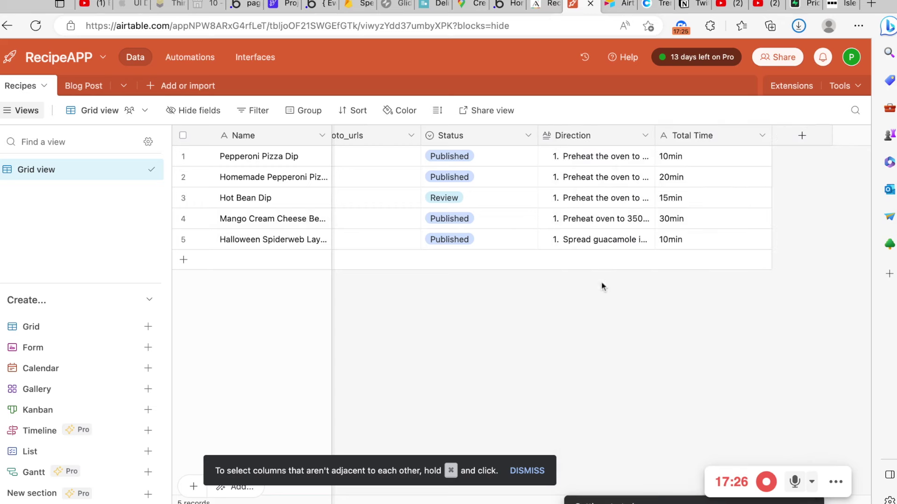
left_click(799, 136)
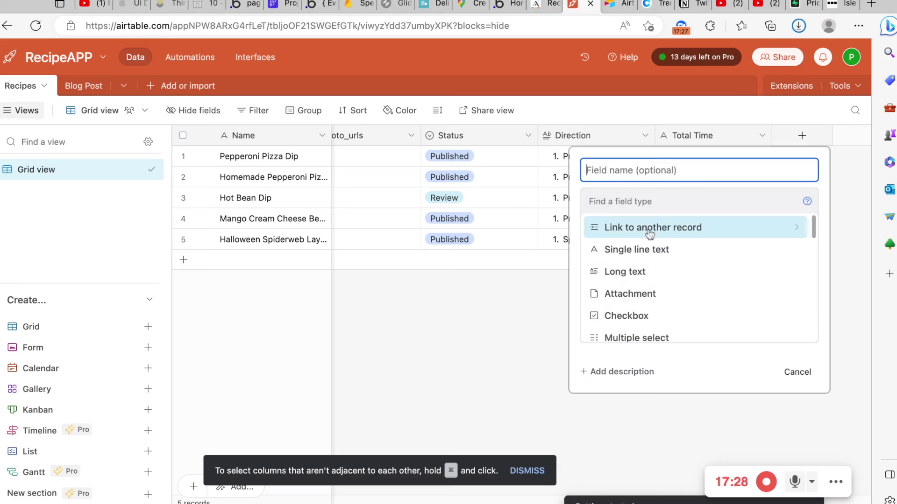
left_click(645, 273)
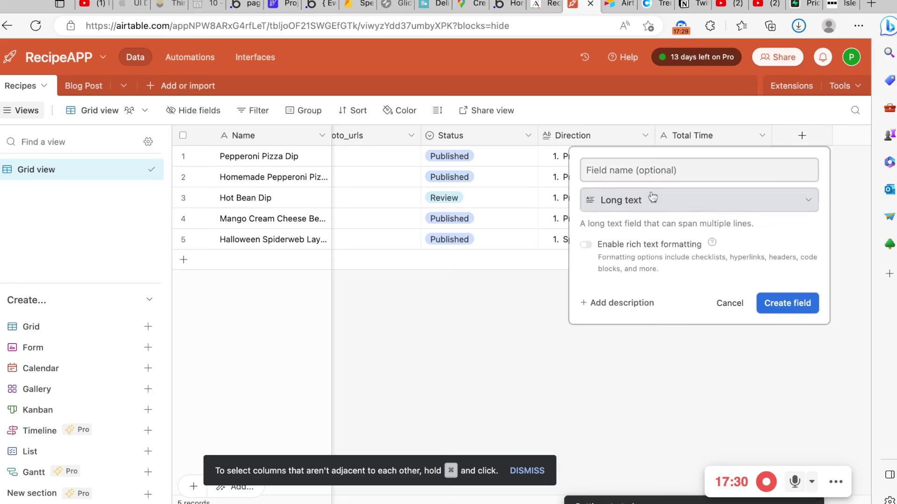
type("tes")
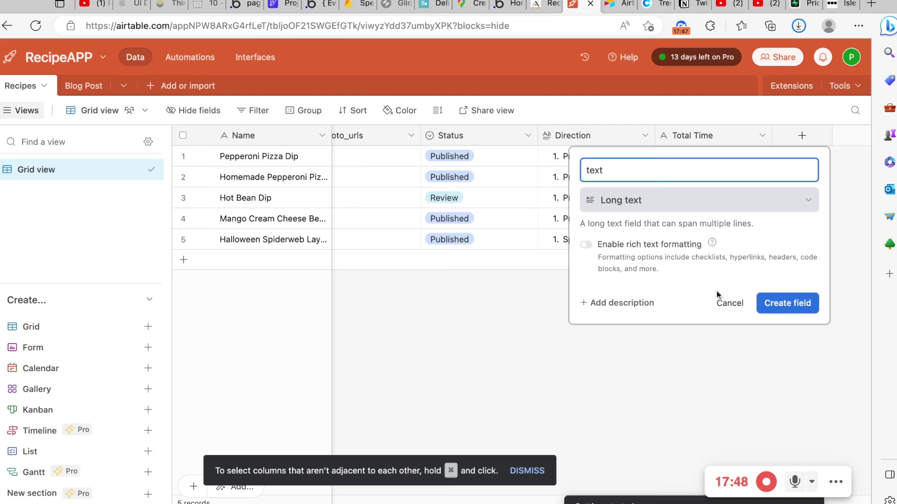
left_click(720, 305)
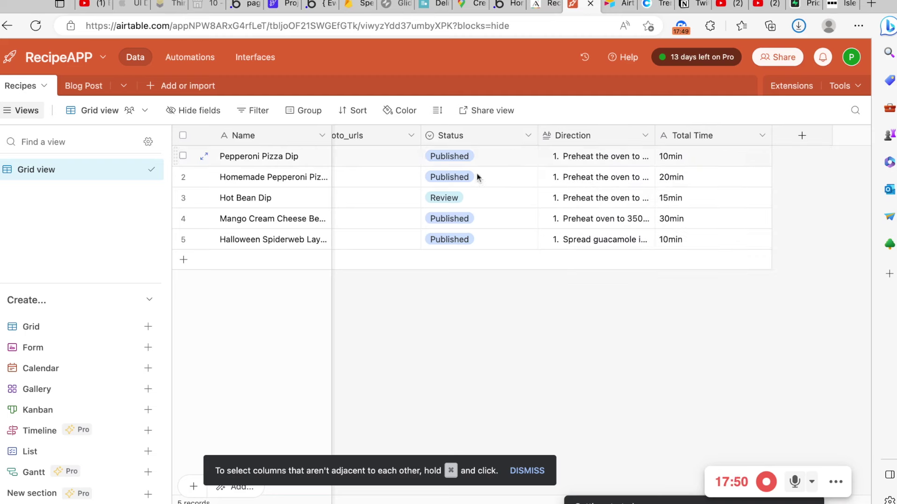
left_click(801, 136)
scroll(663, 297, "down", 2)
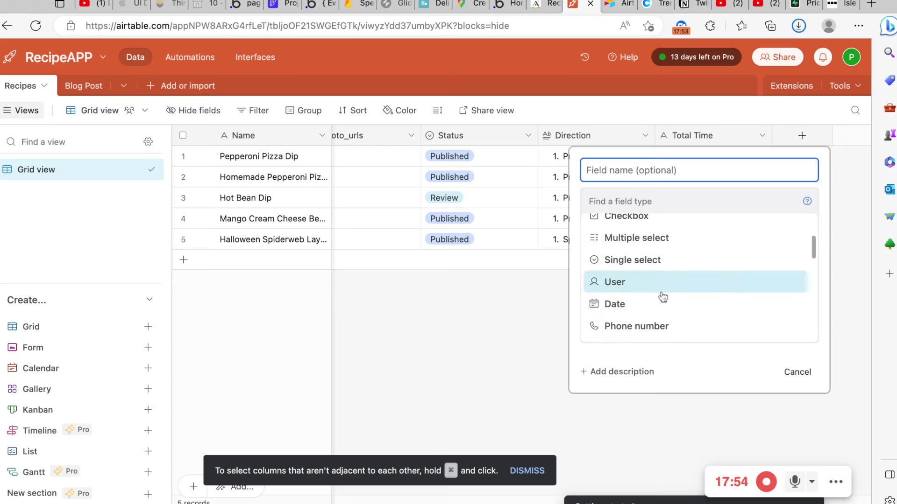
left_click(657, 272)
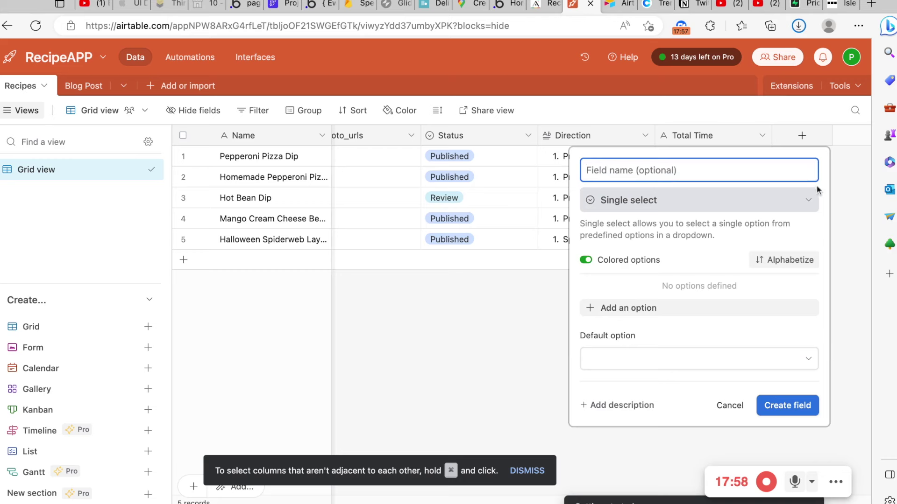
left_click(723, 405)
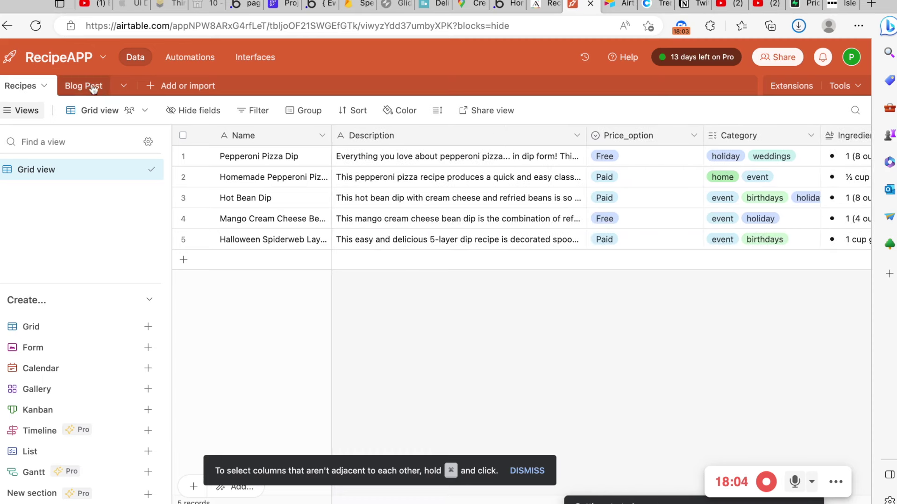
Browse the Blog Post and Recipes tables, then go to the developer hub from the account menu
left_click(93, 89)
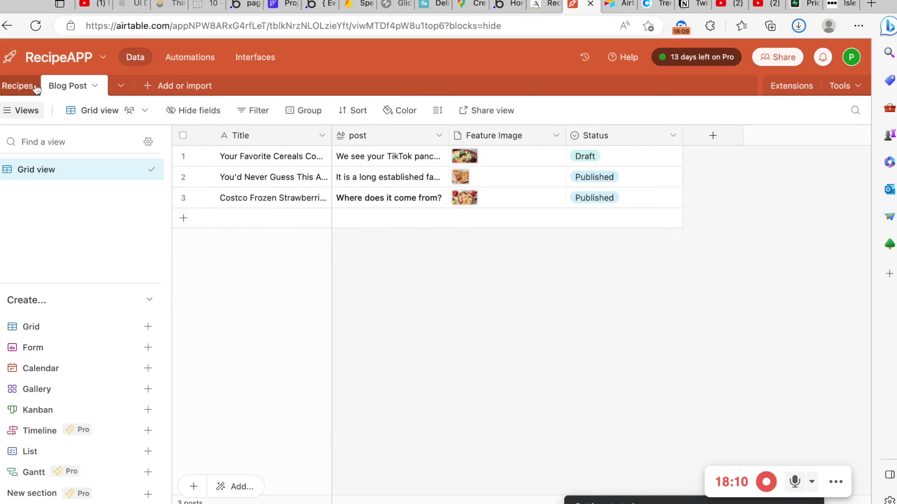
left_click(18, 86)
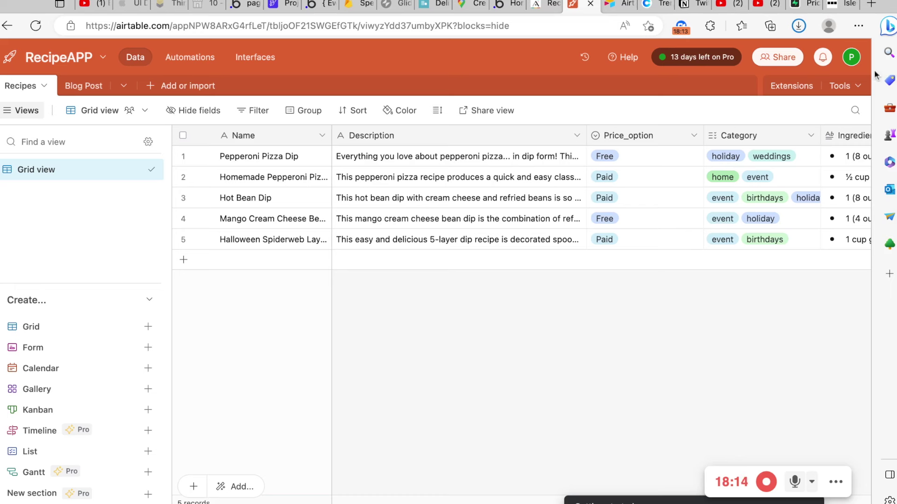
left_click(848, 94)
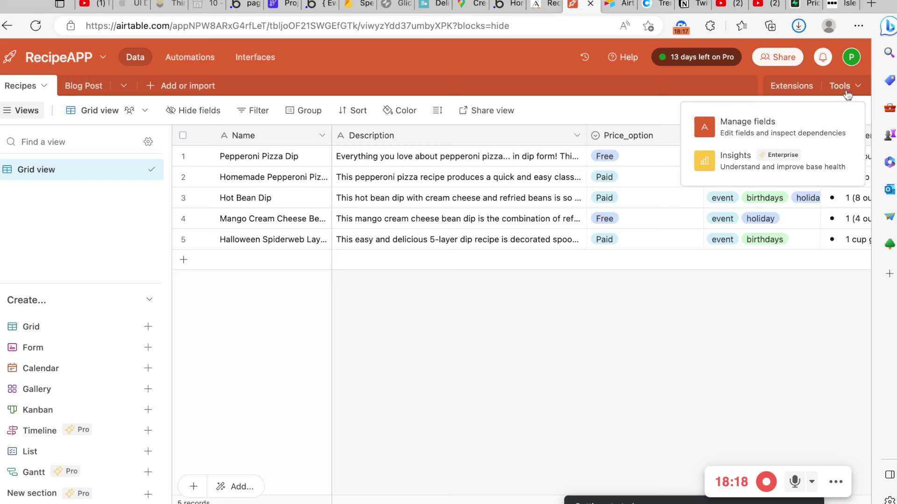
left_click(753, 369)
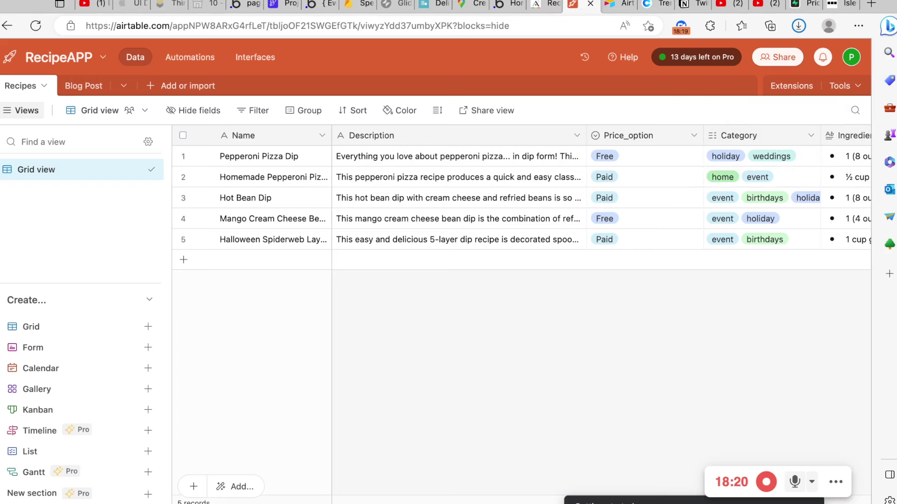
scroll(544, 441, "right", 7)
scroll(545, 441, "right", 10)
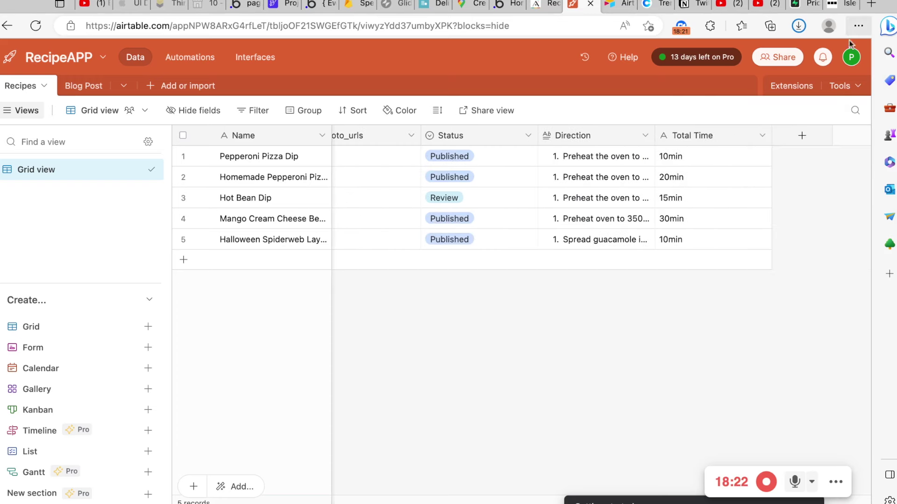
left_click(851, 57)
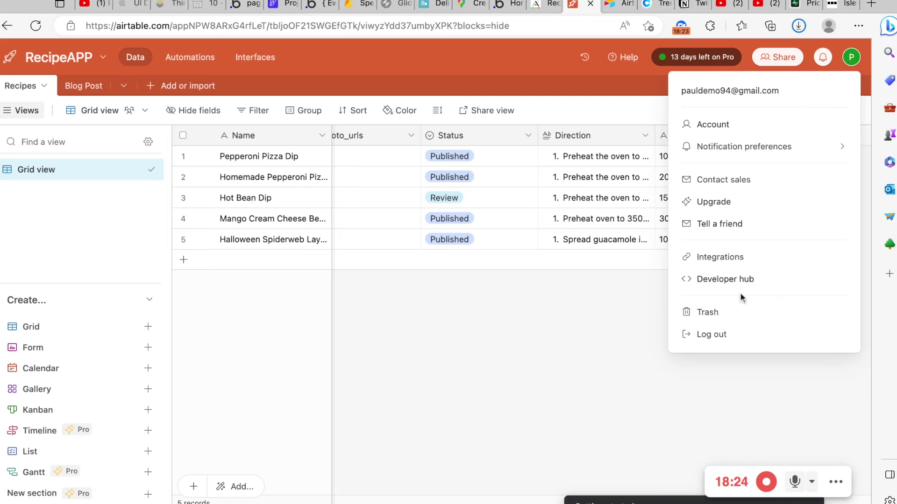
left_click(737, 280)
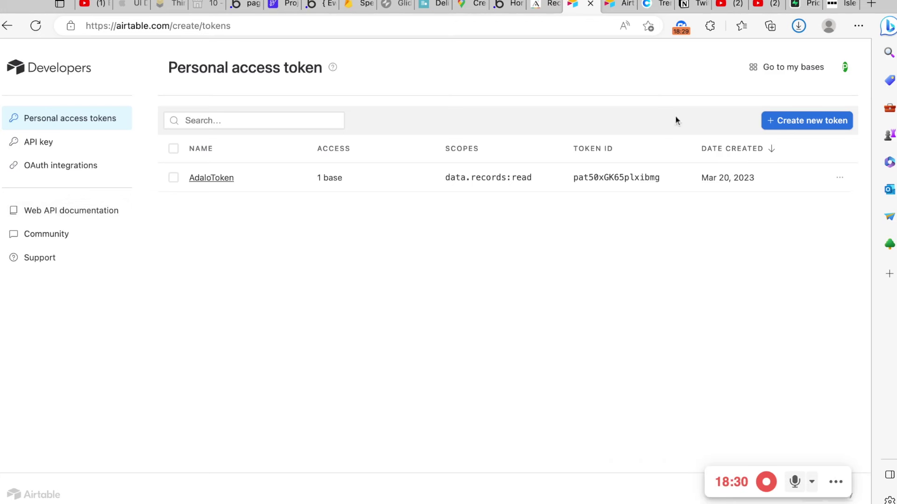
Draft a new personal access token with data.records:write scope and access to the RecipeAPP base
left_click(796, 122)
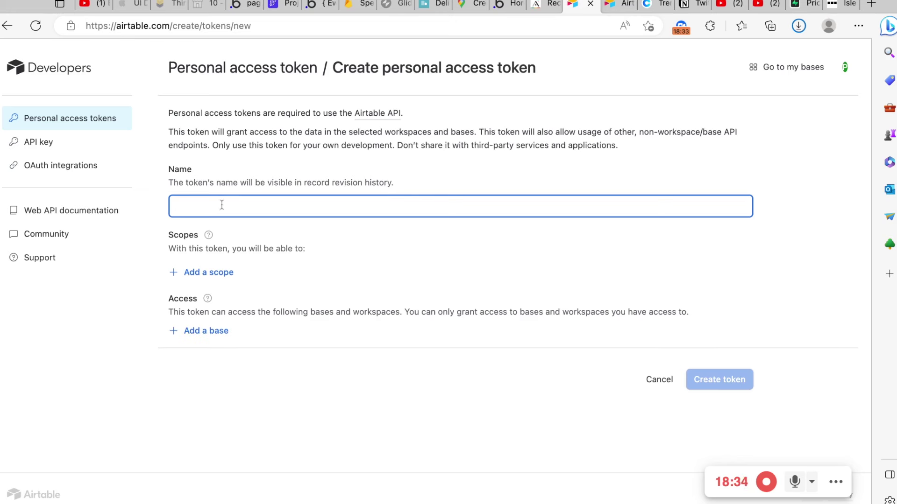
left_click(548, 236)
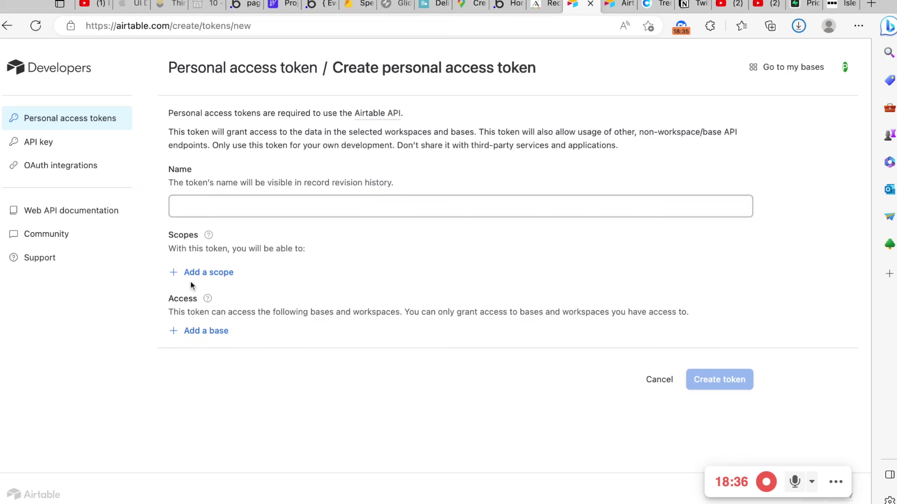
left_click(234, 208)
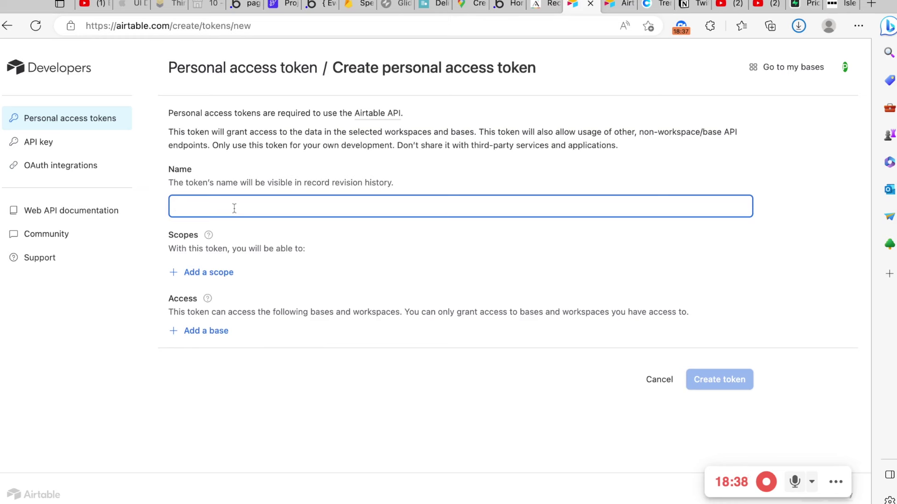
left_click(211, 275)
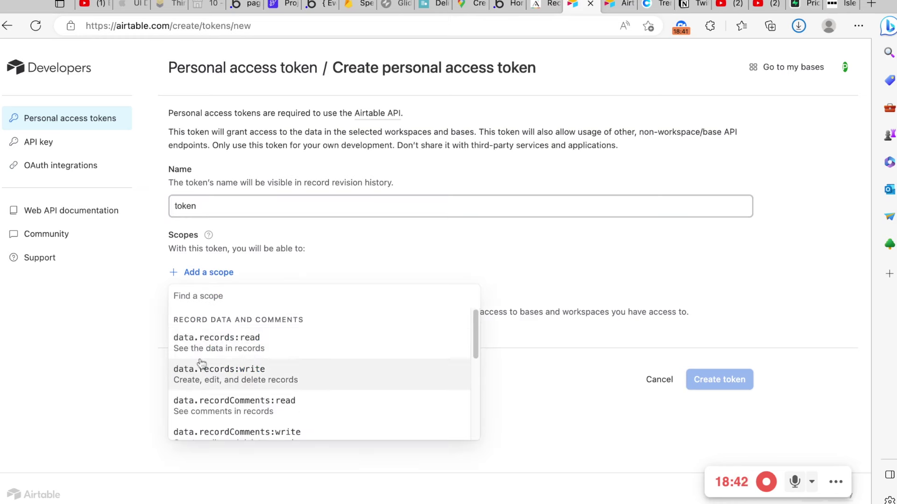
left_click(328, 378)
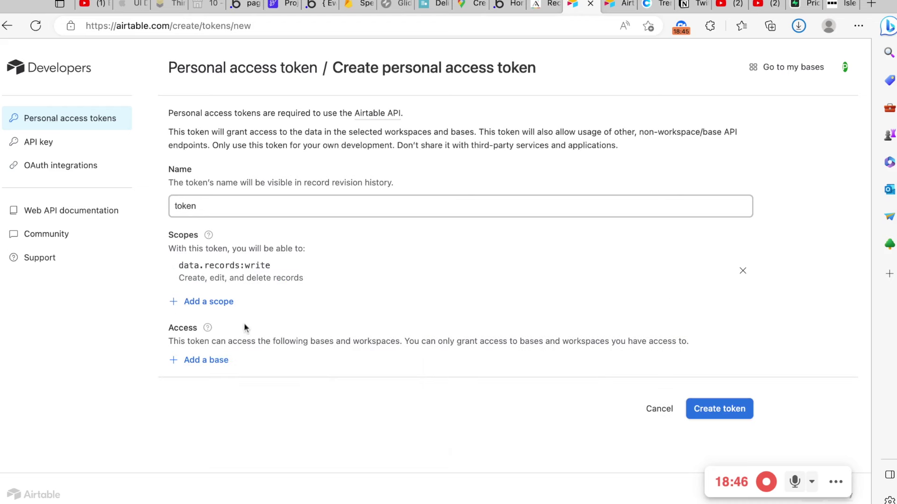
left_click(215, 360)
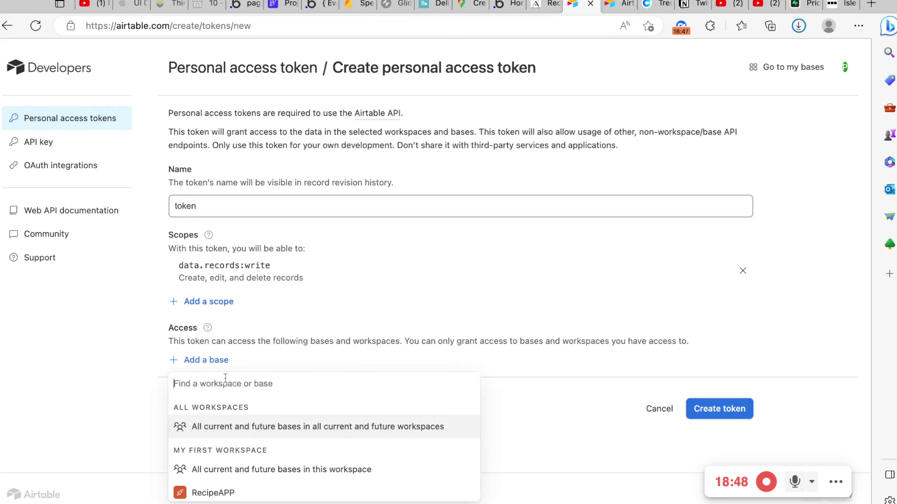
left_click(258, 494)
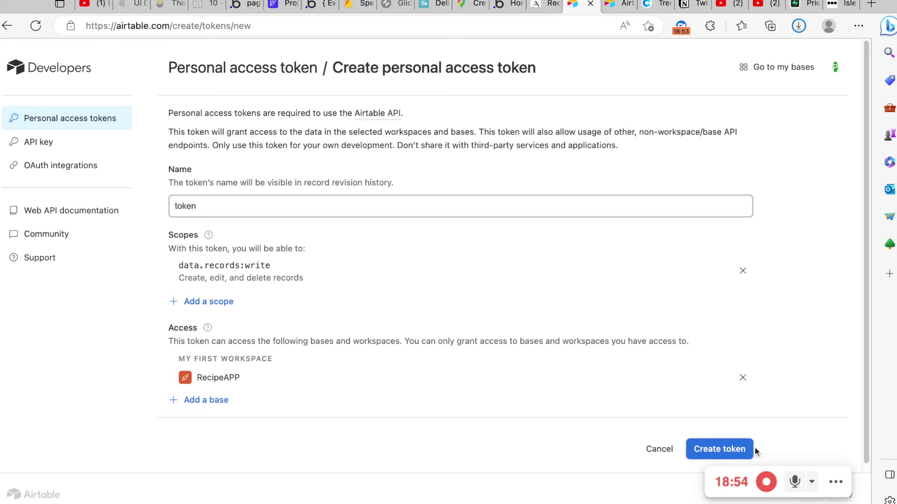
Reveal the personal API key in full on the API key page
left_click(37, 142)
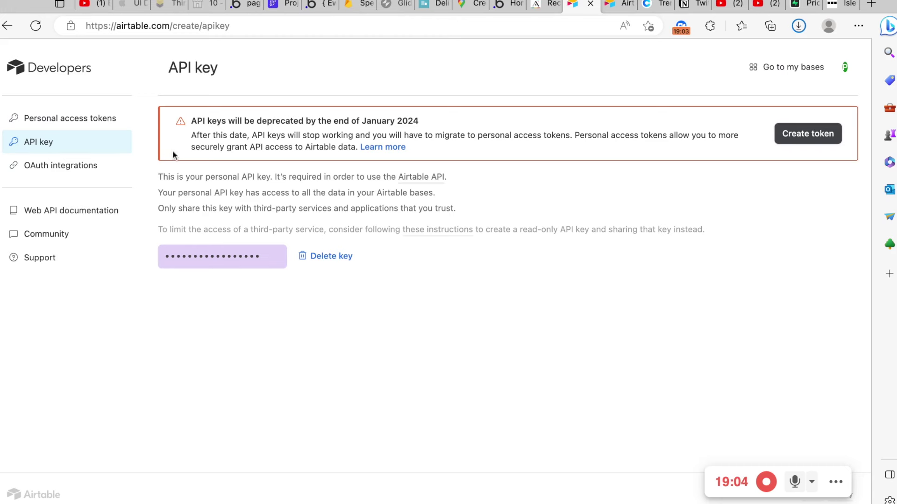
left_click_drag(239, 121, 419, 122)
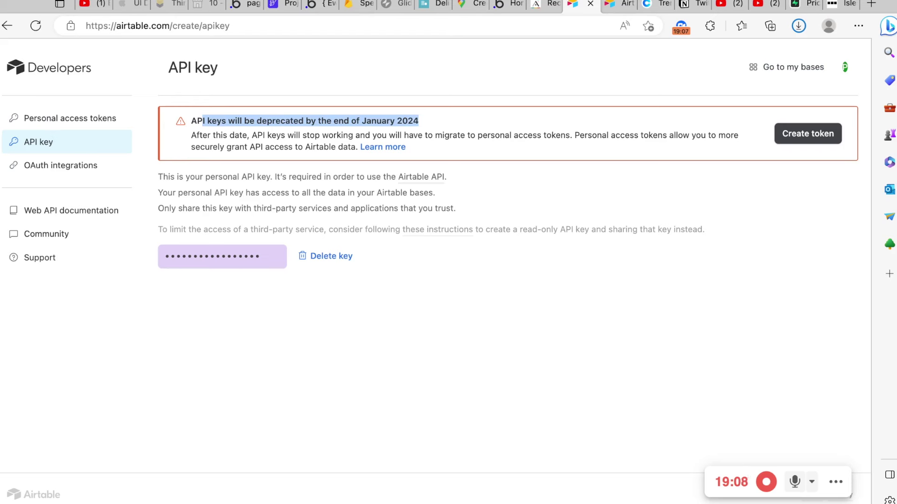
left_click(402, 121)
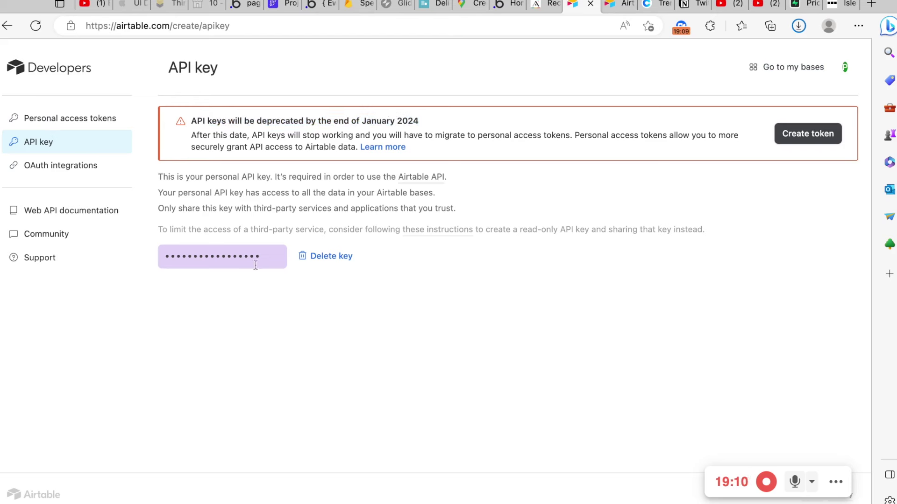
left_click(207, 256)
key("super+c")
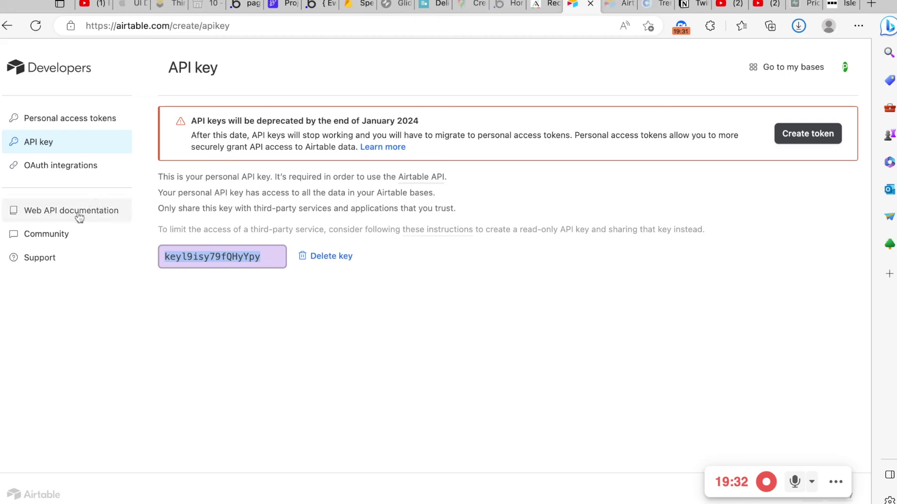
left_click(544, 4)
Set the header name to Authorization and its value to Bearer plus the pasted Airtable API key
left_click(365, 299)
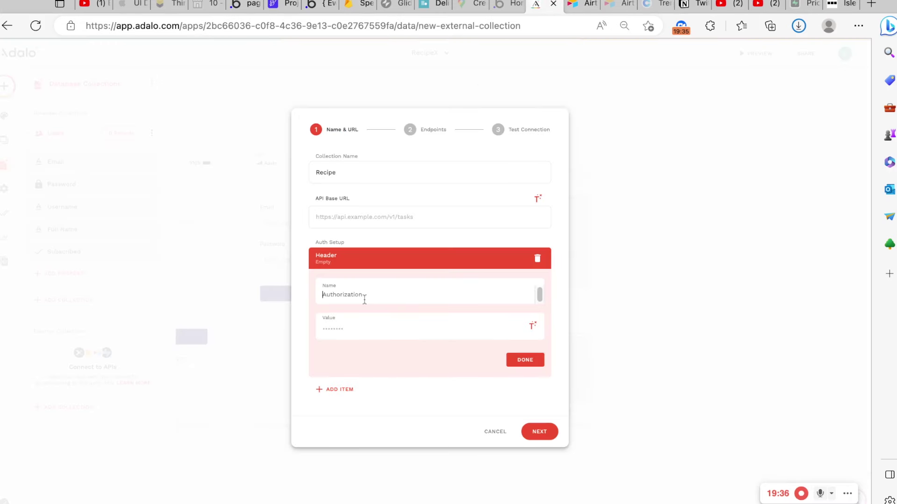
type("Authorization")
left_click(341, 329)
type("Bearer")
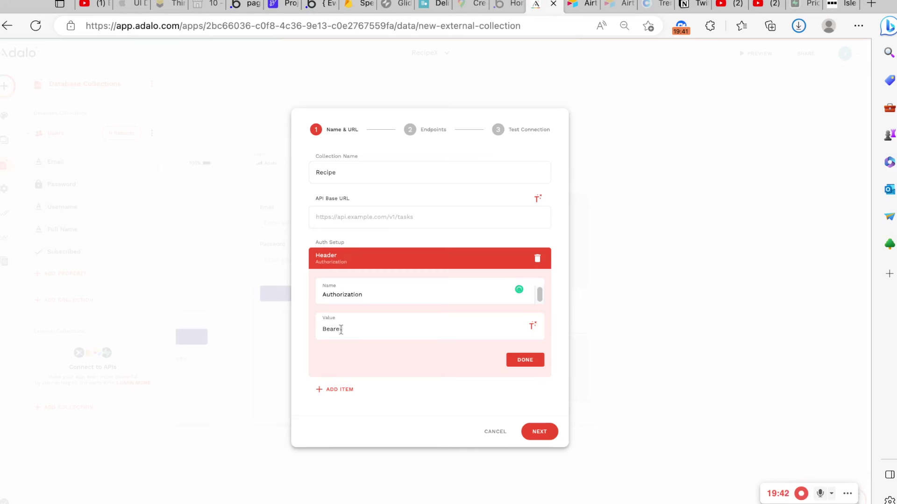
key("super+v")
left_click(532, 364)
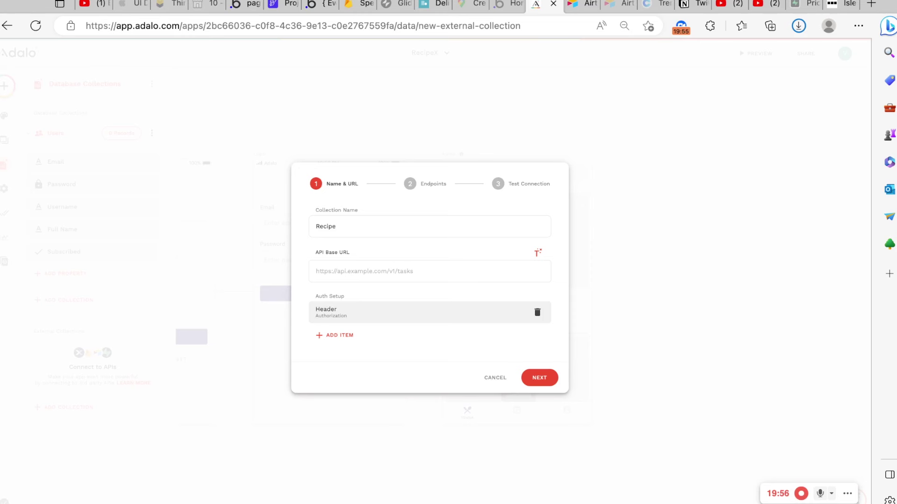
Open the Web API documentation, close the extra token pages, and read the List records docs
left_click(616, 6)
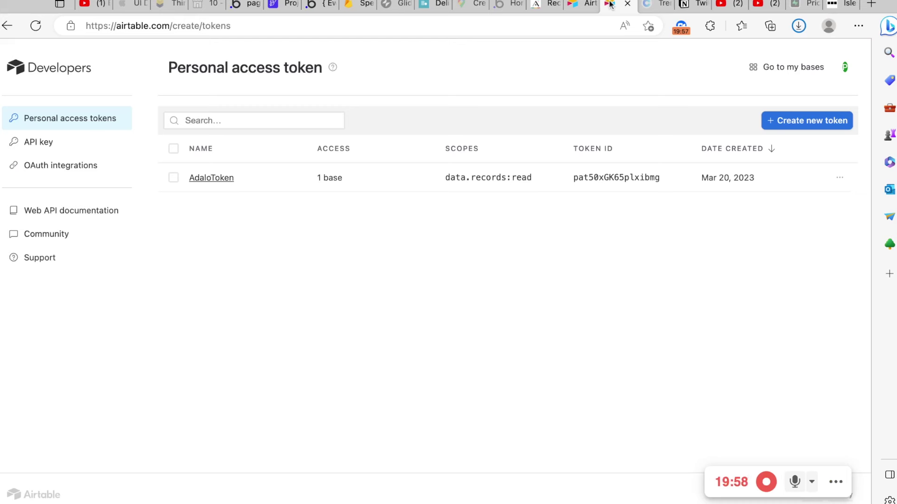
left_click(104, 215)
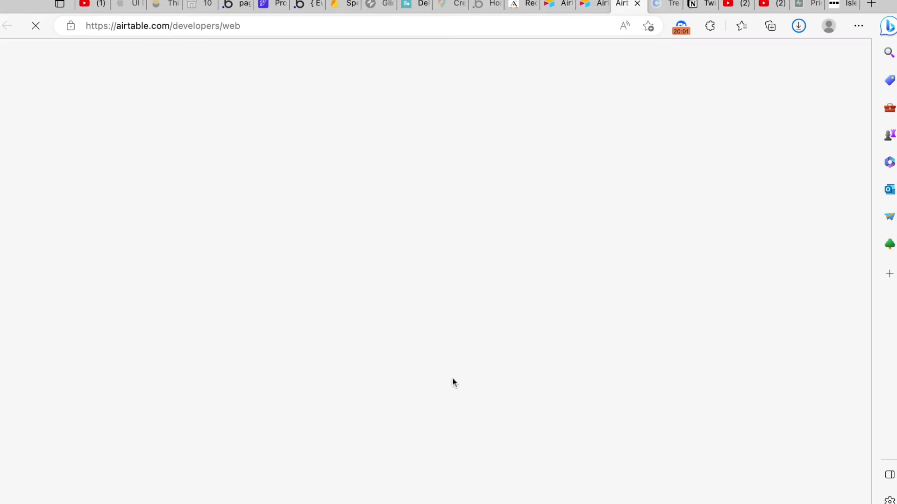
left_click(594, 5)
left_click(600, 4)
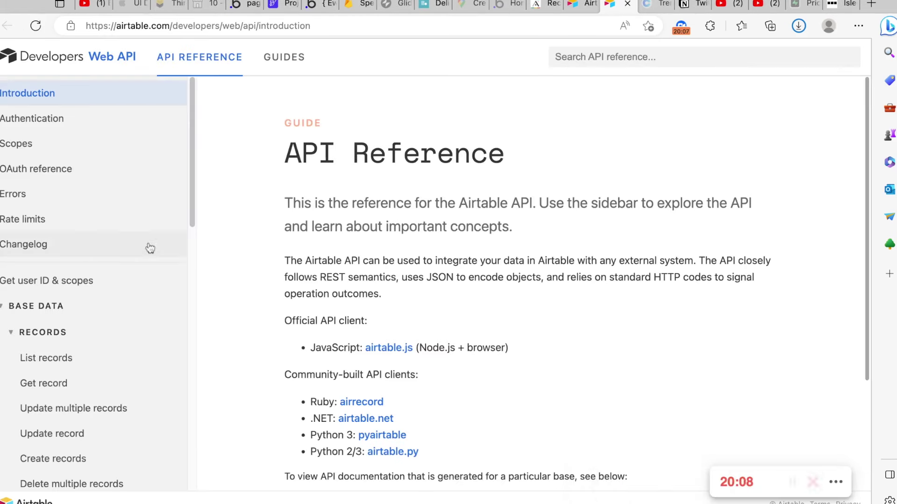
scroll(148, 248, "down", 5)
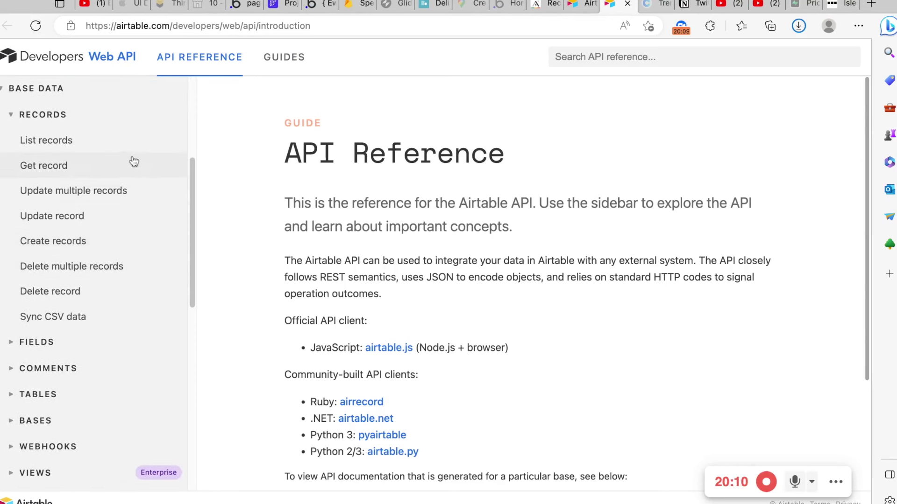
scroll(138, 180, "down", 10)
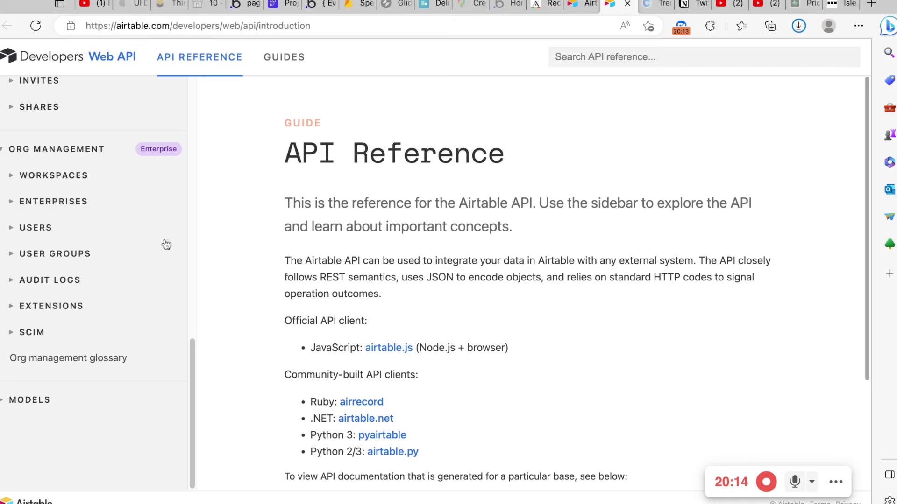
scroll(93, 233, "up", 10)
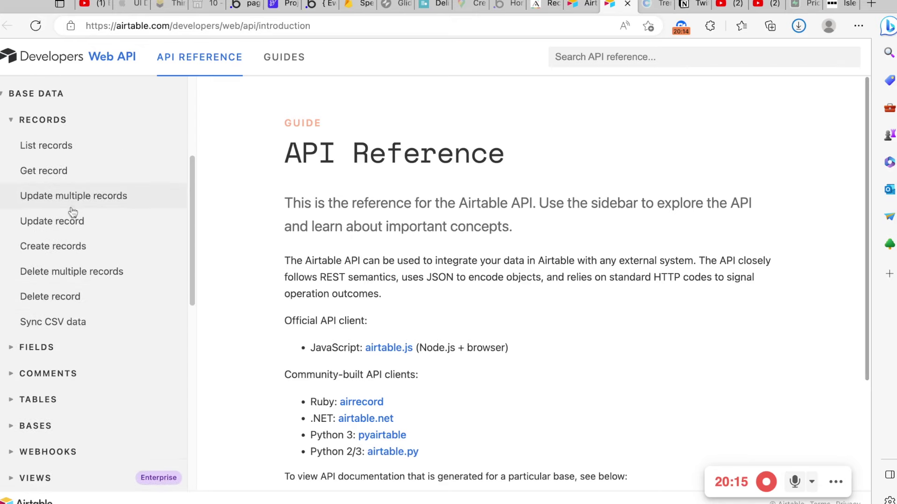
left_click(83, 148)
scroll(376, 321, "down", 15)
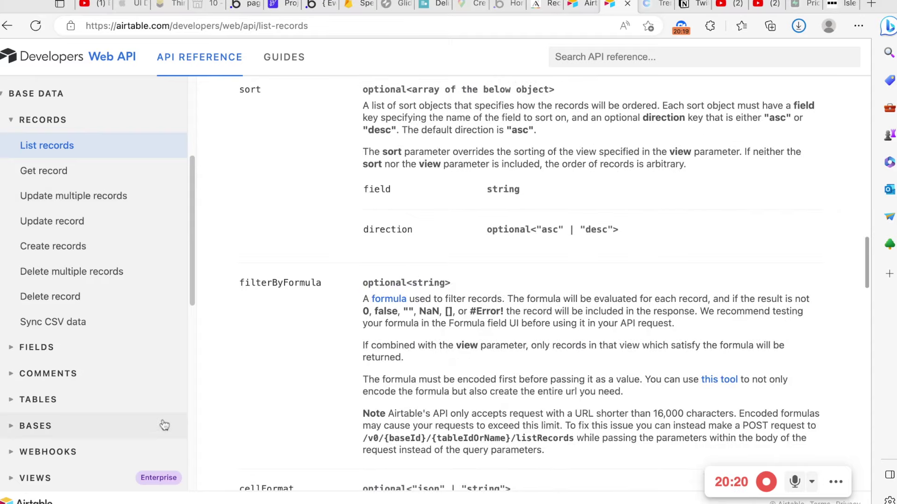
scroll(398, 254, "up", 15)
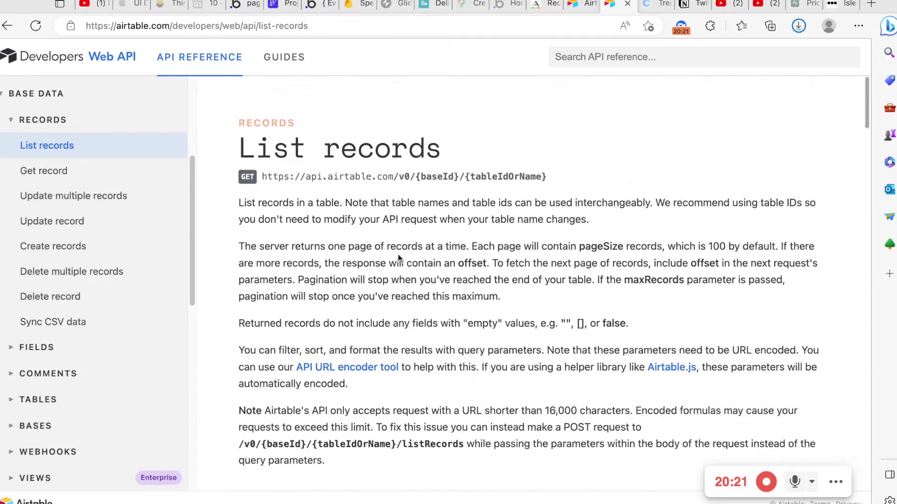
scroll(75, 311, "down", 1)
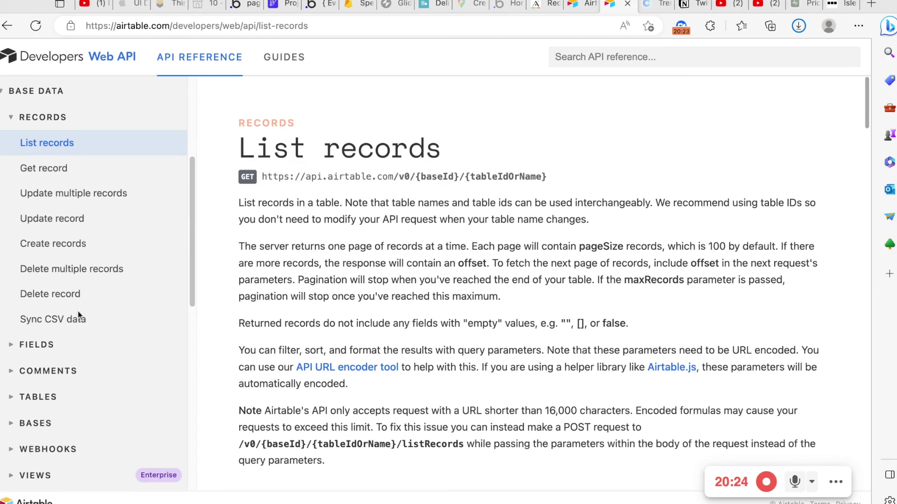
scroll(78, 311, "down", 3)
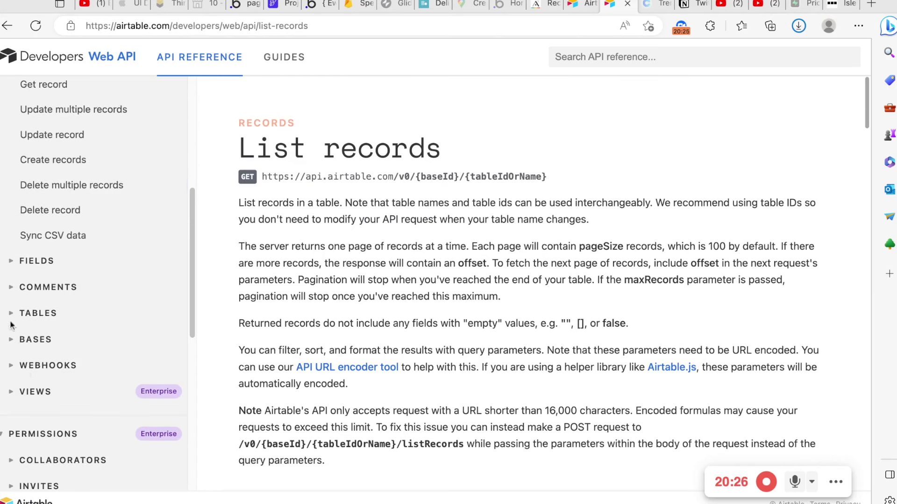
Expand the Bases section and browse the List bases docs and API model objects
left_click(13, 342)
scroll(42, 348, "down", 3)
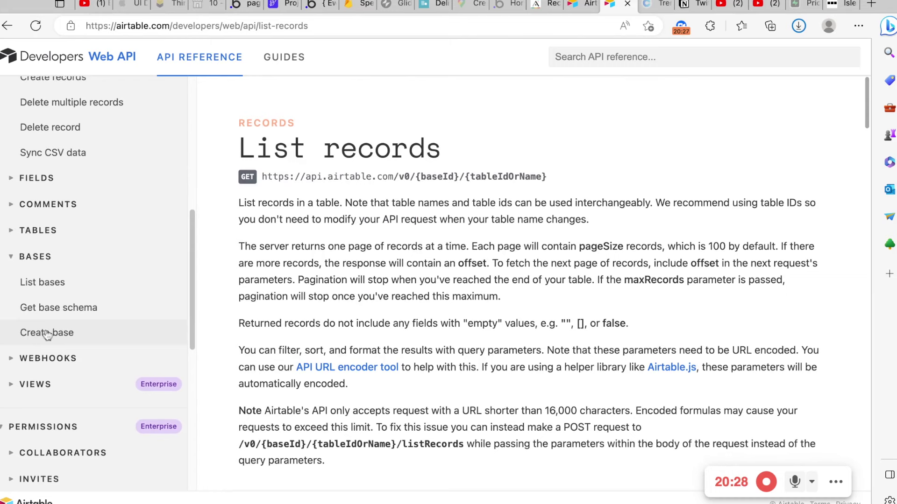
left_click(60, 282)
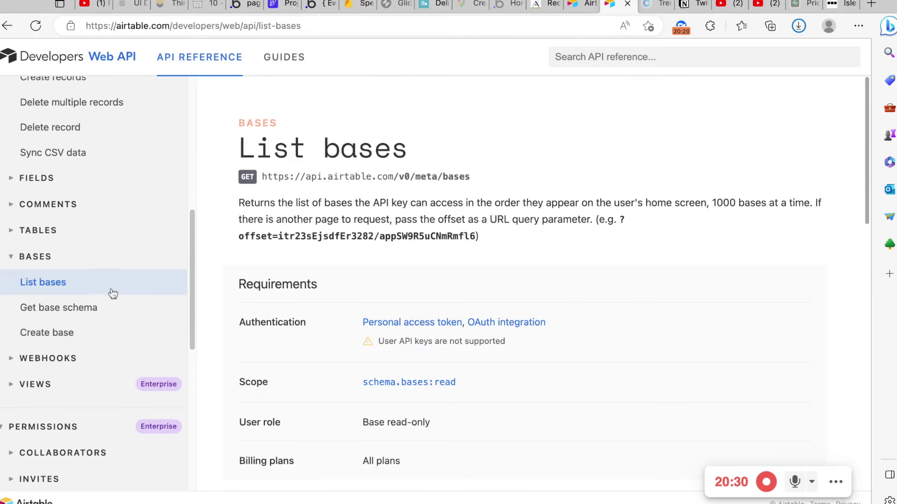
scroll(107, 290, "down", 12)
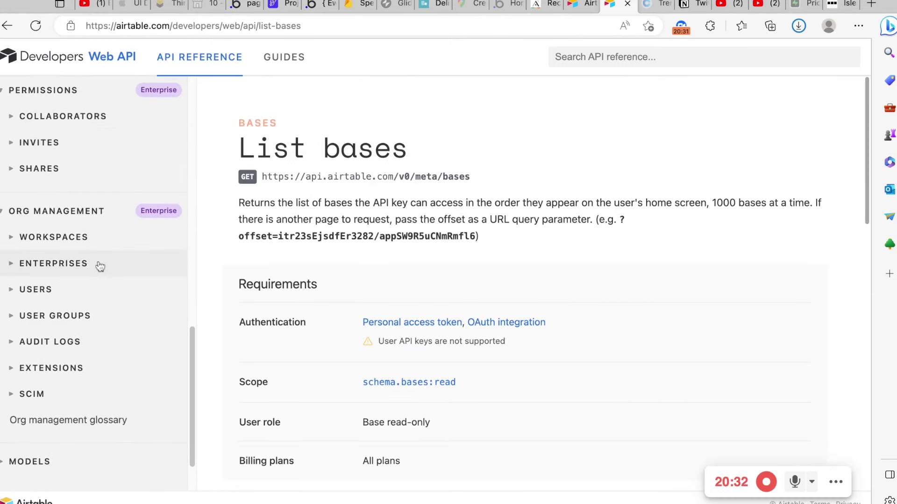
scroll(99, 263, "down", 2)
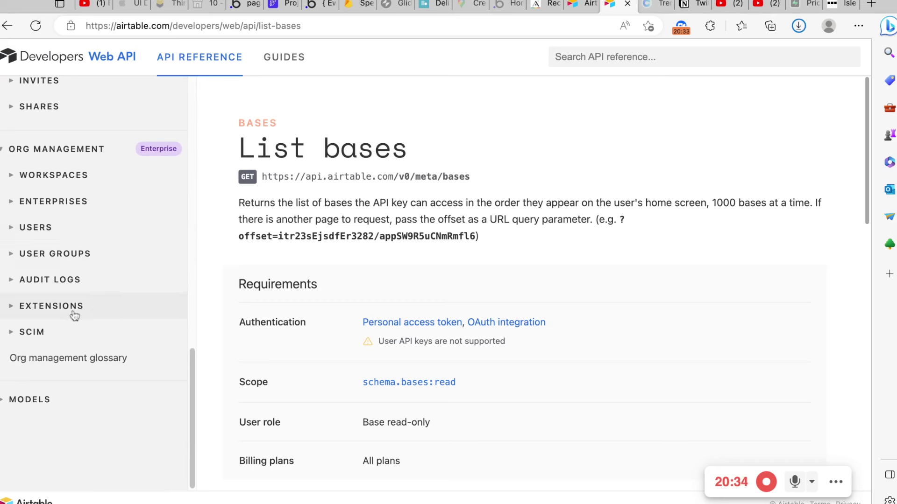
left_click(14, 399)
scroll(89, 379, "down", 10)
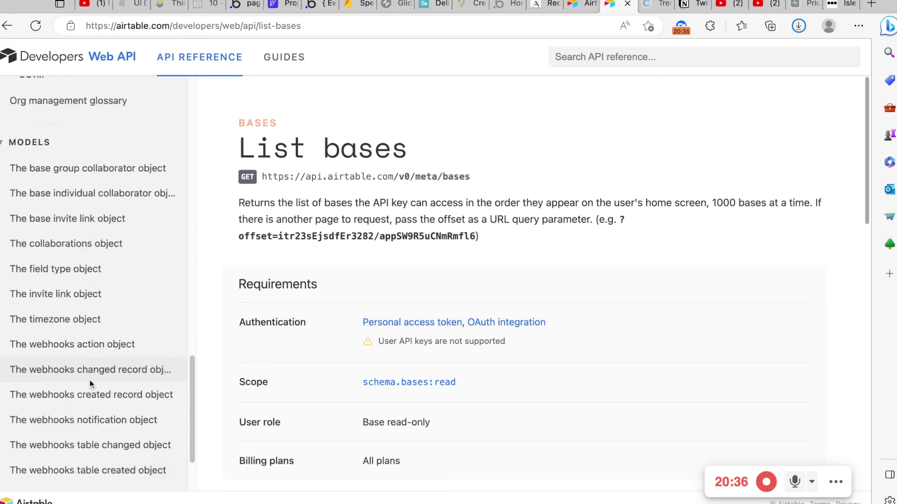
scroll(104, 360, "up", 13)
scroll(110, 217, "up", 15)
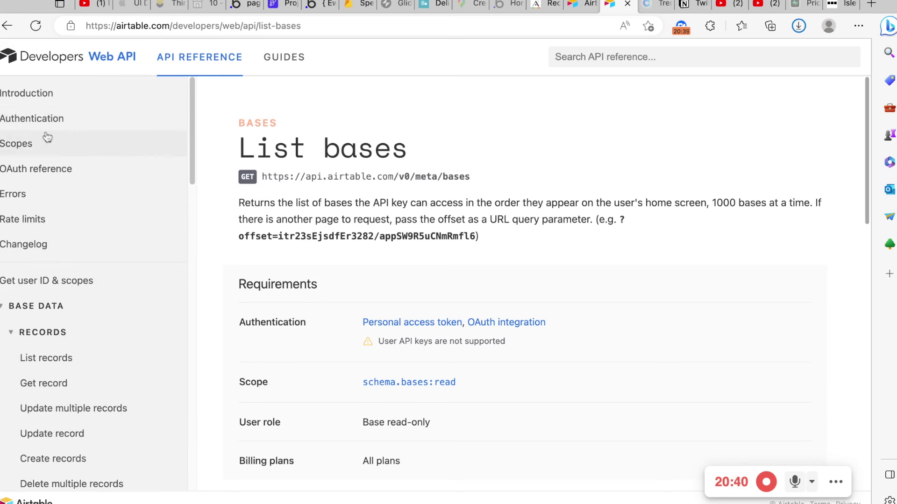
left_click(4, 306)
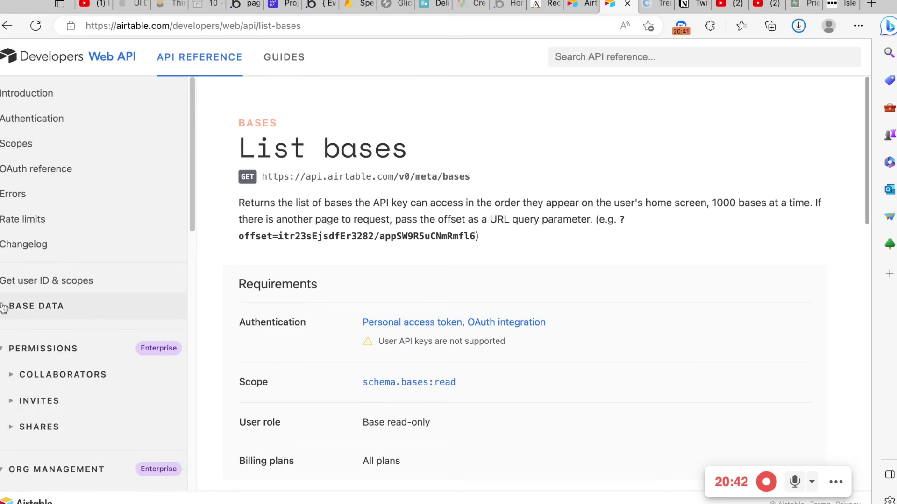
View the authentication guide, then scroll the Introduction page to the RecipeAPP base link
left_click(60, 169)
left_click(60, 118)
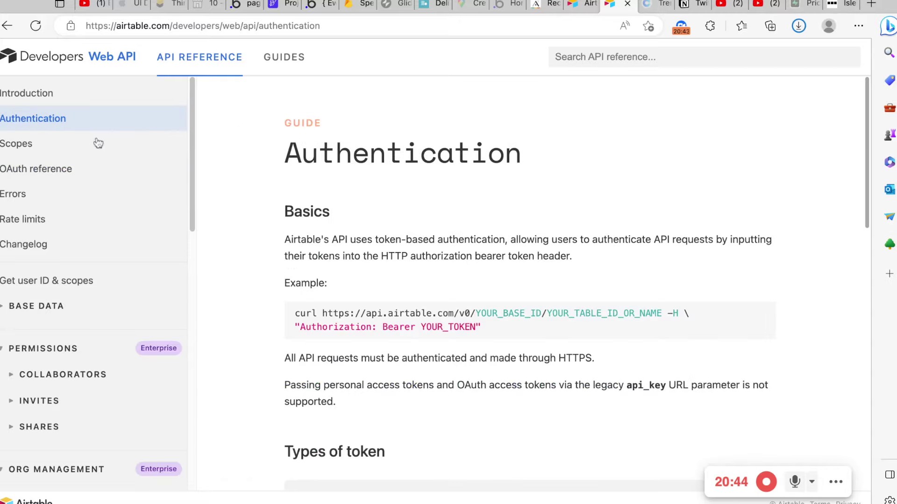
scroll(433, 329, "down", 10)
scroll(411, 316, "up", 10)
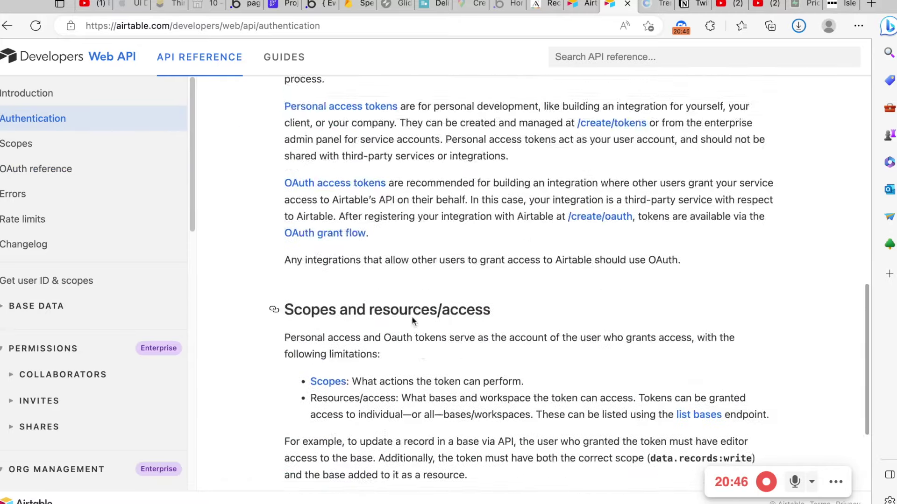
left_click(120, 61)
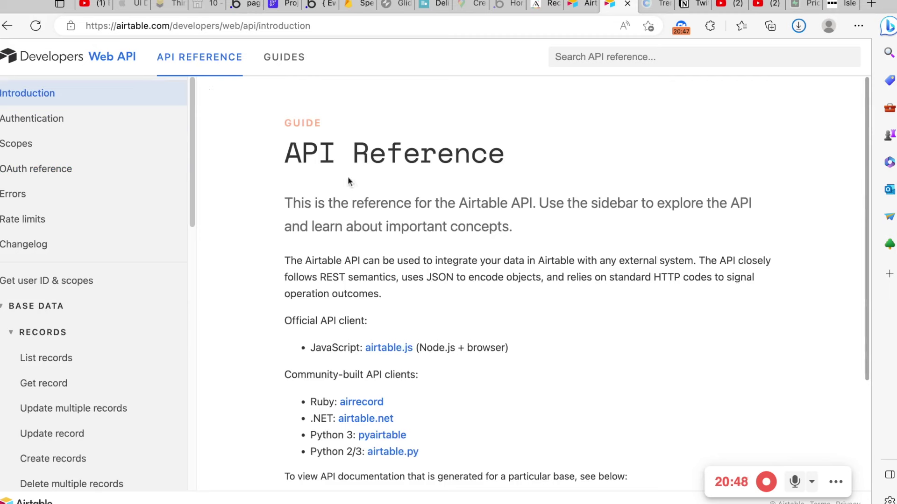
scroll(383, 318, "down", 3)
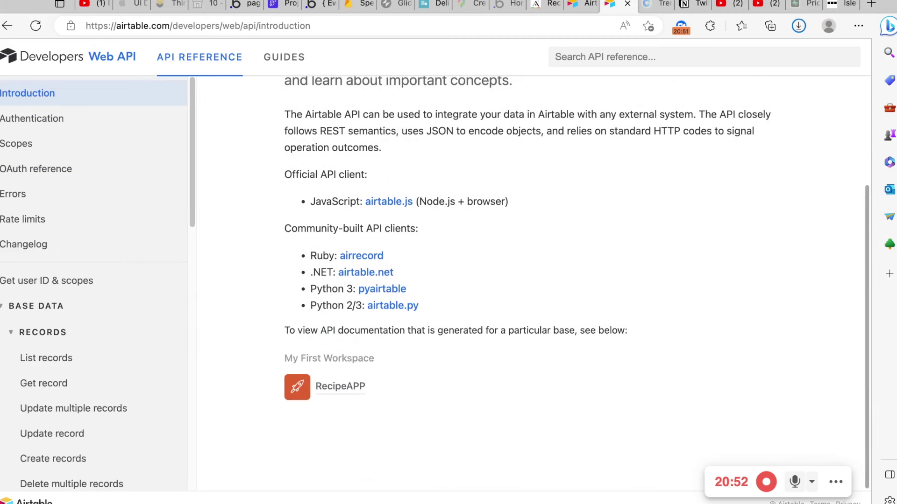
Open the RecipeAPP API docs, compare JavaScript and curl examples, and inspect the authorization example
left_click(349, 395)
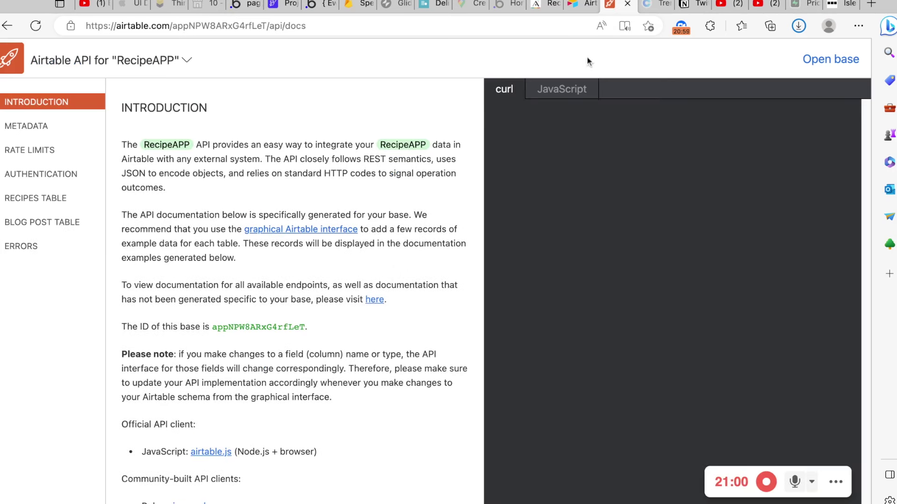
left_click(562, 93)
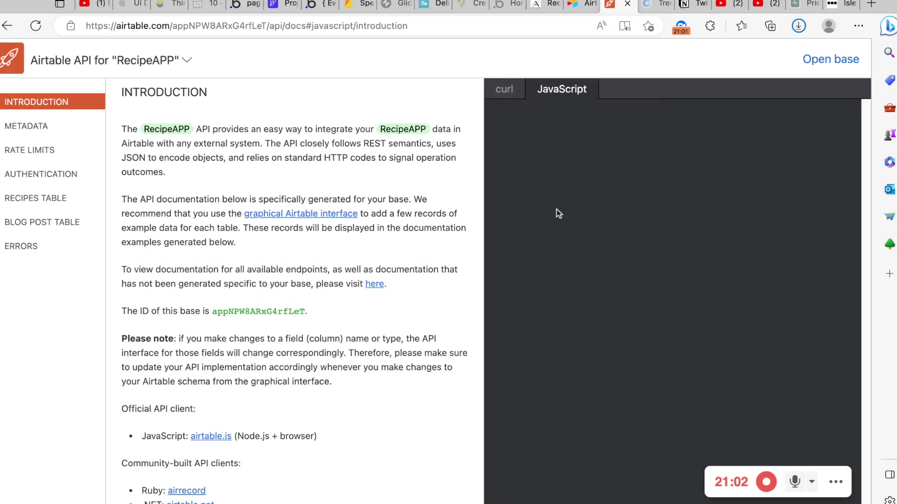
left_click(504, 95)
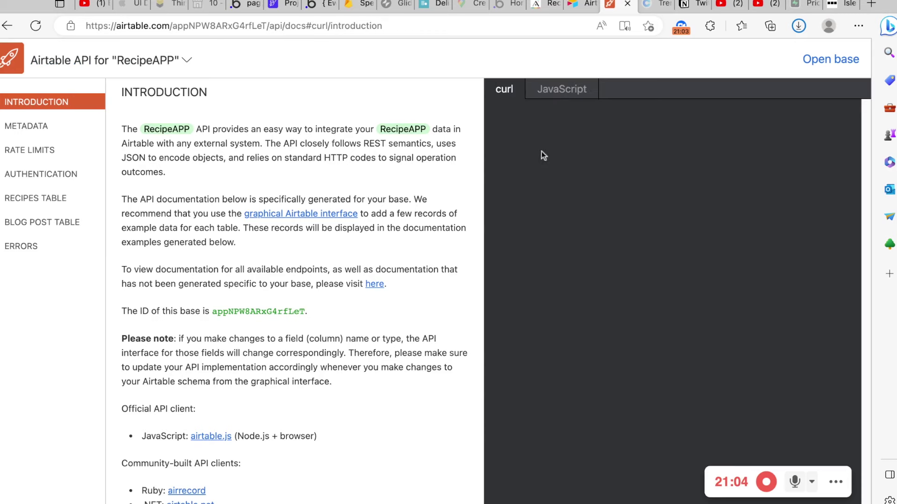
scroll(190, 290, "down", 10)
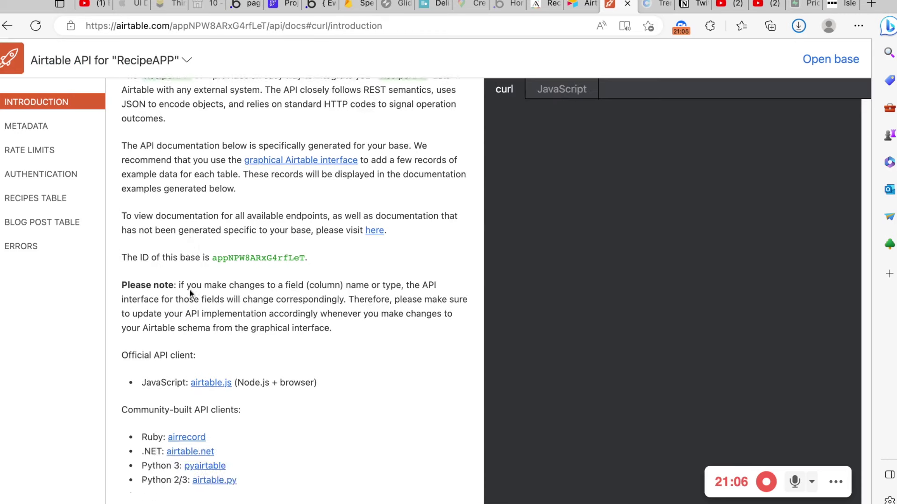
scroll(203, 287, "down", 13)
scroll(203, 287, "up", 9)
scroll(203, 287, "down", 3)
scroll(203, 288, "up", 5)
scroll(701, 327, "down", 1)
left_click_drag(833, 327, 819, 323)
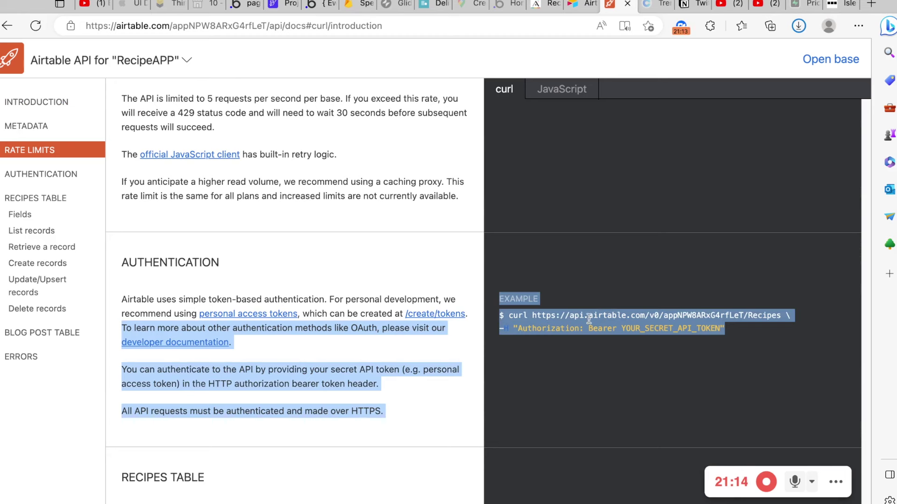
left_click_drag(533, 330, 720, 328)
Select the List Recipes records example request URL for copying
scroll(360, 356, "down", 10)
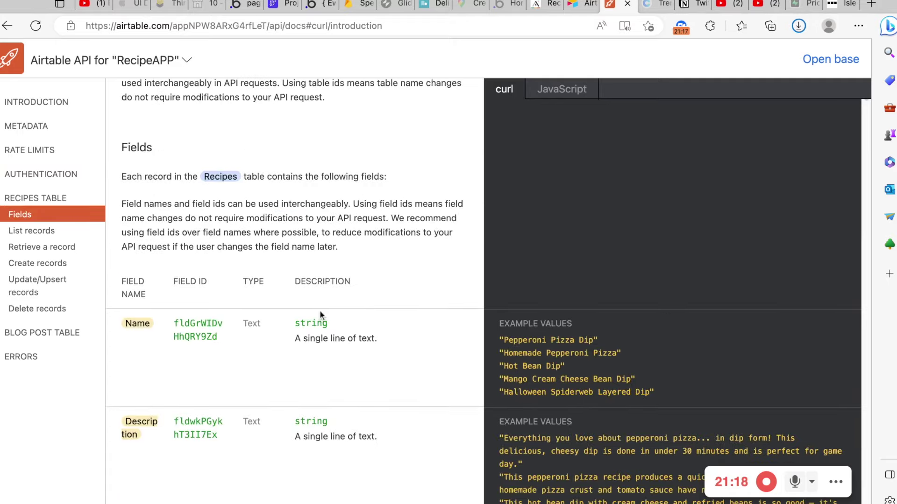
scroll(320, 308, "down", 12)
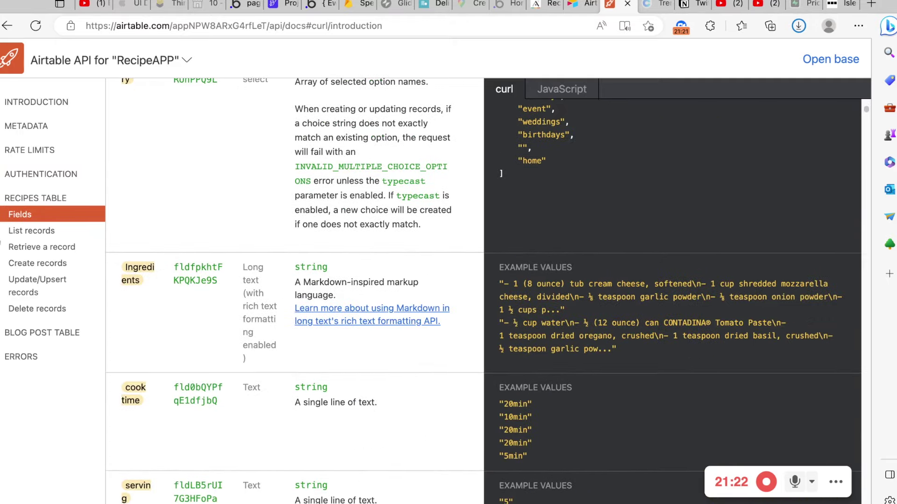
left_click(23, 233)
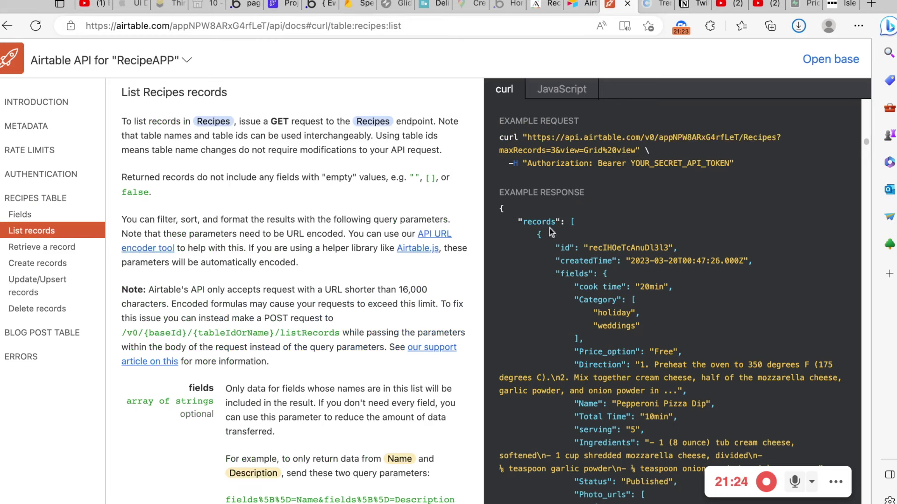
left_click_drag(640, 151, 530, 138)
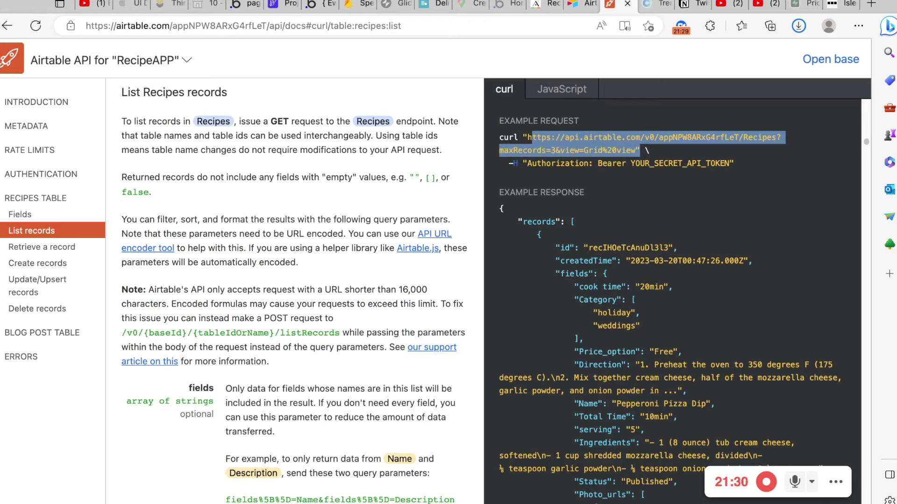
mouse_move(530, 137)
left_mouse_down()
mouse_move(500, 138)
mouse_move(527, 137)
left_mouse_up()
key("super+c")
left_click(542, 4)
Paste the Airtable Recipes URL as API Base URL, run the Get All test, and return to Endpoints
left_click(348, 270)
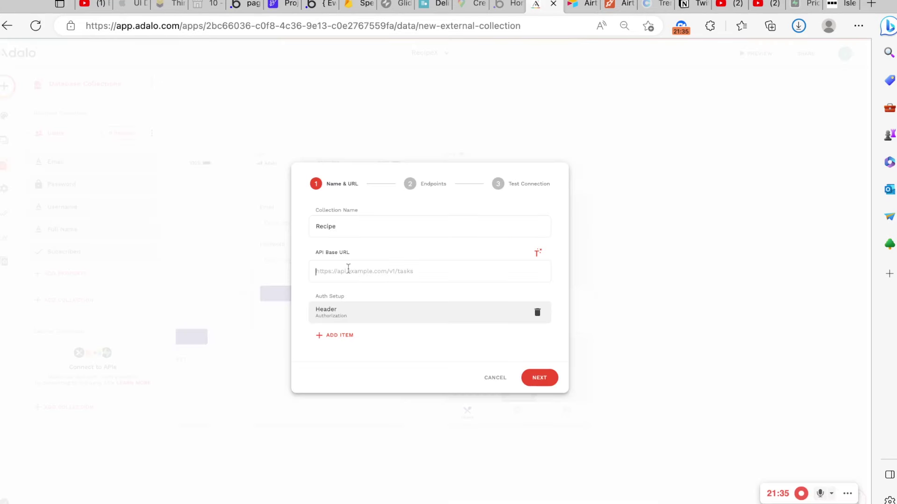
key("super+v")
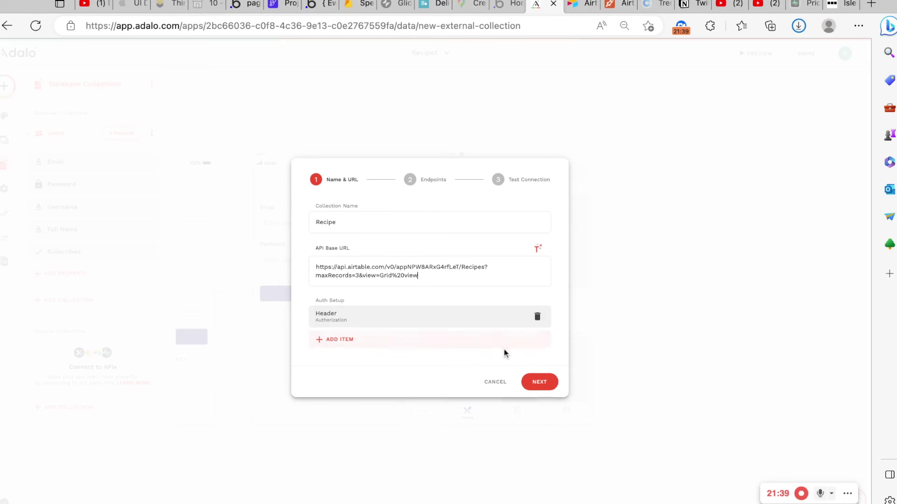
left_click(538, 382)
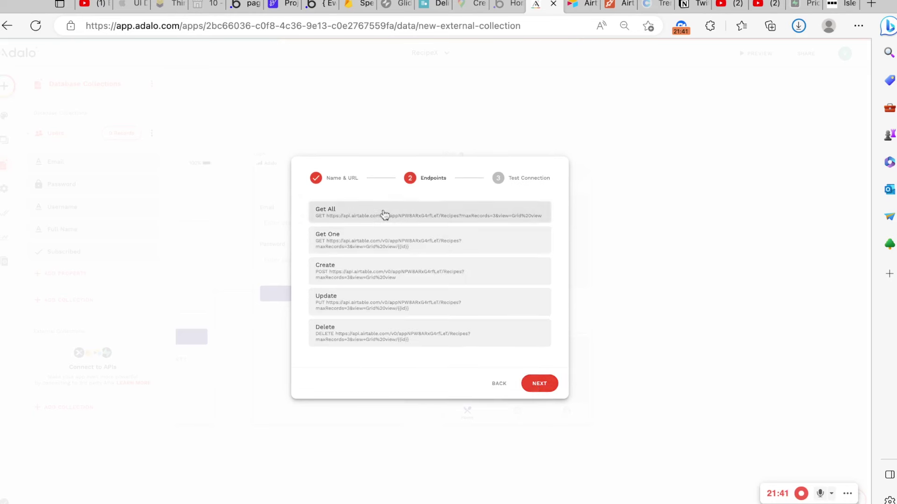
left_click(538, 383)
left_click(438, 298)
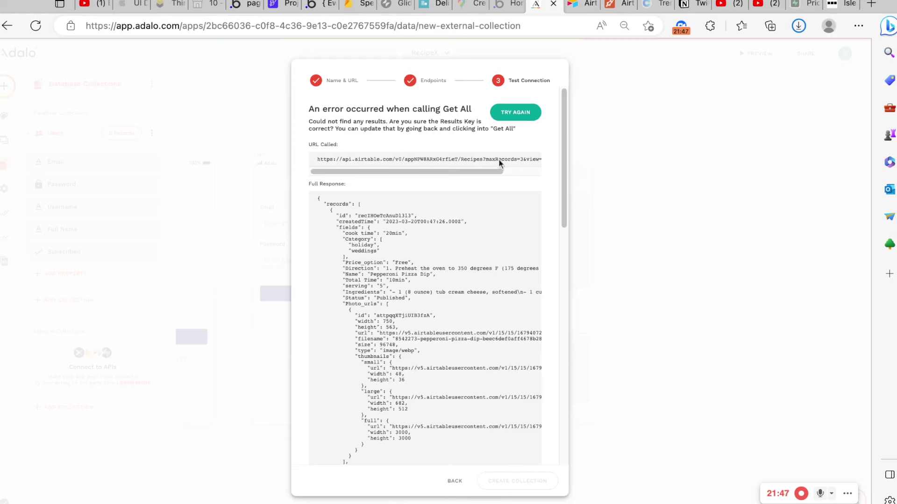
scroll(387, 232, "down", 10)
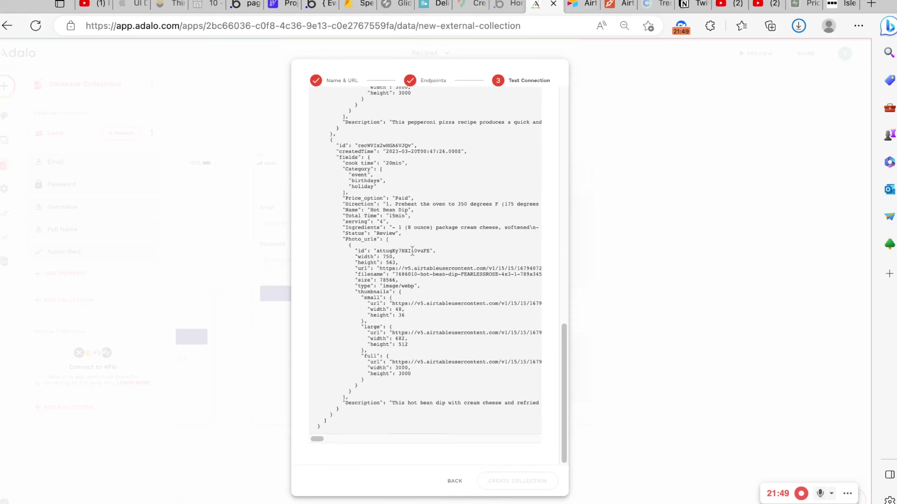
scroll(415, 250, "up", 10)
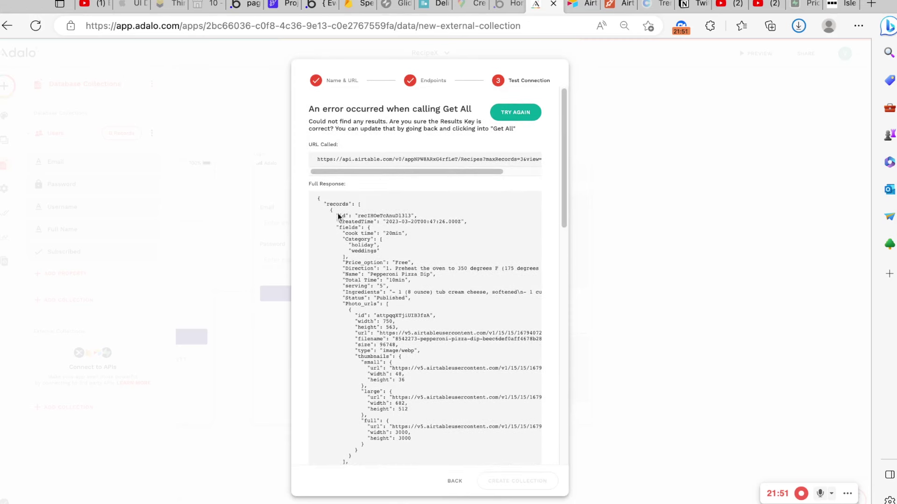
left_click(453, 482)
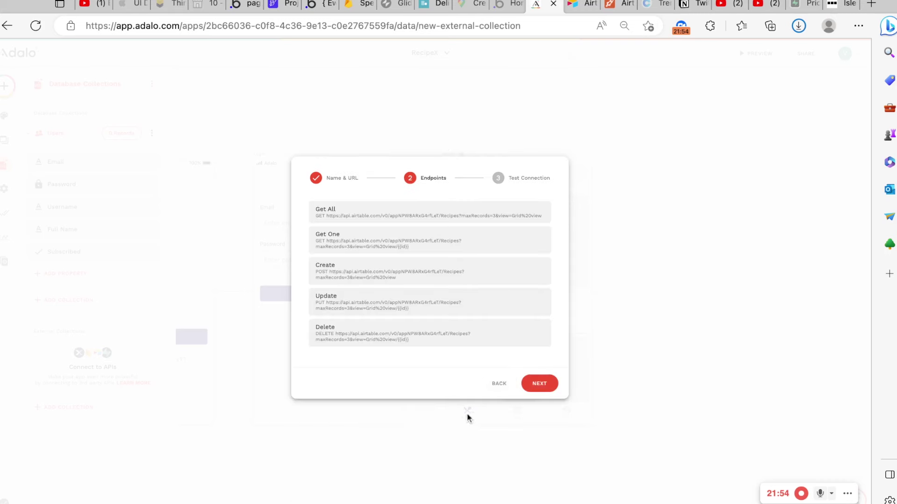
Open the Get All endpoint, then select 'records' in the RecipeAPP docs' example response
left_click(450, 212)
left_click(589, 9)
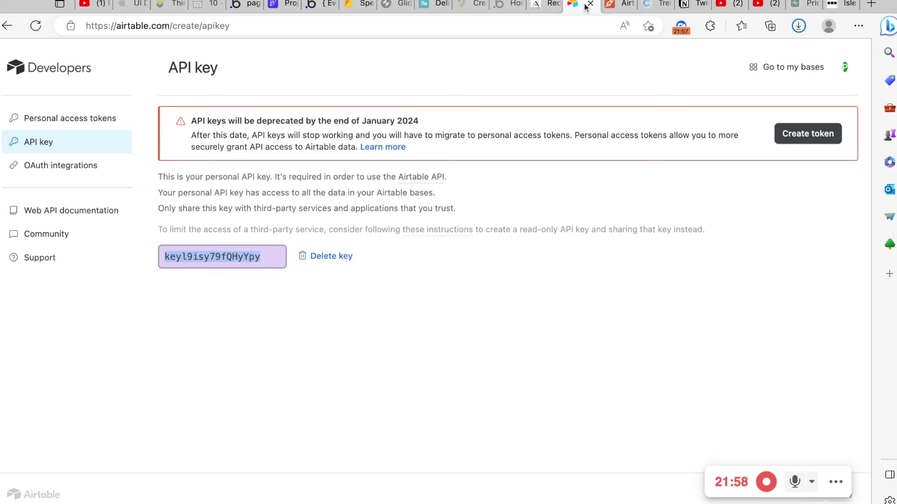
left_click(619, 6)
scroll(559, 206, "down", 1)
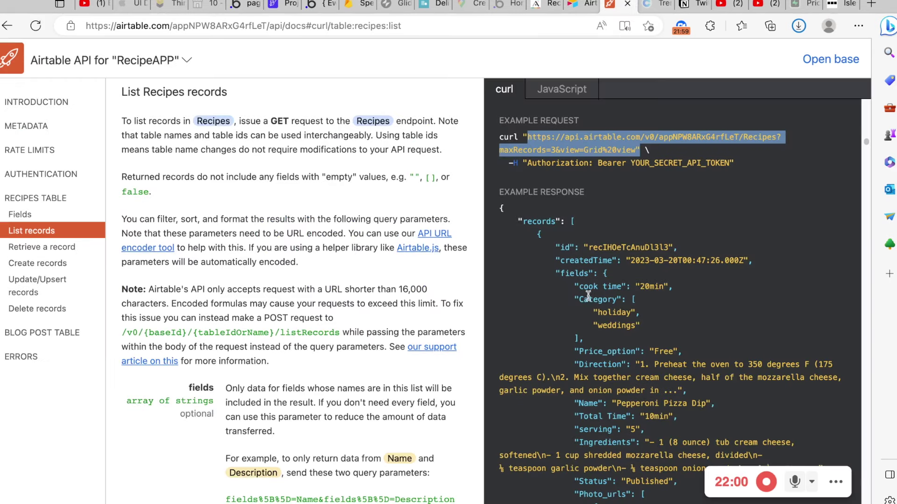
mouse_move(546, 219)
left_mouse_down()
mouse_move(557, 219)
mouse_move(536, 219)
left_mouse_up()
double_click(557, 219)
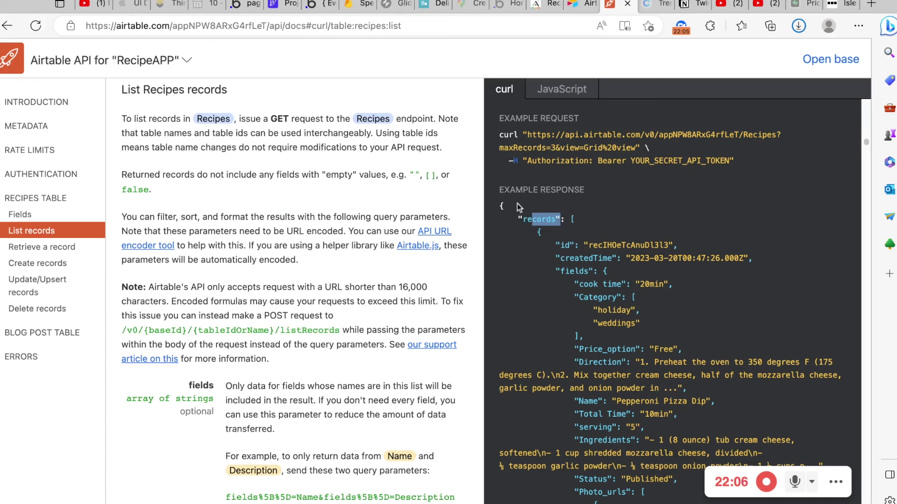
double_click(526, 218)
Back in Adalo, begin entering 'records' as the Get All endpoint's Results Key
left_click(545, 5)
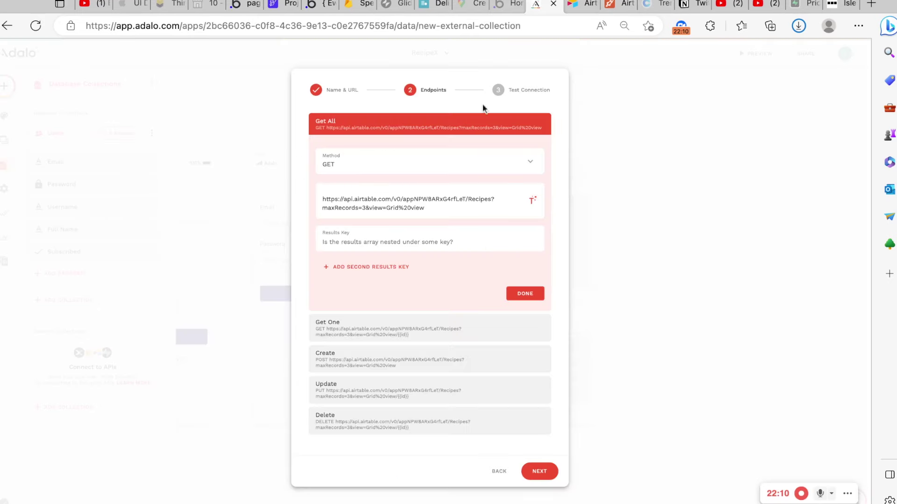
left_click(401, 246)
type("records")
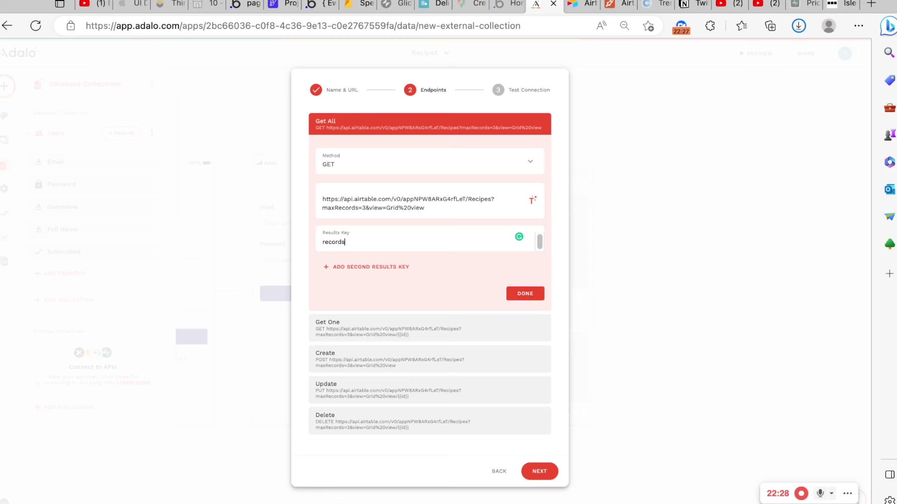
Save the Get All endpoint, pass the Airtable connection test, and create the Recipe collection
left_click(527, 294)
left_click(541, 380)
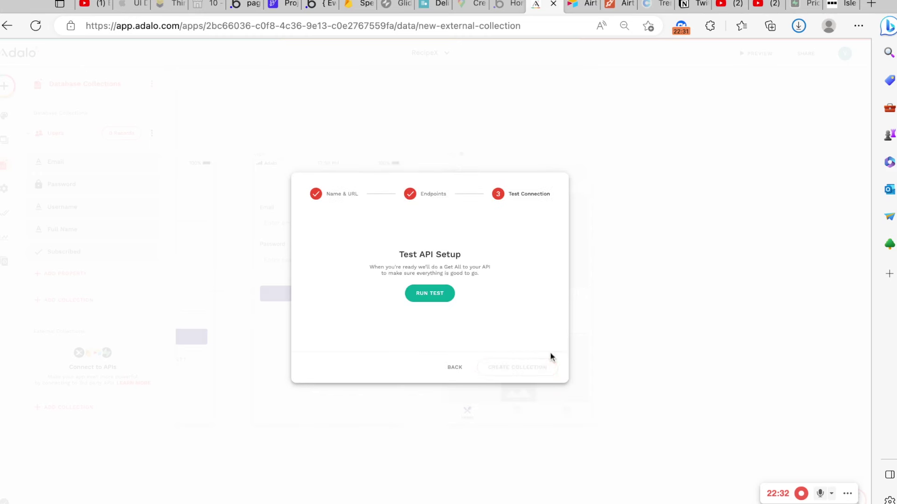
left_click(437, 295)
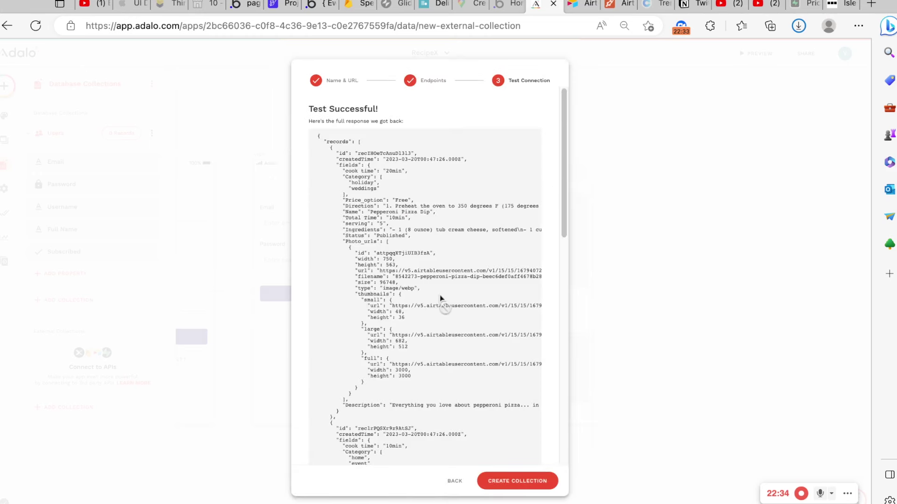
scroll(477, 388, "down", 10)
scroll(477, 387, "up", 10)
left_click(527, 491)
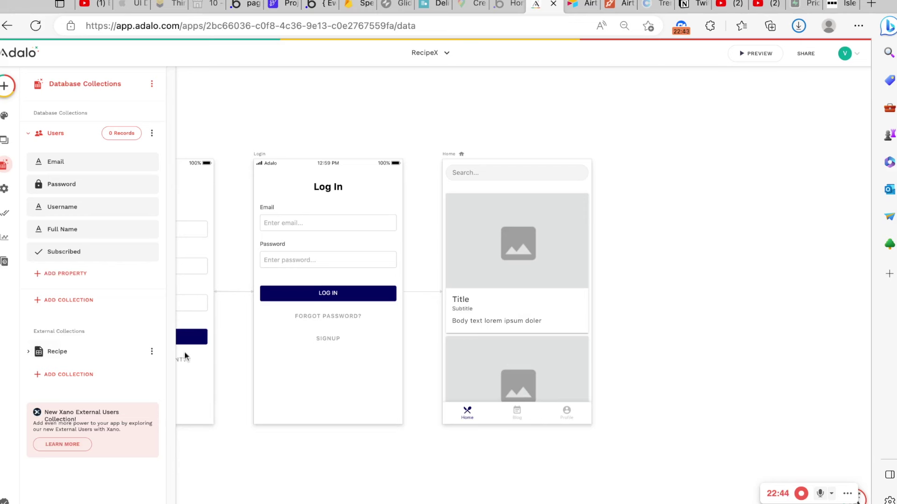
Check the Recipe collection's settings without changes, collapse it, and start a new external collection
left_click(152, 351)
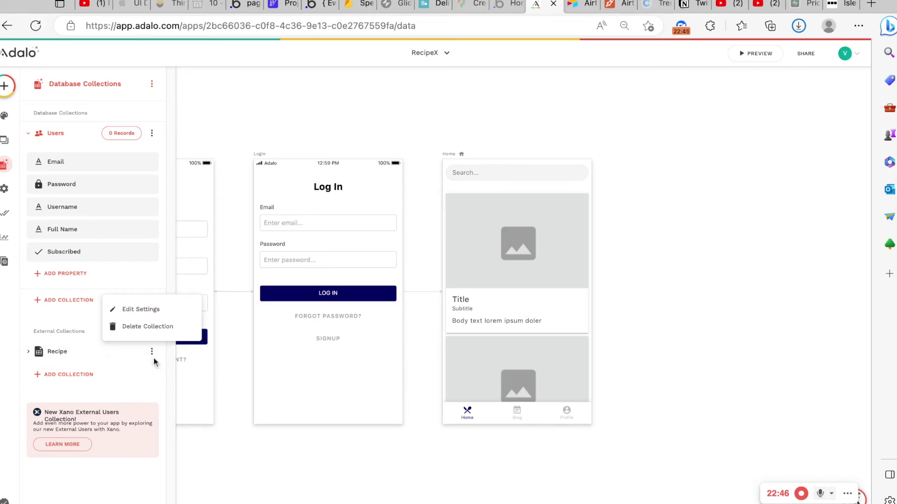
left_click(147, 317)
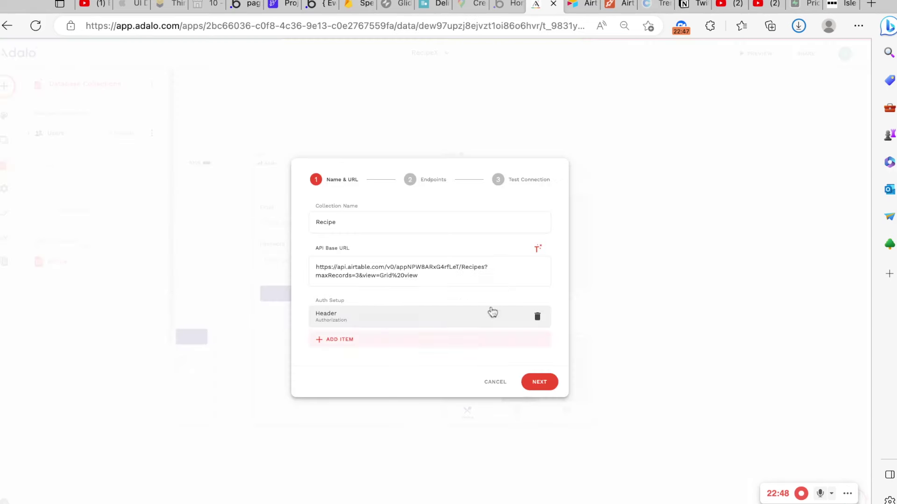
left_click(494, 382)
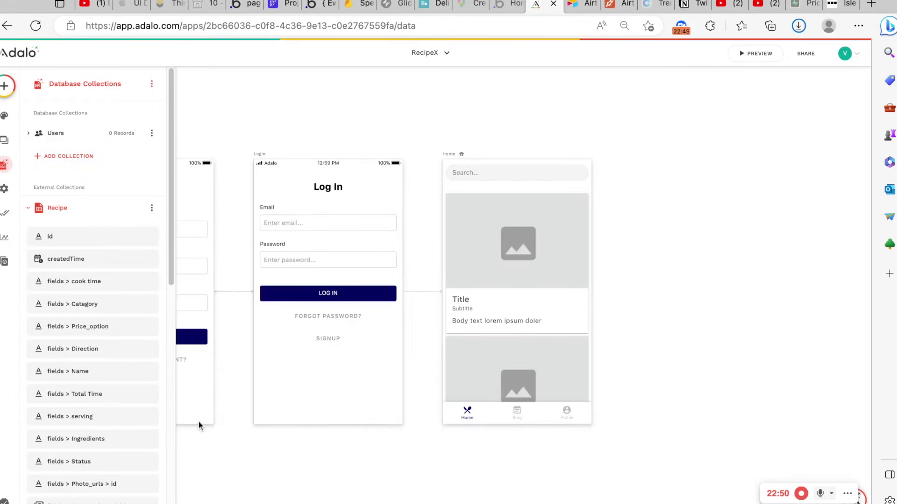
left_click(86, 213)
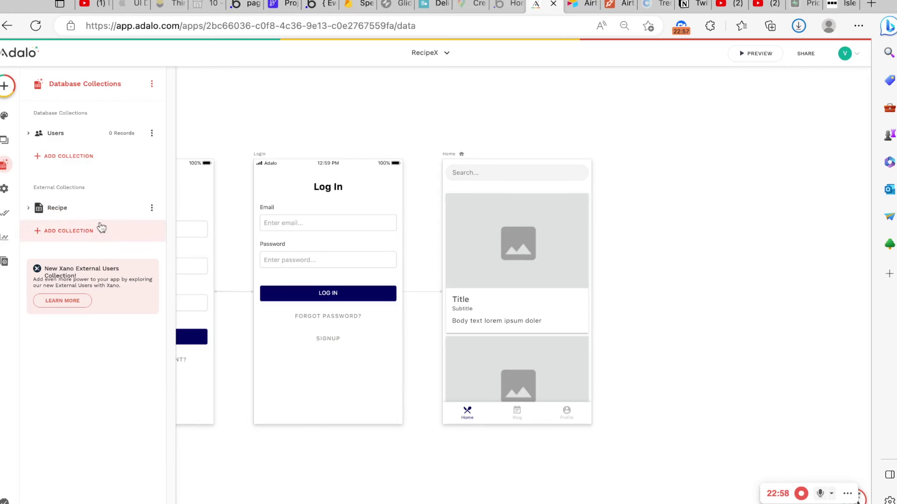
left_click(69, 231)
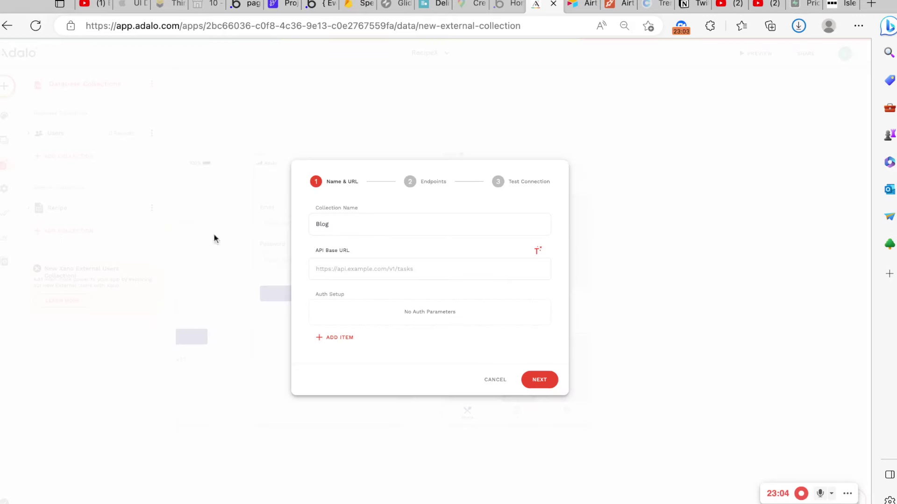
Switch to the Airtable API key page and then to the RecipeAPP API documentation
left_click(581, 5)
left_click(621, 9)
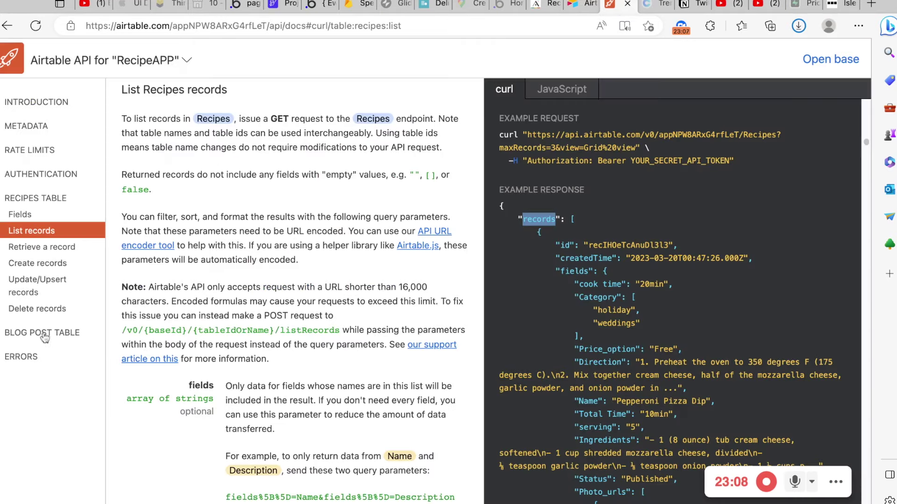
Copy the List Blog Post records request URL from the Airtable docs and return to Adalo
left_click(58, 334)
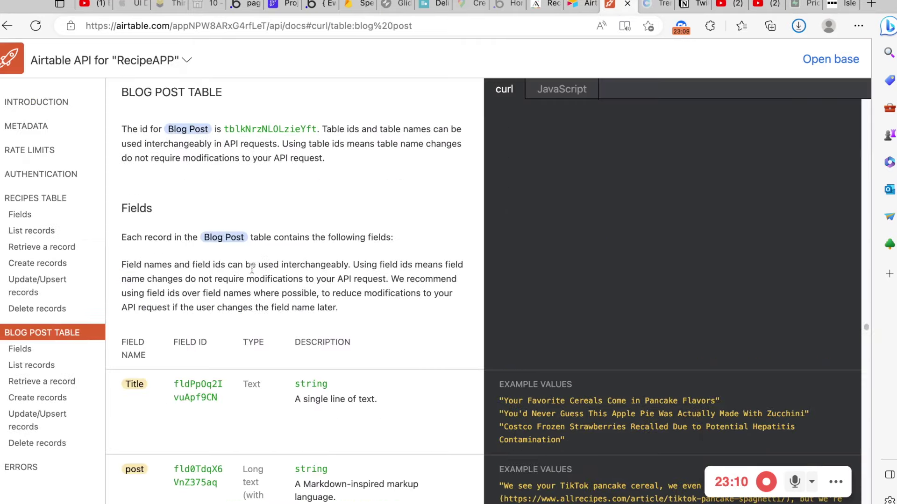
scroll(574, 249, "down", 7)
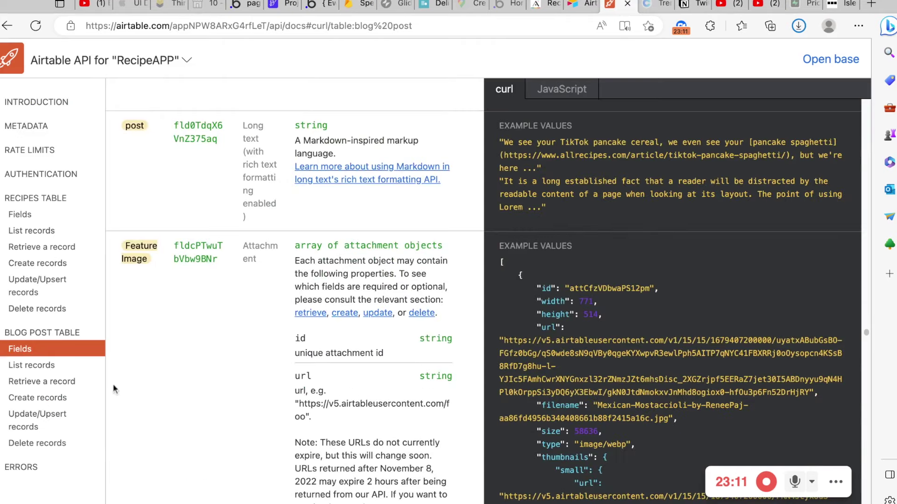
left_click(56, 367)
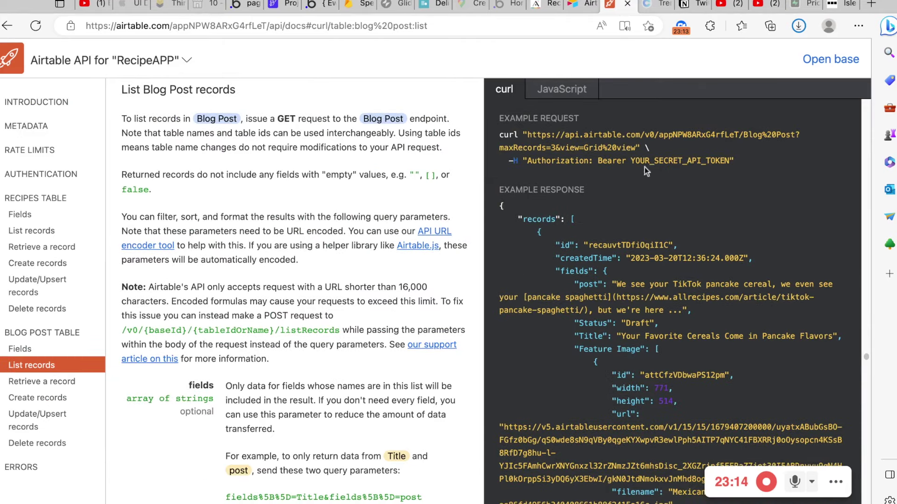
left_click_drag(639, 148, 523, 135)
key("shift+Right")
key("ctrl+c")
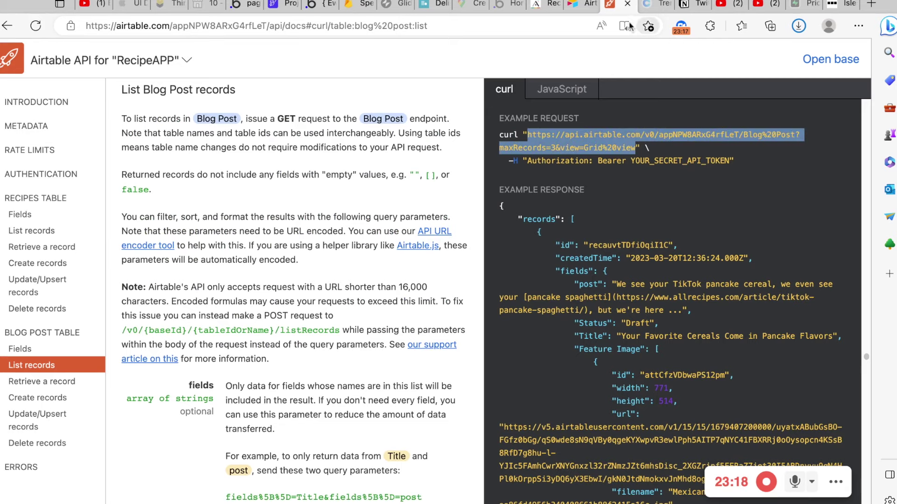
left_click(584, 10)
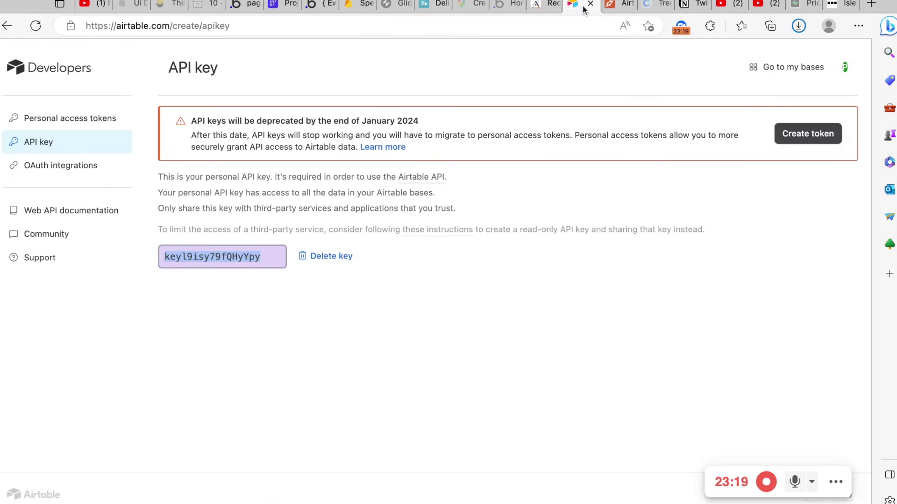
left_click(608, 8)
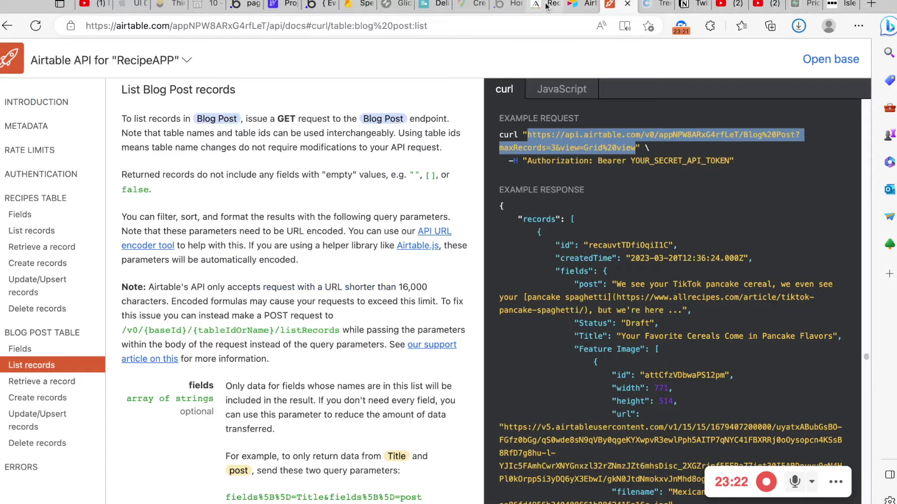
left_click(544, 5)
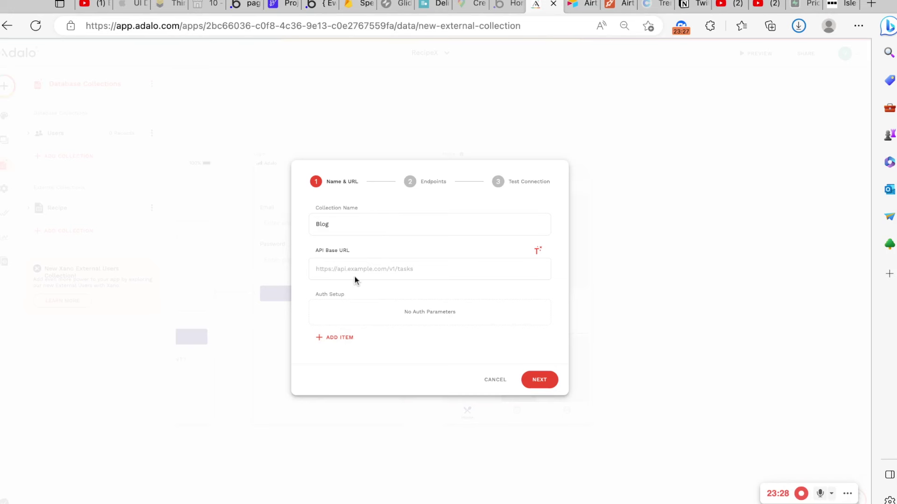
Paste the Blog Post URL as the API Base URL and add an Authorization header
left_click(366, 262)
key("ctrl+v")
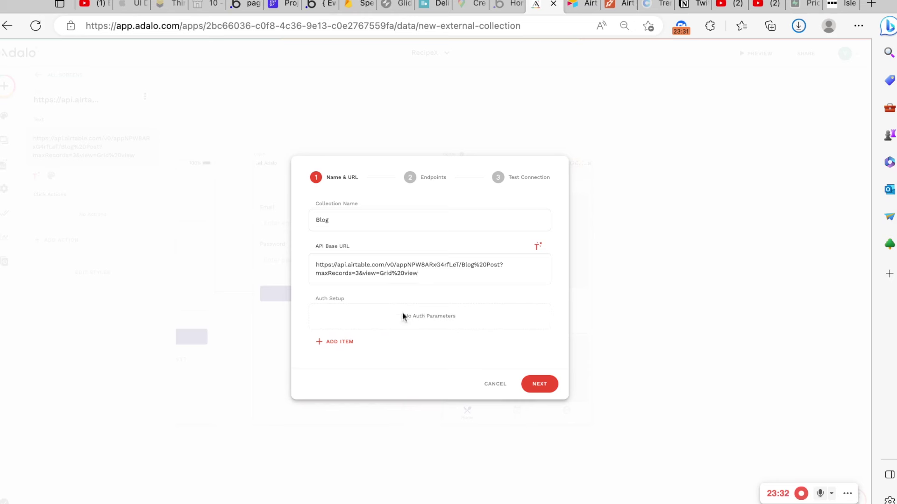
left_click(393, 342)
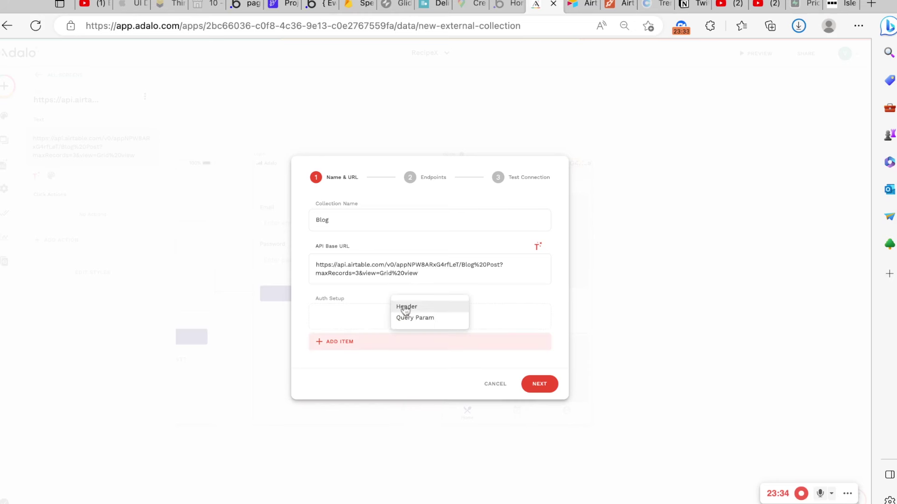
left_click(402, 306)
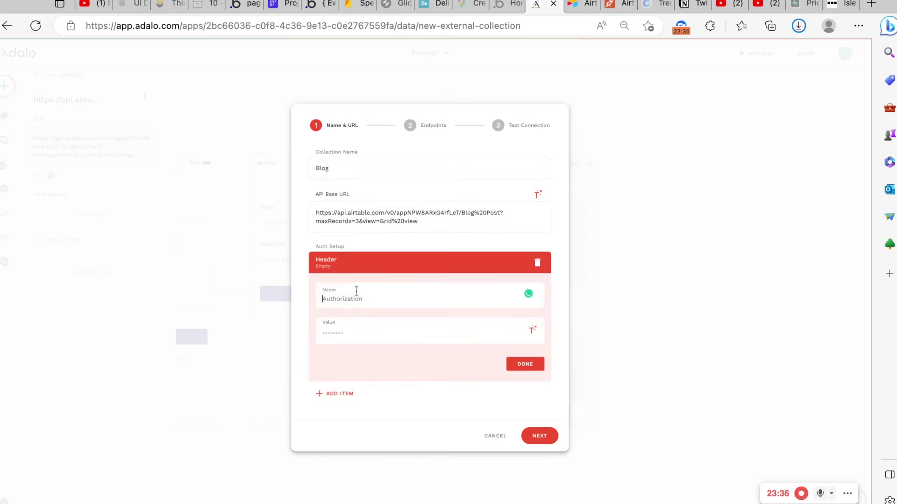
type("Bearer")
key("BackSpace")
key("BackSpace")
key("BackSpace")
key("BackSpace")
key("BackSpace")
key("BackSpace")
type("A")
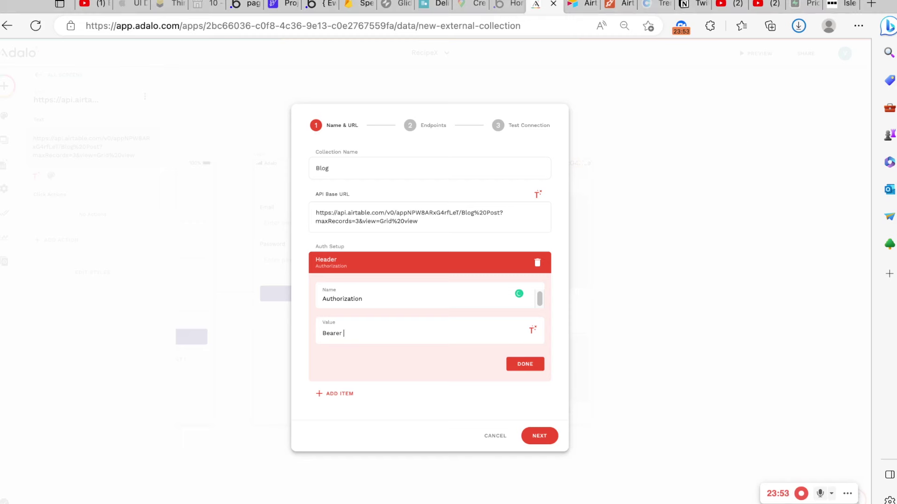
Copy the Airtable API key and paste it alone as the header value
left_click(567, 5)
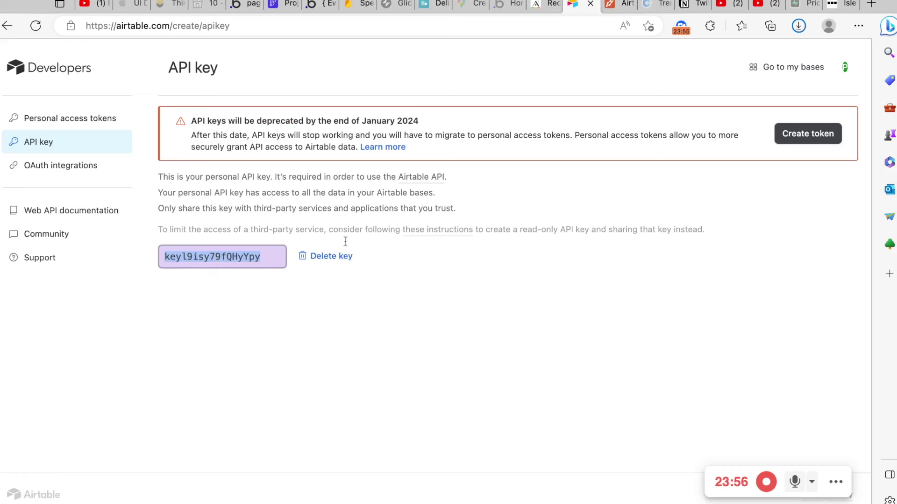
left_click(253, 258)
double_click(265, 256)
key("ctrl+c")
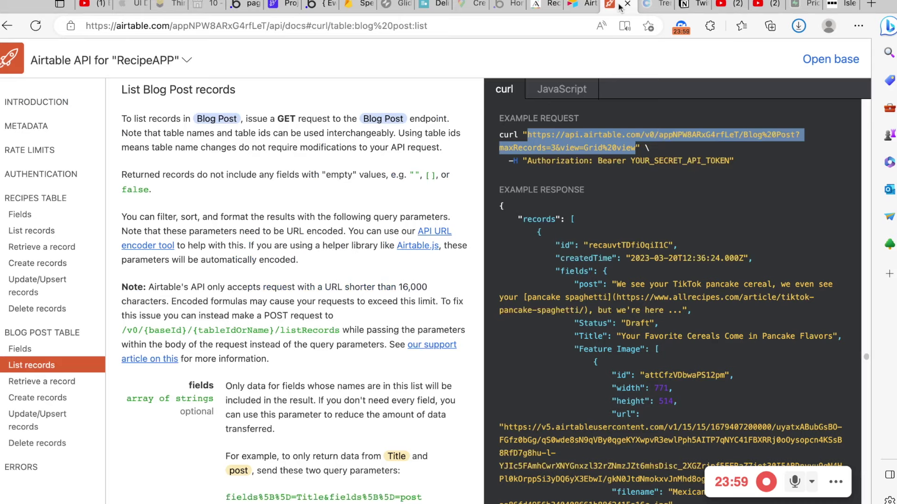
left_click(621, 6)
left_click(553, 6)
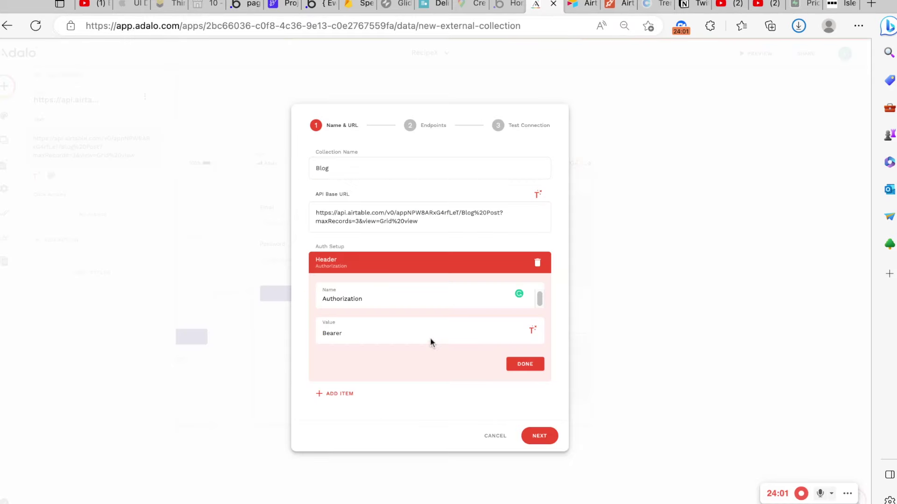
key("ctrl+v")
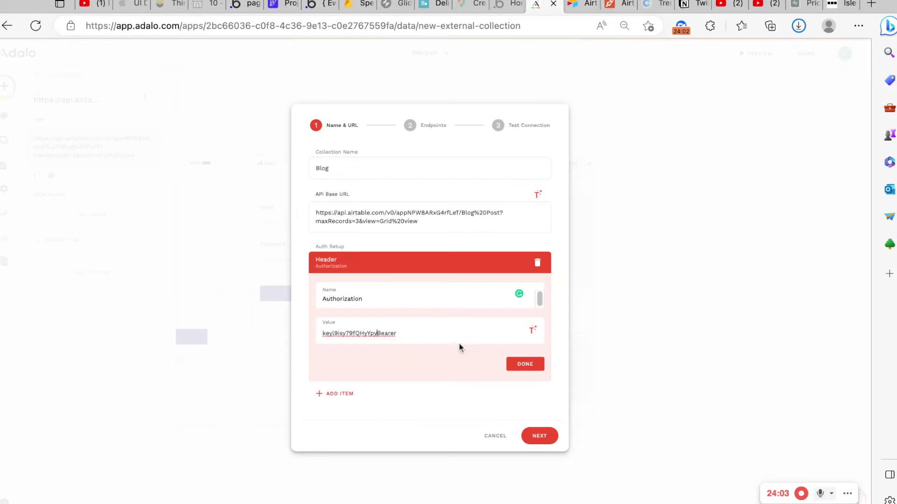
double_click(332, 334)
key("BackSpace")
key("ctrl+v")
Prefix the header value with 'Bearer', save it, and advance to the Endpoints step
left_click(577, 5)
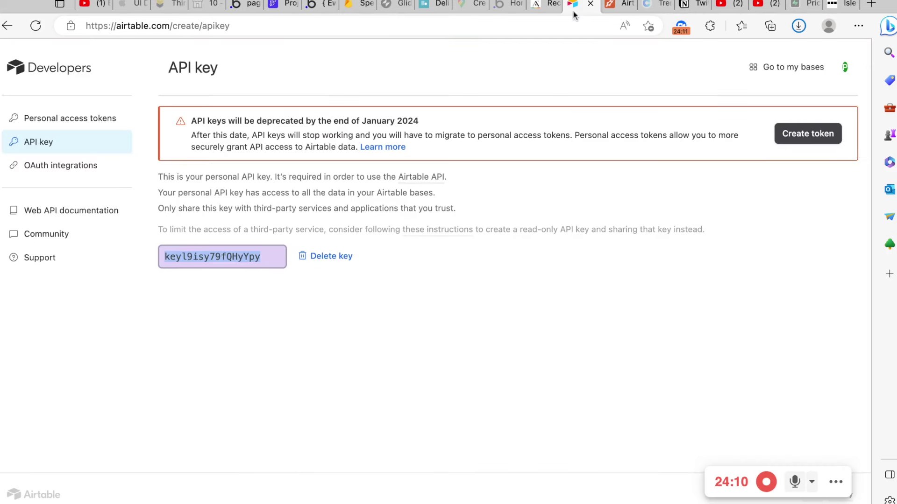
left_click(539, 6)
left_click(322, 341)
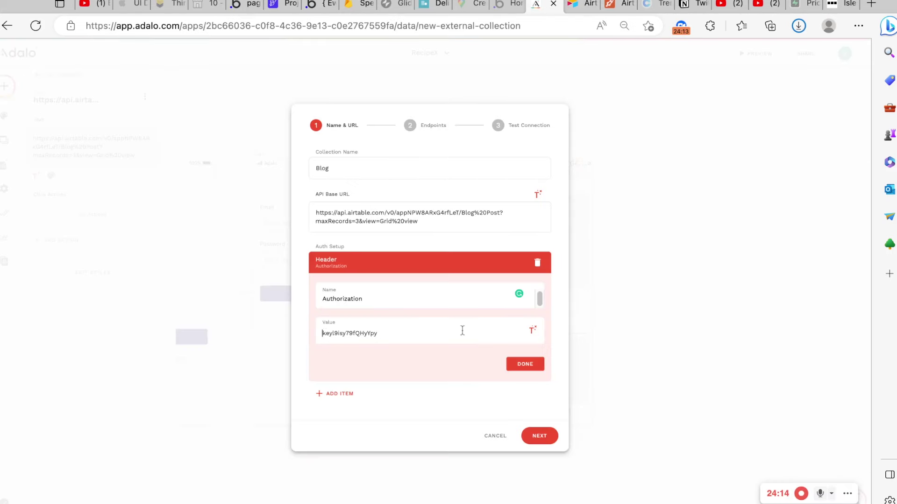
type("Bearer")
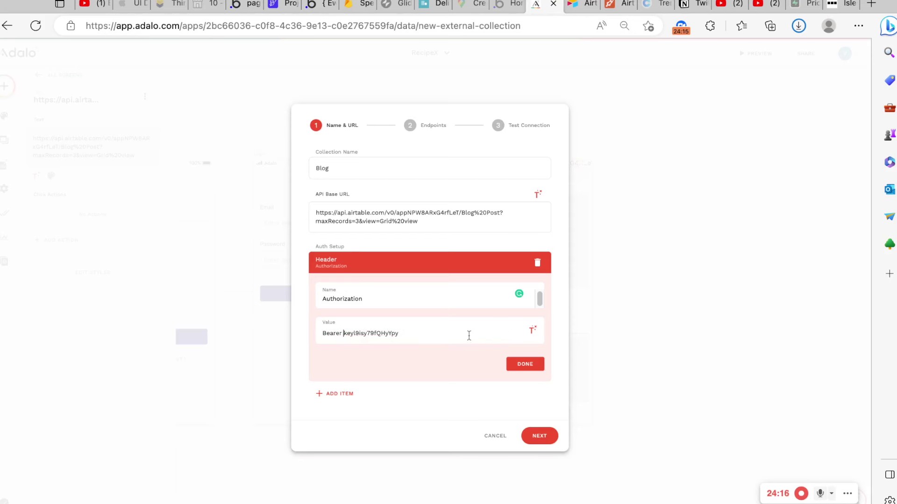
left_click(525, 364)
left_click(539, 382)
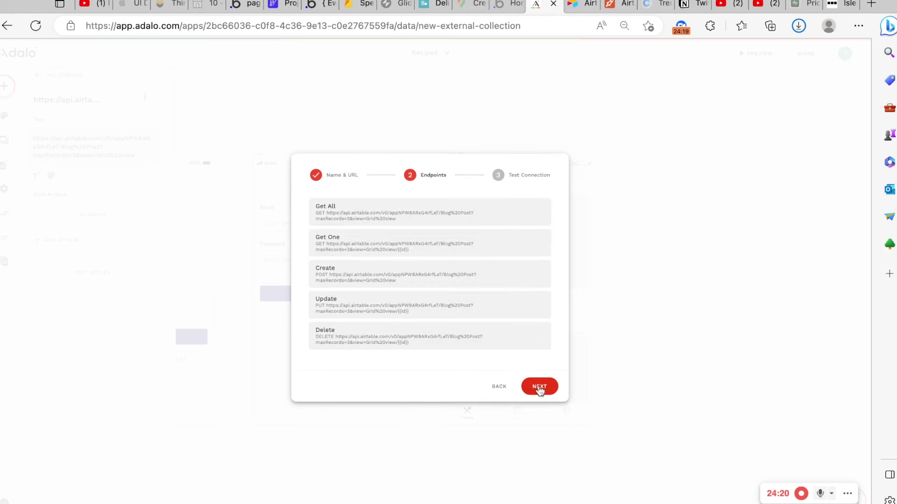
Set Get All's Results Key to 'records', pass the connection test, and create the Blog collection
left_click(450, 202)
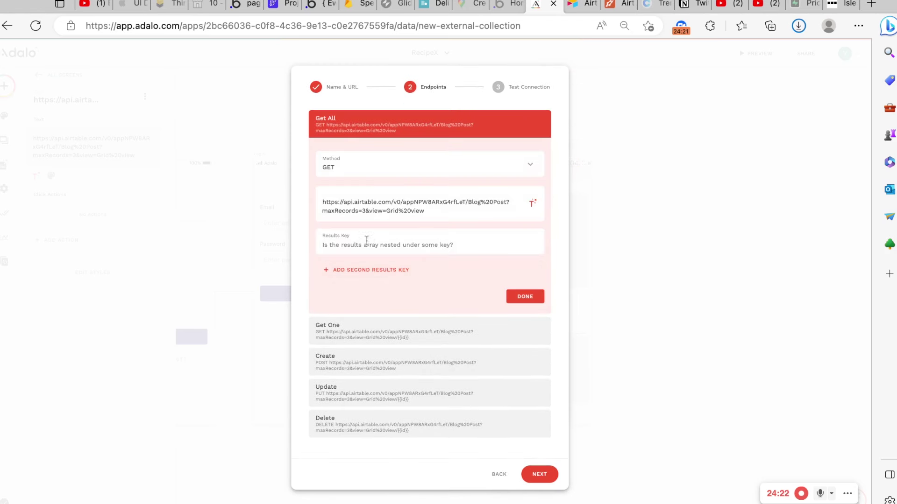
type("records")
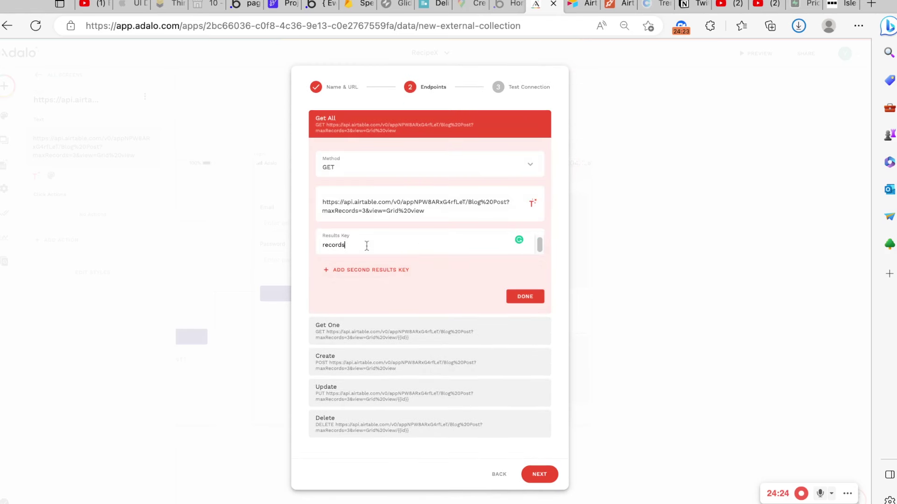
left_click(525, 297)
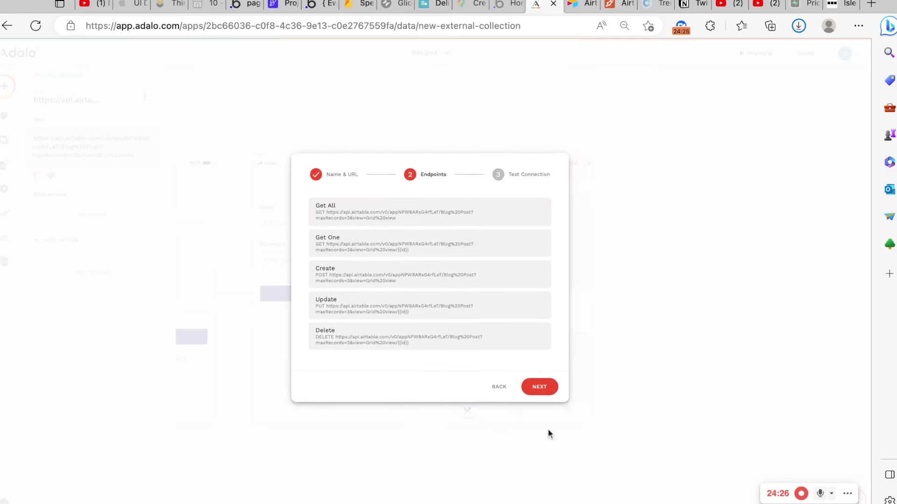
left_click(553, 396)
left_click(438, 300)
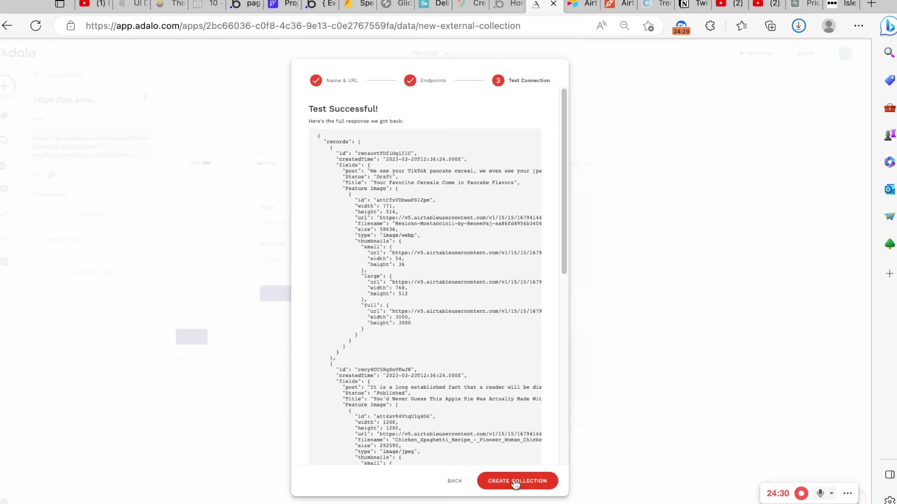
left_click(516, 482)
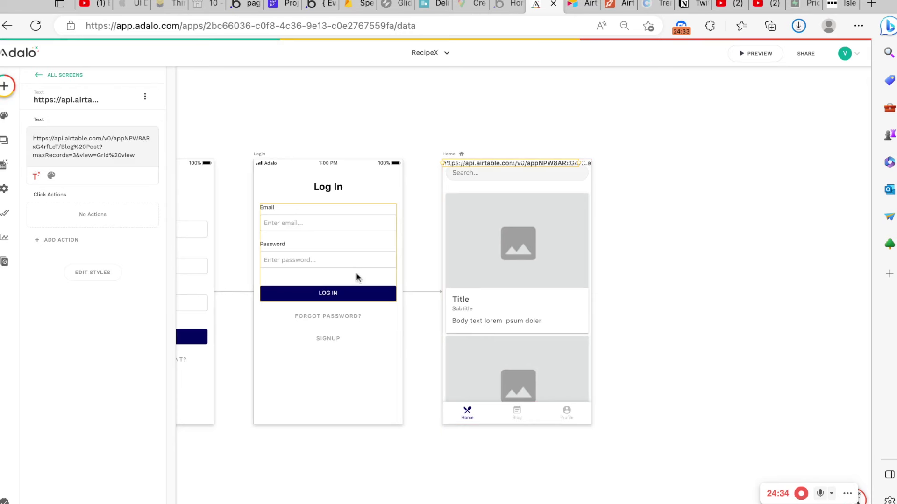
Delete the stray Airtable Blog Post URL text element from the Home screen
triple_click(136, 155)
left_click(144, 96)
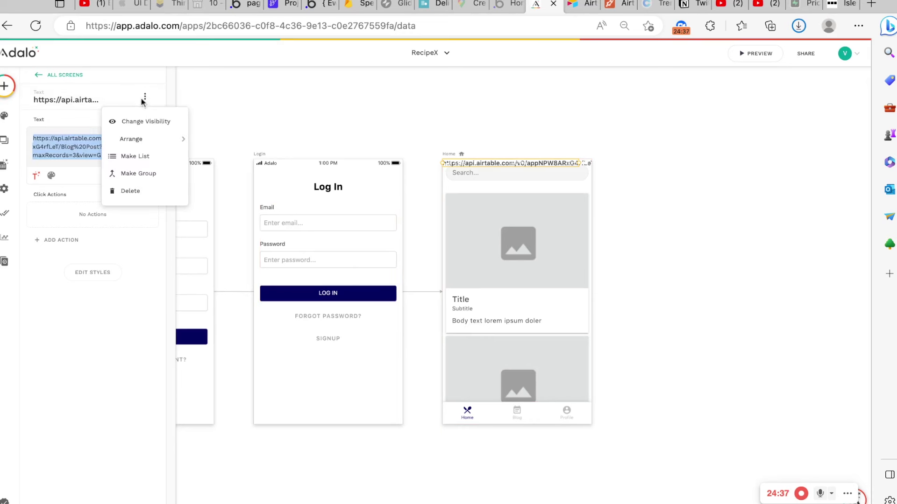
left_click(152, 192)
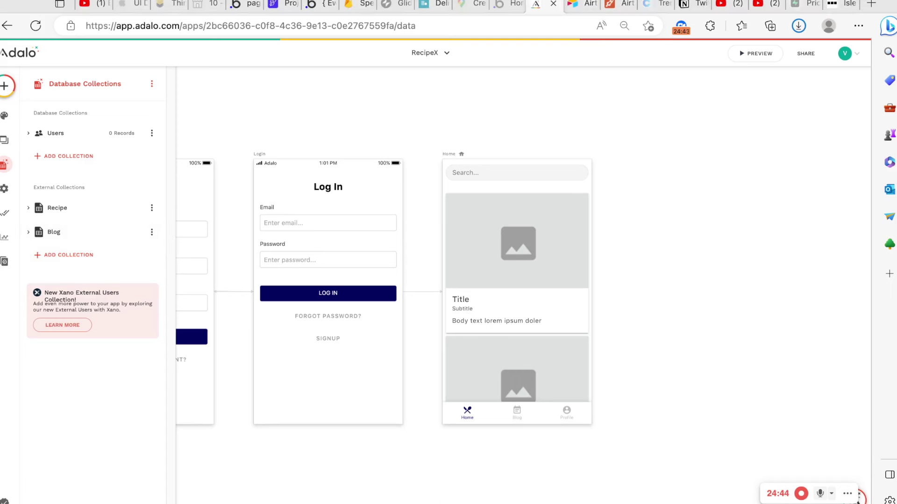
Make the Home card list a list of Recipe records
left_click(109, 209)
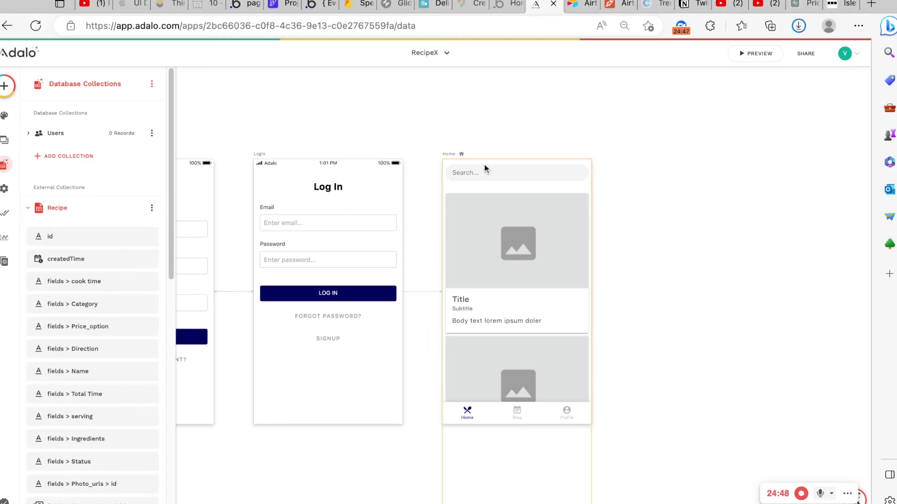
left_click(508, 228)
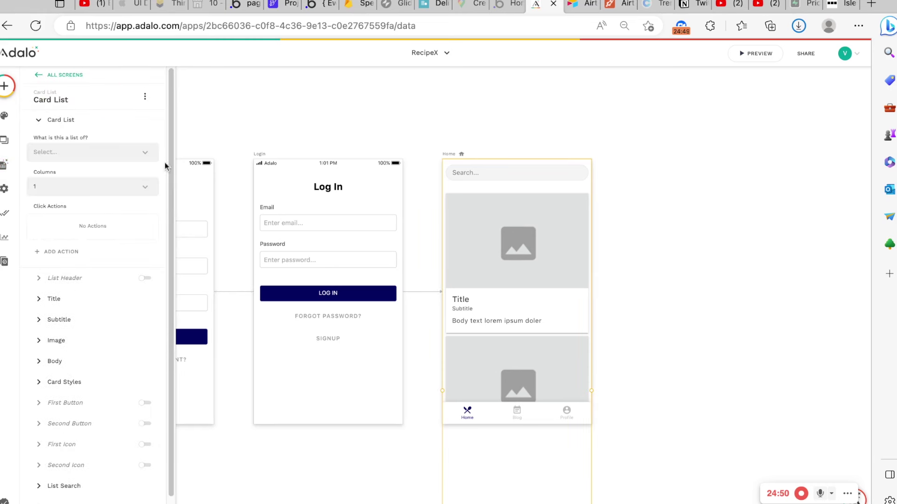
left_click(114, 157)
left_click(96, 193)
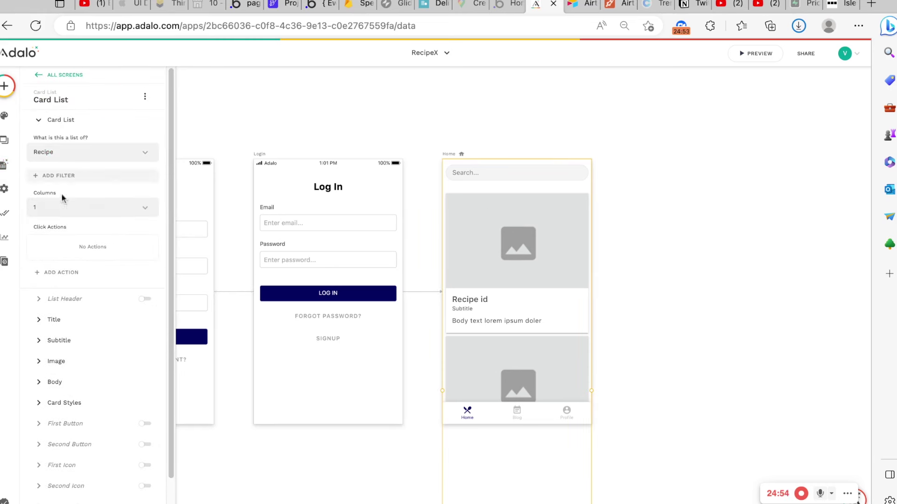
scroll(87, 275, "down", 1)
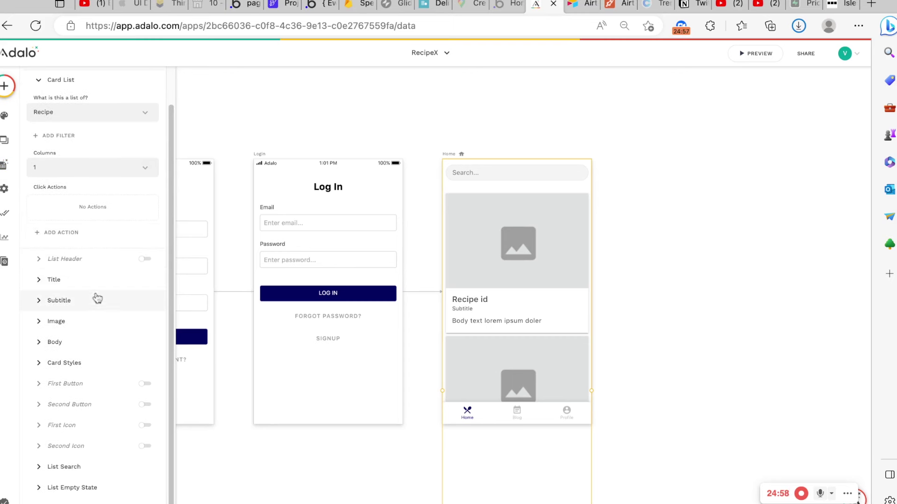
Turn on list search and change the placeholder text to 'Search recipe'
left_click(98, 466)
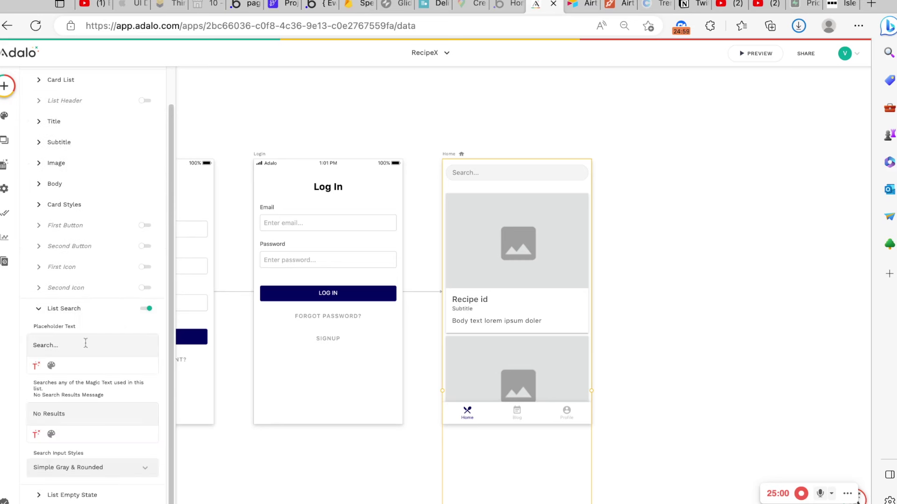
triple_click(86, 343)
key("End")
key("BackSpace")
scroll(86, 378, "down", 1)
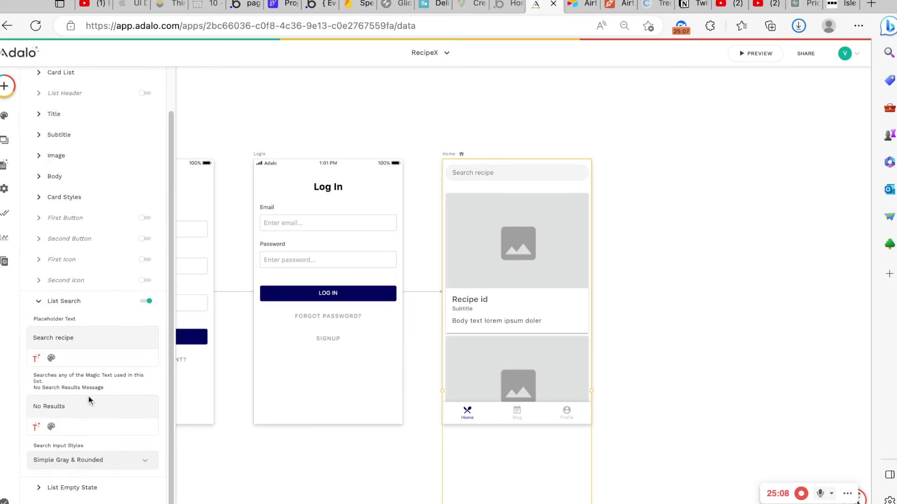
Keep the Simple Gray & Rounded search style and the 'No Results' message
left_click(89, 460)
left_click(90, 459)
left_click(89, 459)
left_click(89, 459)
left_click(89, 459)
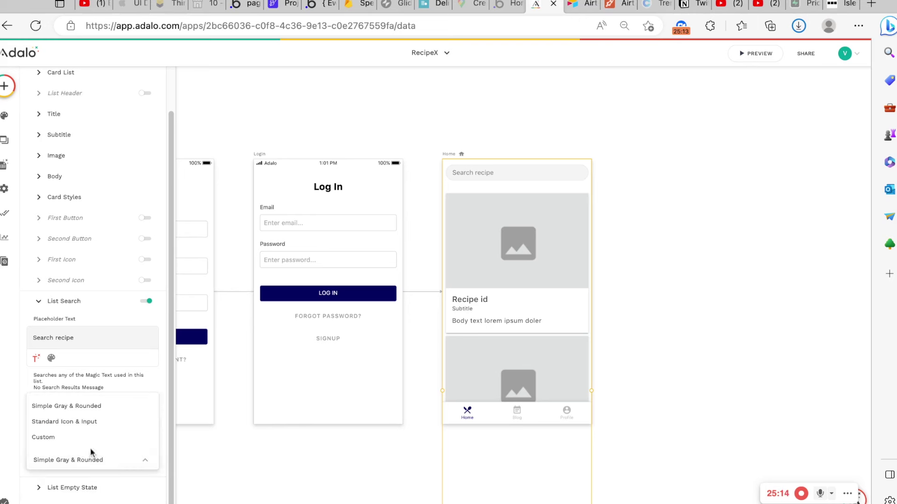
left_click(92, 457)
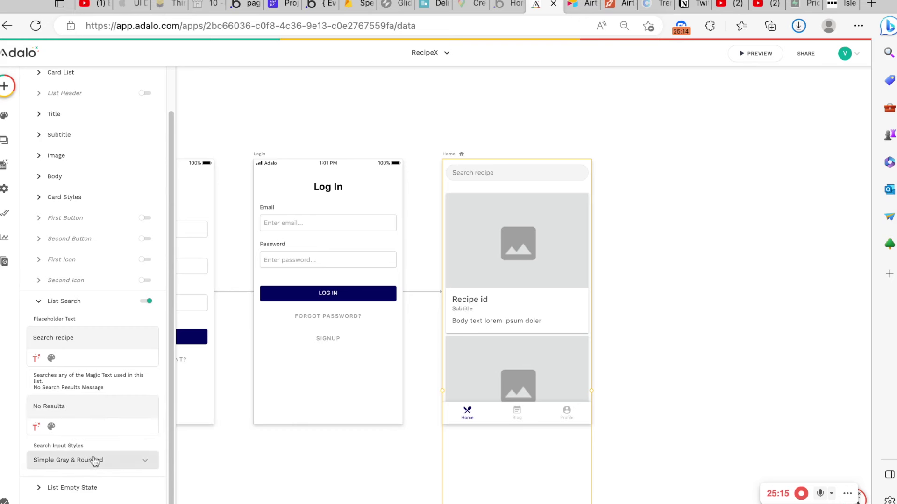
triple_click(73, 406)
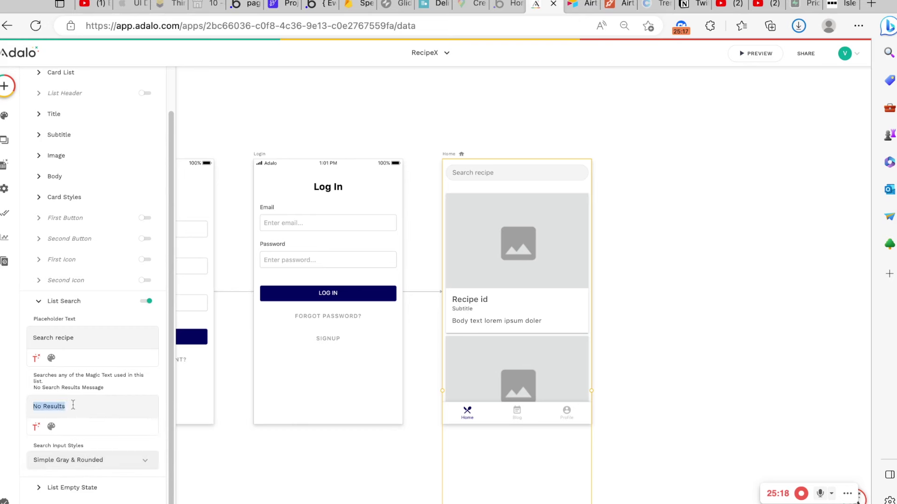
left_click(79, 338)
scroll(117, 360, "up", 2)
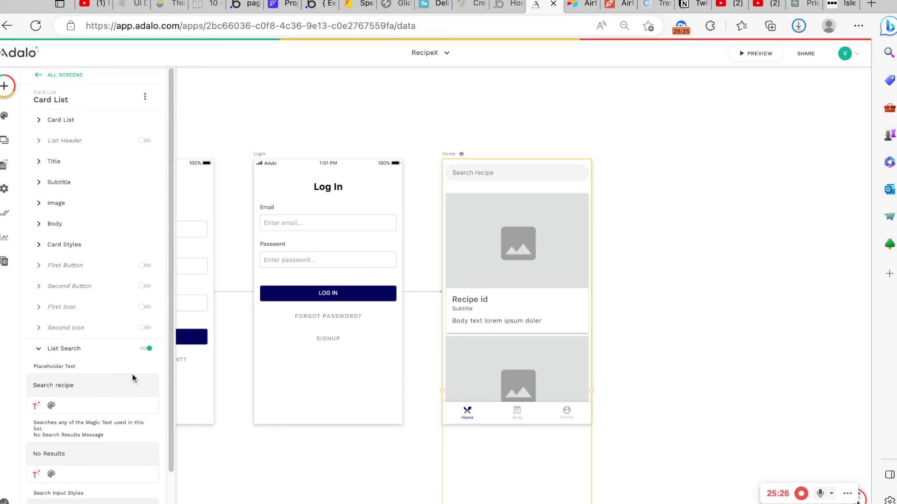
left_click(86, 170)
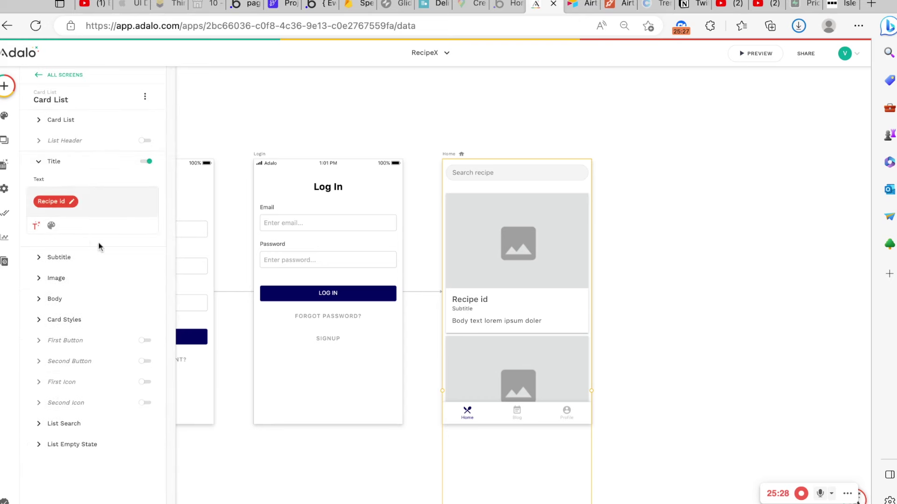
Set the card title to the recipe Name and turn off the subtitle and body text
key("BackSpace")
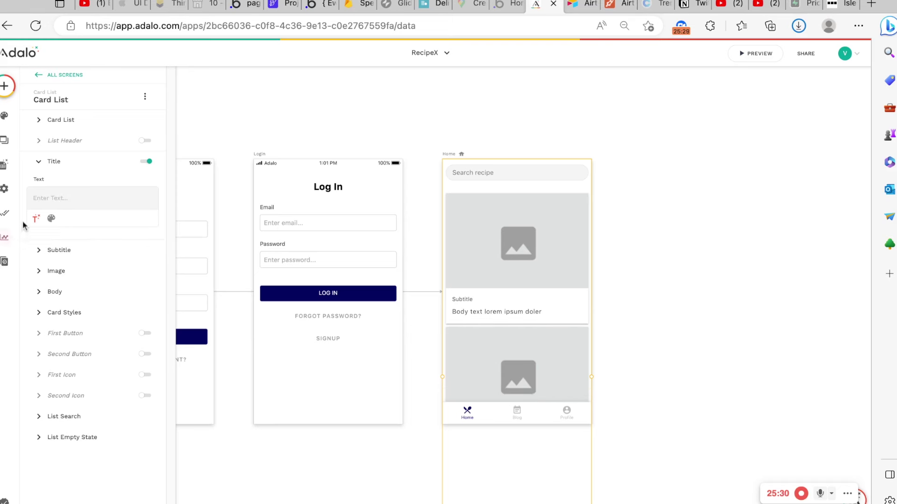
left_click(36, 218)
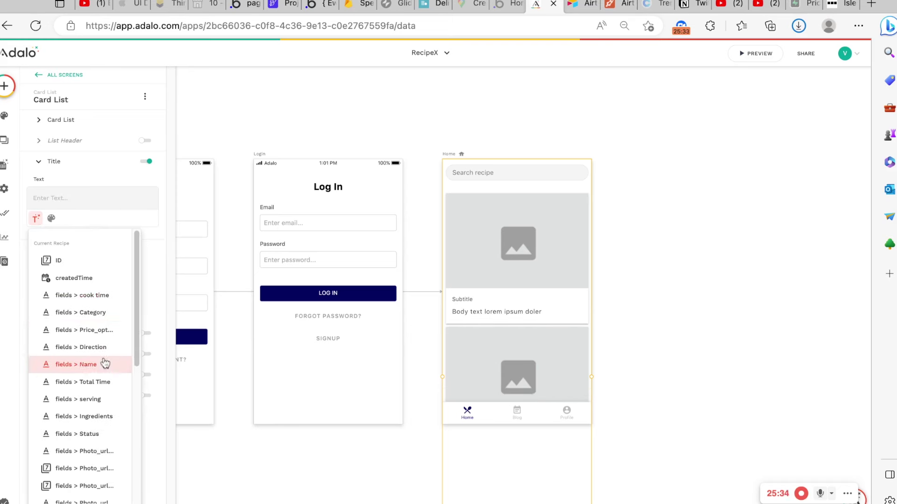
left_click(86, 367)
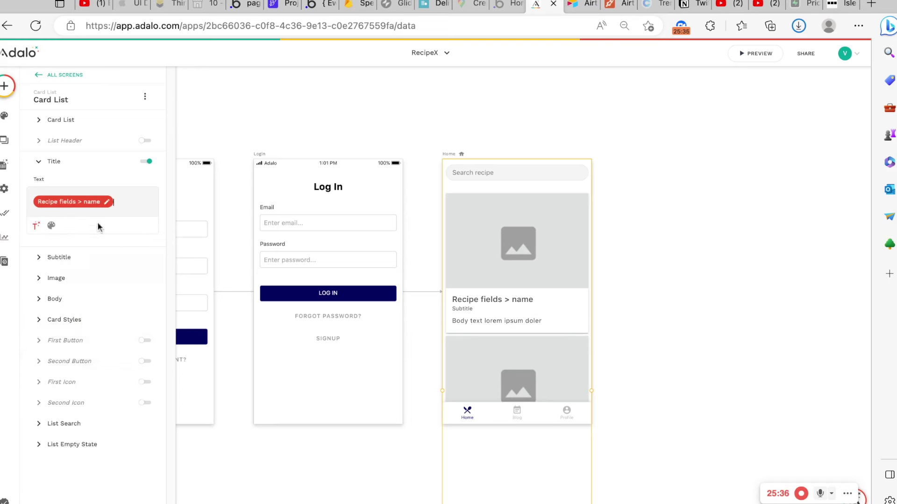
left_click(68, 257)
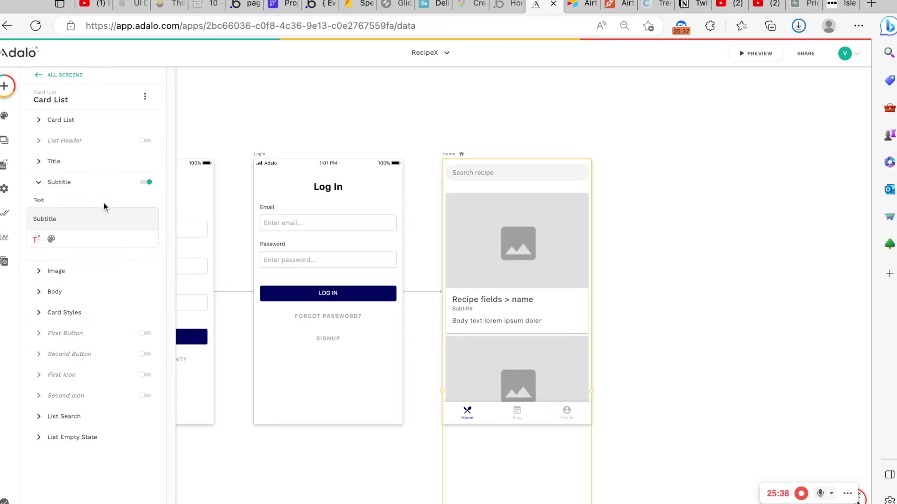
double_click(88, 219)
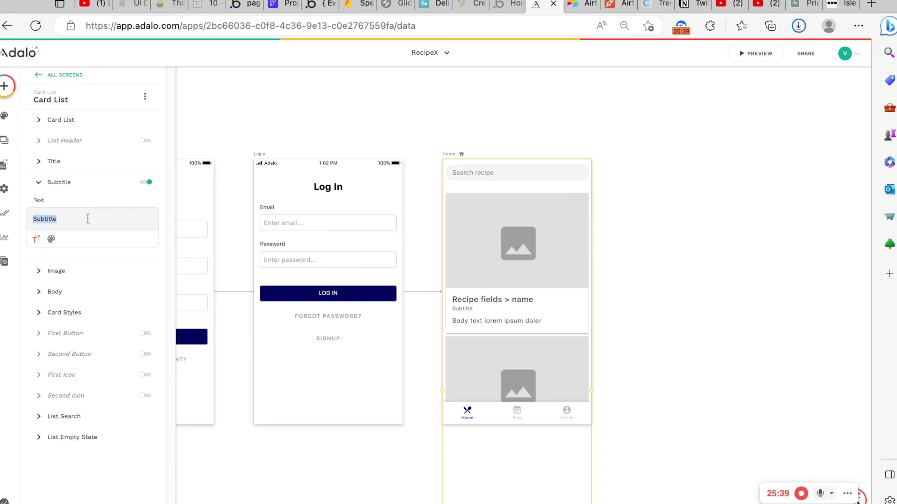
left_click(147, 182)
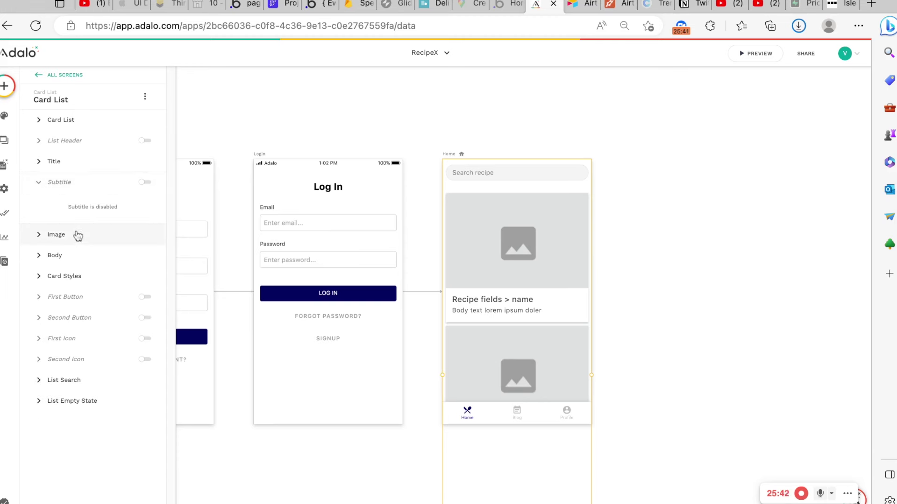
left_click(78, 256)
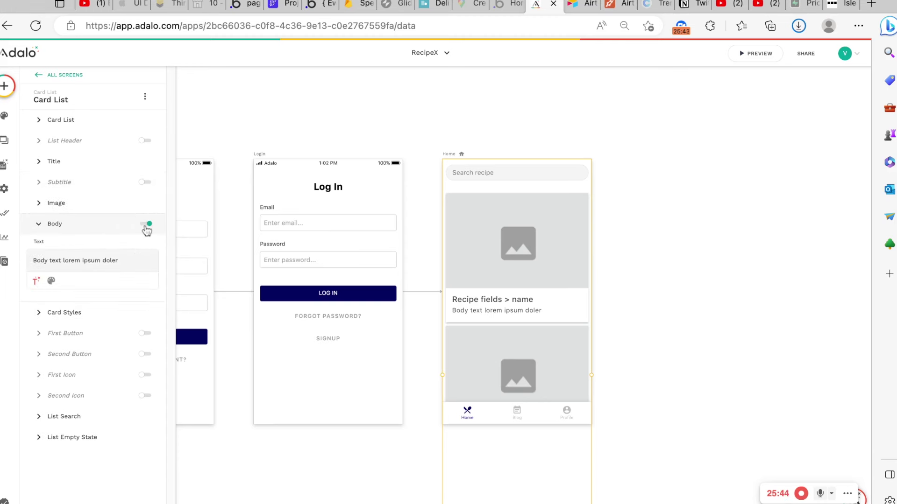
left_click(146, 225)
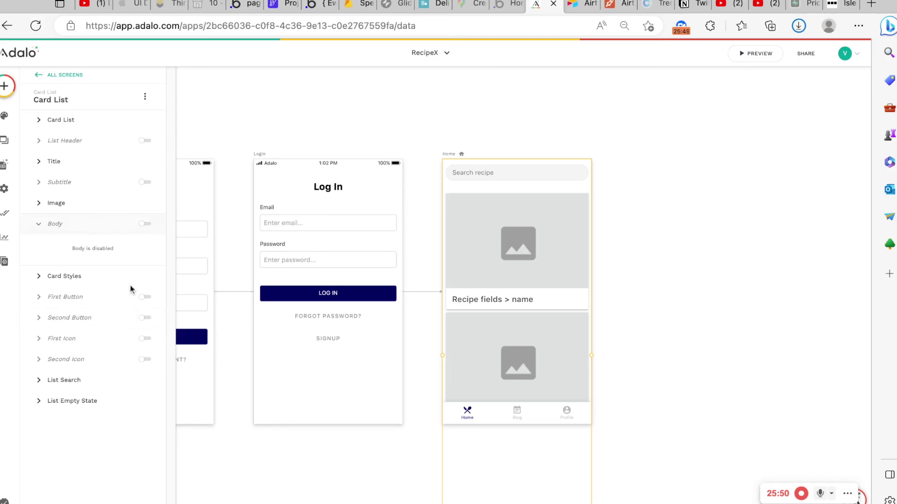
Add heart and share icons to each card, then preview the app
left_click(150, 344)
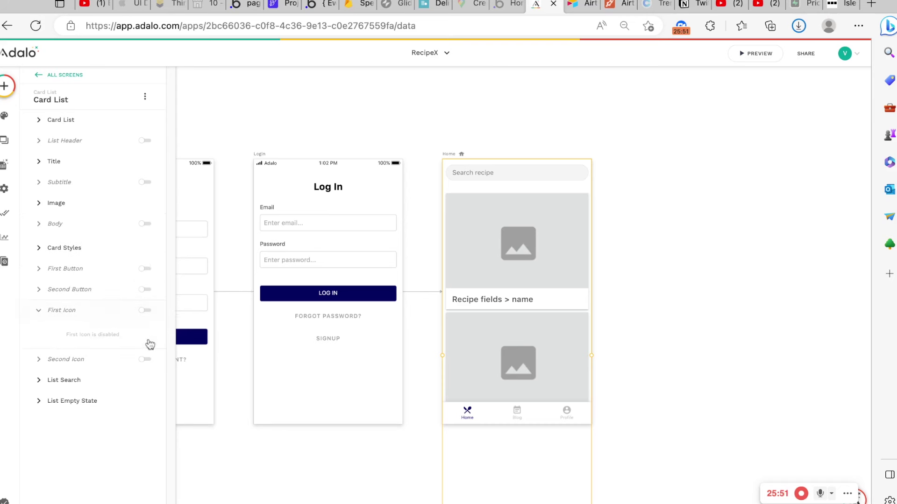
left_click(146, 308)
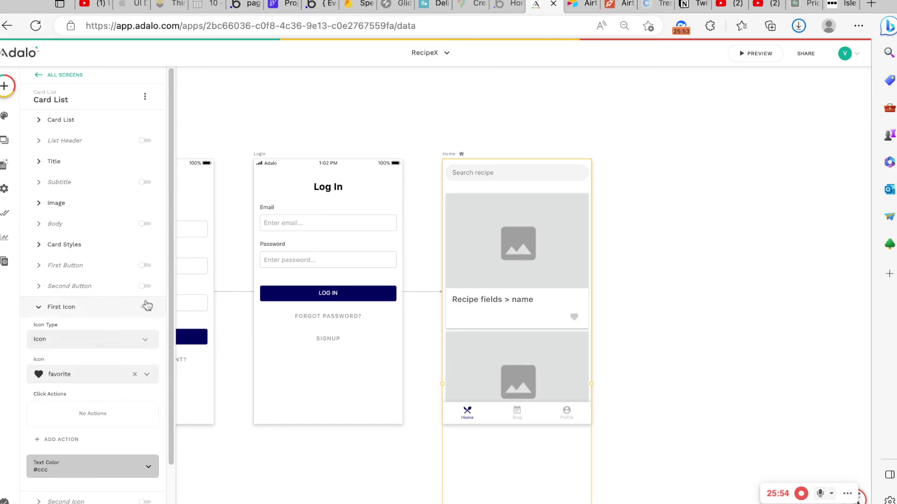
left_click(135, 302)
left_click(144, 330)
left_click(145, 328)
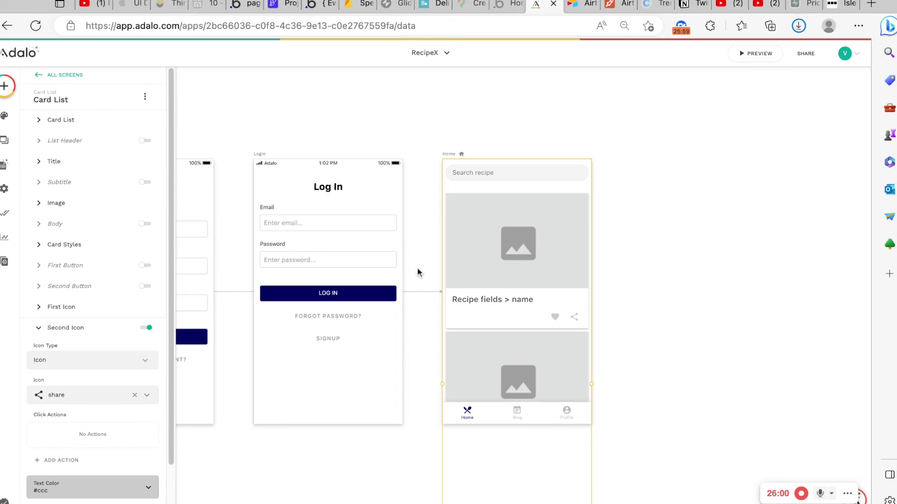
left_click(755, 53)
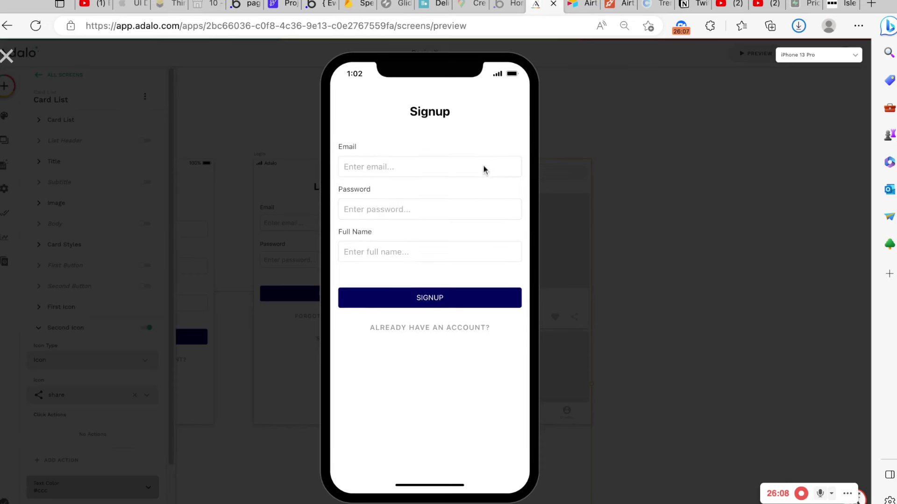
Sign up a test user in the app preview with a test email
left_click(441, 329)
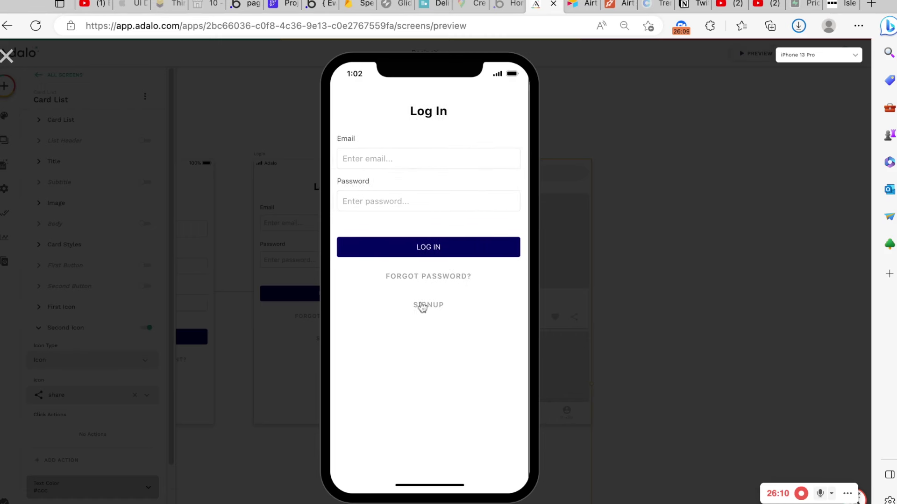
left_click(424, 305)
left_click(400, 162)
type("test@gmail.com")
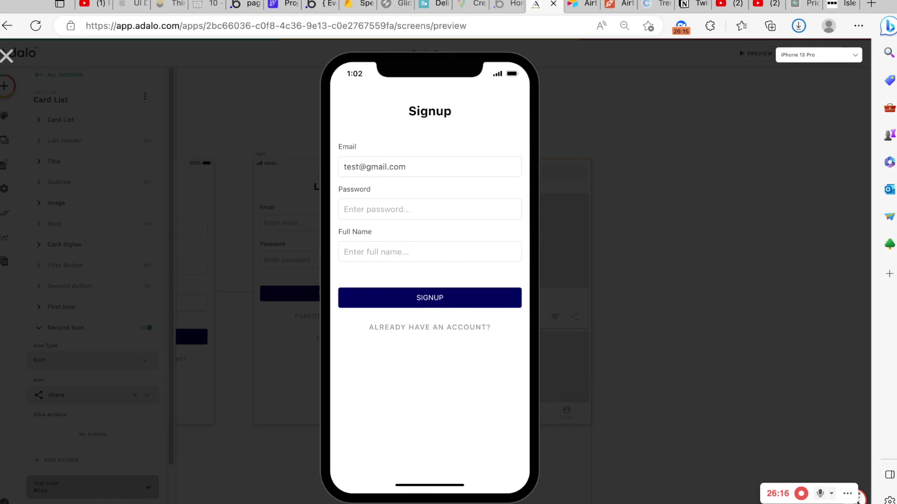
type("123")
type("t")
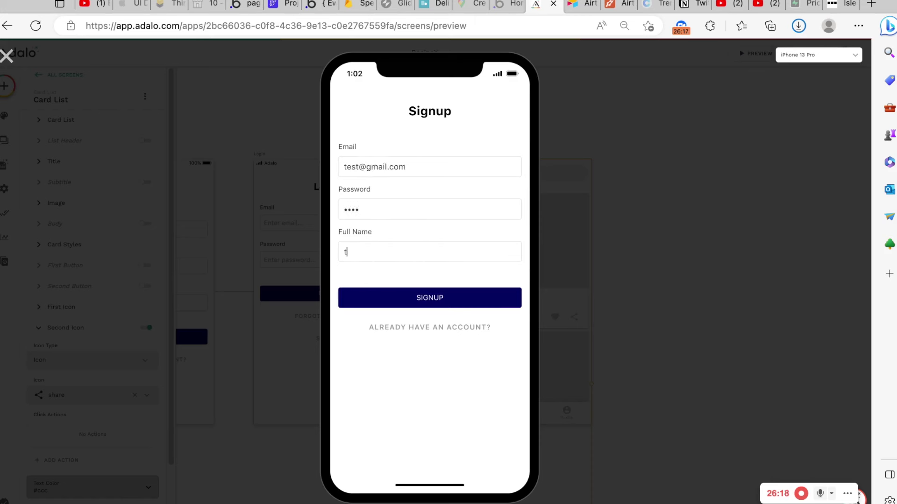
left_click(467, 306)
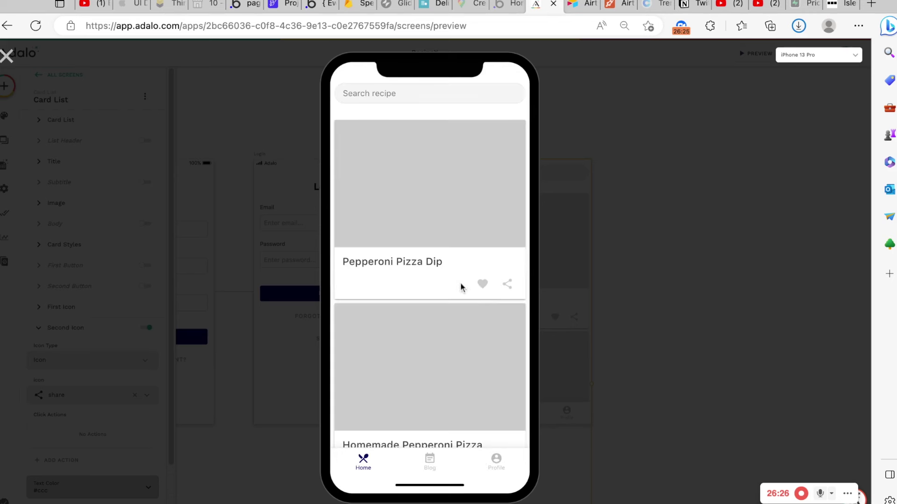
Scroll the Home recipe list down and up, then close the preview
scroll(461, 287, "down", 5)
scroll(461, 287, "up", 5)
scroll(428, 274, "down", 5)
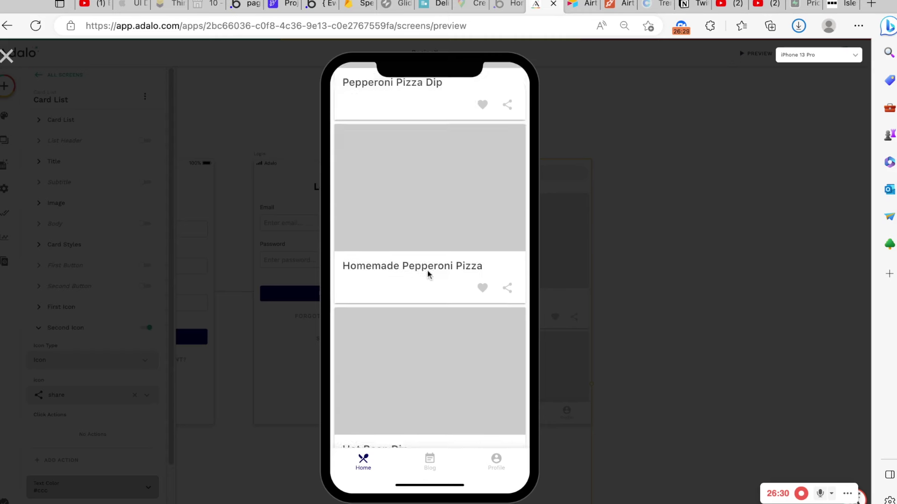
scroll(422, 271, "up", 5)
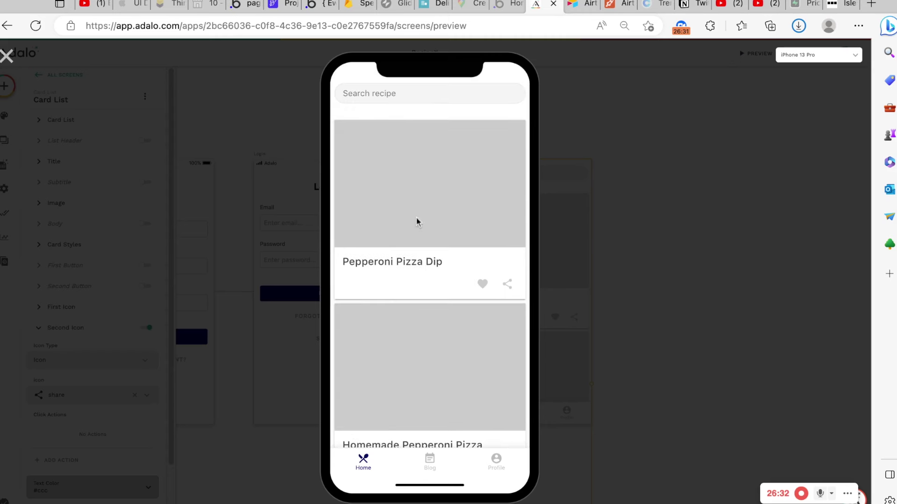
scroll(378, 194, "down", 5)
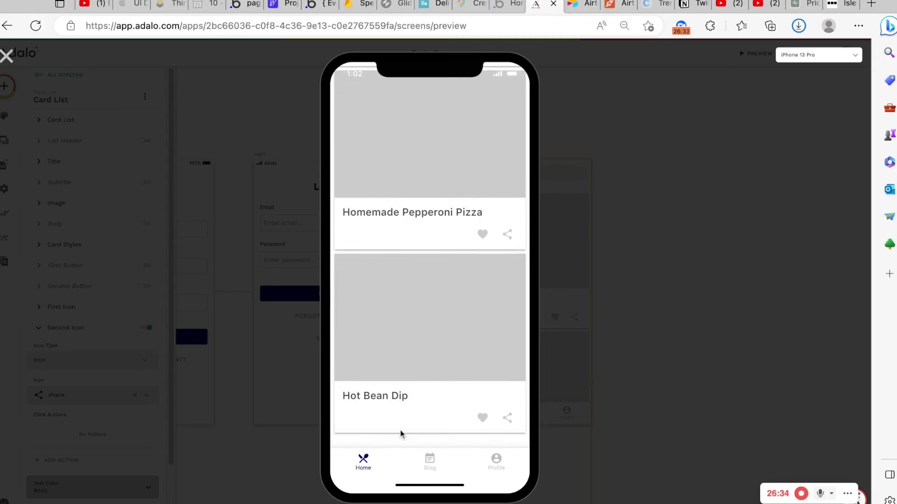
scroll(422, 394, "up", 5)
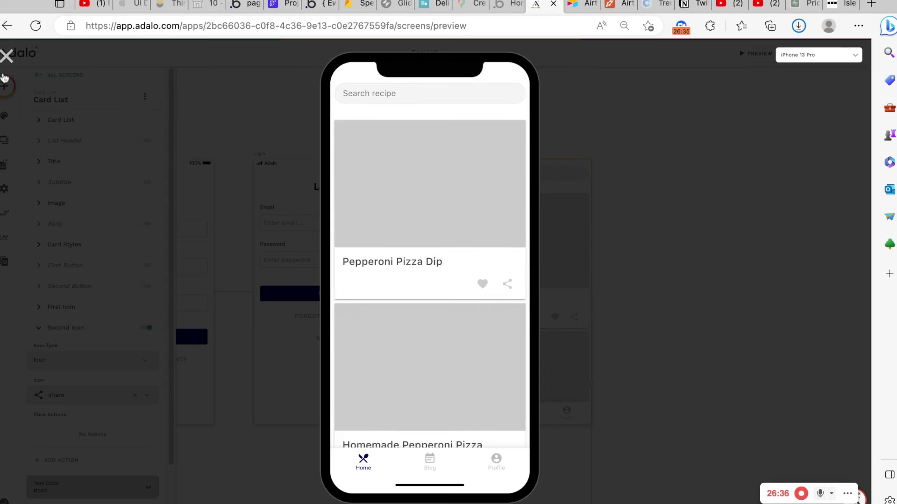
left_click(6, 57)
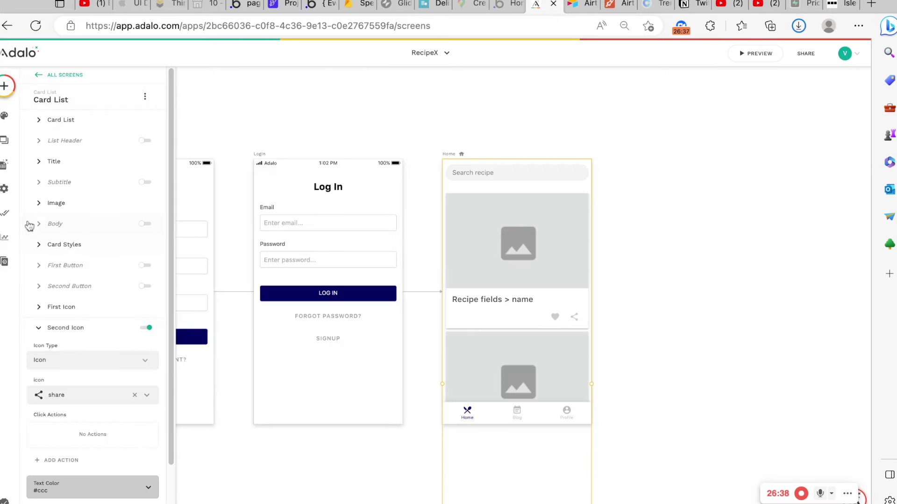
Bind the card list image to a URL from Recipe photo_urls > url, then show the Database collections
left_click(74, 204)
left_click(87, 242)
left_click(86, 244)
left_click(90, 247)
left_click(94, 290)
left_click(145, 255)
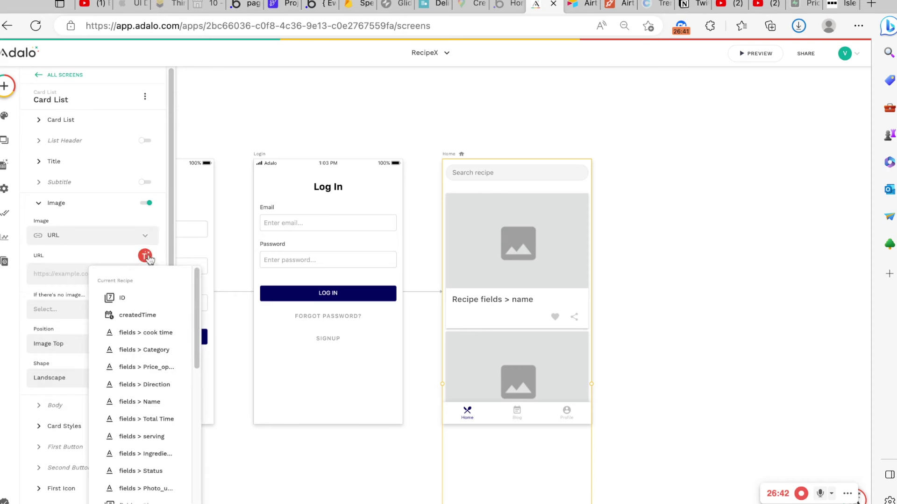
scroll(165, 419, "down", 1)
scroll(161, 416, "down", 3)
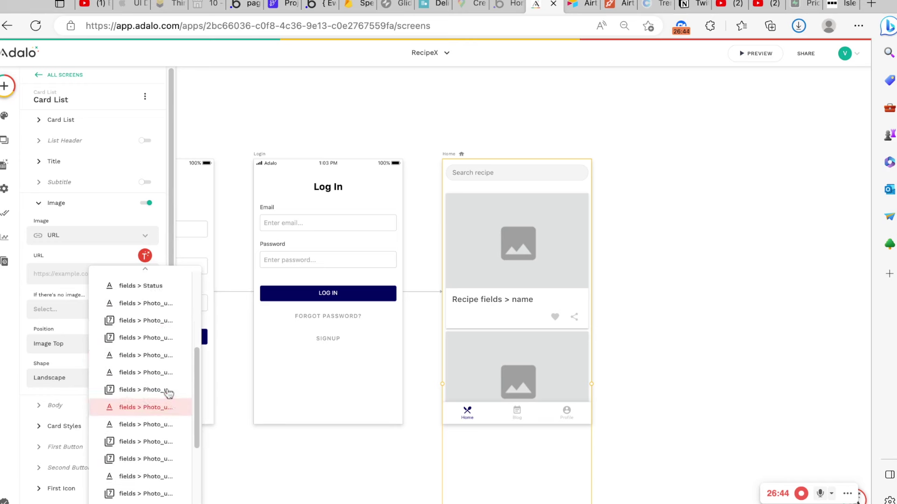
left_click(159, 362)
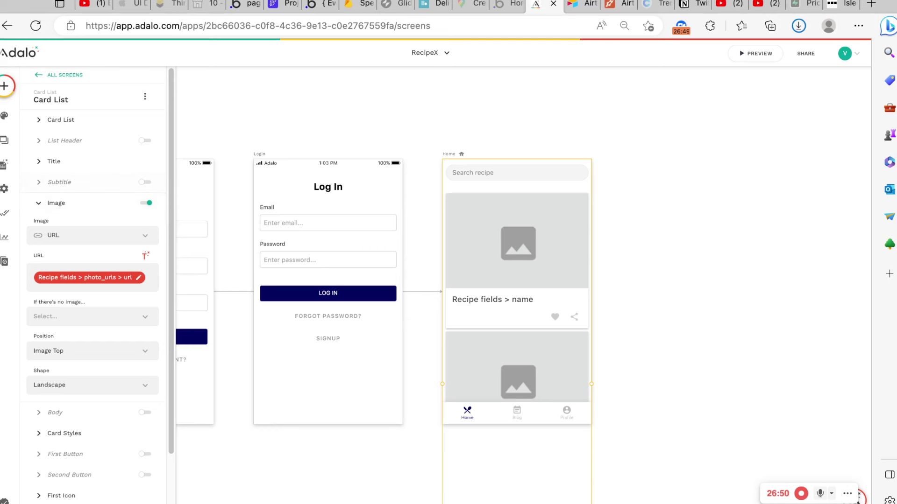
left_click(7, 172)
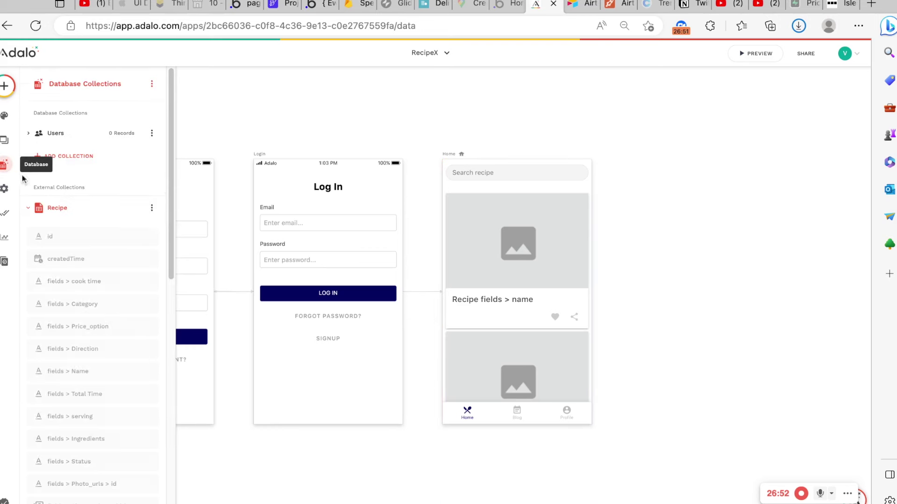
Change the Recipe collection's maxRecords from 3 to 100, run the connection test, and save
left_click(152, 209)
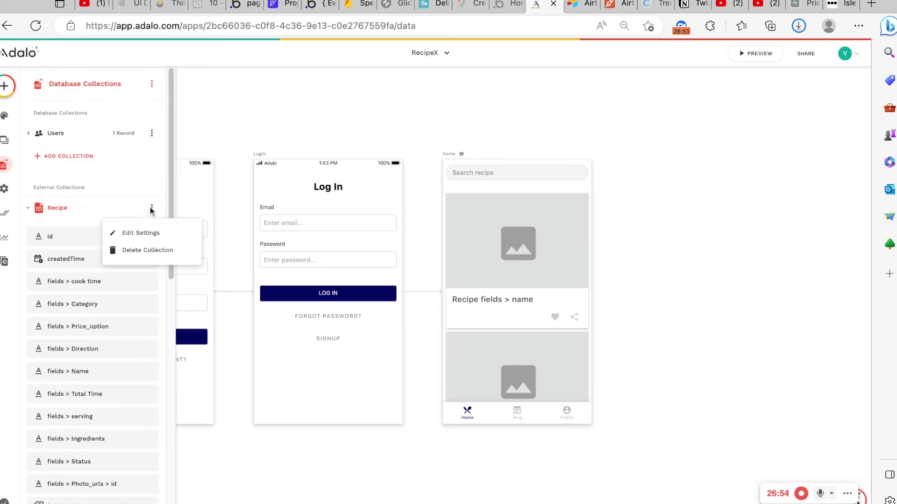
left_click(141, 232)
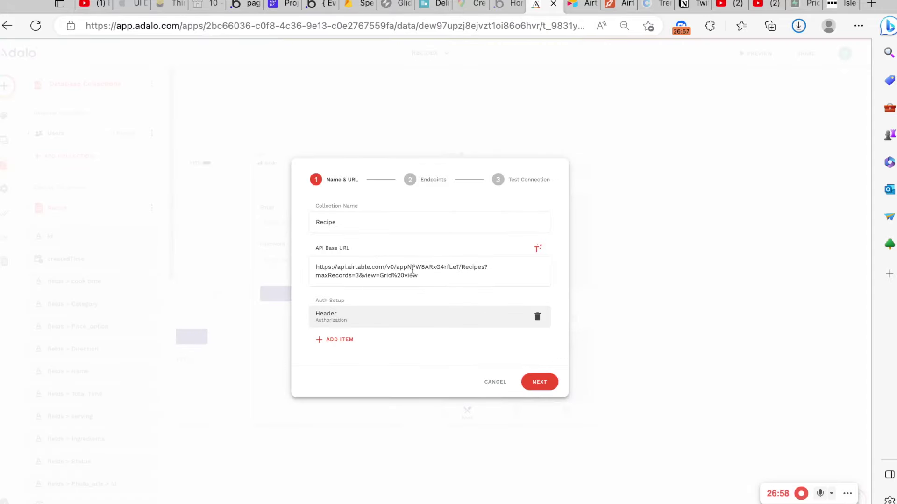
key("BackSpace")
type("100")
left_click(538, 383)
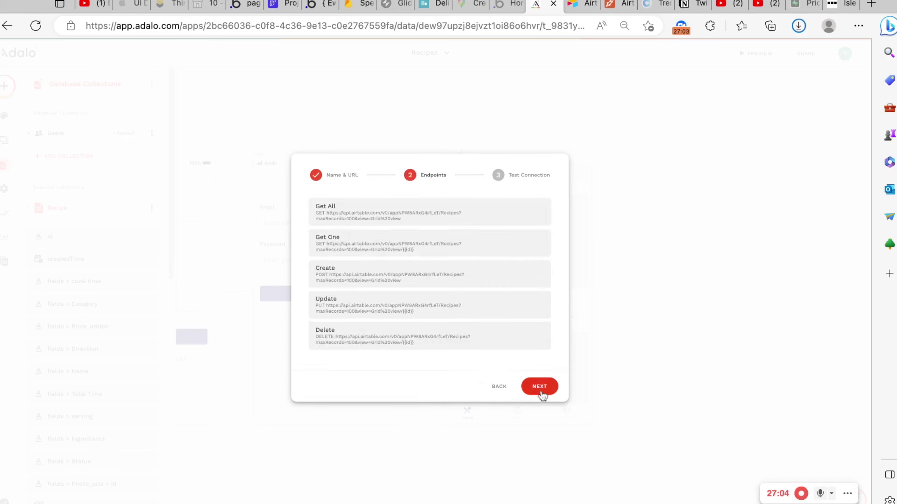
left_click(540, 389)
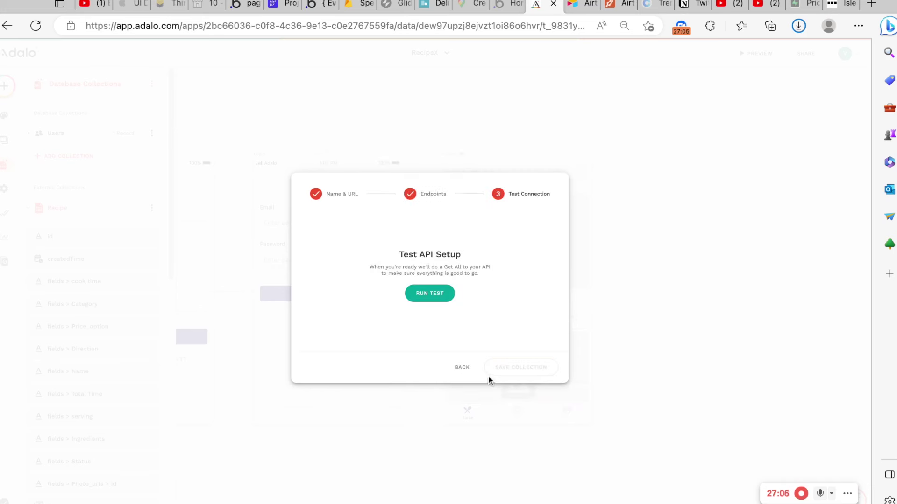
left_click(441, 302)
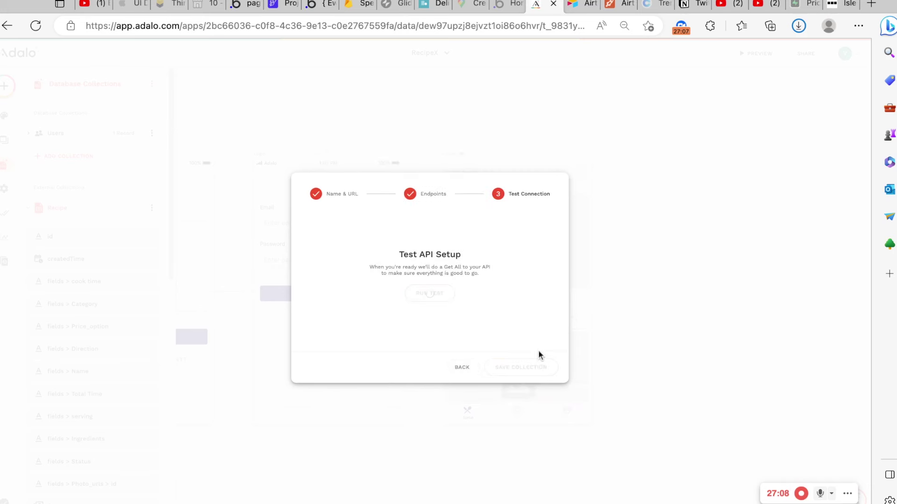
left_click(532, 484)
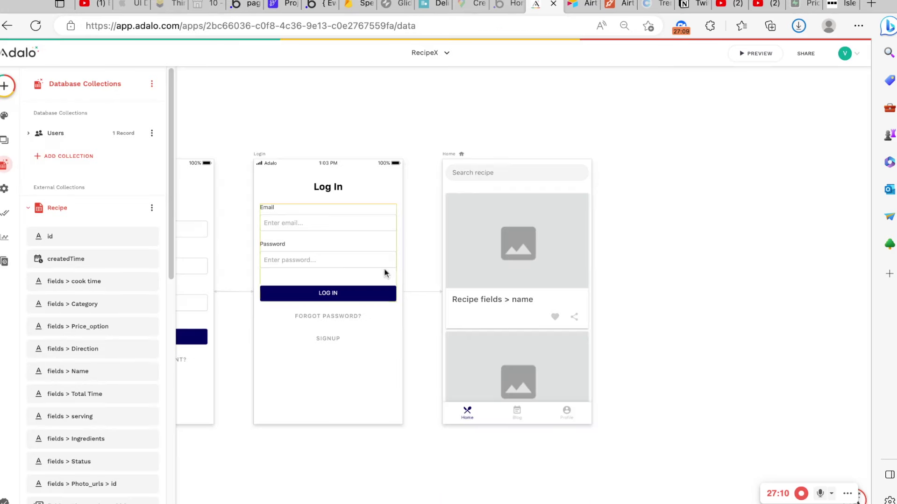
scroll(140, 262, "down", 6)
scroll(98, 196, "up", 3)
scroll(95, 213, "up", 5)
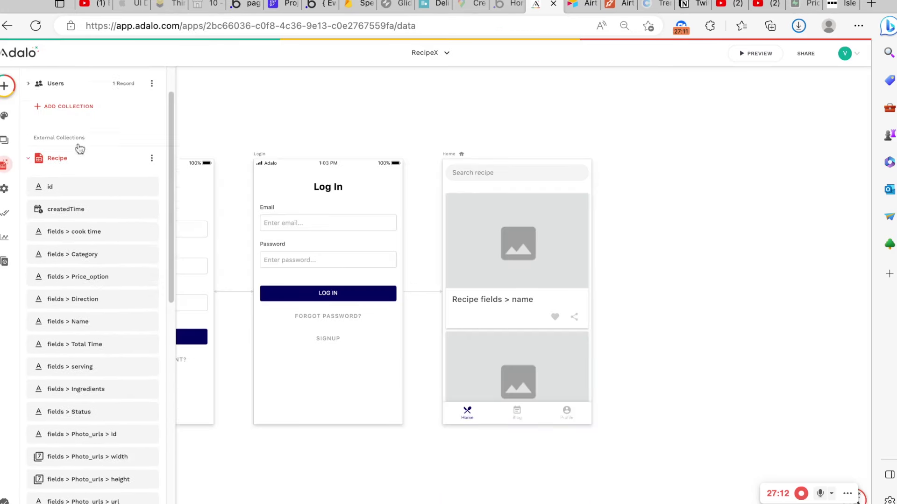
Change the Blog collection's maxRecords from 3 to 100, re-test and save it, then preview the app
left_click(86, 217)
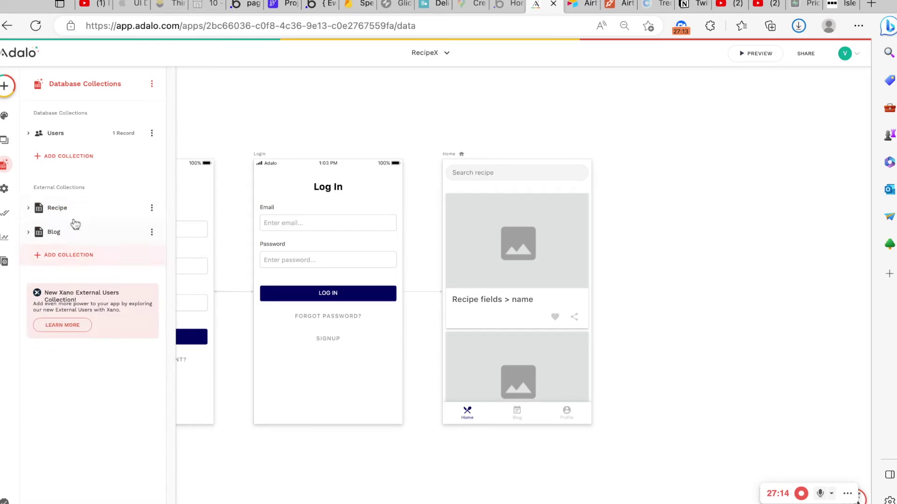
left_click(91, 239)
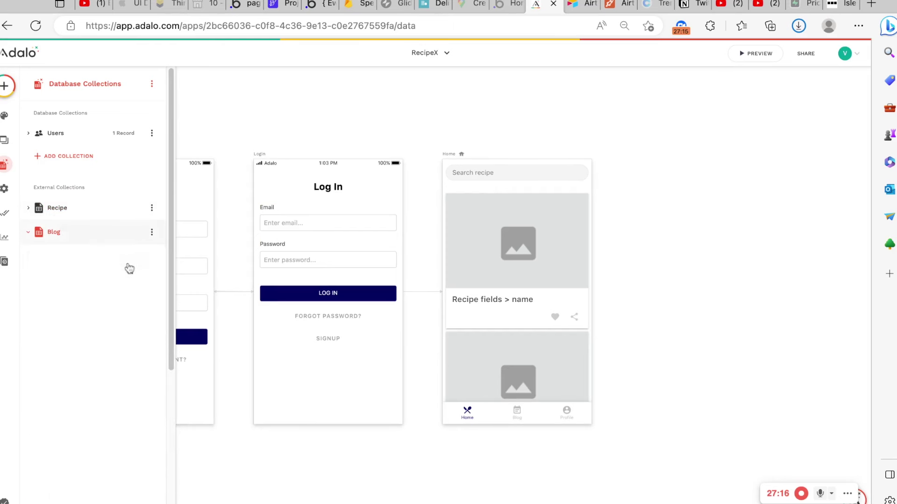
left_click(152, 232)
left_click(140, 258)
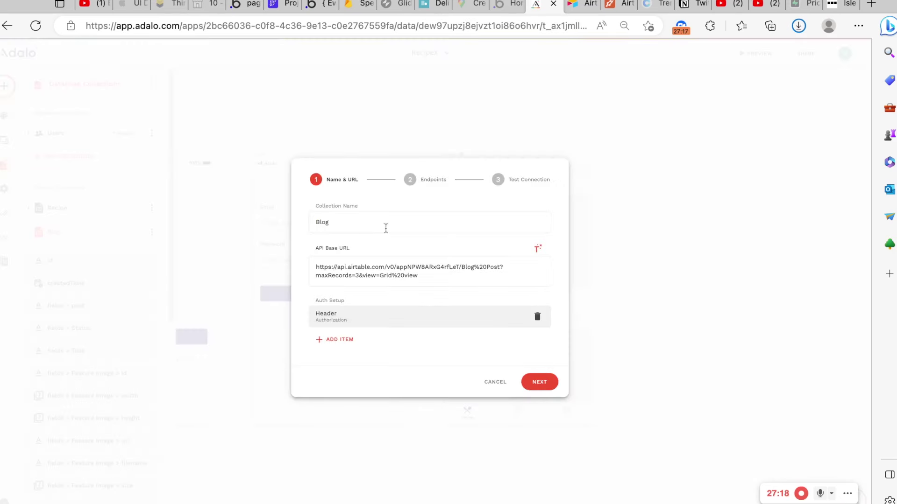
key("BackSpace")
type("100")
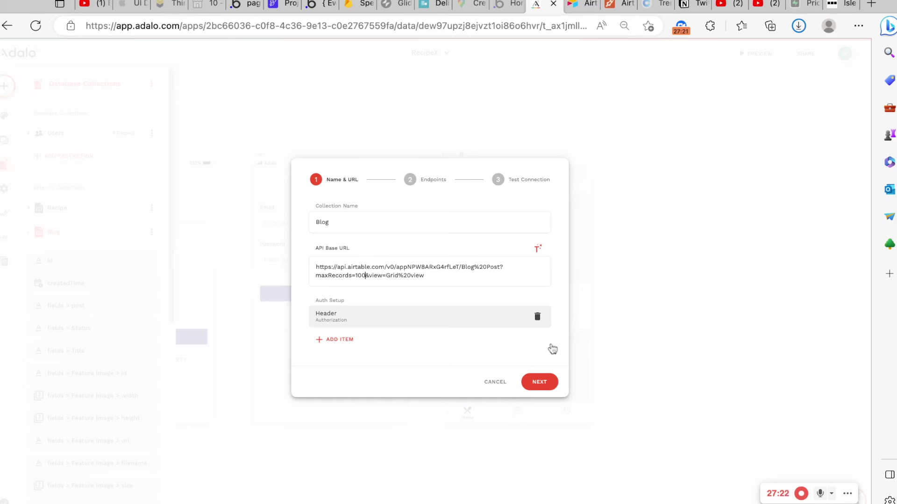
left_click(554, 381)
left_click(550, 387)
left_click(450, 299)
left_click(519, 476)
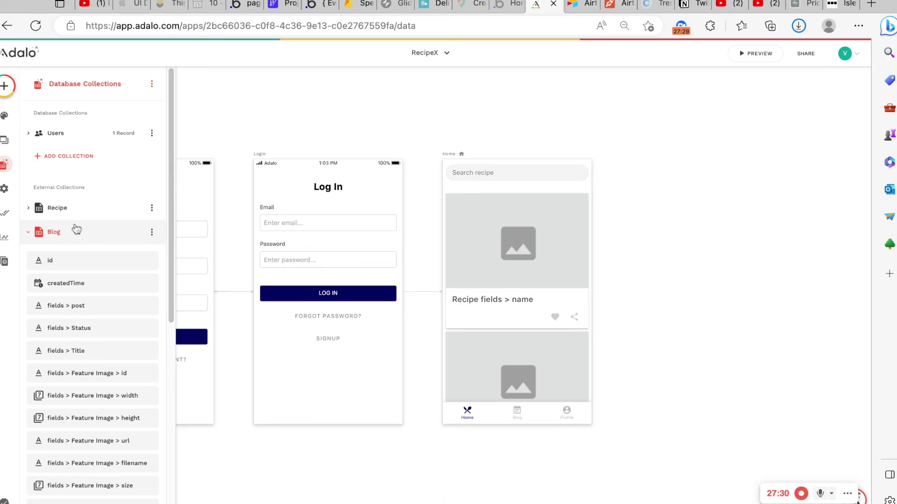
left_click(54, 232)
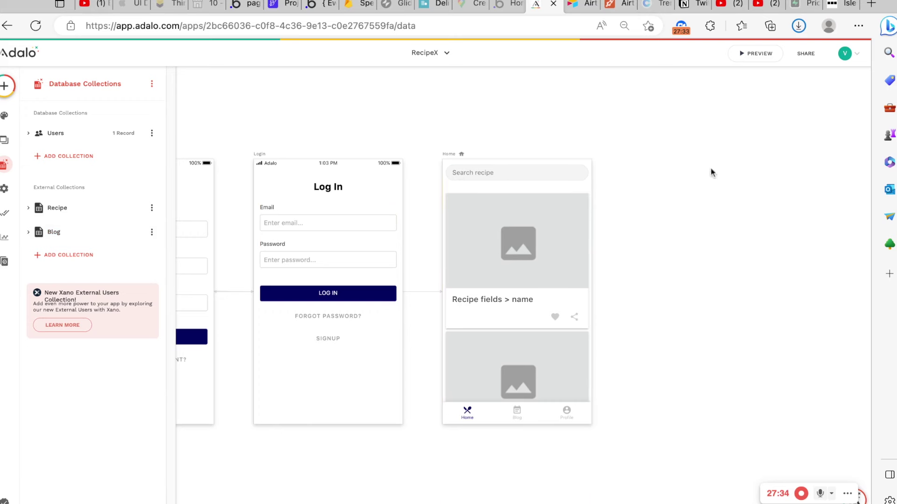
left_click(752, 60)
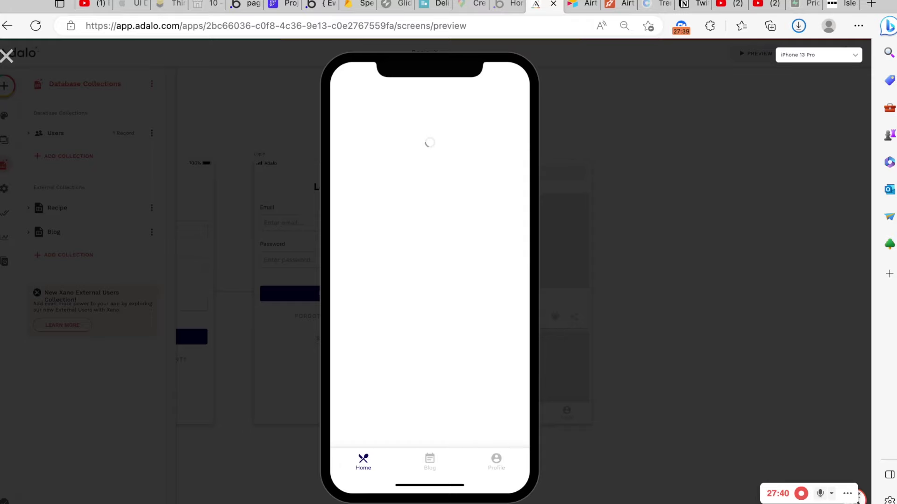
scroll(382, 198, "down", 10)
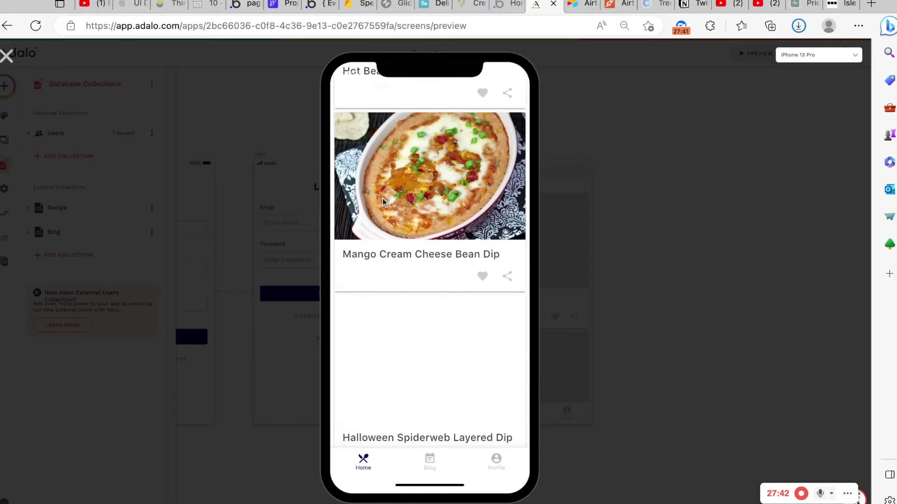
scroll(382, 198, "up", 10)
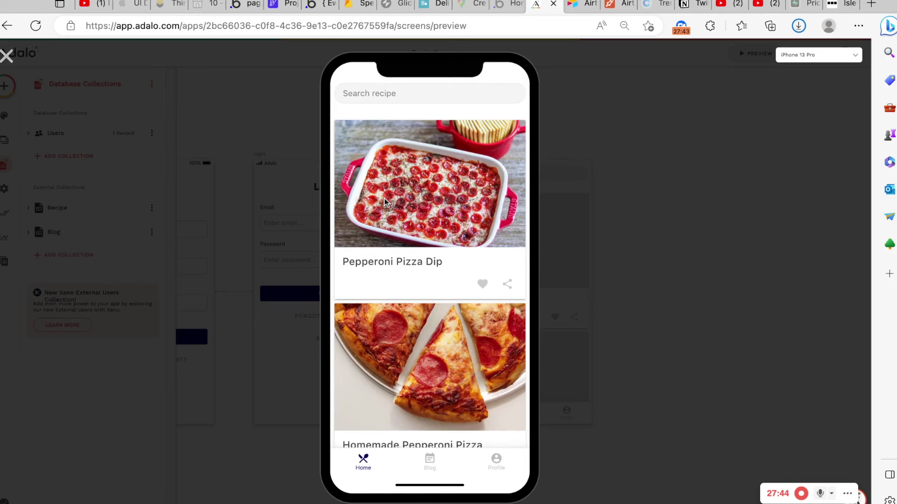
scroll(384, 201, "down", 10)
scroll(383, 203, "up", 10)
scroll(442, 170, "down", 10)
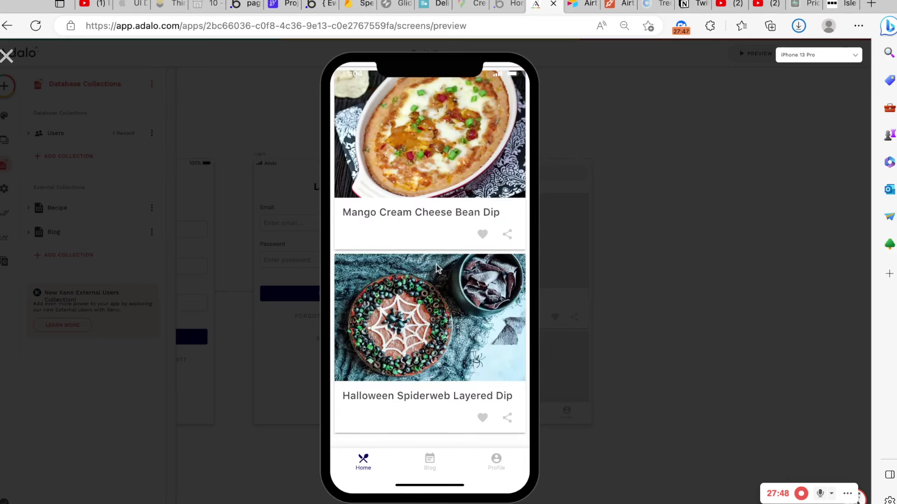
left_click(6, 55)
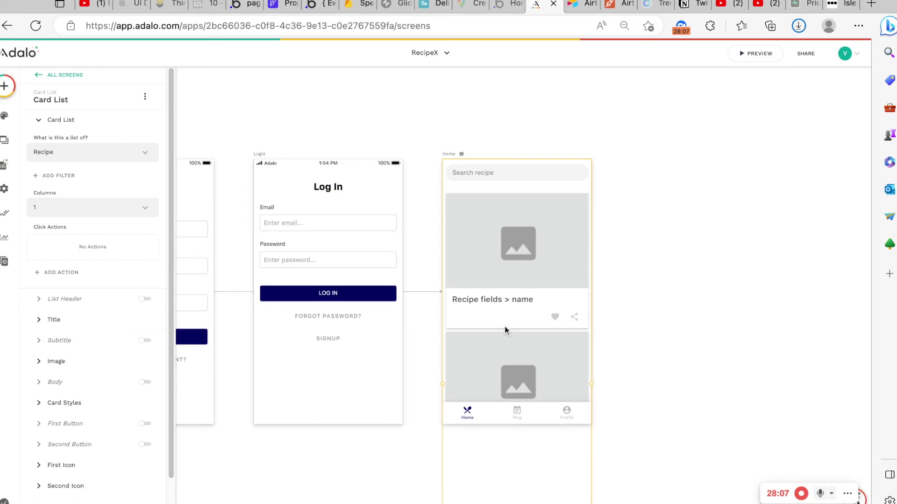
Abandon the new filter on the recipe card list and delete the Query Parameter filter
left_click(61, 176)
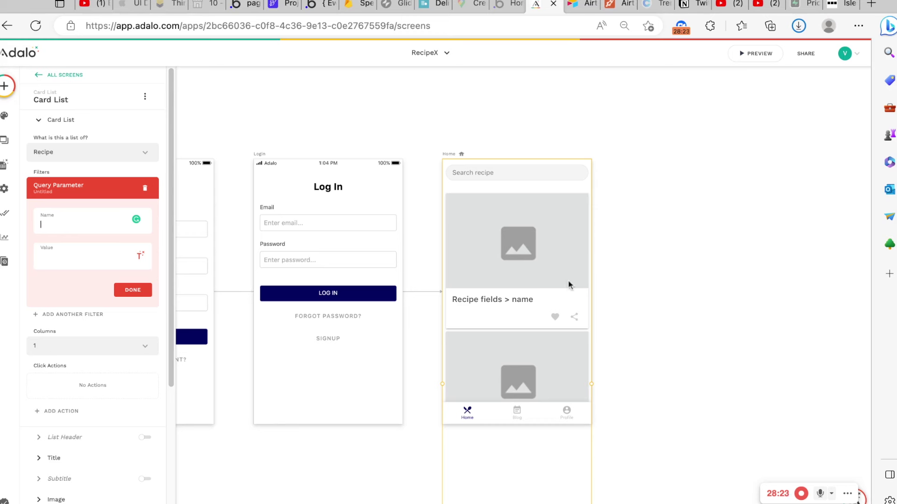
left_click(140, 256)
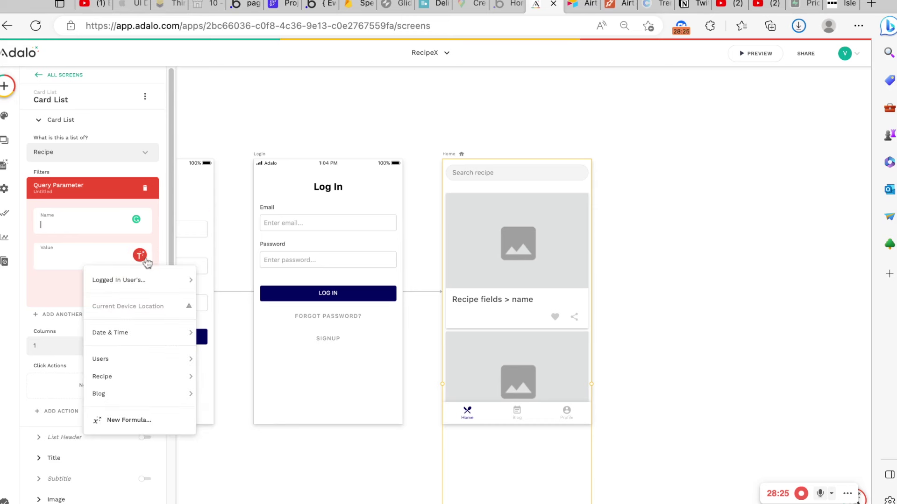
mouse_move(140, 377)
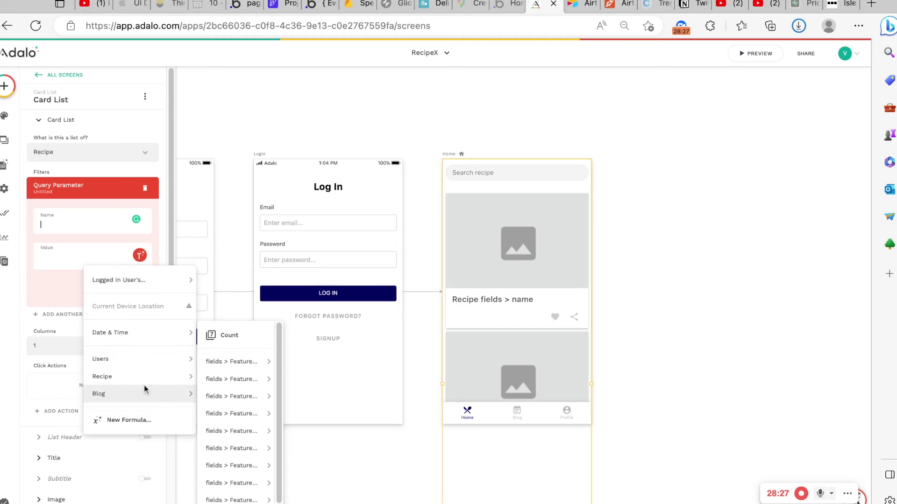
mouse_move(241, 378)
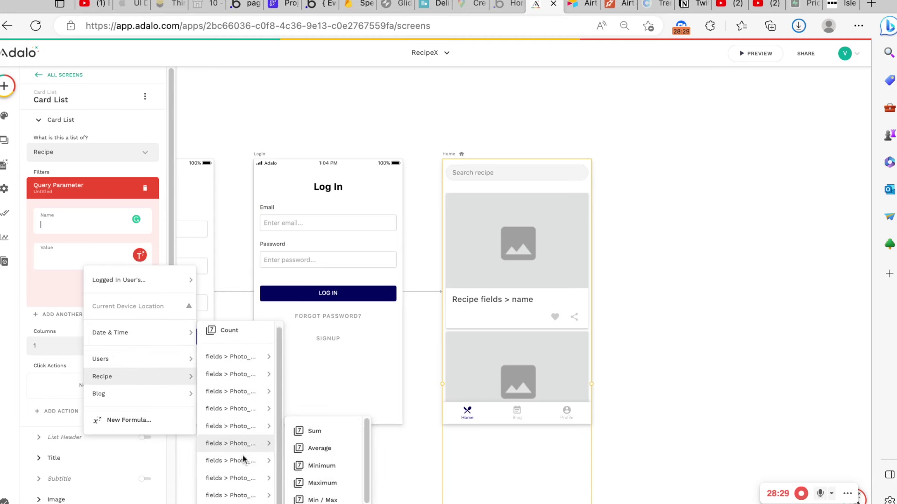
mouse_move(223, 395)
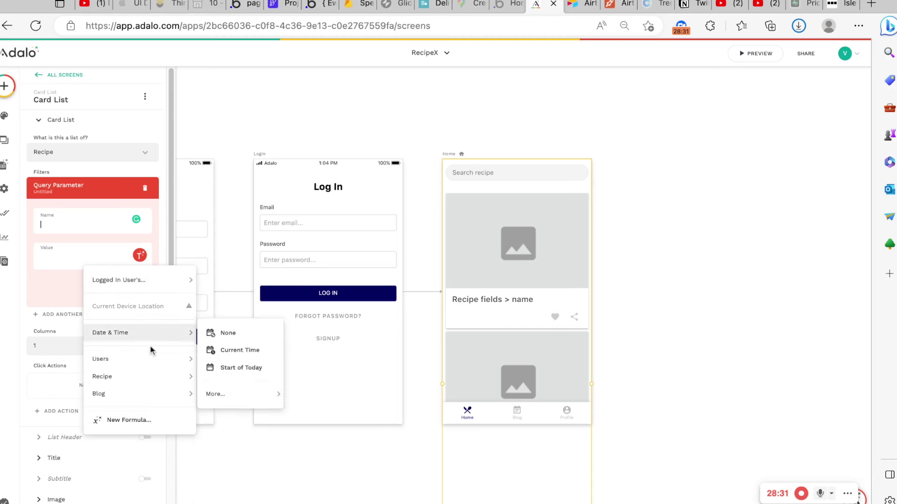
mouse_move(158, 331)
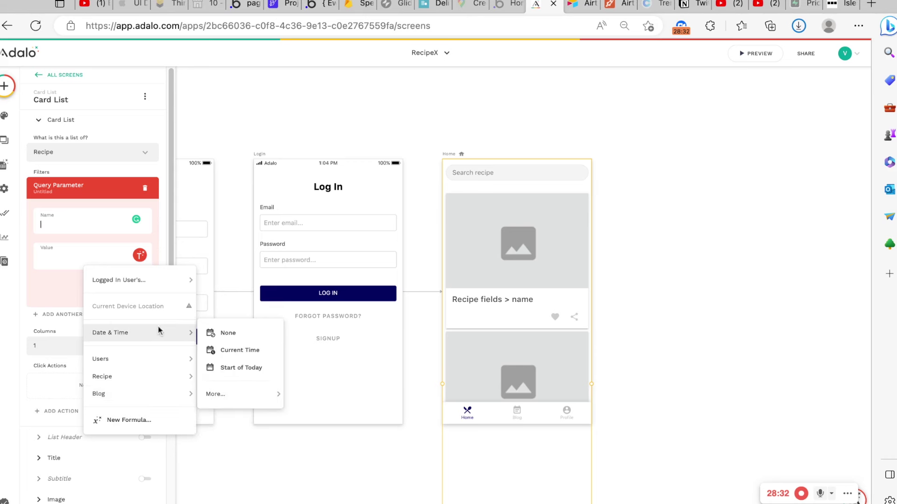
left_click(61, 258)
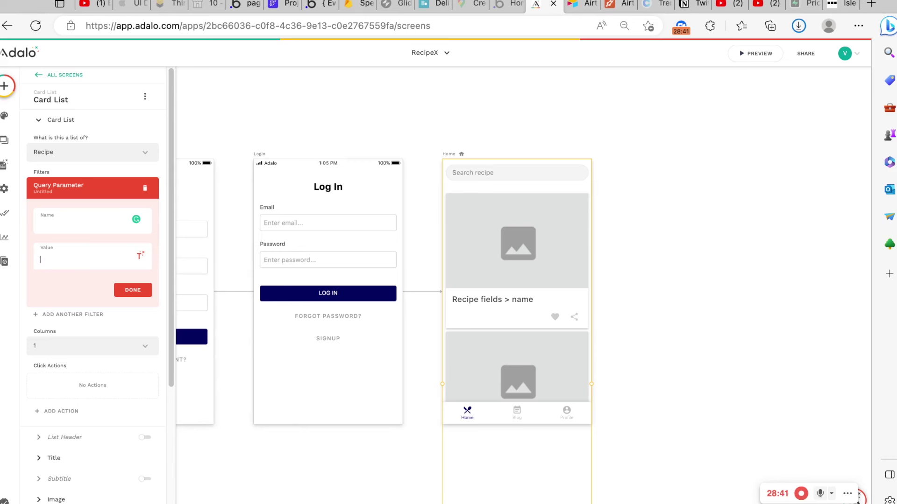
left_click(143, 190)
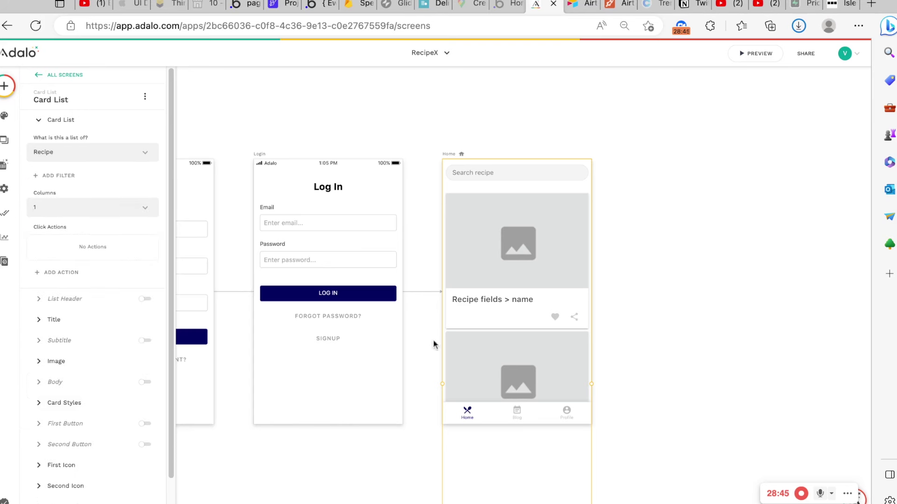
Create a new blank screen named 'Meal Details'
left_click(629, 243)
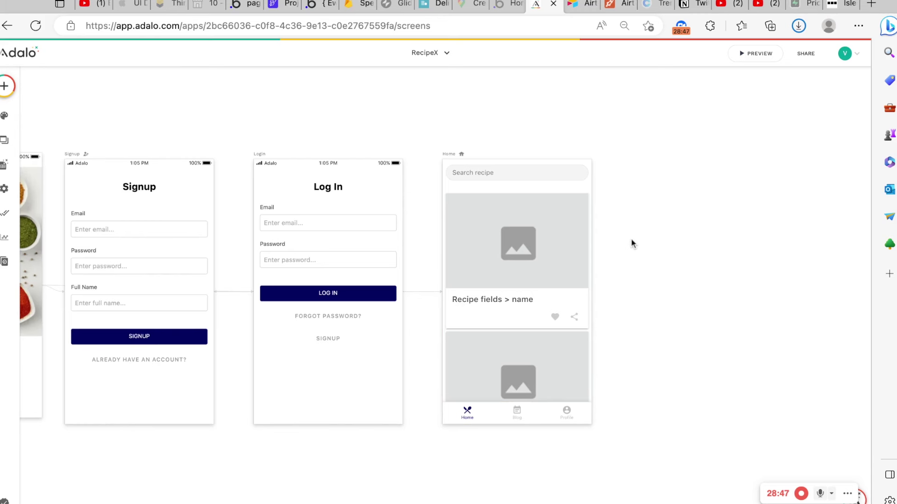
scroll(641, 202, "right", 2)
scroll(641, 205, "right", 5)
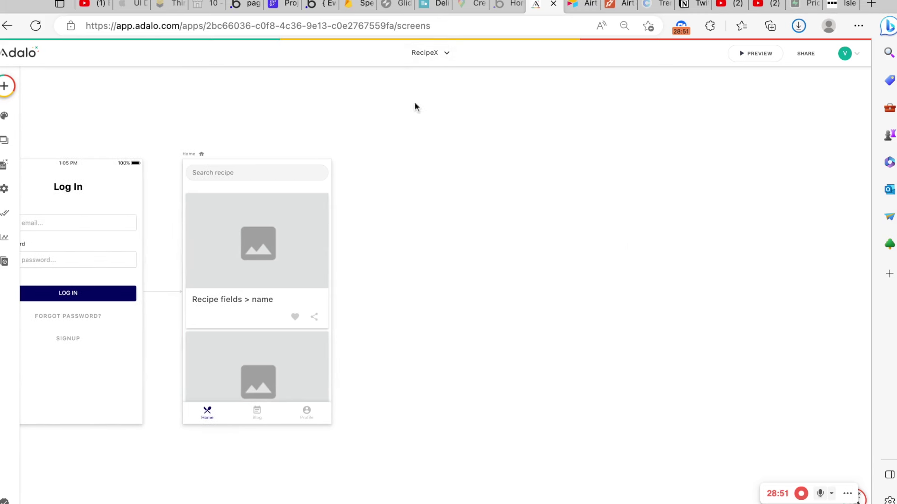
left_click(5, 86)
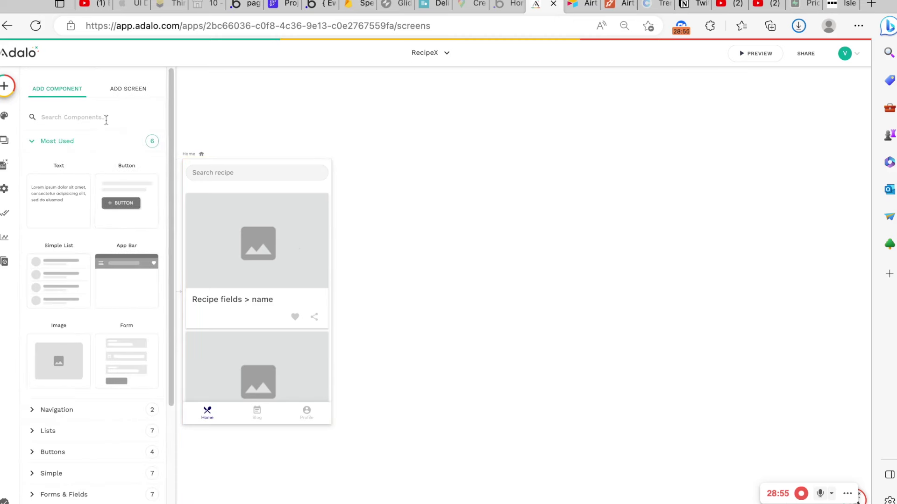
type("meal deatils")
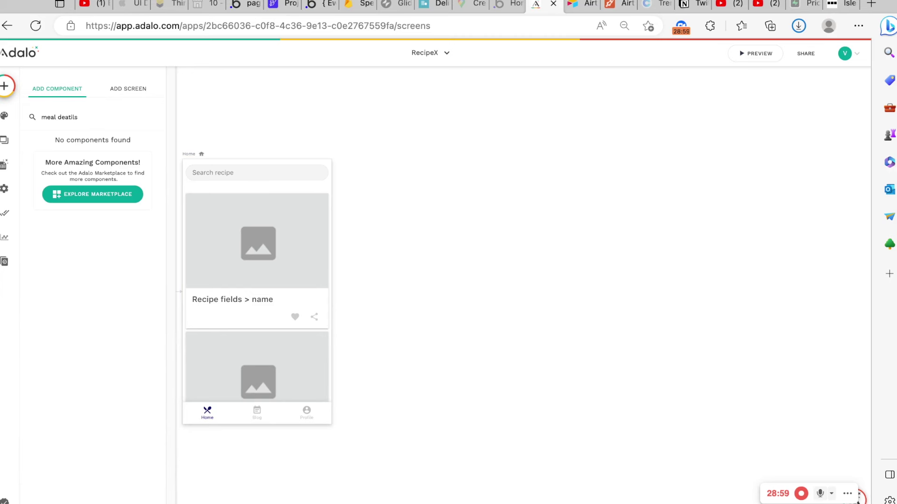
key("ctrl+shift+Left")
key("ctrl+shift+Left")
key("ctrl+c")
left_click(133, 94)
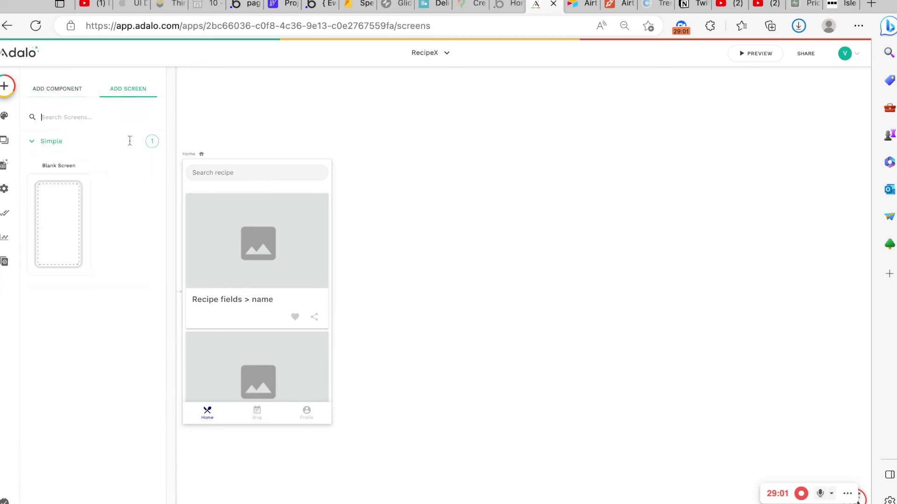
left_click(69, 209)
key("ctrl+v")
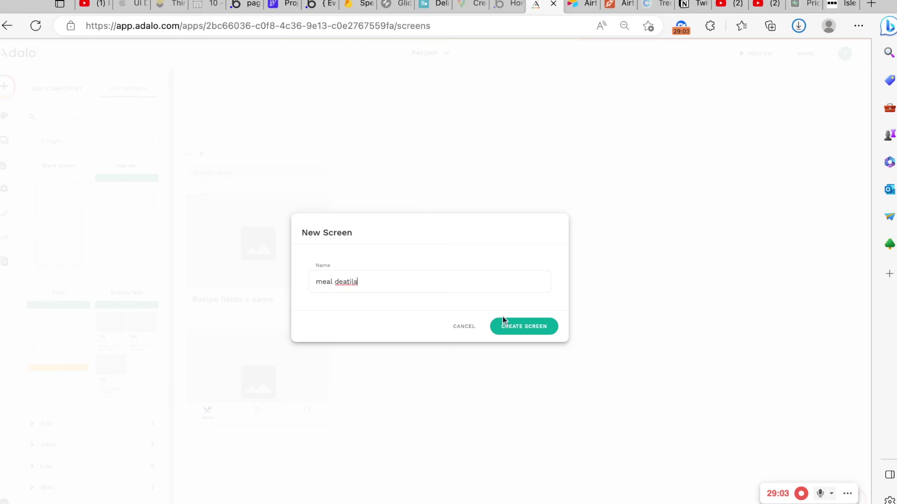
key("BackSpace")
key("BackSpace")
key("BackSpace")
key("BackSpace")
type("tails")
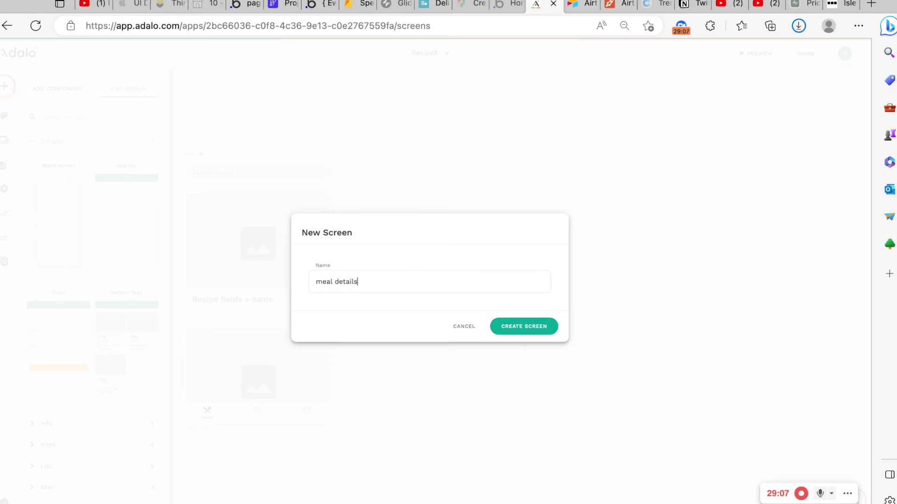
left_click(531, 330)
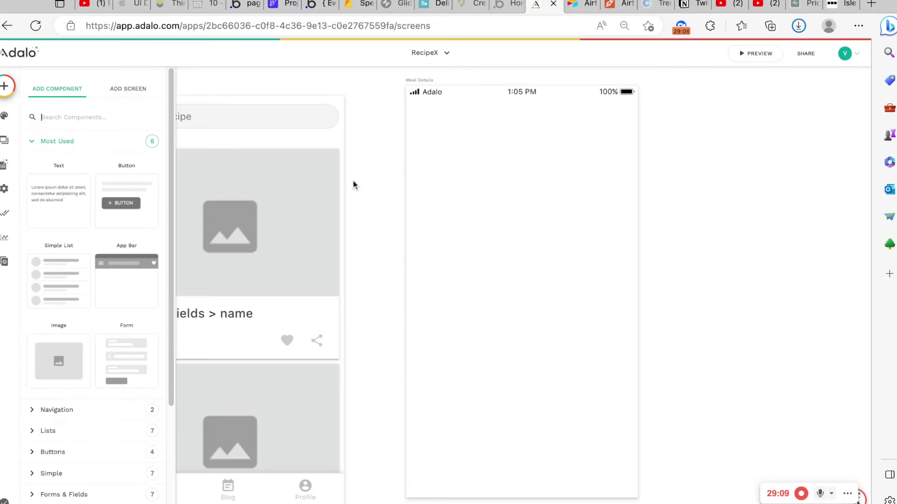
Give the Home recipe card list a Link action to the Meal Details screen
left_click(241, 285)
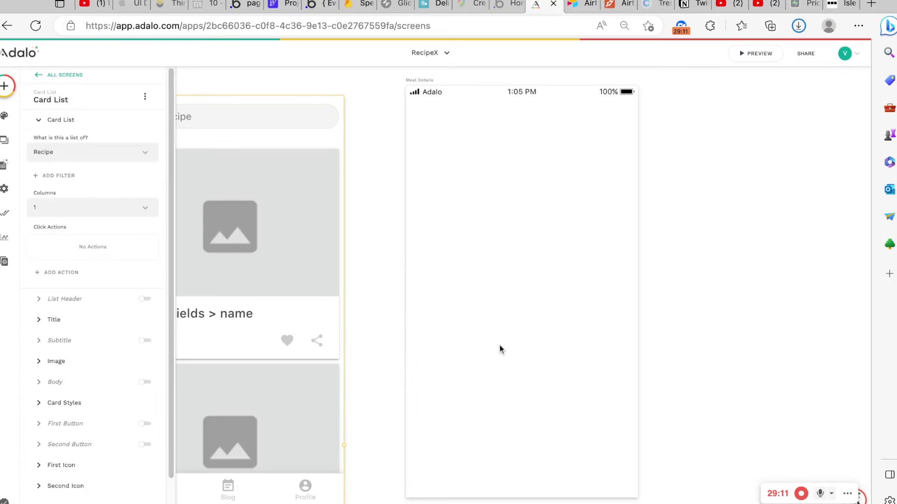
scroll(83, 315, "down", 1)
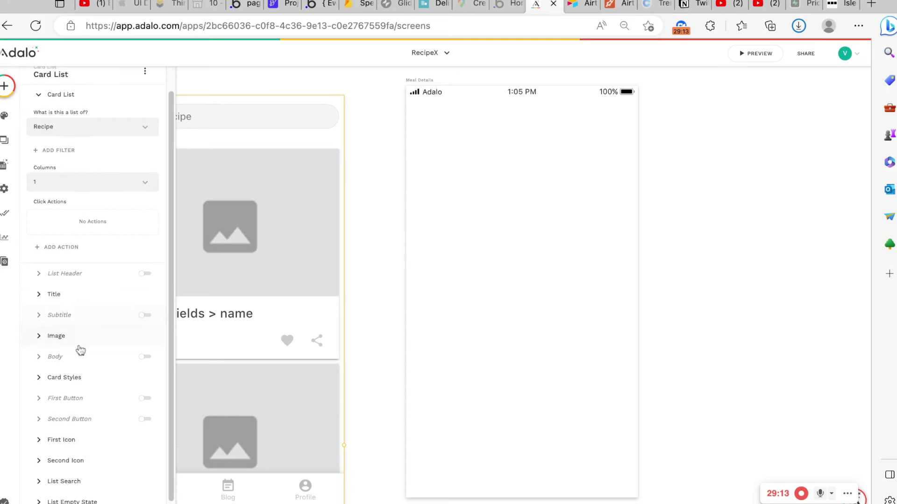
scroll(78, 398, "down", 1)
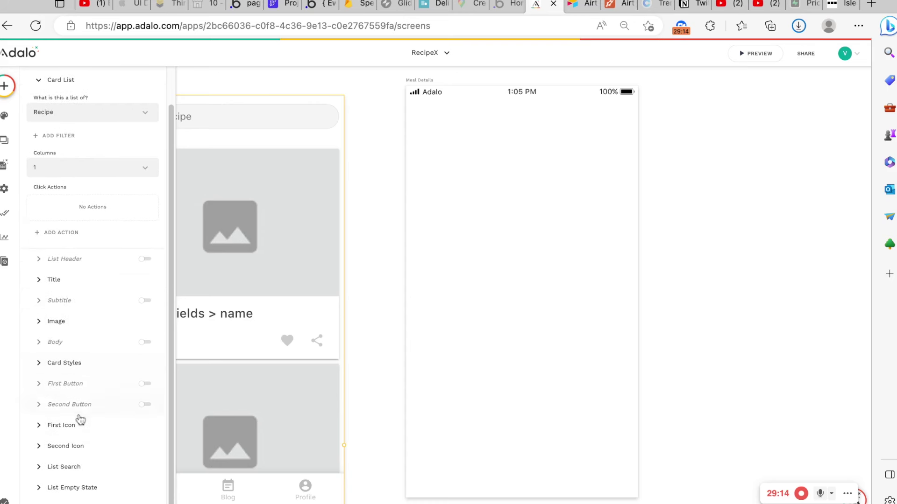
left_click(76, 231)
left_click(202, 334)
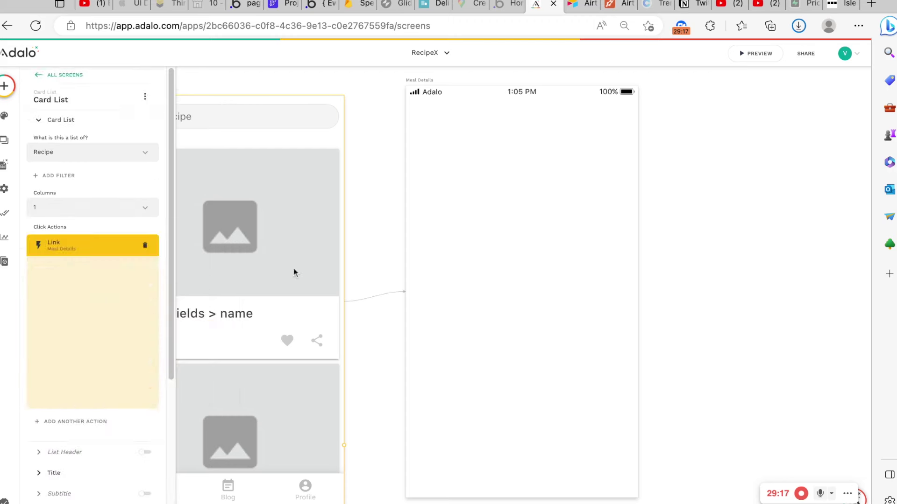
left_click(135, 394)
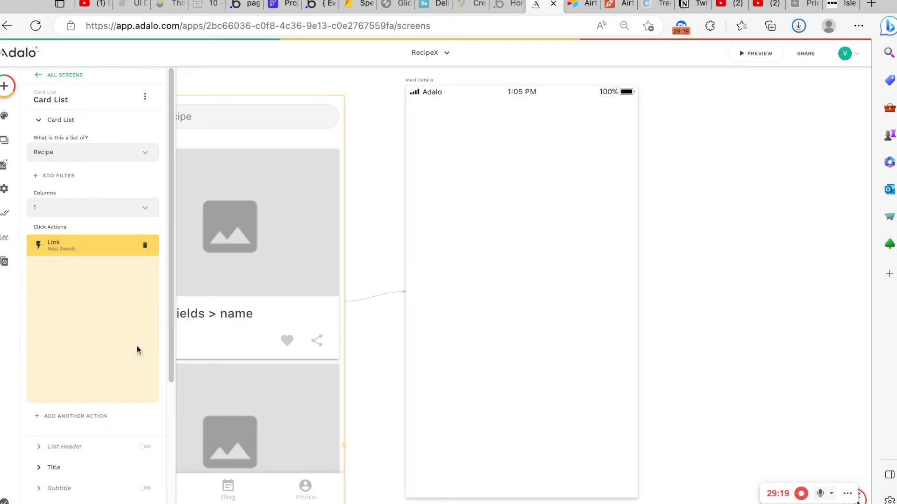
left_click(5, 89)
Add an image bound to Current Recipe photo_urls > url, with a text element below it
left_click_drag(57, 340, 522, 187)
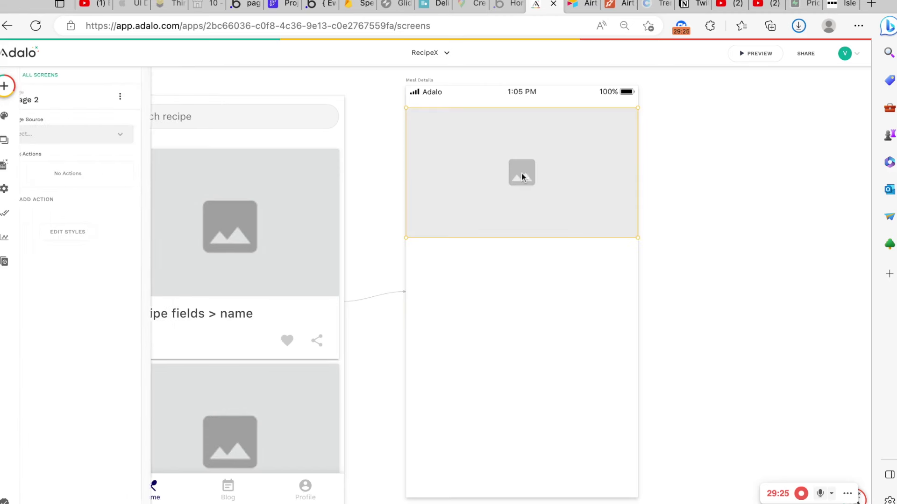
left_click(70, 134)
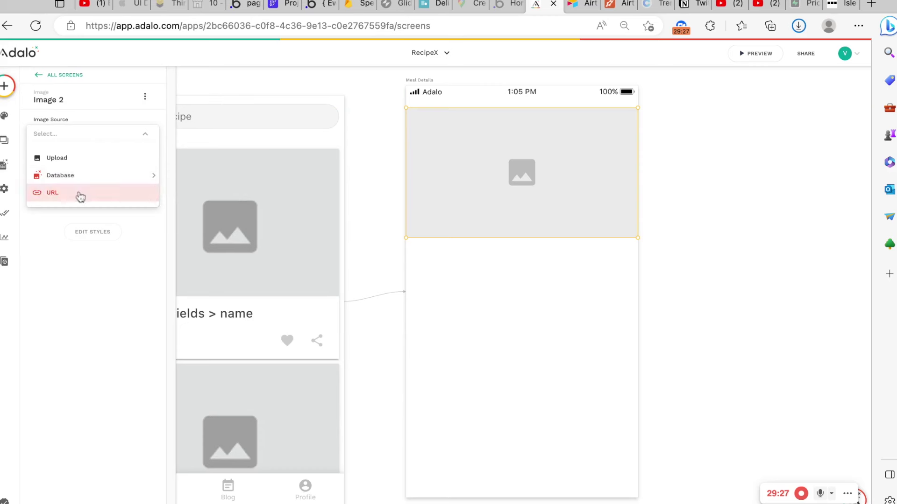
left_click(81, 196)
left_click(145, 154)
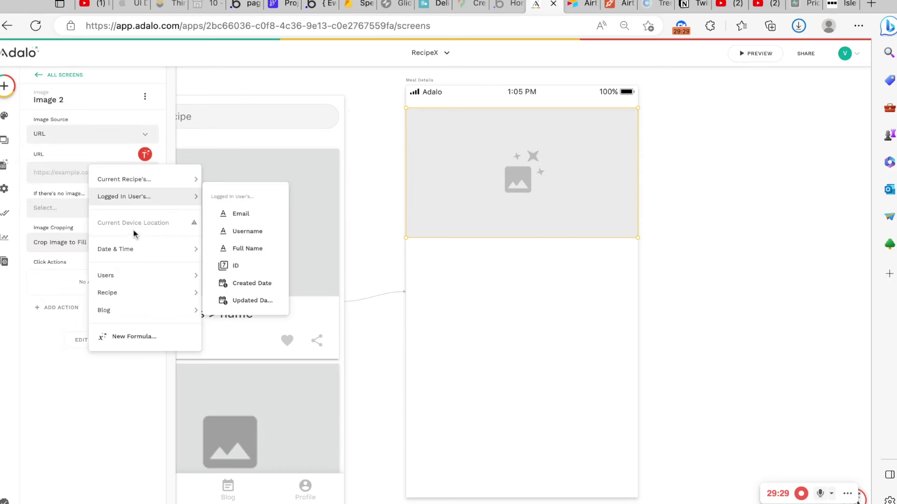
mouse_move(151, 177)
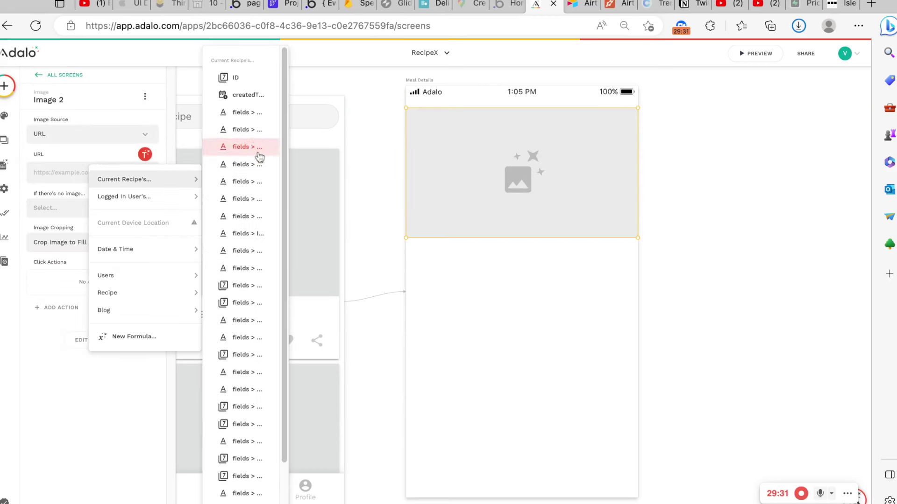
left_click(243, 322)
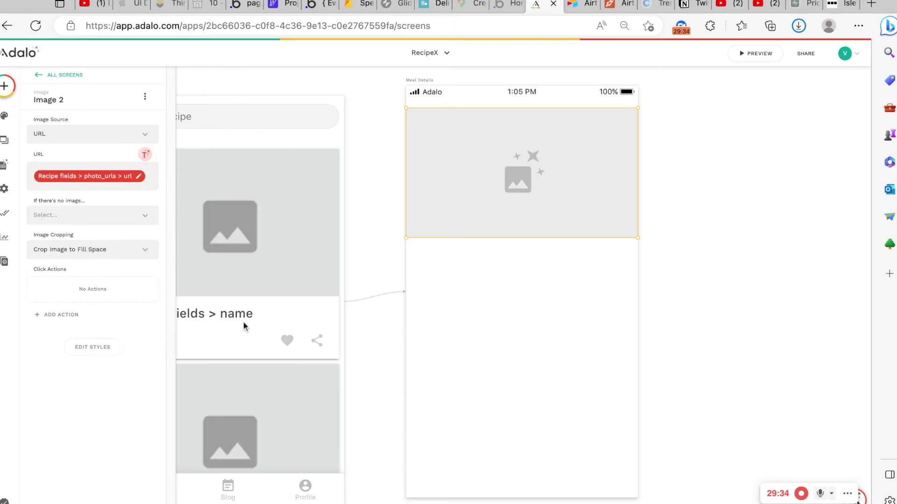
left_click(5, 86)
left_click_drag(60, 196, 439, 253)
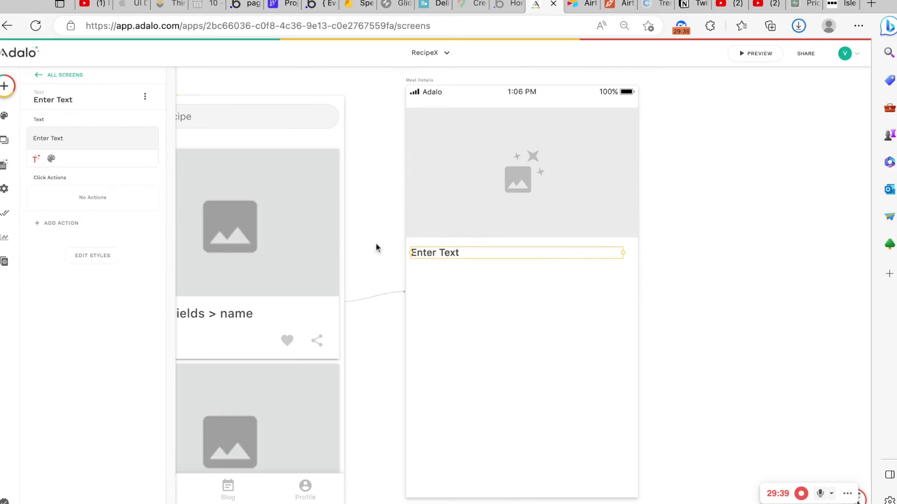
Bind the text to the current recipe's Name, at size 20 and Semi Bold
left_click(43, 160)
mouse_move(131, 183)
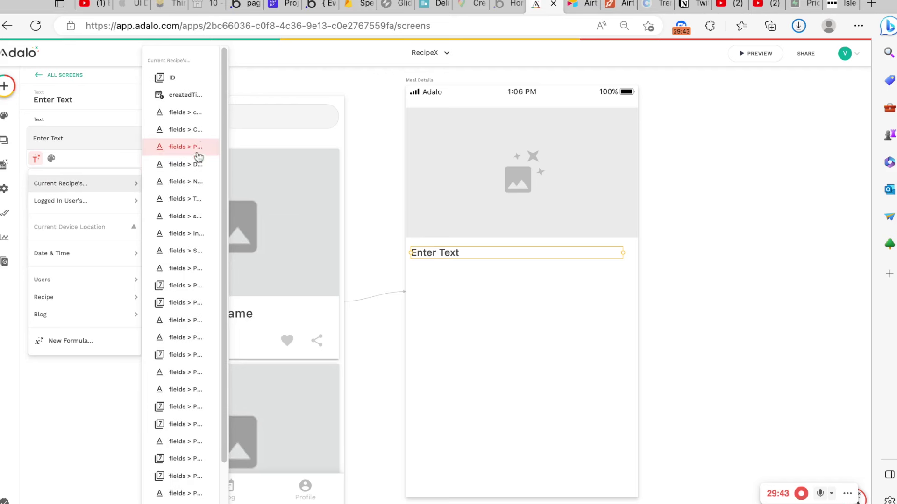
left_click(189, 181)
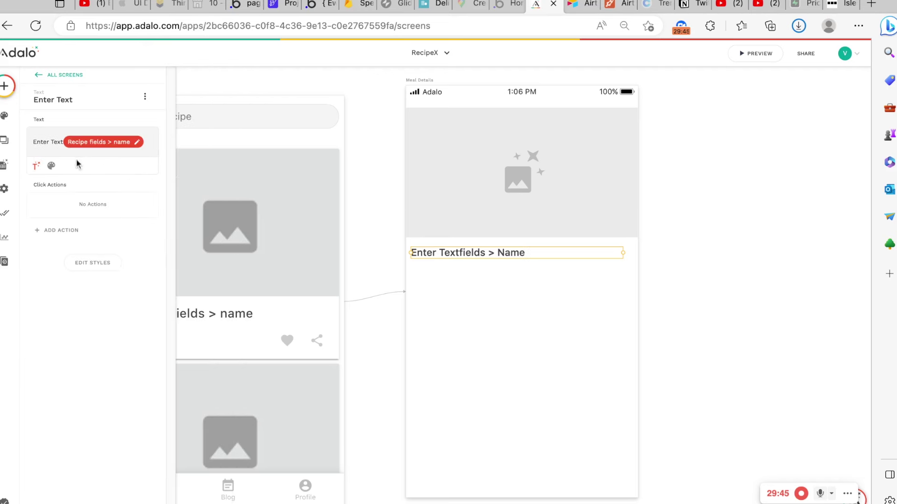
left_click(51, 166)
double_click(123, 166)
type("20")
left_click(102, 166)
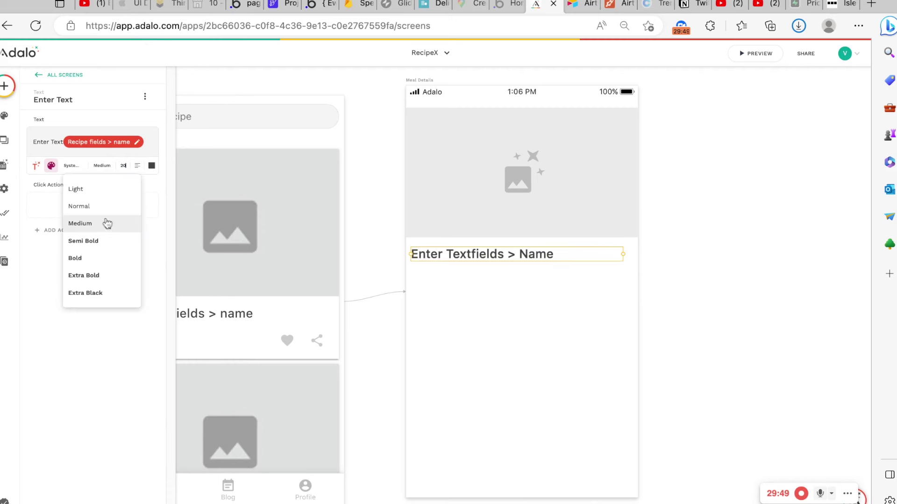
left_click(101, 241)
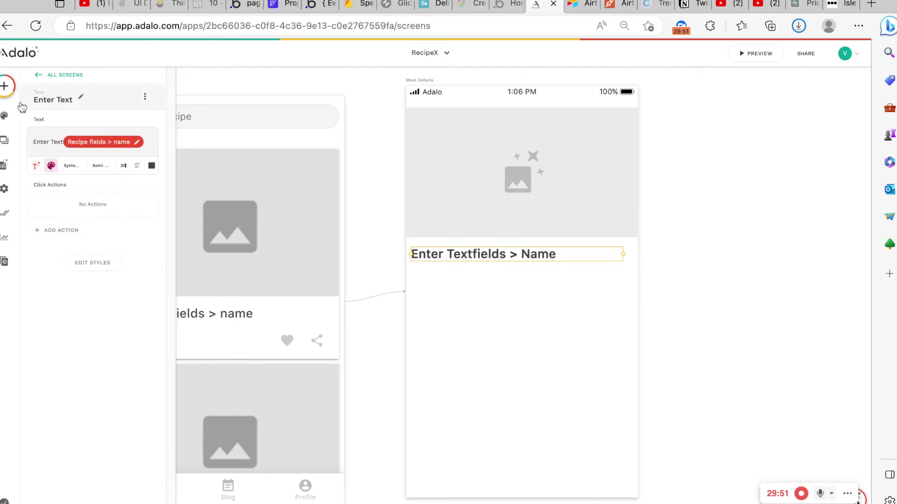
Add a second text below the name, bound to the current recipe's Direction field
left_click(7, 88)
left_click_drag(58, 205, 441, 275)
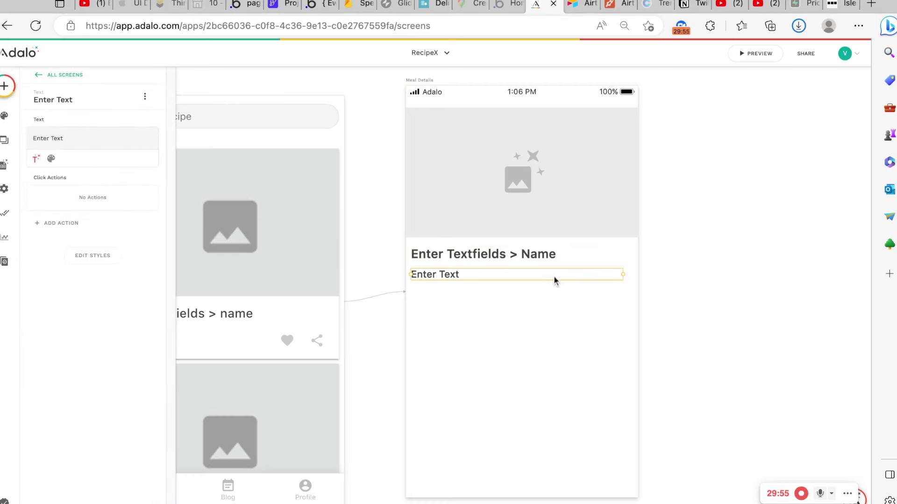
double_click(57, 138)
triple_click(61, 138)
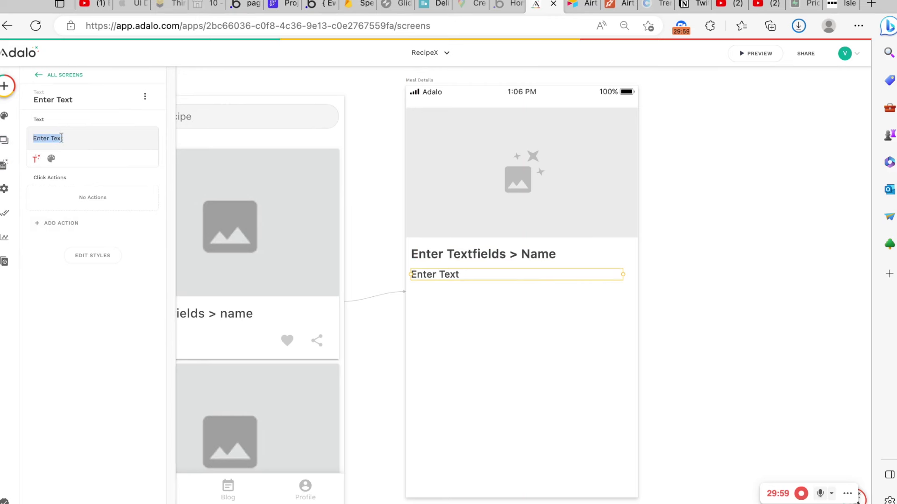
left_click(36, 159)
mouse_move(89, 201)
mouse_move(101, 183)
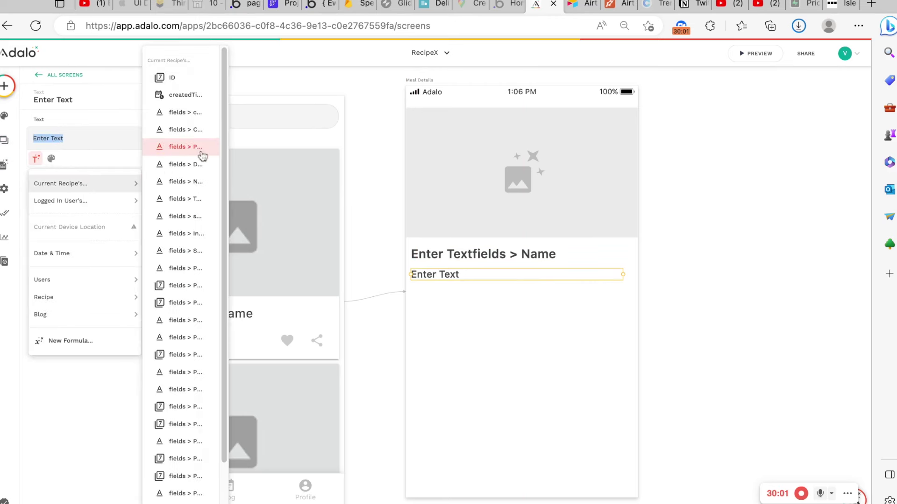
left_click(201, 170)
left_click(52, 166)
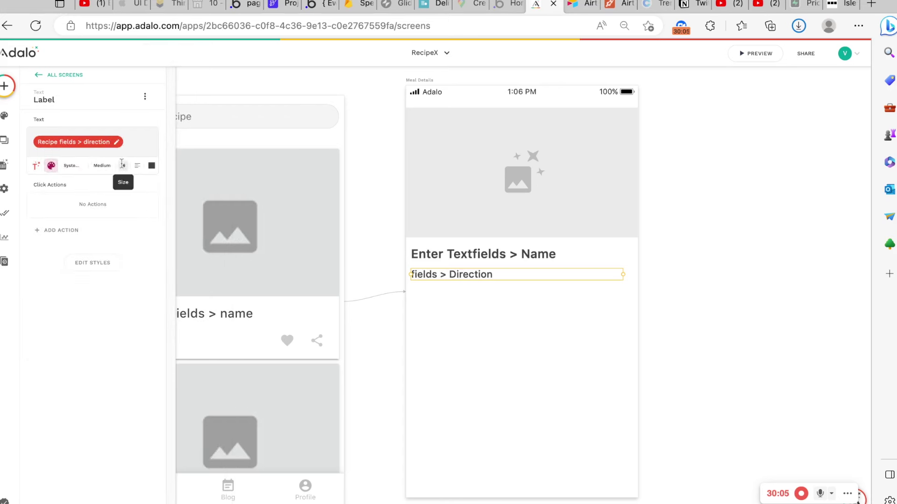
Place a trial button on Meal Details and delete it
left_click(4, 86)
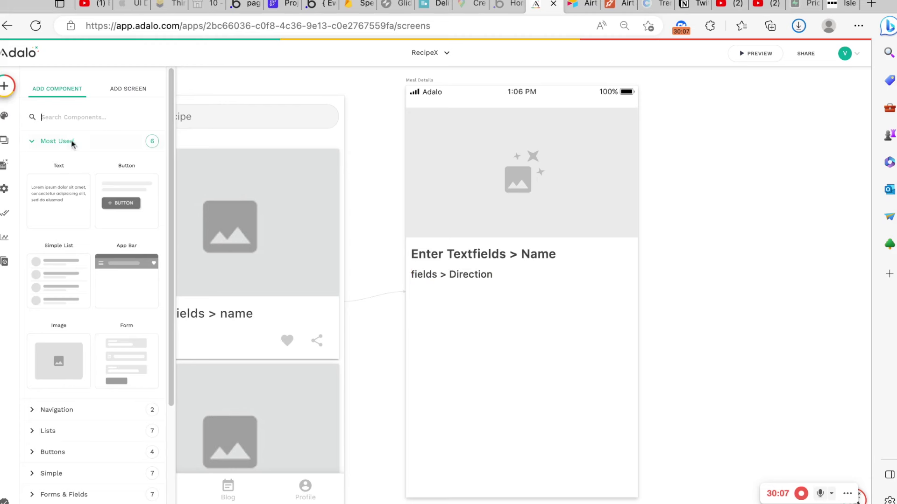
left_click_drag(104, 191, 507, 334)
key("Delete")
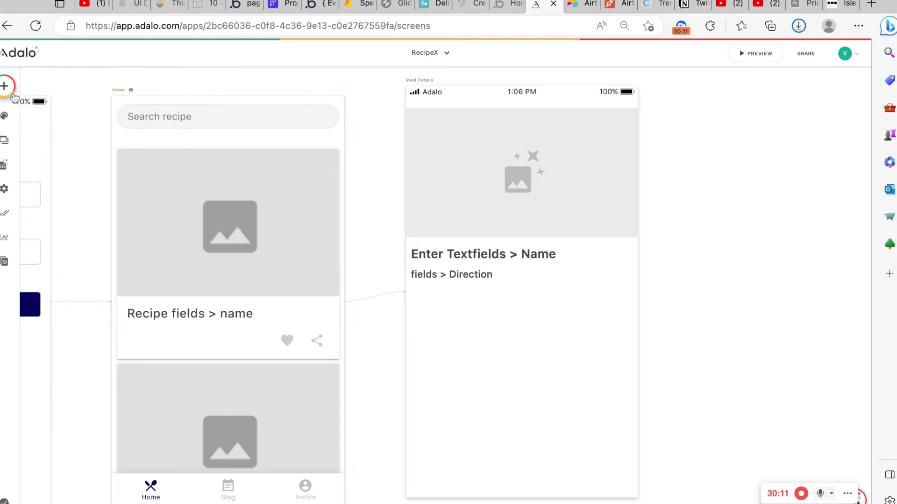
Add an 'Ingredients' heading text below the Direction text, size 20 and Semi Bold
left_click(6, 86)
left_click_drag(56, 191, 425, 304)
key("ctrl+a")
type("Ingre")
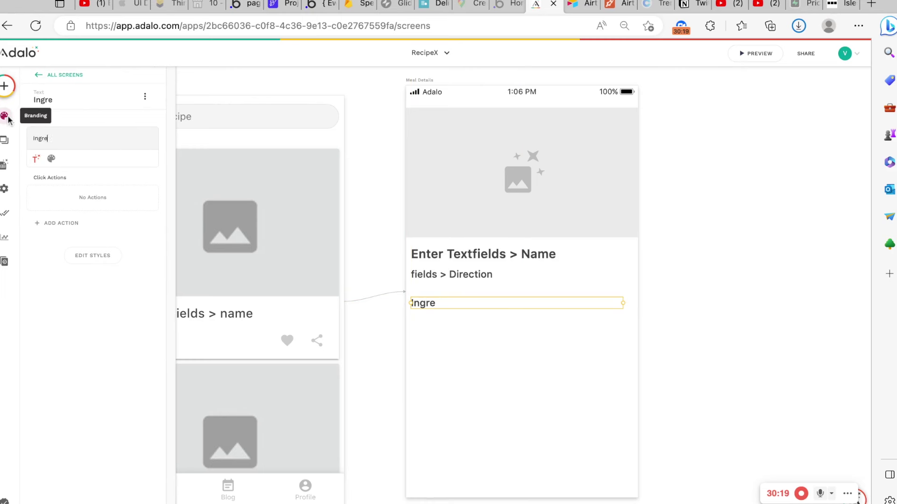
type("dient")
key("BackSpace")
key("BackSpace")
key("BackSpace")
key("BackSpace")
left_click(52, 159)
double_click(124, 158)
type("20")
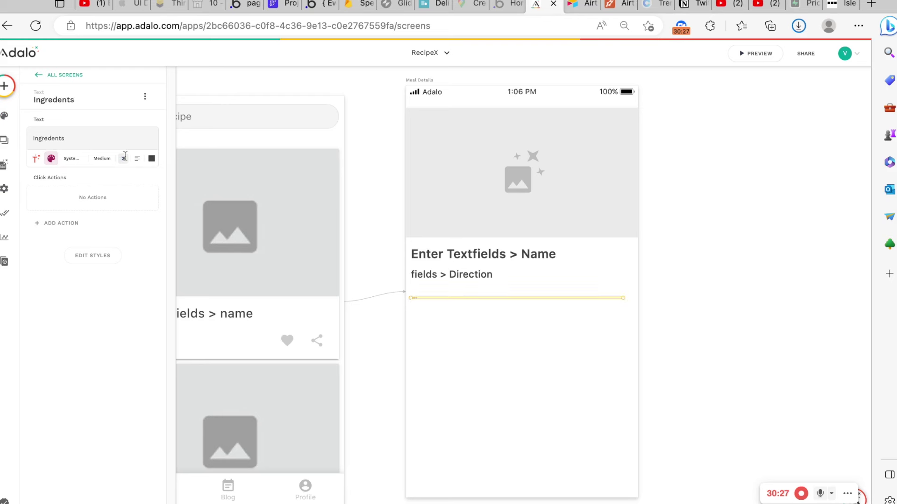
left_click(109, 160)
left_click(96, 234)
left_click(467, 293)
left_click(464, 275)
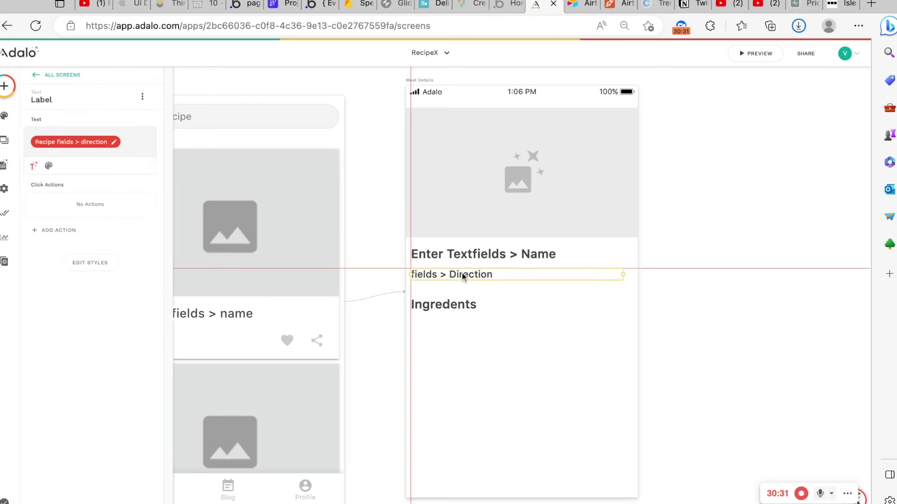
left_click(483, 309)
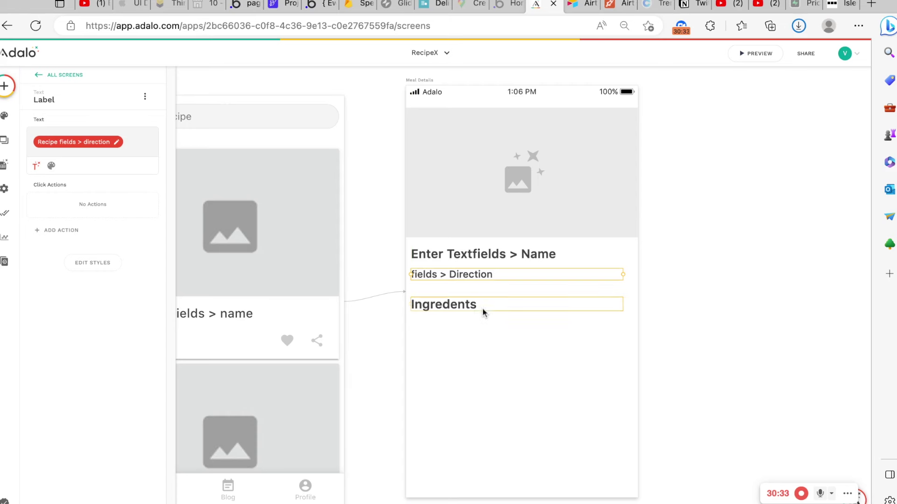
Add a text under the heading bound to the current recipe's Ingredients field
left_click(5, 86)
left_click_drag(72, 204, 443, 327)
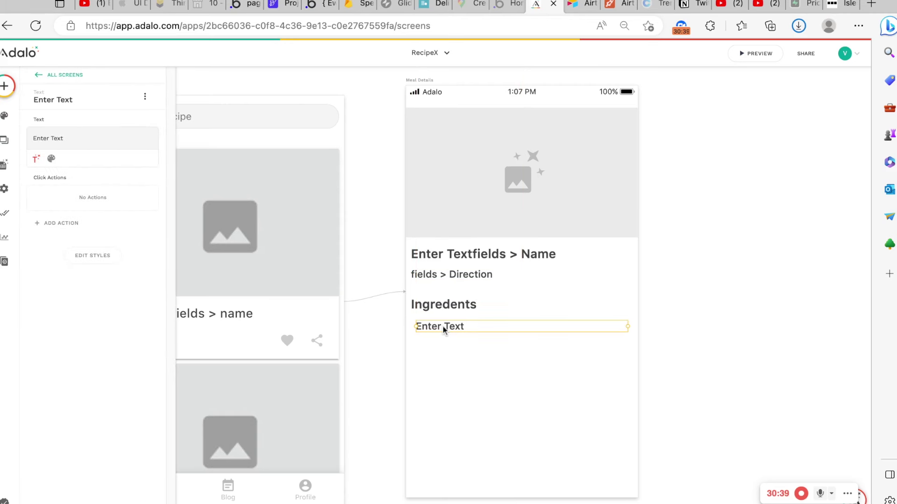
left_click_drag(443, 327, 438, 326)
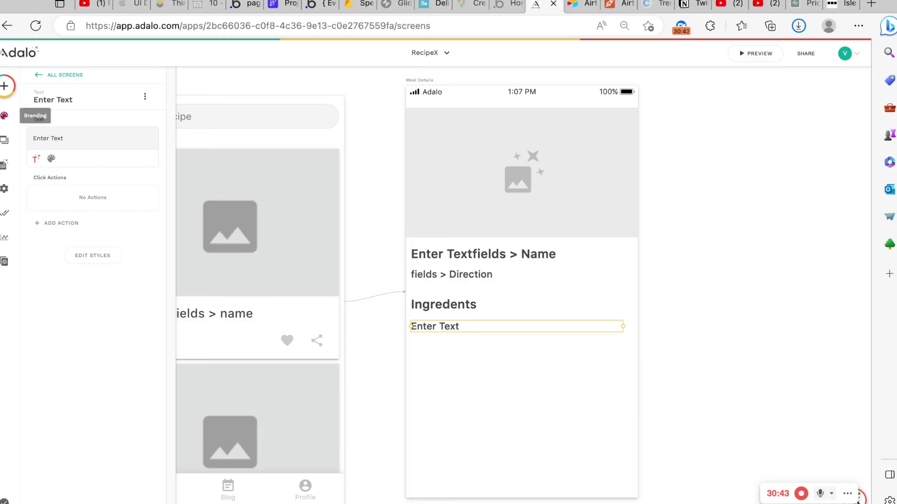
triple_click(64, 146)
left_click(36, 159)
mouse_move(89, 186)
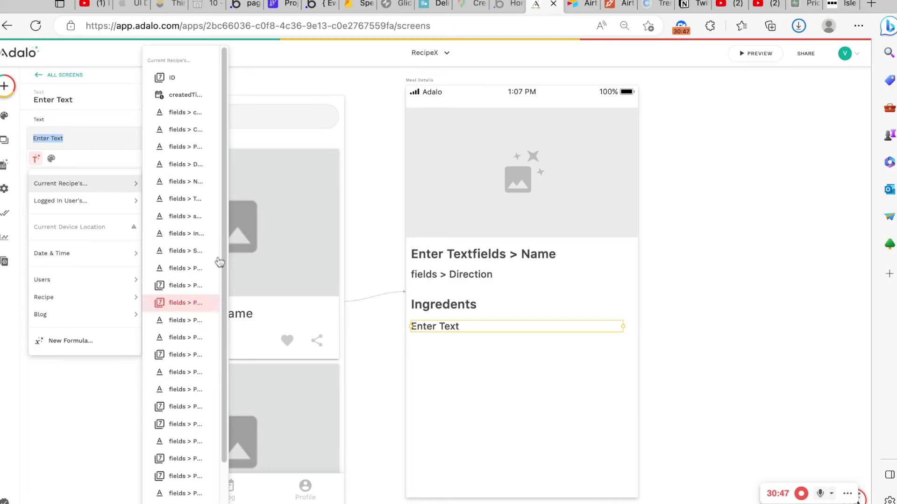
scroll(210, 285, "down", 2)
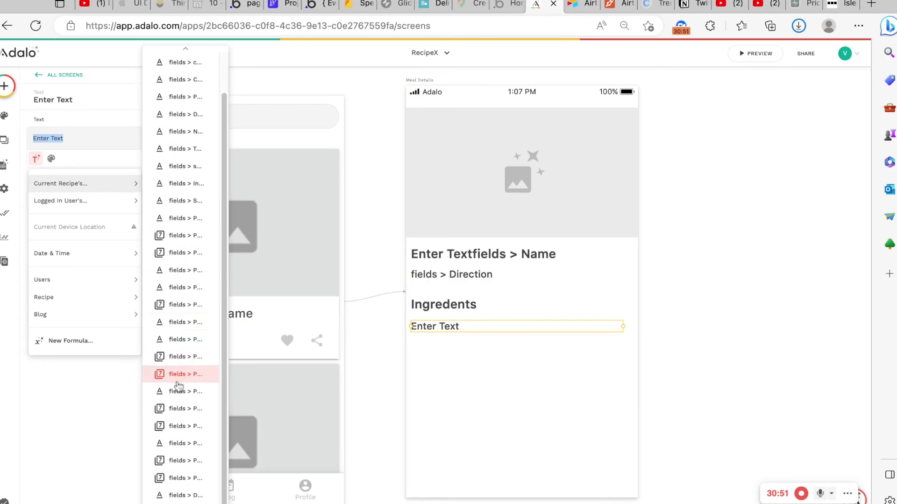
left_click(189, 187)
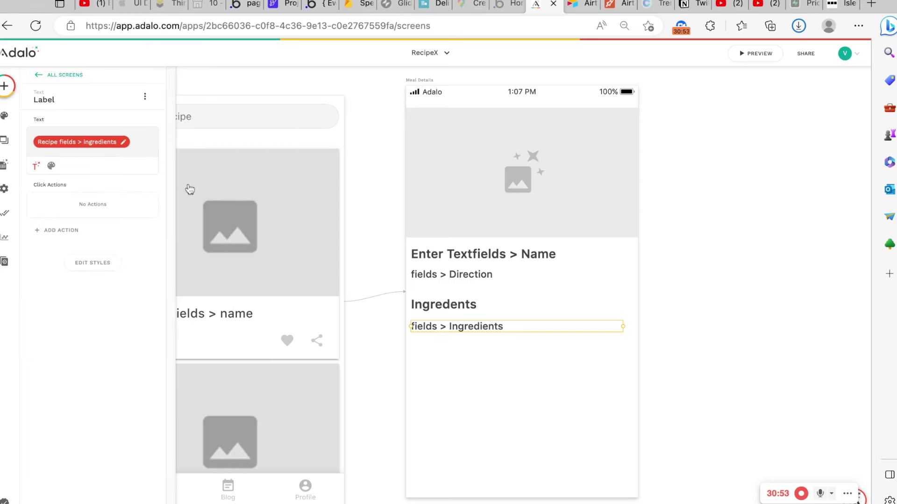
left_click(511, 343)
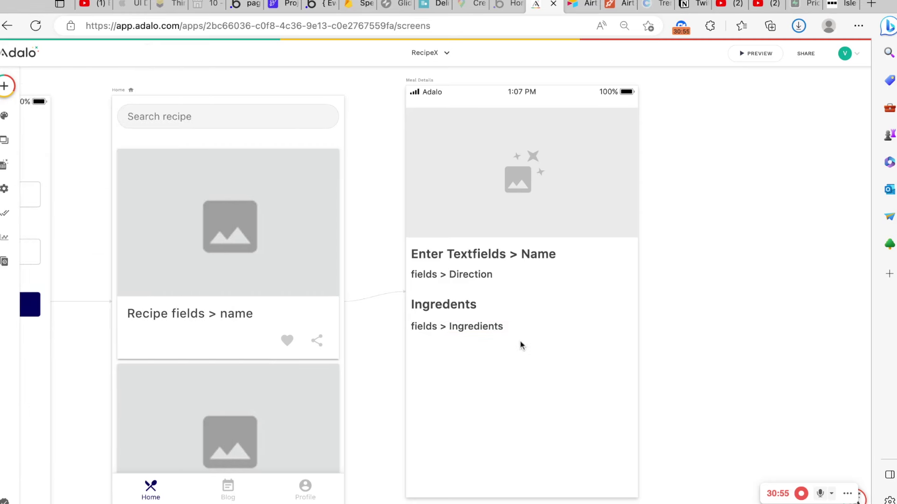
scroll(522, 346, "up", 1)
scroll(520, 333, "down", 2)
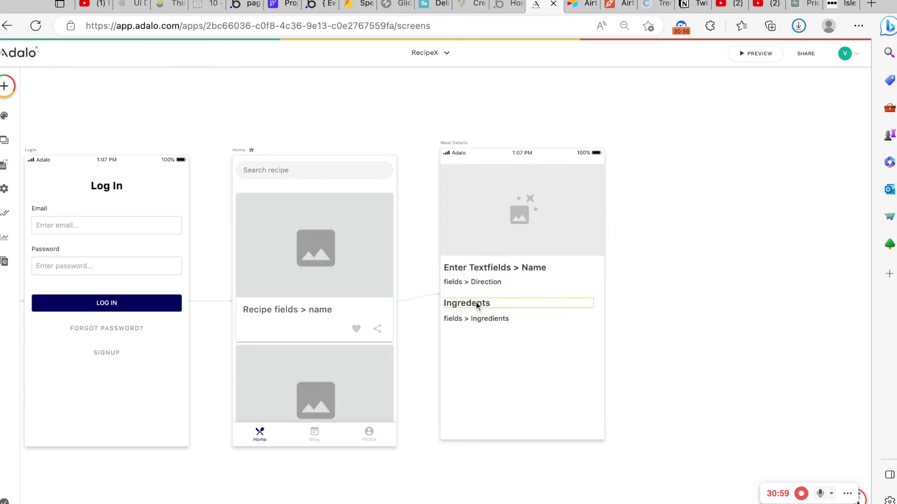
Group the Ingredients texts, group the name and Direction texts, then group both with the image
left_click(483, 318)
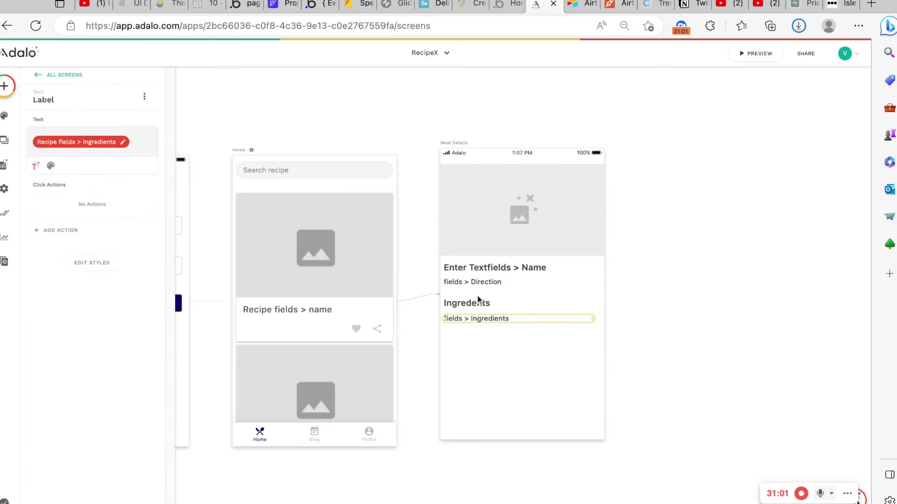
left_click(478, 303, "shift")
left_click(136, 122)
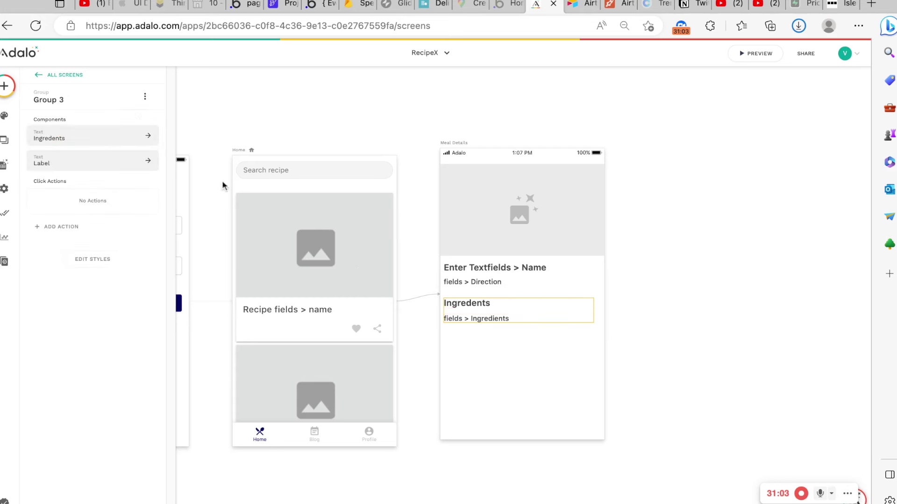
left_click(465, 281)
left_click(472, 267, "shift")
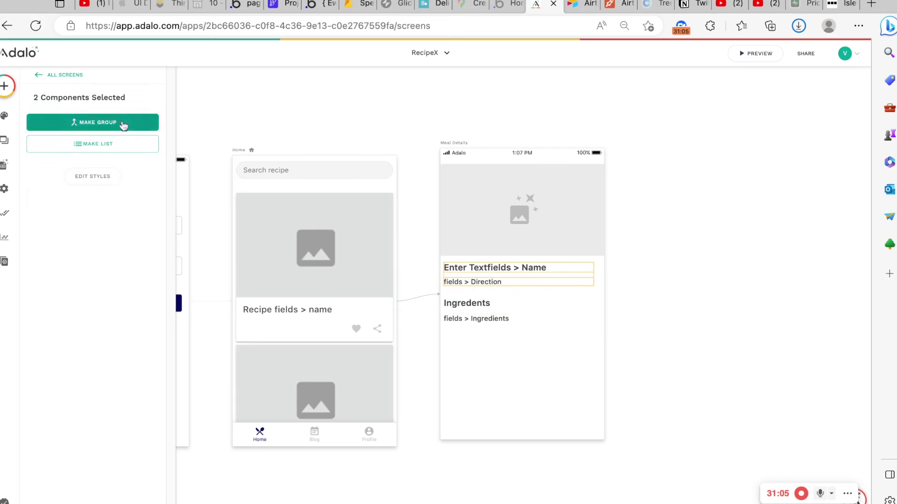
left_click(124, 126)
left_click(517, 319)
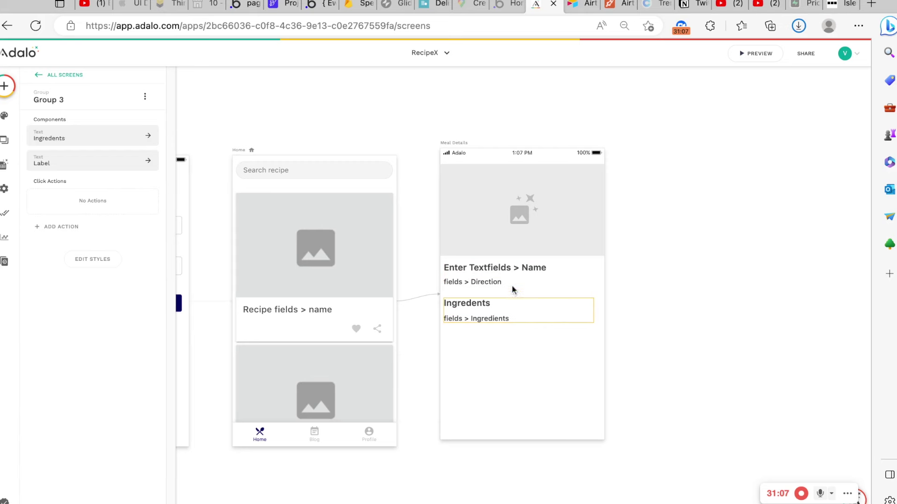
left_click(513, 286, "shift")
left_click(499, 240, "shift")
left_click(136, 124)
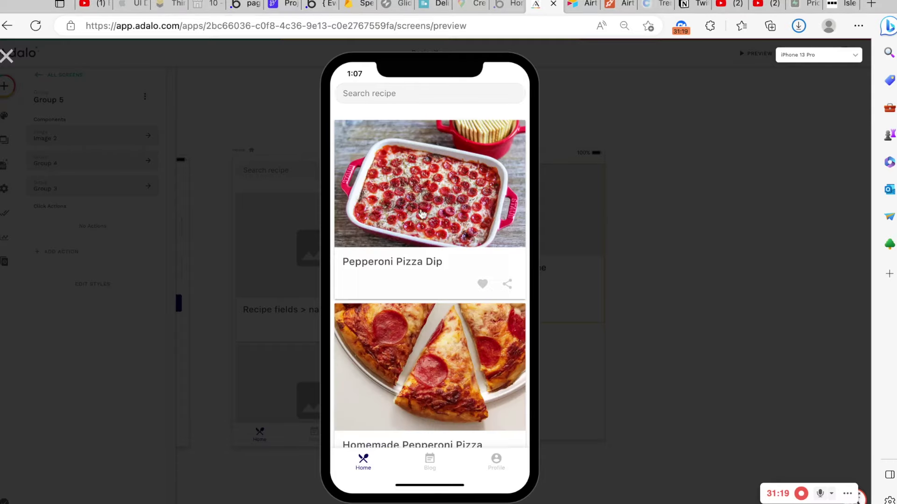
View Pepperoni Pizza Dip's Meal Details in the preview, scroll through it, and close the preview
left_click(422, 214)
scroll(452, 301, "down", 2)
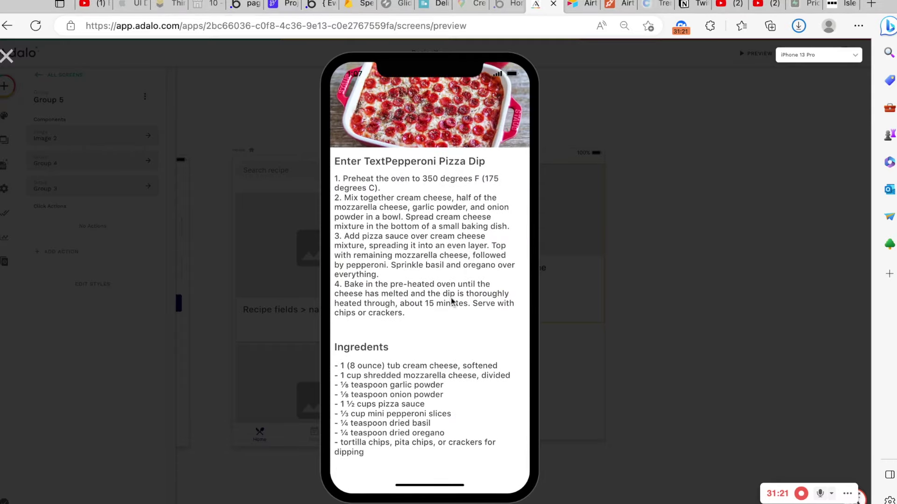
scroll(452, 301, "up", 2)
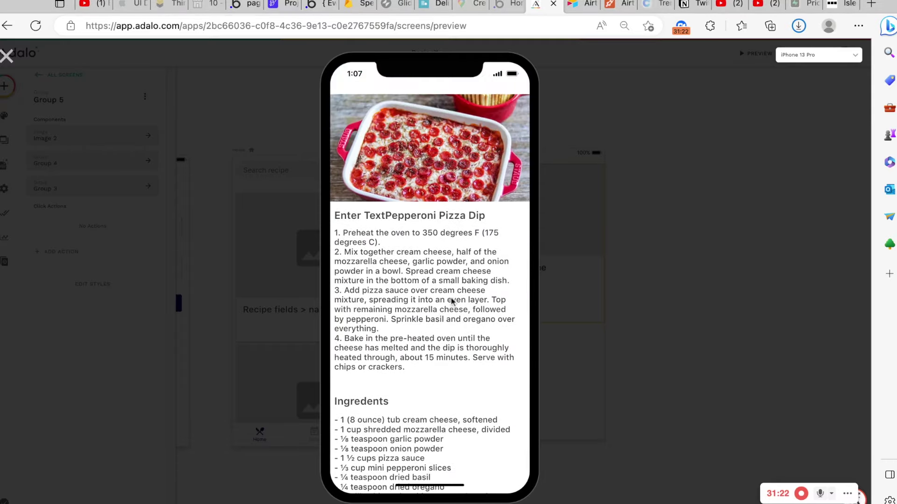
left_click(6, 56)
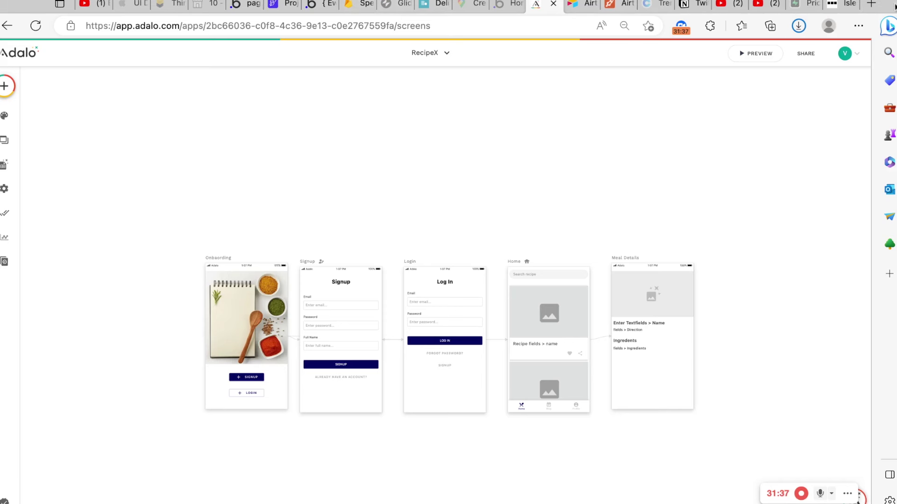
Open stripe.com in a new browser tab and switch the Stripe dashboard to test mode
left_click(871, 4)
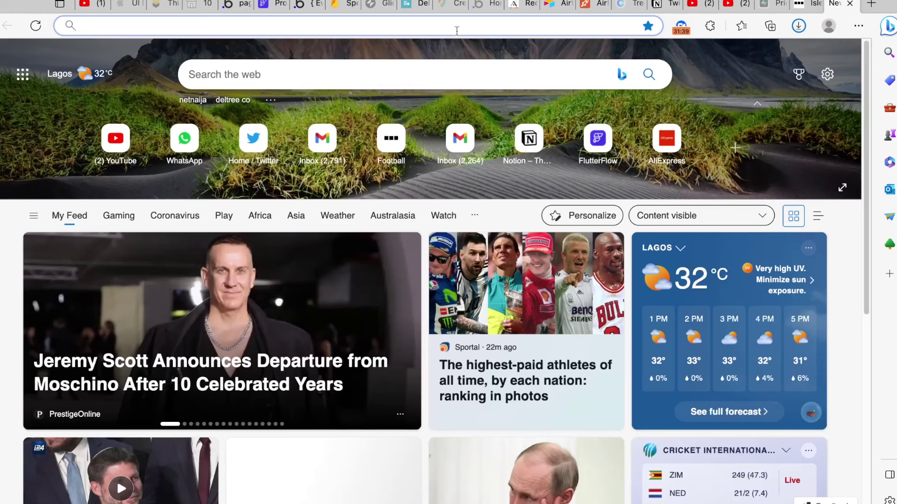
type("stripe.com")
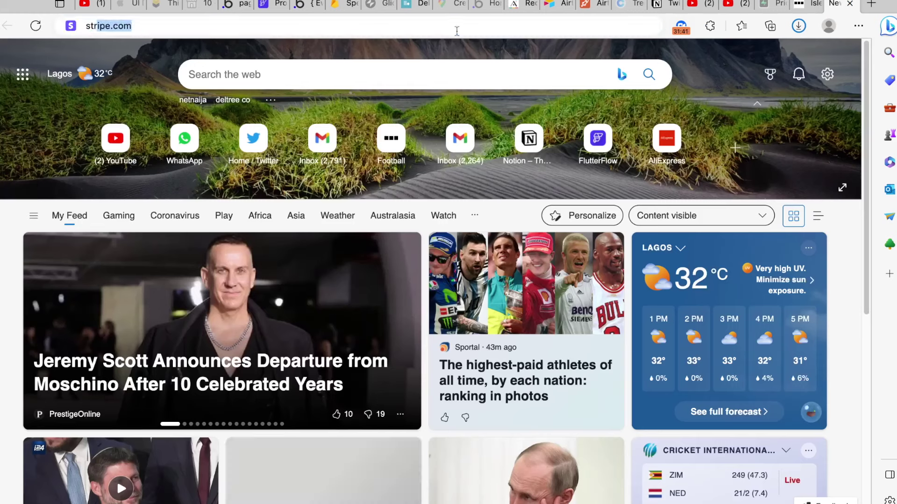
key("Return")
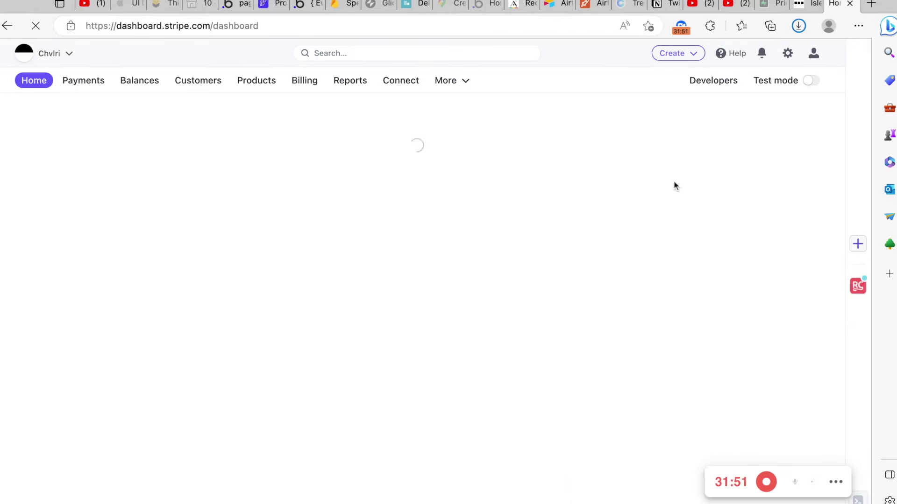
left_click(798, 82)
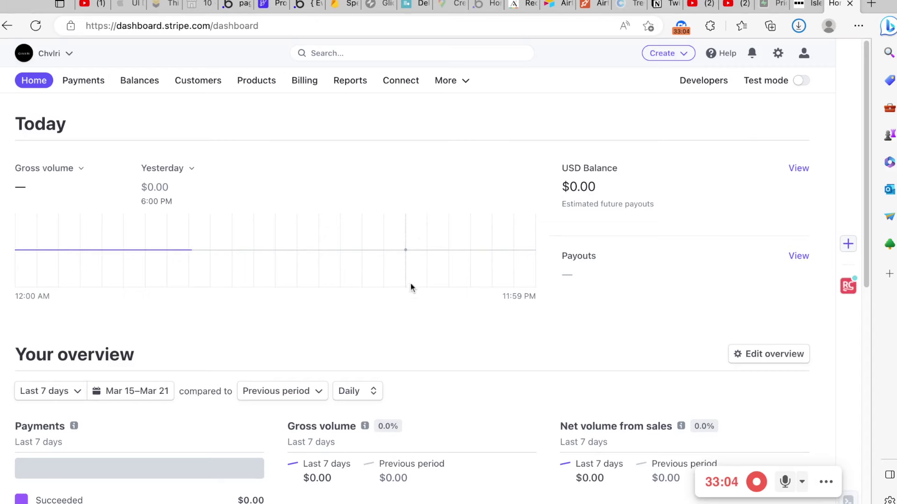
scroll(409, 281, "down", 3)
scroll(409, 282, "down", 4)
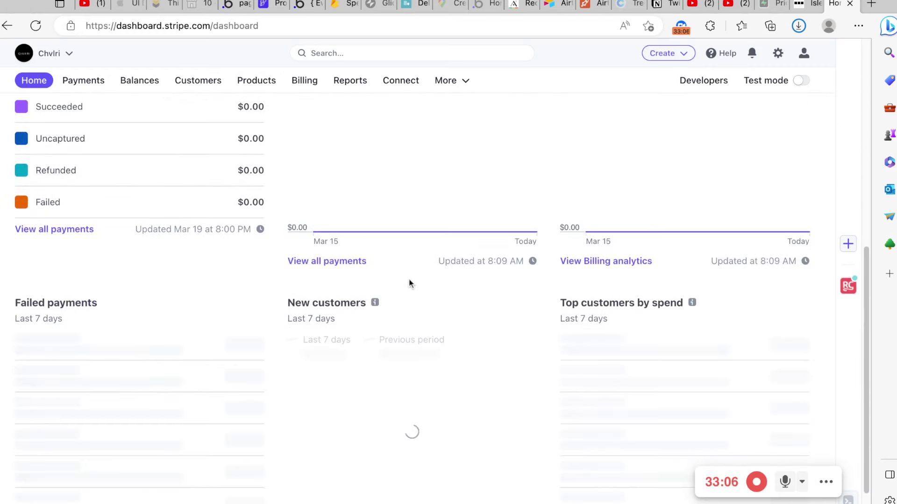
scroll(409, 282, "up", 8)
scroll(410, 282, "down", 1)
scroll(497, 147, "up", 1)
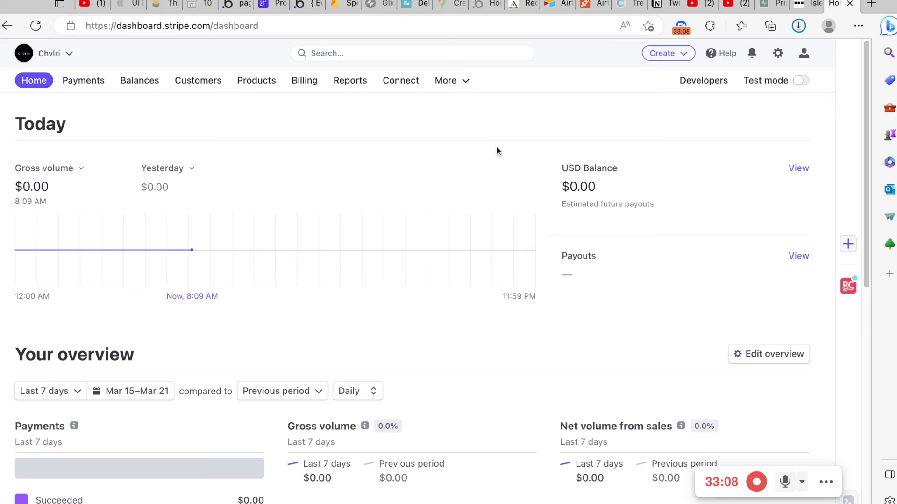
Review the Recipe Premium Sub test product at $45.00 USD per month, then return to Adalo
left_click(241, 90)
left_click(809, 83)
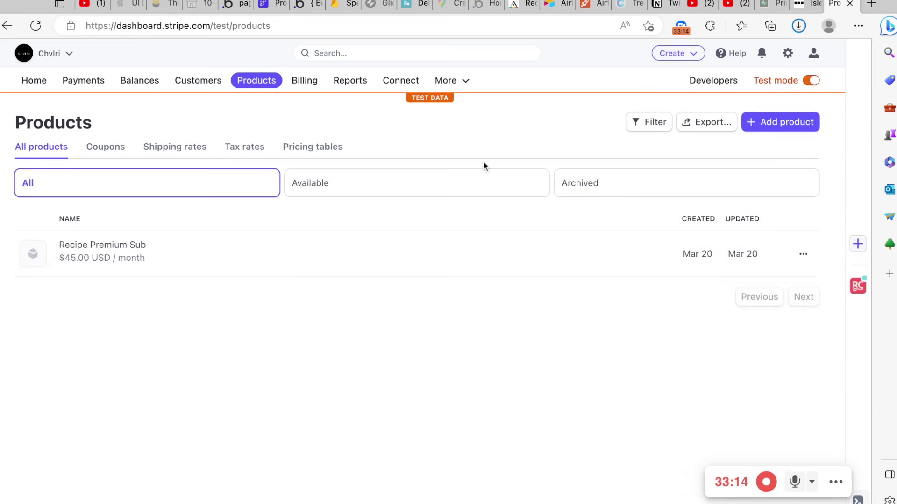
left_click(195, 262)
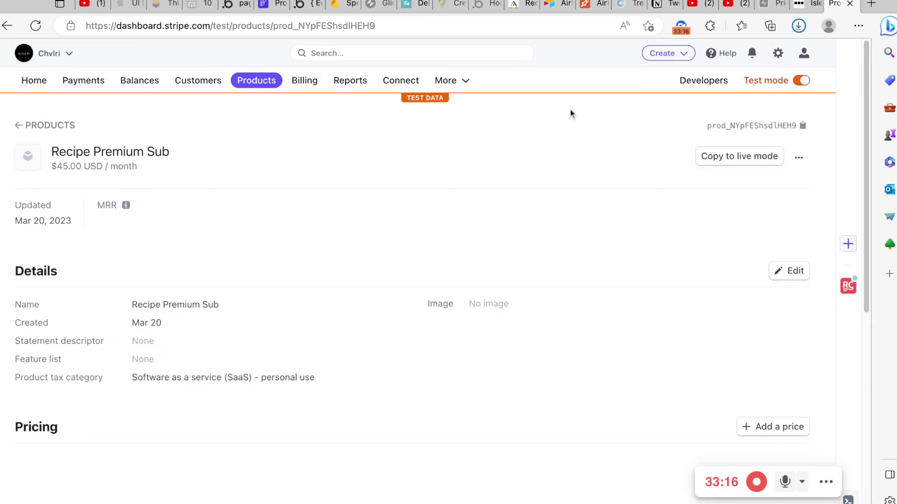
scroll(80, 294, "down", 7)
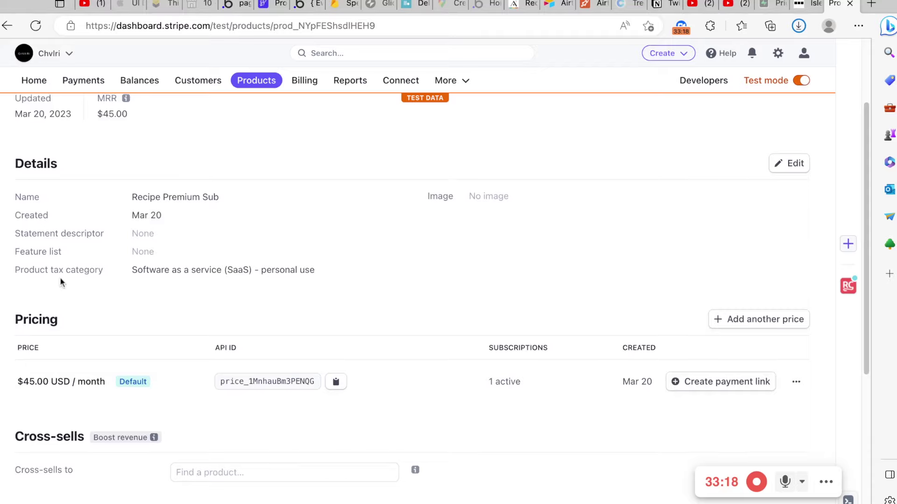
scroll(89, 275, "up", 7)
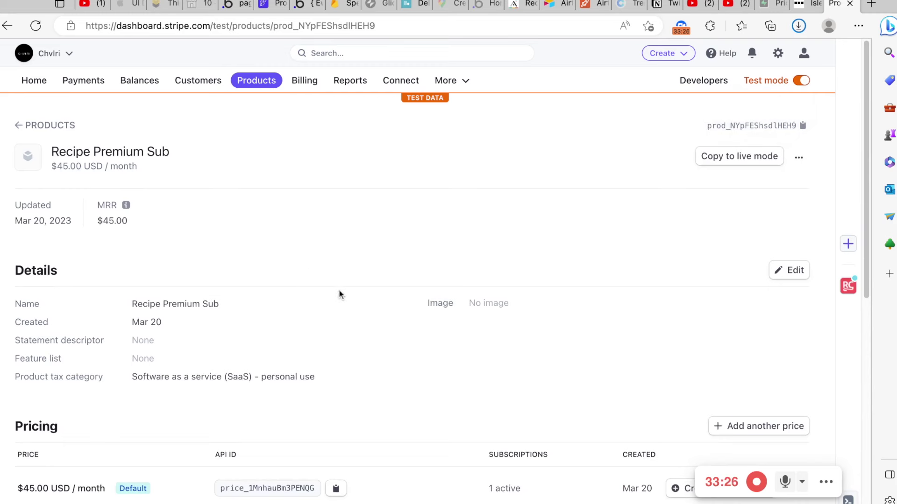
scroll(336, 293, "down", 2)
scroll(274, 320, "down", 7)
scroll(278, 317, "up", 9)
left_click(521, 6)
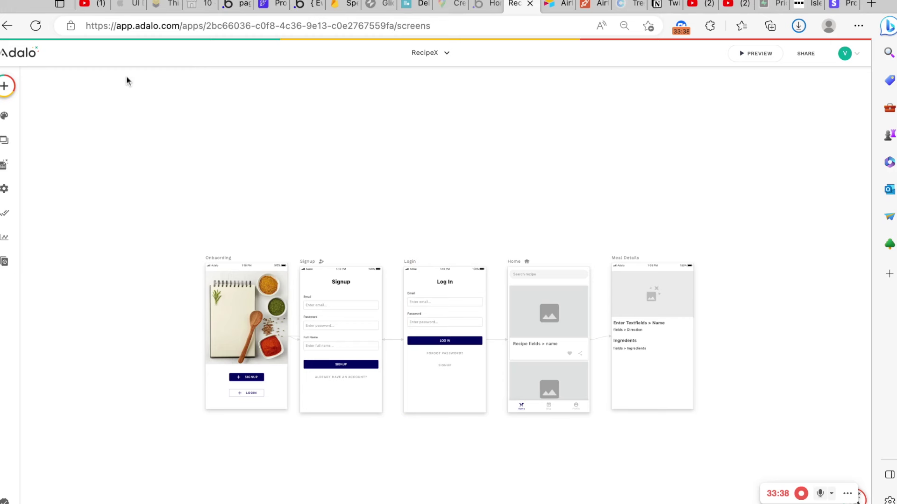
Create a new blank screen named 'Conditional Visibility'
left_click(5, 85)
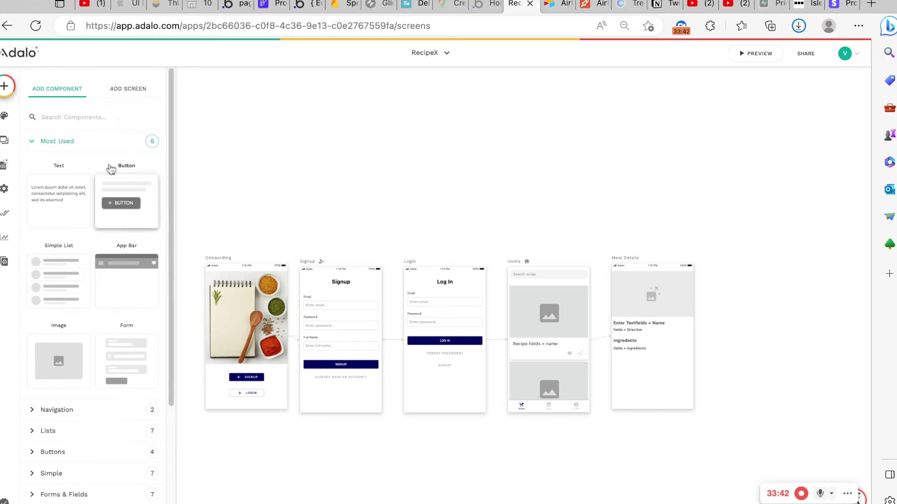
type("empty")
key("BackSpace")
key("BackSpace")
key("BackSpace")
key("BackSpace")
key("BackSpace")
left_click(124, 93)
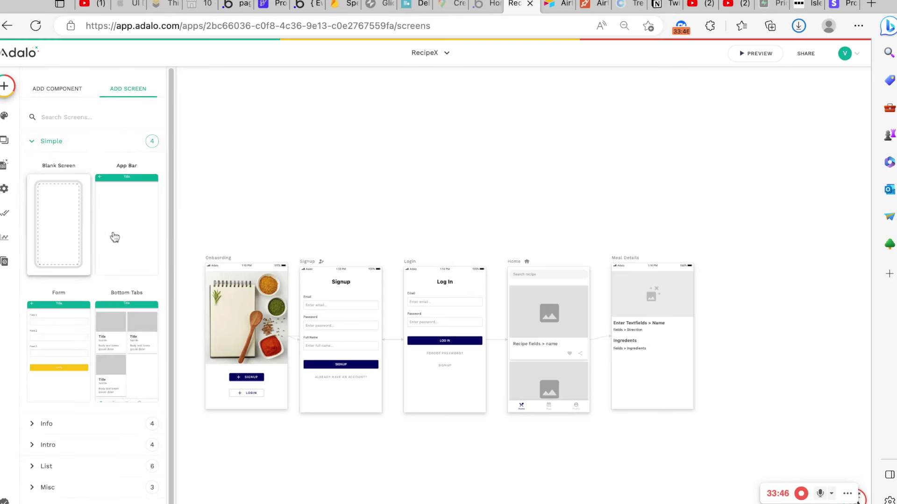
left_click(76, 206)
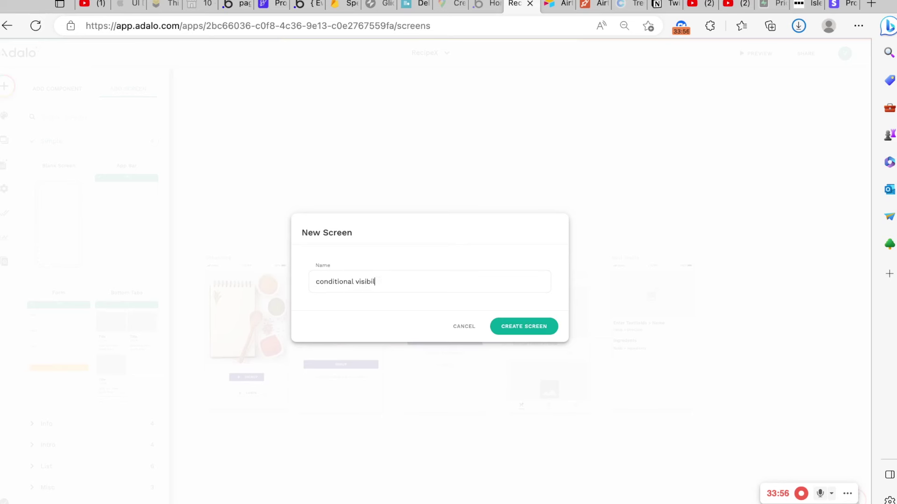
left_click(506, 325)
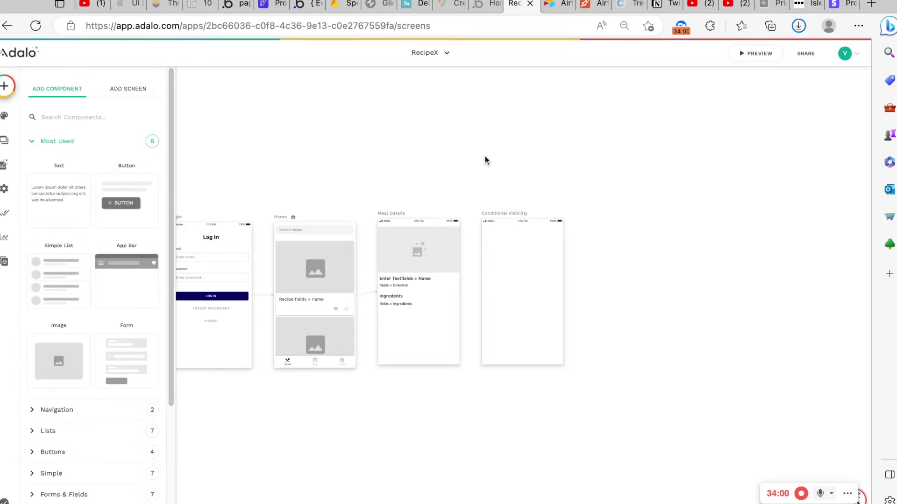
Close the component panel and select the new Conditional Visibility screen on the canvas
left_click(445, 139)
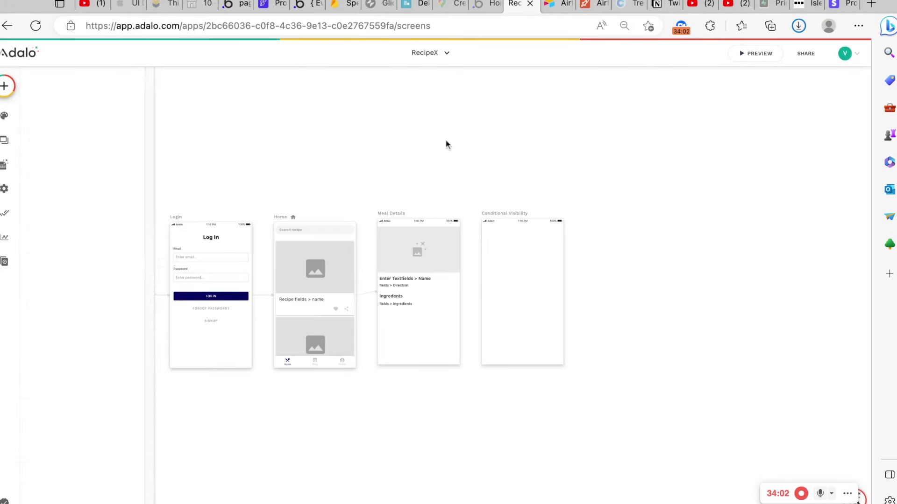
left_click(648, 218)
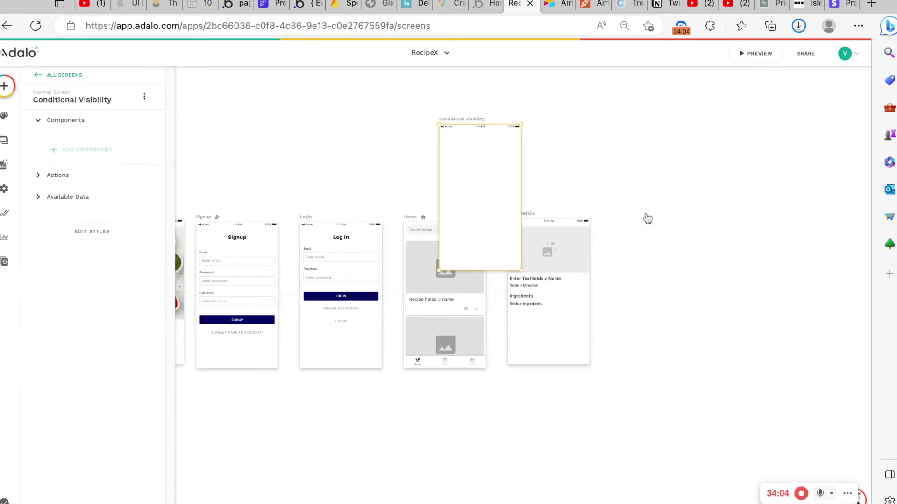
left_click(584, 135)
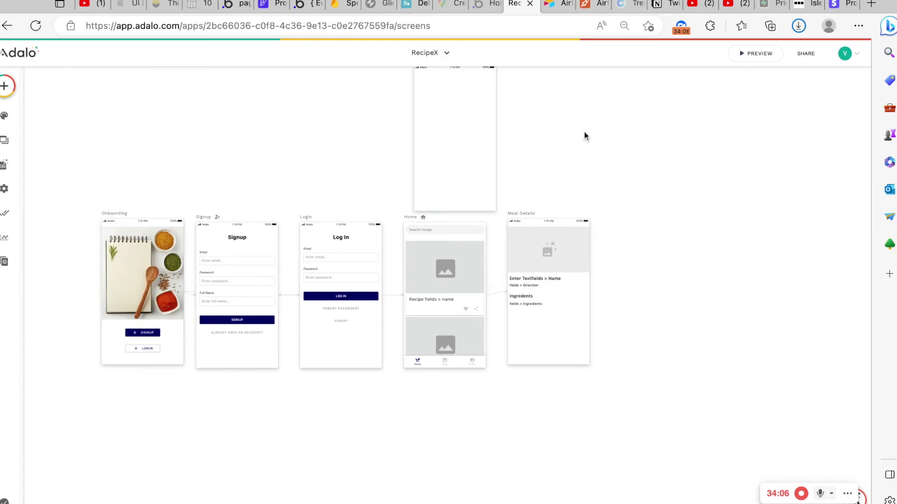
scroll(584, 134, "down", 3)
scroll(584, 135, "up", 2)
scroll(584, 135, "up", 2)
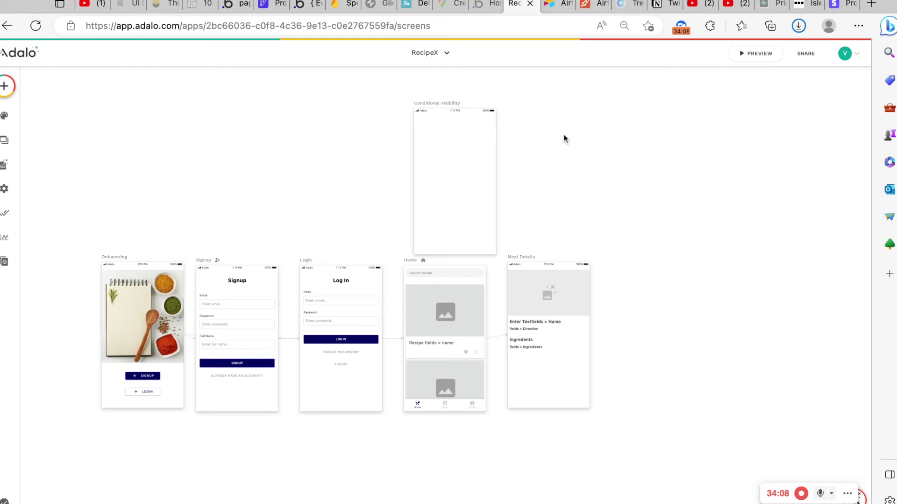
left_click(441, 102)
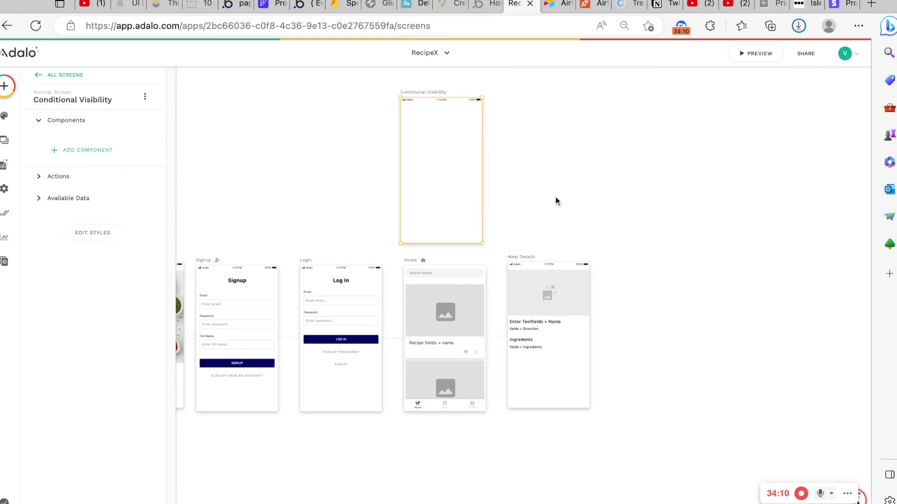
Duplicate the Home screen, rename the original 'free', and delete the Home 2 copy
left_click(424, 261)
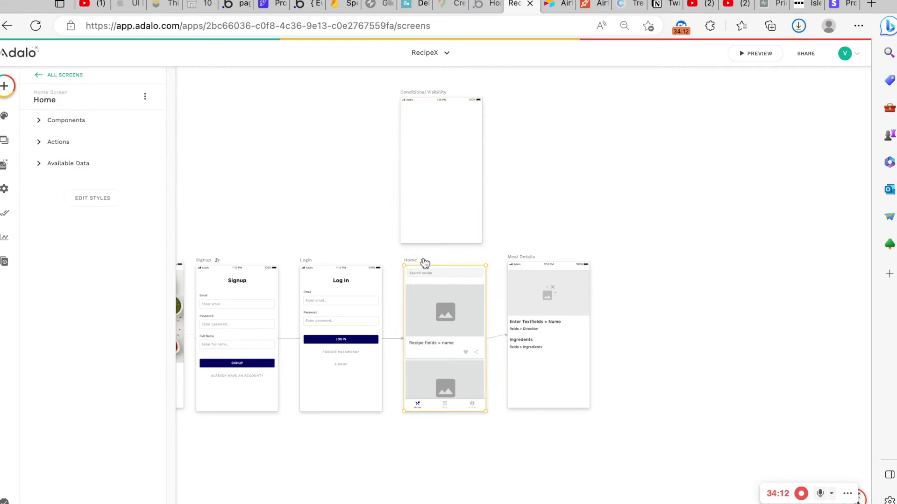
key("ctrl+d")
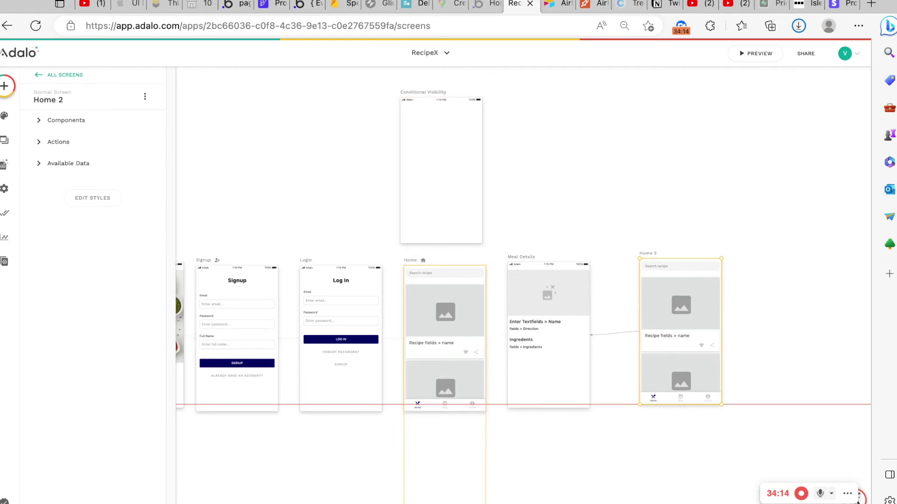
left_click(411, 261)
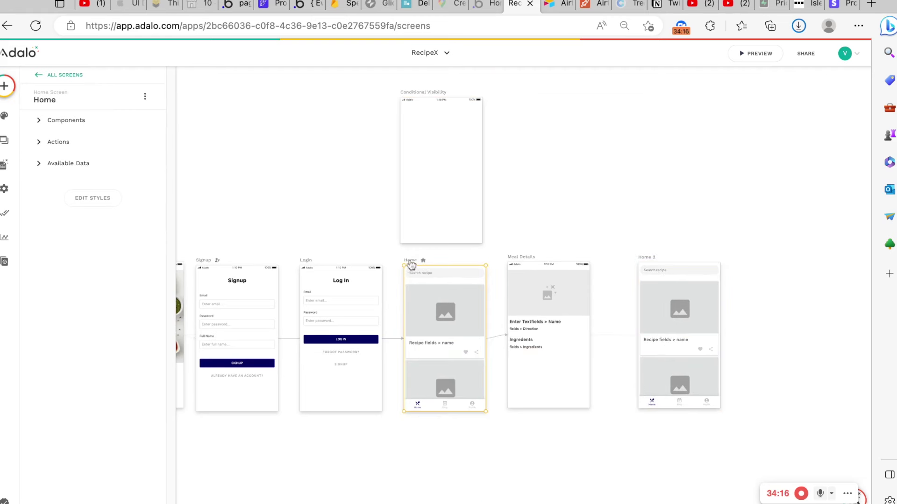
left_click(69, 98)
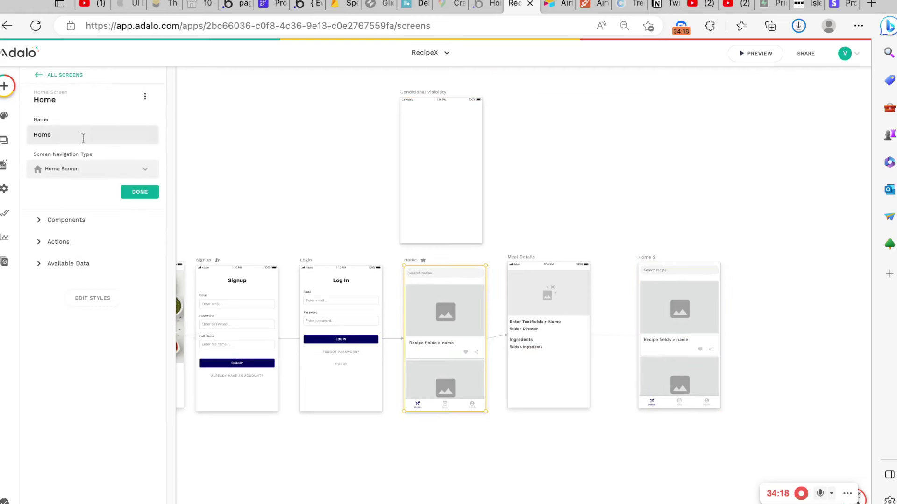
type("d")
key("BackSpace")
type("f")
key("BackSpace")
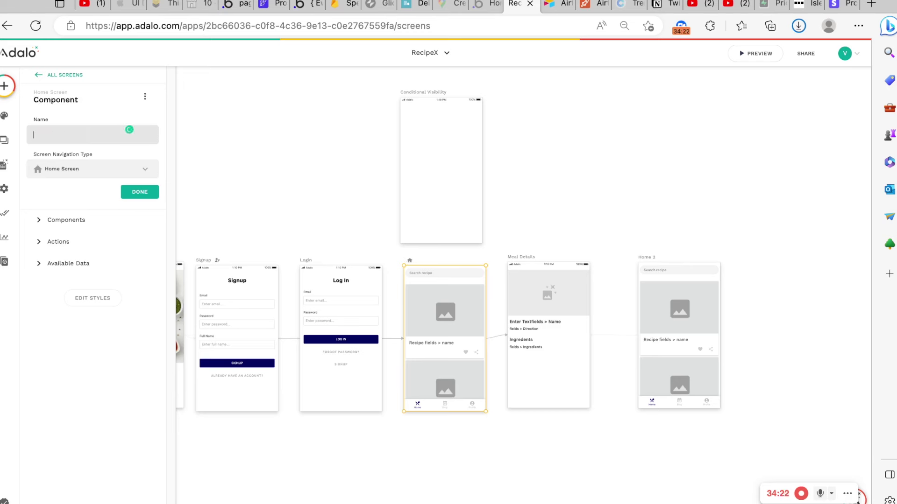
type("free")
left_click(650, 260)
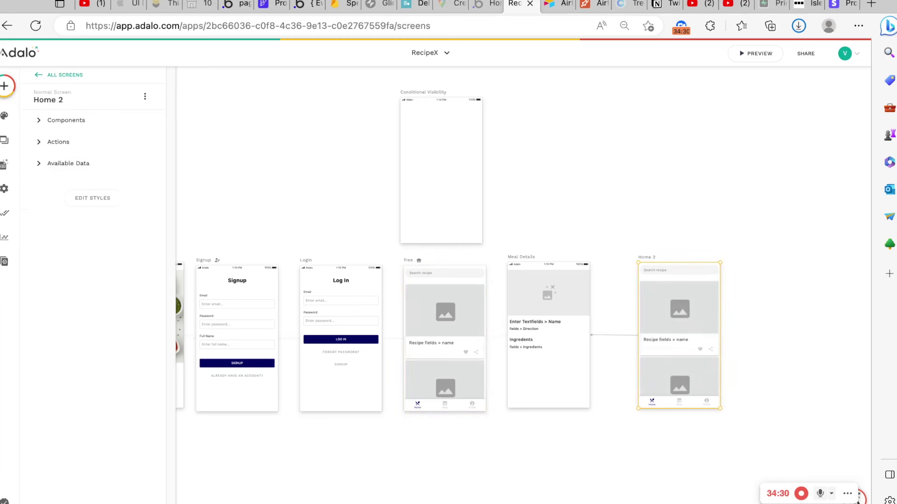
key("Delete")
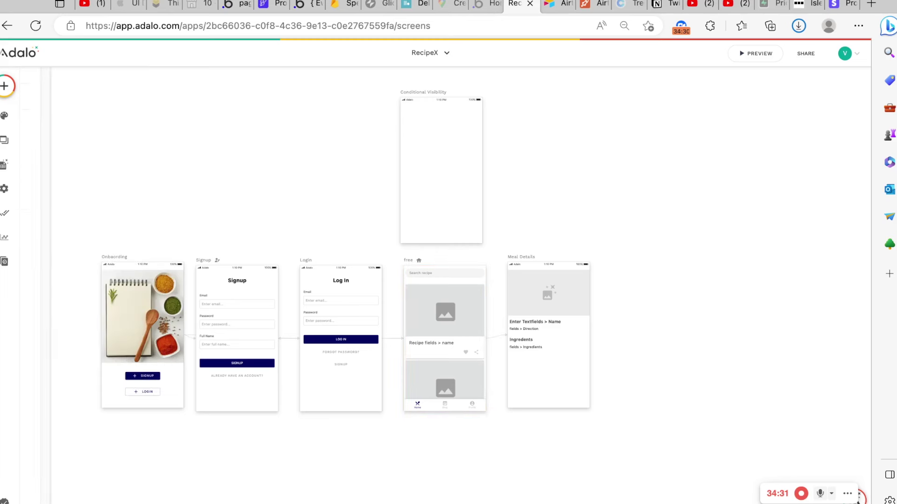
Rename the free screen to 'home' and bring up the blank-screen templates
left_click(408, 266)
left_click(79, 101)
double_click(66, 133)
type("home")
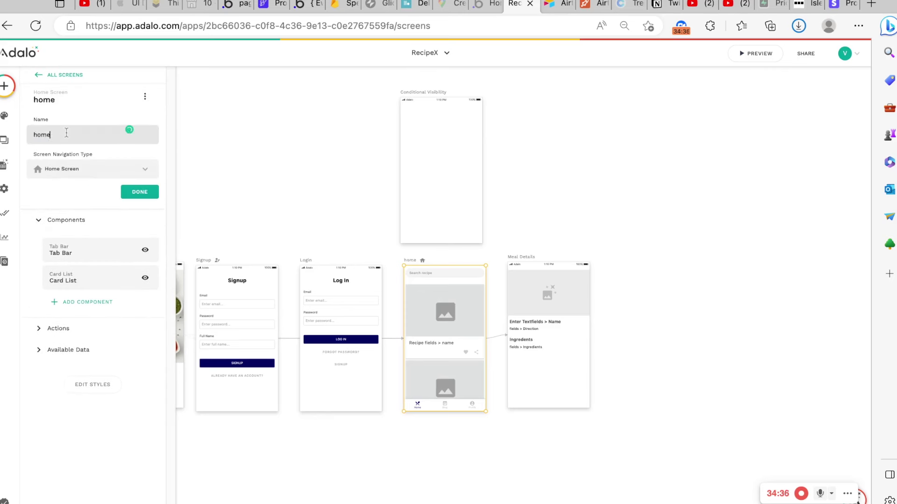
left_click(140, 192)
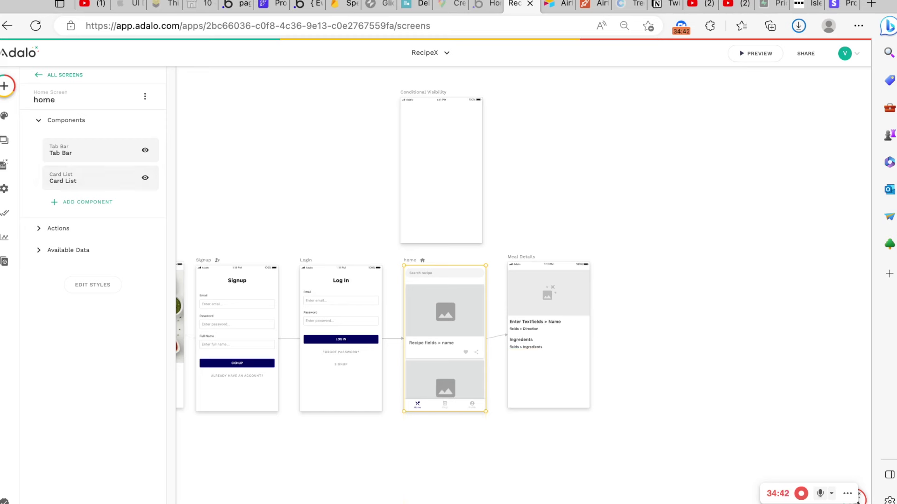
left_click(5, 86)
left_click(127, 89)
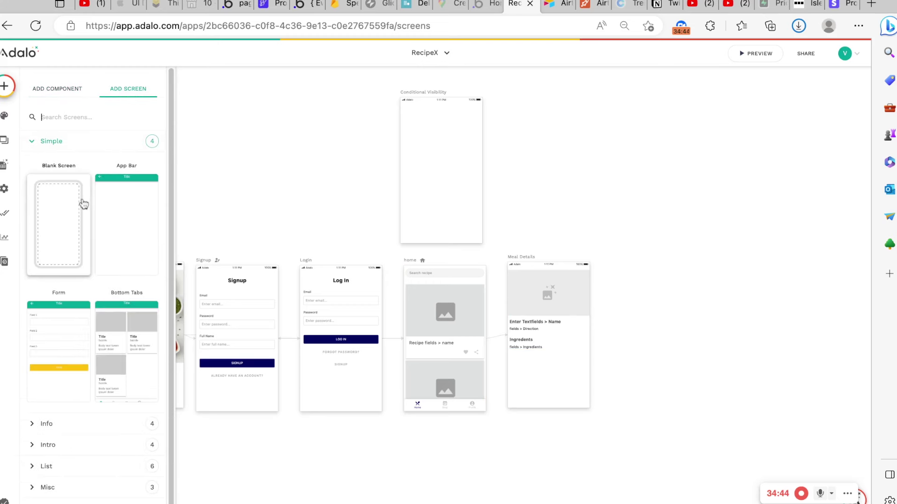
Create a 'payment' screen with centered size-20 text 'You have to subscribe to access this page'
left_click(71, 204)
type("payment")
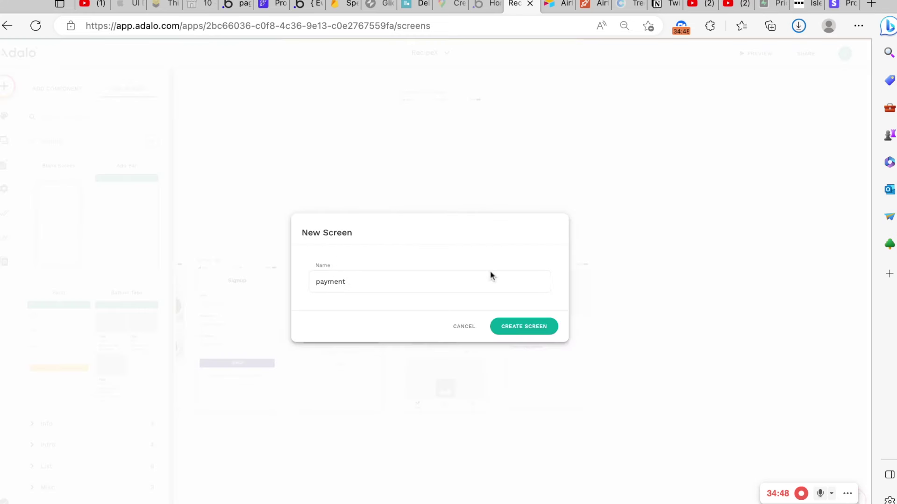
left_click(507, 331)
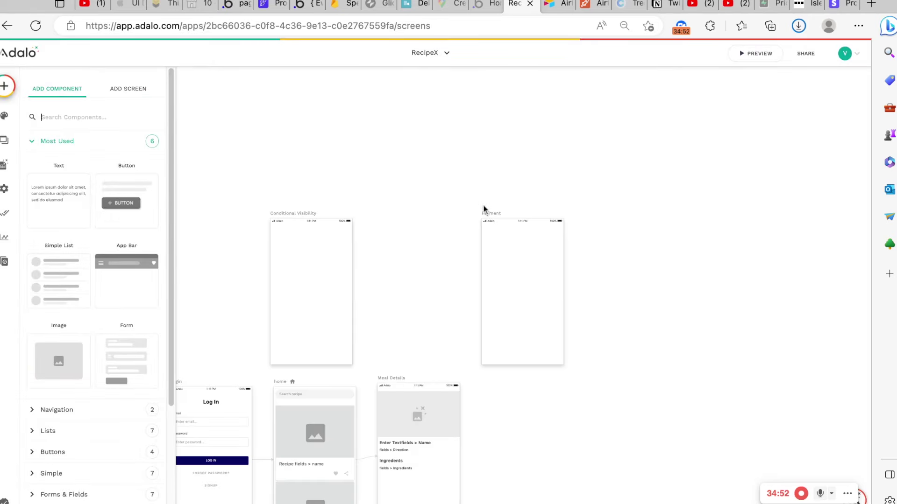
left_click_drag(34, 219, 495, 259)
triple_click(97, 138)
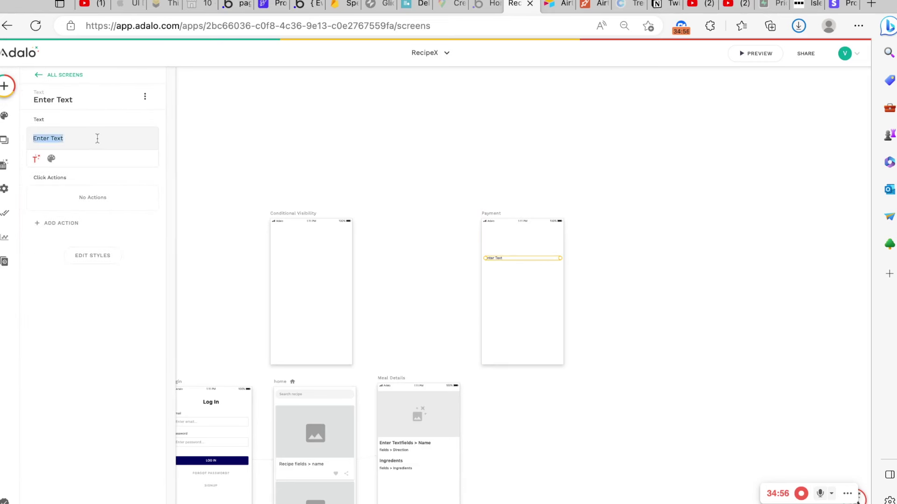
type("Yp")
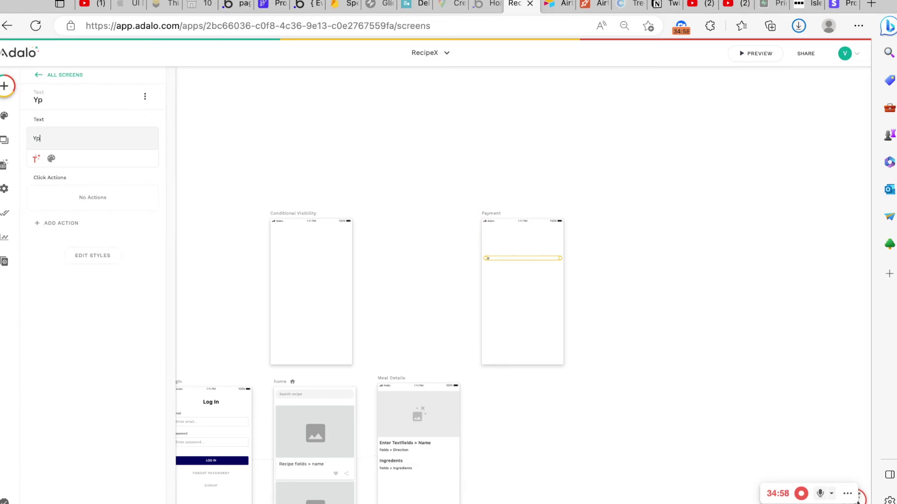
type("o have to subscribe to access")
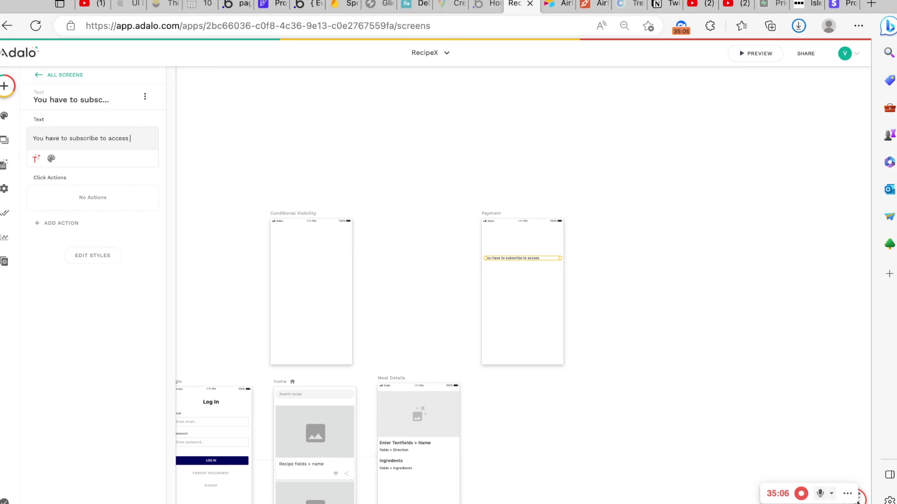
type("pa")
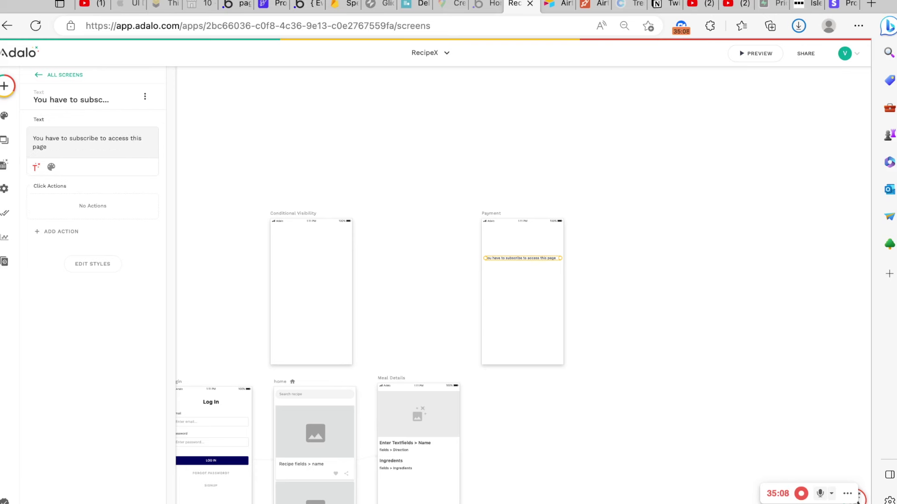
type("ge")
left_click(52, 167)
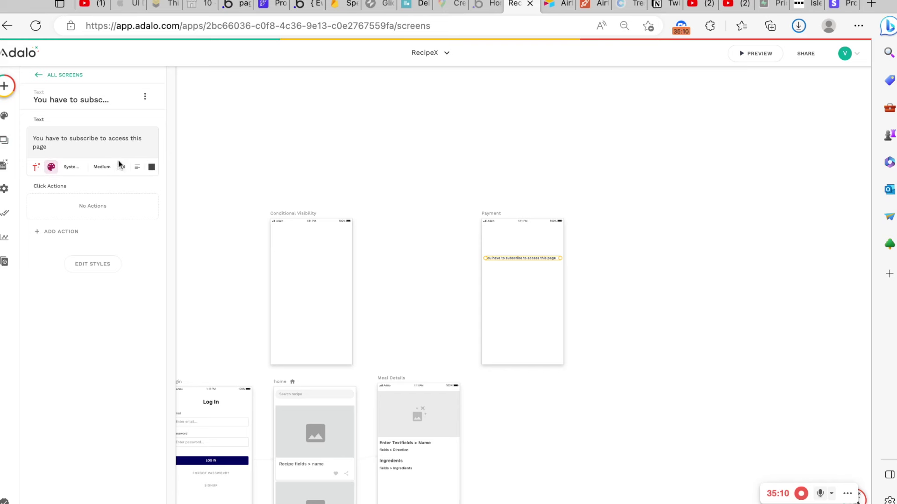
type("20")
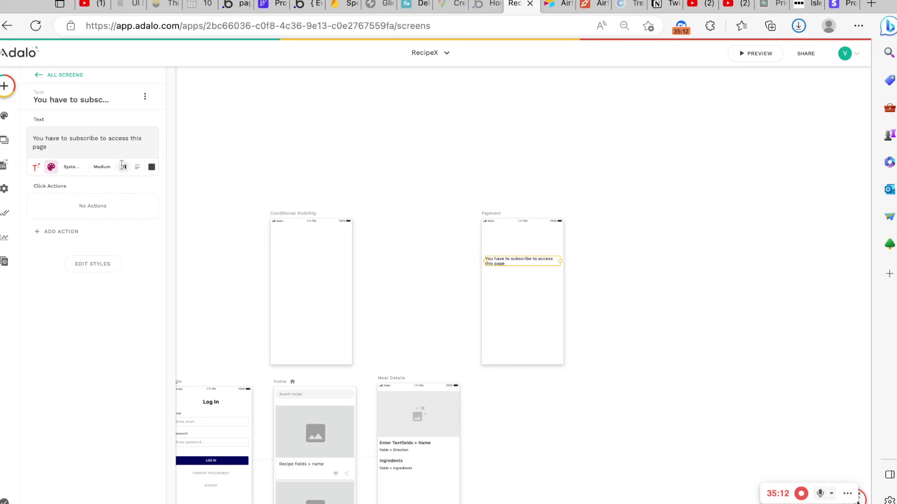
left_click(137, 167)
left_click(130, 207)
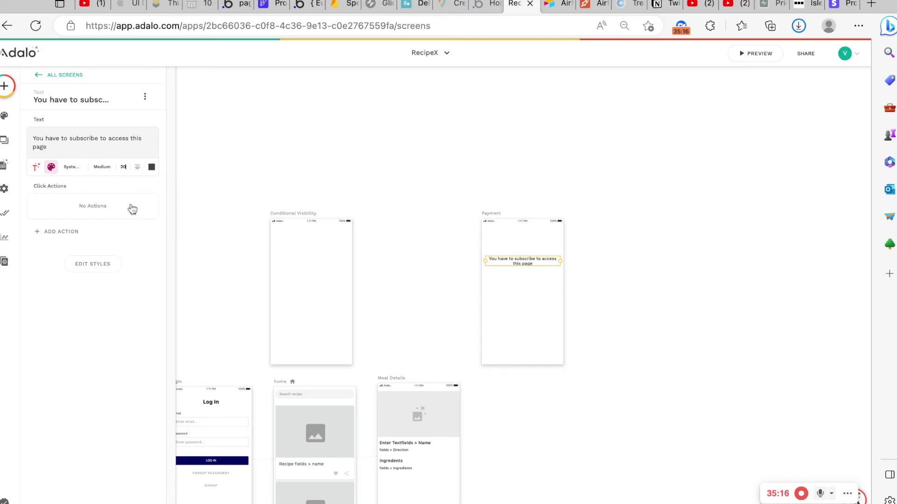
Add two buttons below the message, labelling the second 'Go Back Home' as an outlined button
left_click(5, 86)
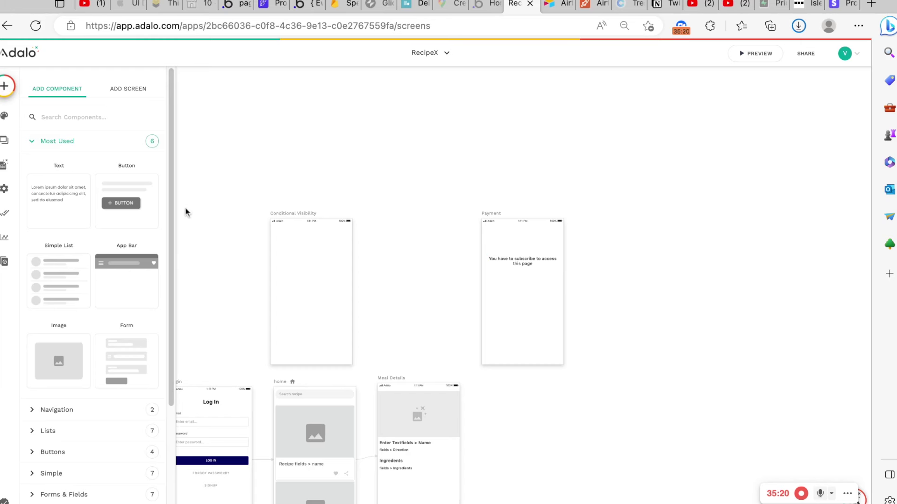
left_click_drag(156, 208, 522, 301)
key("super+d")
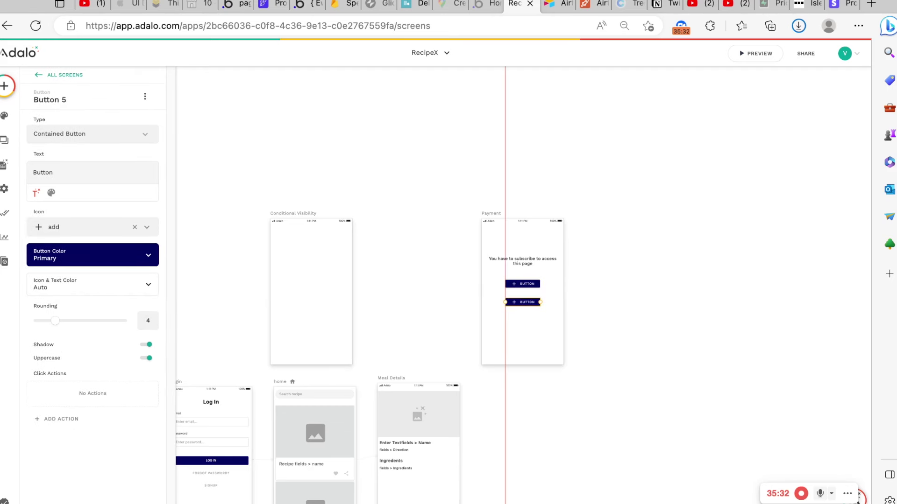
double_click(64, 171)
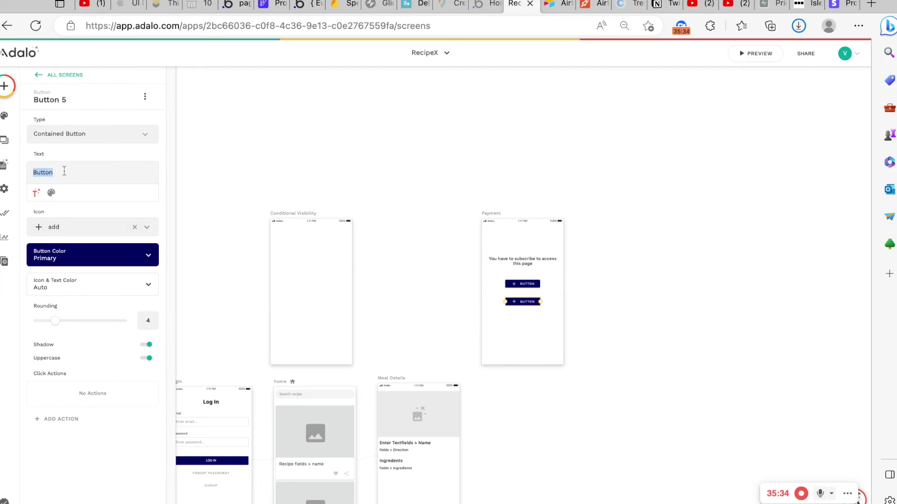
type("Go Back Home")
left_click(58, 136)
left_click(66, 173)
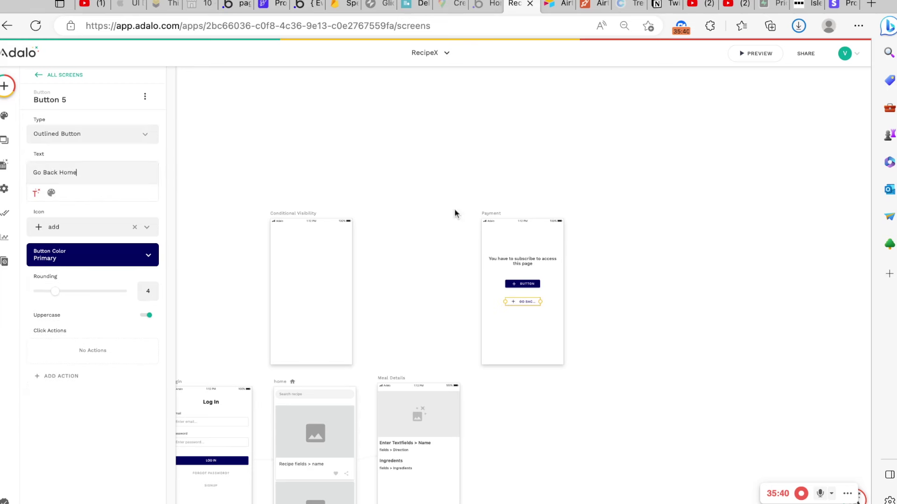
Label the other button 'Pay Now' and widen the GO BACK HOME button on both sides
left_click(514, 285)
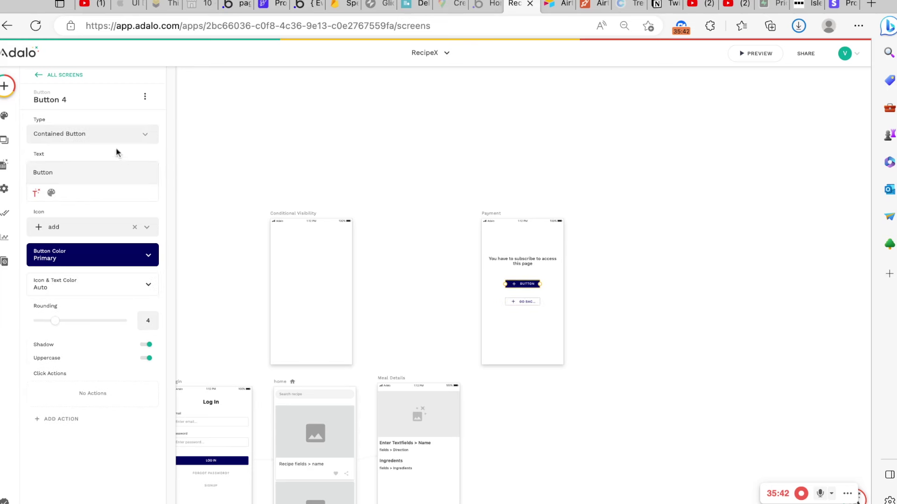
double_click(69, 174)
type("Pay now")
scroll(526, 318, "up", 5)
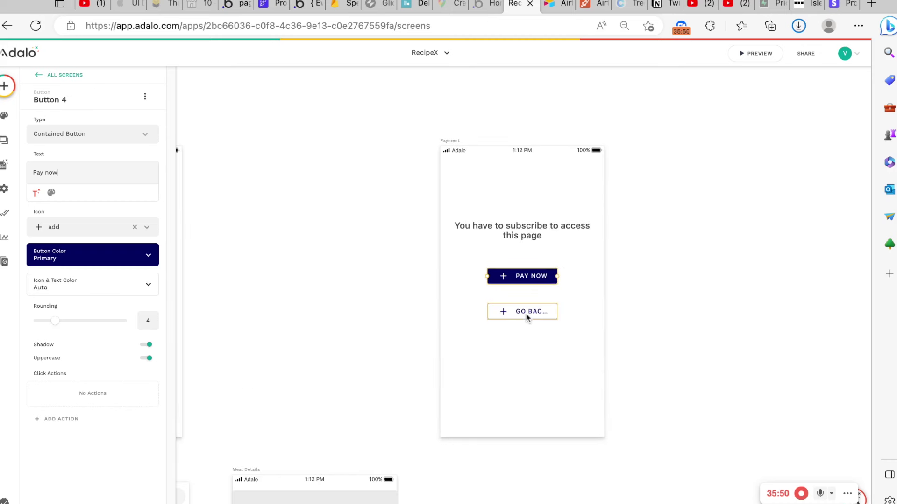
left_click(379, 288)
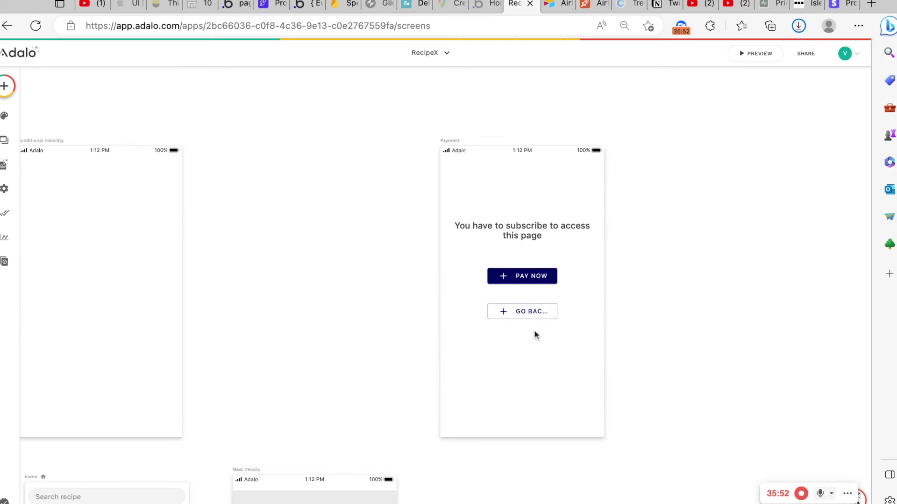
left_click(534, 312)
left_click_drag(558, 313, 570, 312)
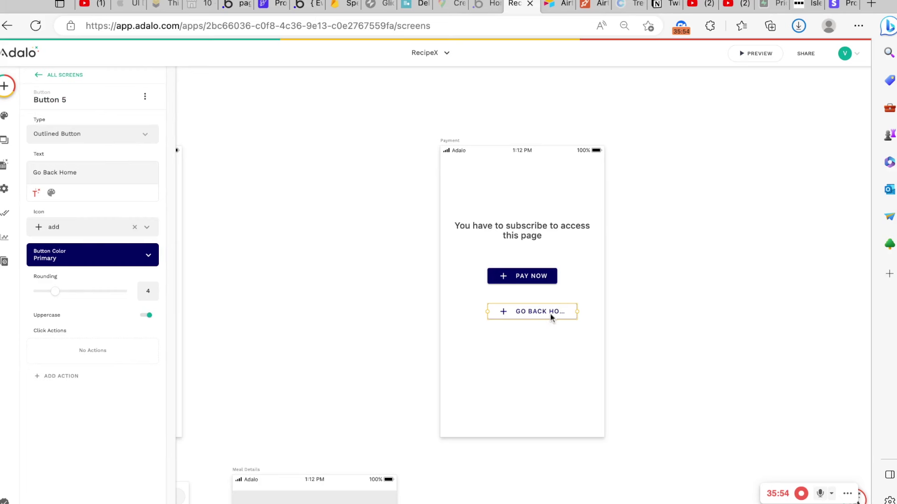
left_click_drag(485, 311, 463, 311)
left_click(332, 267)
On the home card list, make the Meal Details link happen only sometimes via advanced options
scroll(332, 267, "down", 6)
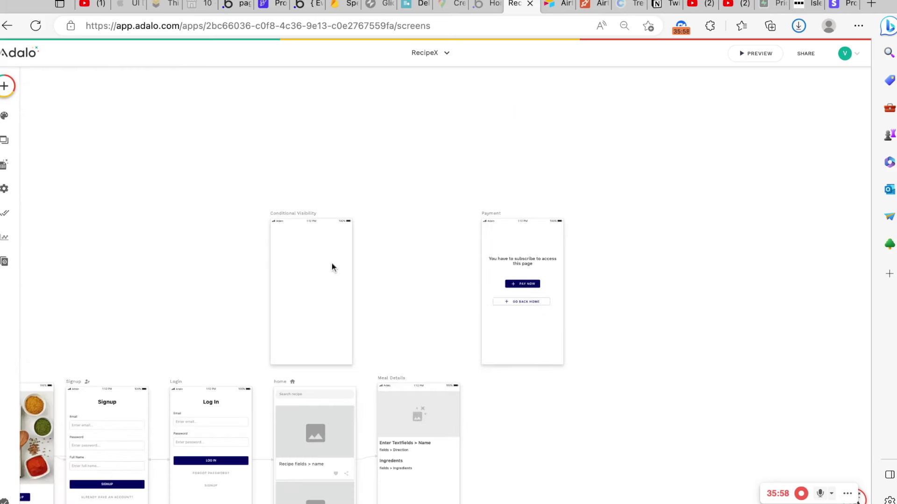
scroll(332, 267, "down", 4)
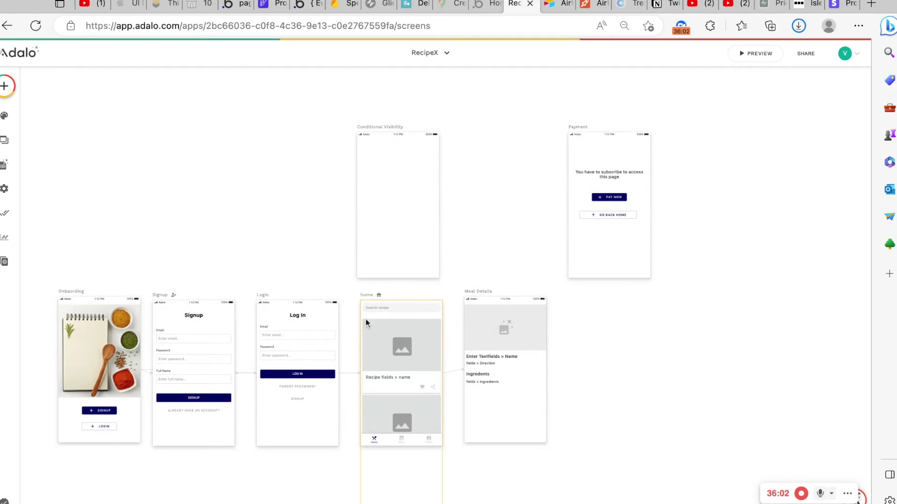
left_click(372, 300)
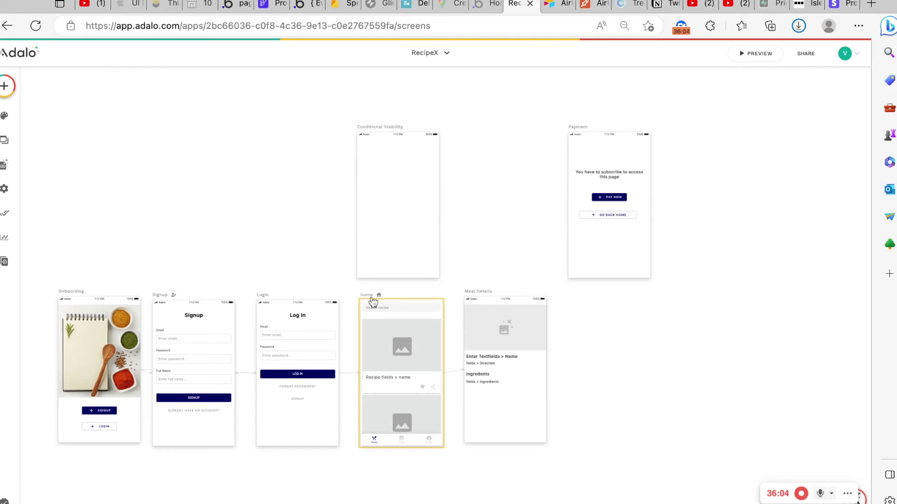
left_click(374, 300)
left_click(393, 339)
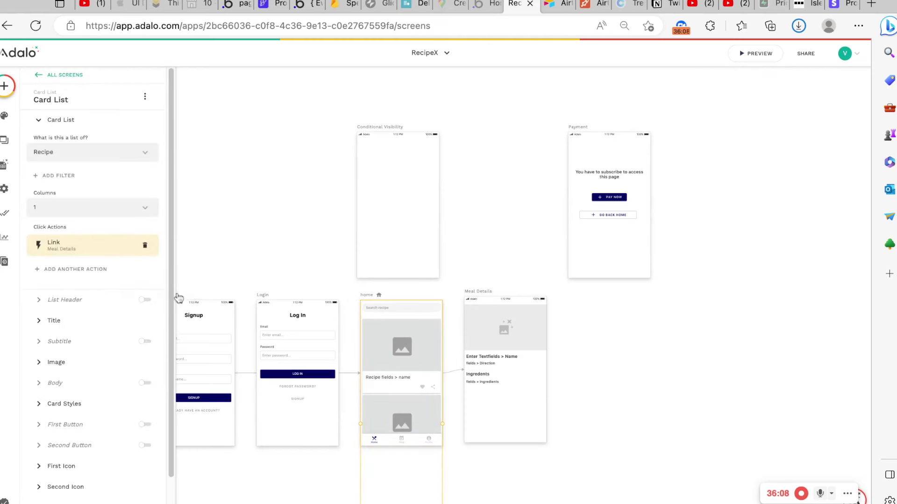
scroll(144, 318, "down", 1)
left_click(74, 204)
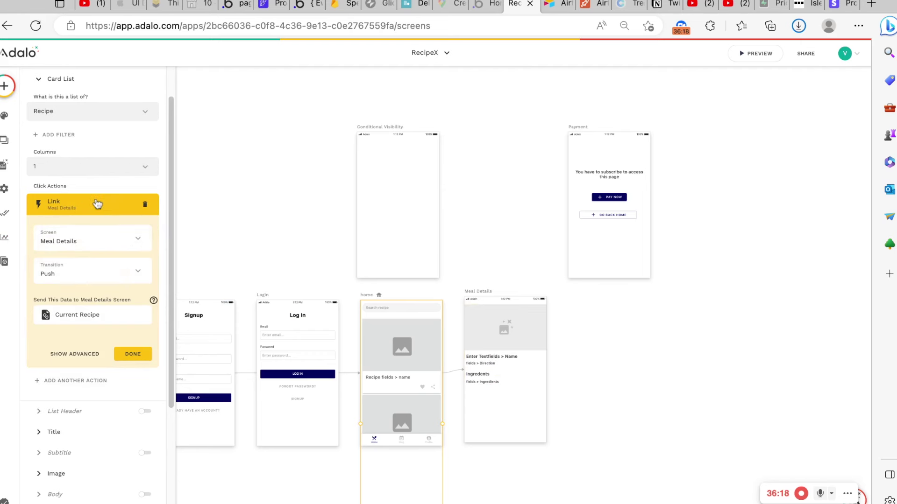
scroll(109, 282, "down", 3)
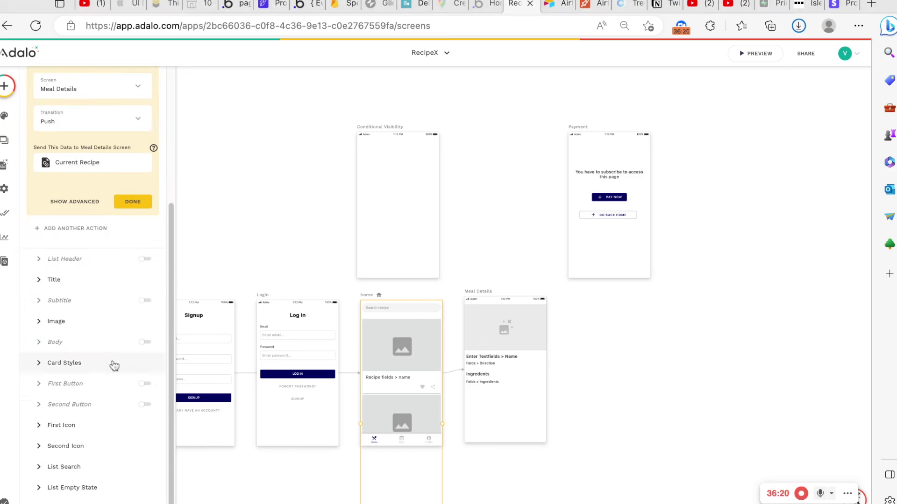
scroll(132, 189, "up", 3)
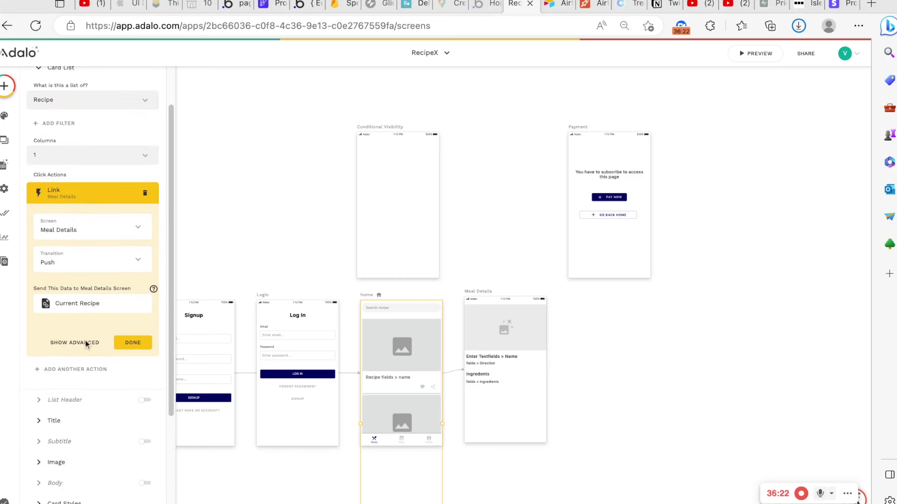
left_click(87, 344)
left_click(87, 368)
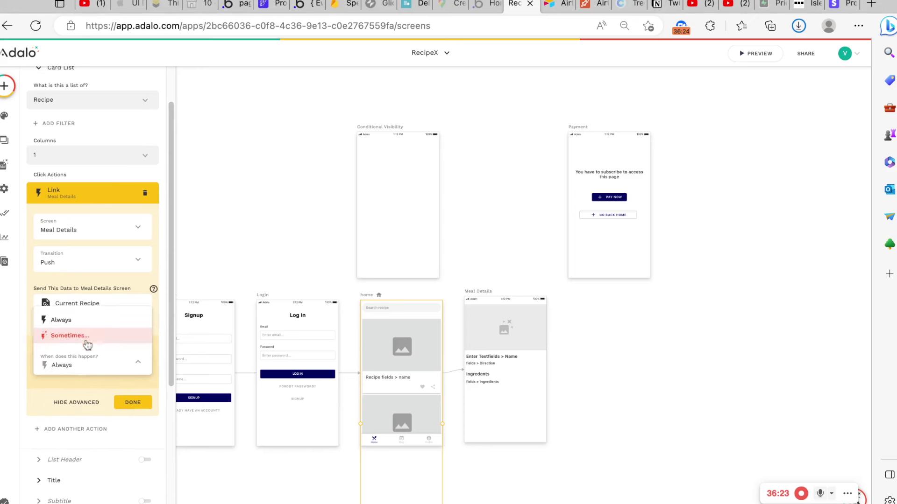
left_click(87, 336)
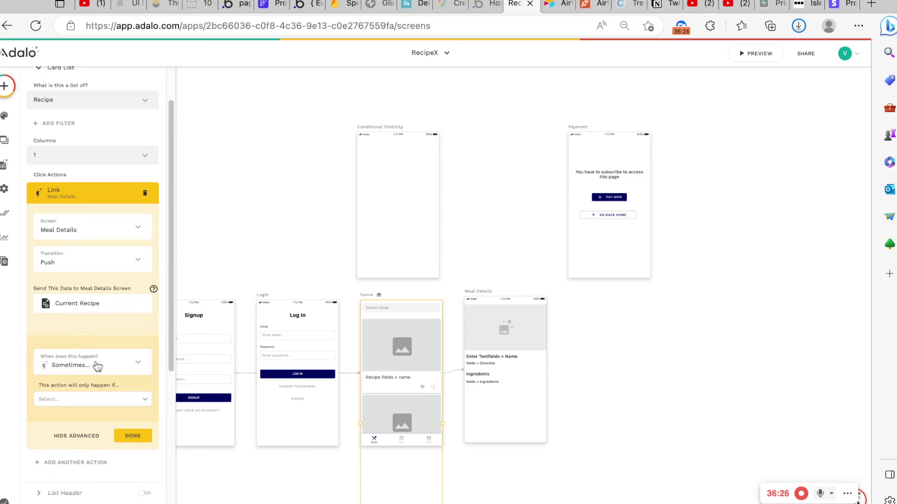
Start the link condition, briefly basing it on the Logged In User
left_click(96, 402)
left_click(96, 401)
left_click(96, 401)
scroll(88, 302, "down", 5)
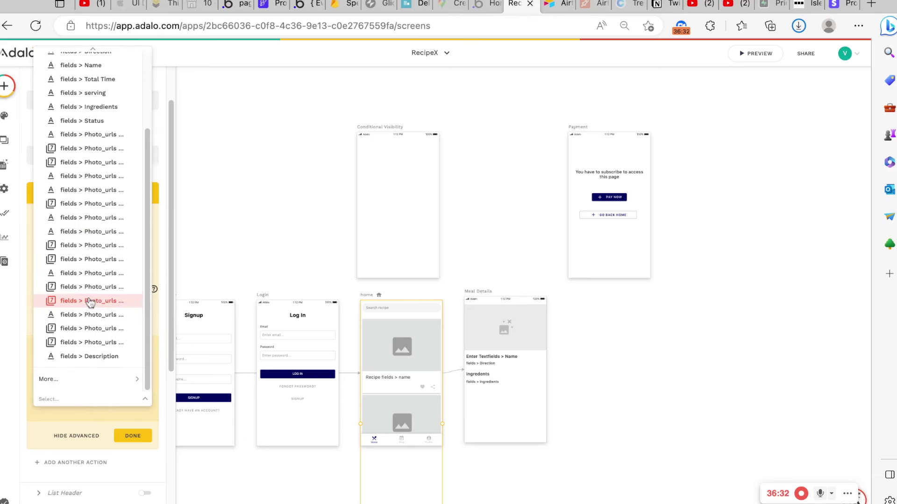
mouse_move(119, 379)
left_click(204, 376)
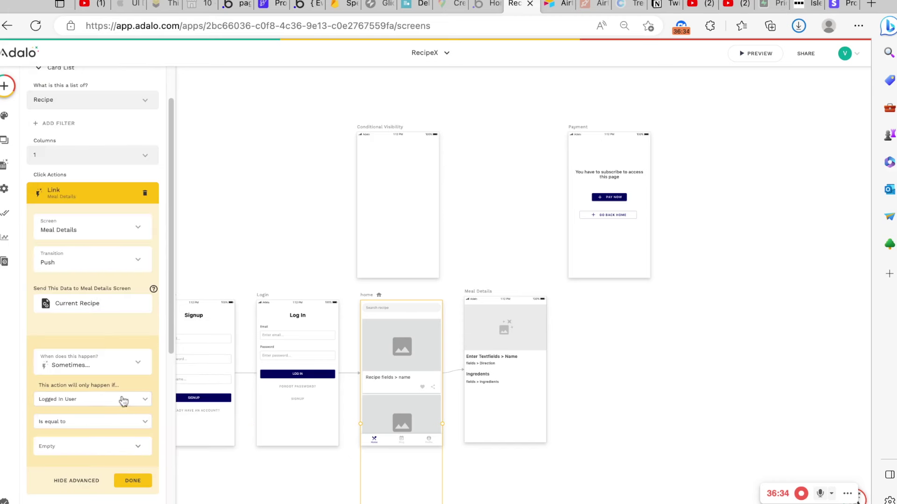
scroll(103, 405, "down", 1)
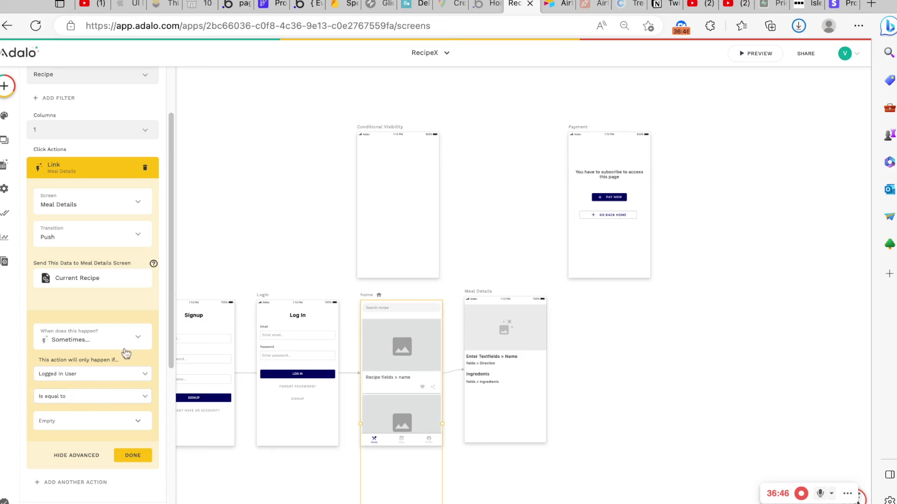
scroll(133, 295, "up", 2)
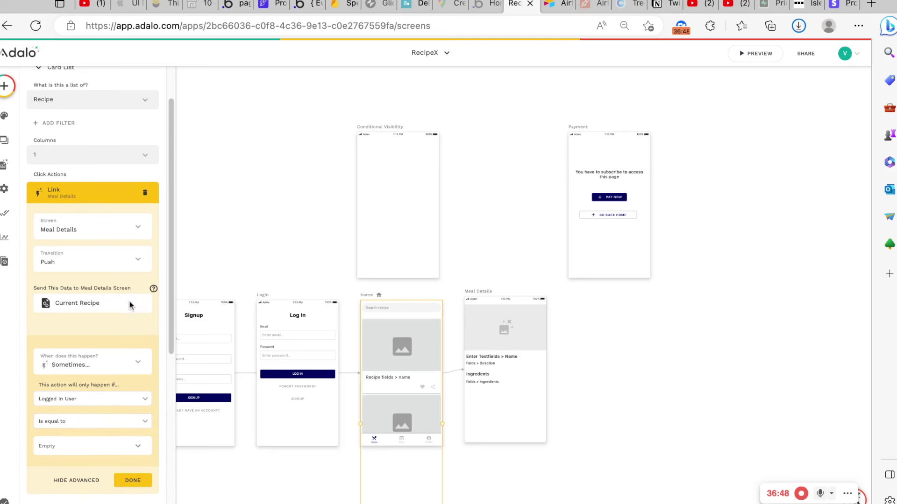
scroll(137, 271, "down", 4)
Reset the condition to Current Recipe Price_option is equal to Free and finish the link
left_click(141, 241)
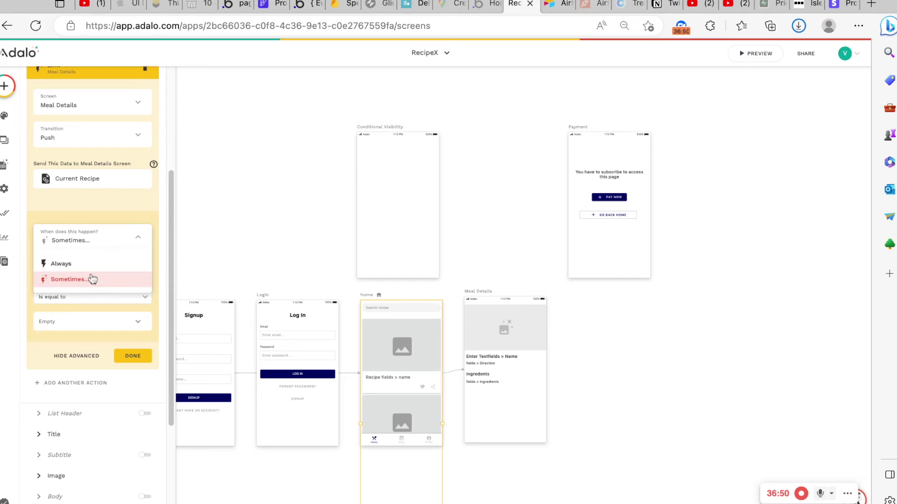
left_click(92, 269)
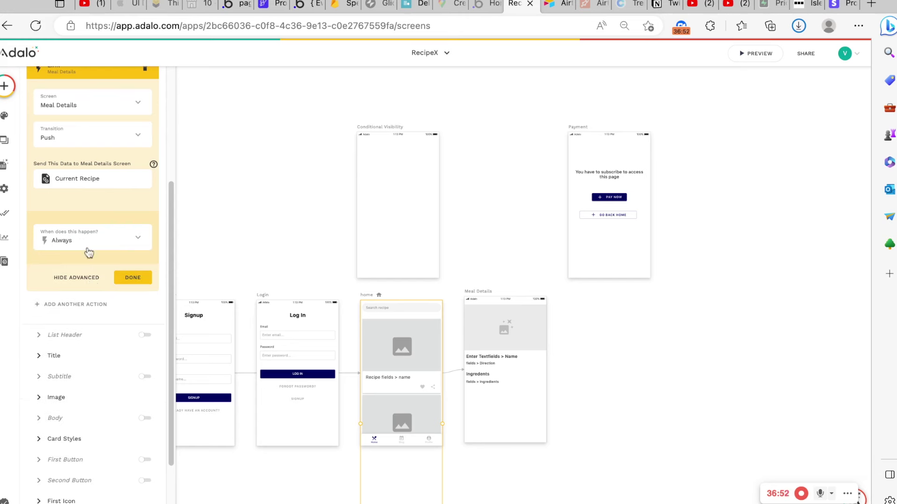
left_click(89, 238)
left_click(82, 280)
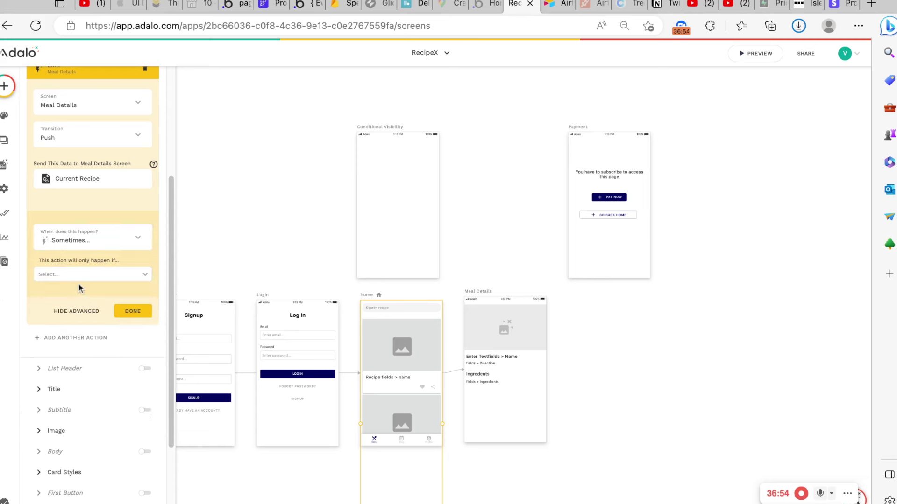
left_click(79, 276)
scroll(92, 401, "down", 1)
left_click(98, 335)
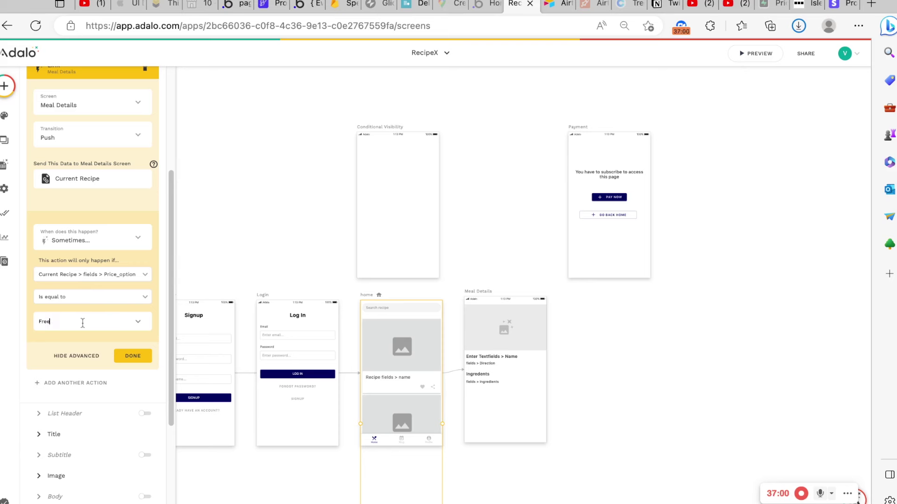
left_click(133, 358)
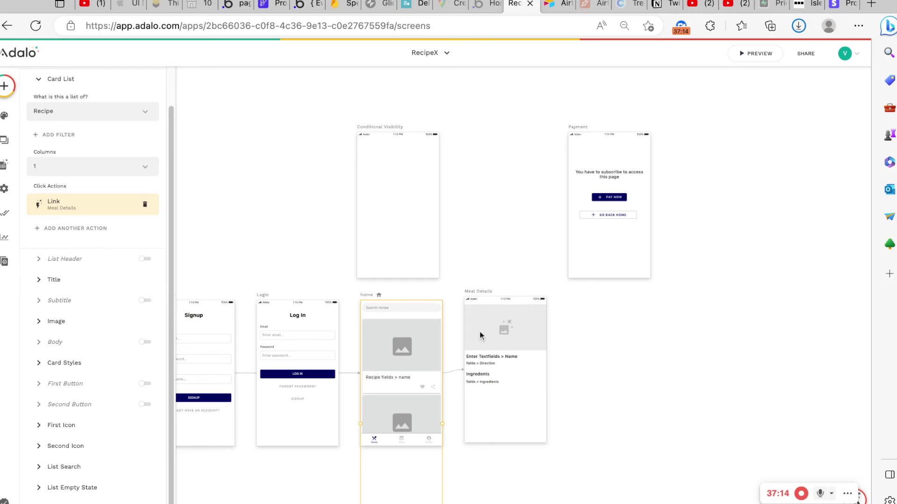
Add a second card-list link to Conditional Visibility, conditioned on the recipe's Price_option
left_click(77, 236)
mouse_move(88, 262)
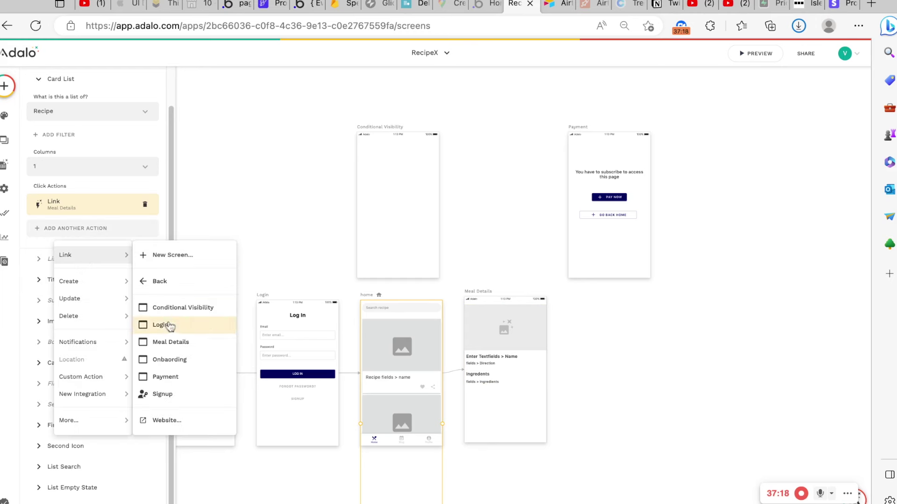
left_click(184, 307)
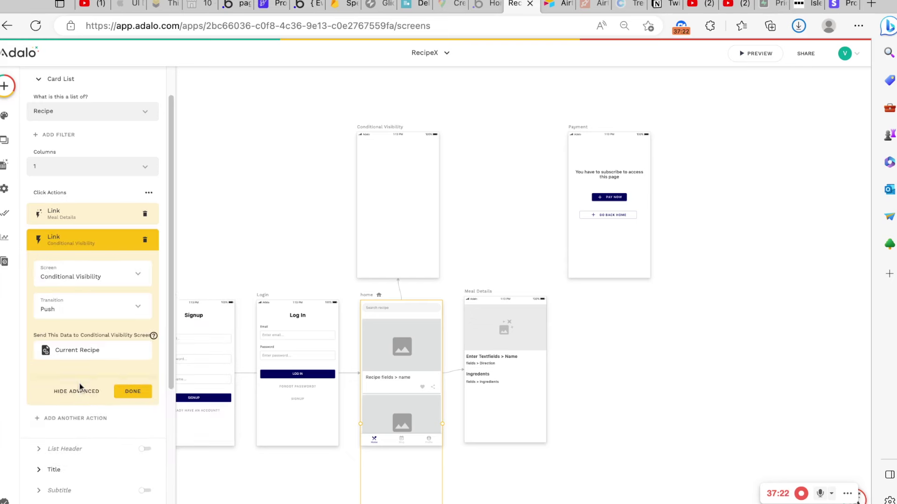
left_click(76, 389)
left_click(88, 295)
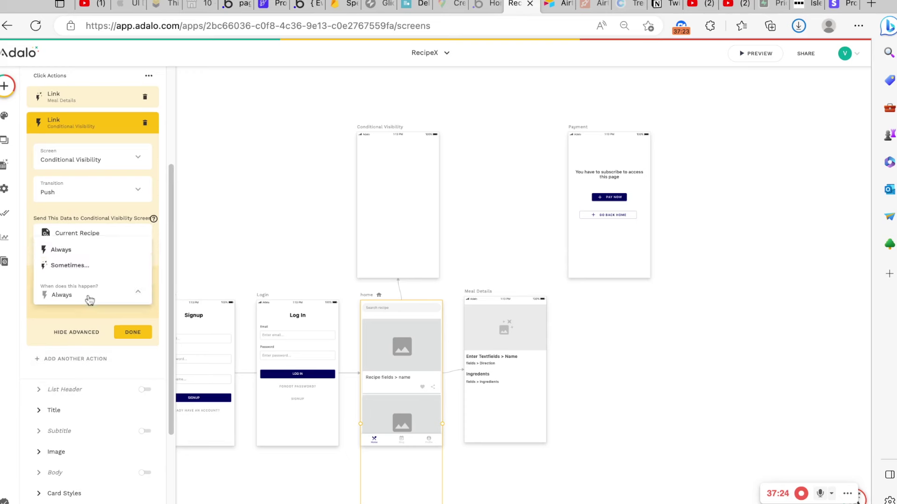
left_click(84, 263)
left_click(83, 330)
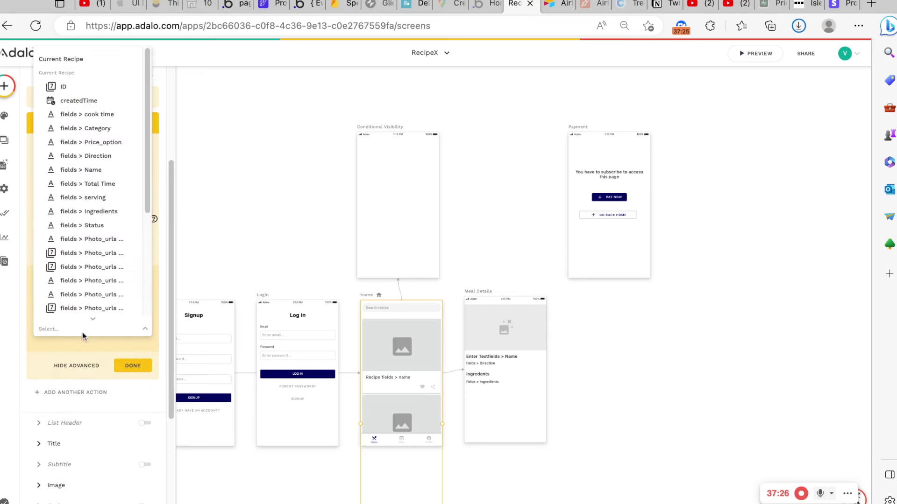
left_click(108, 145)
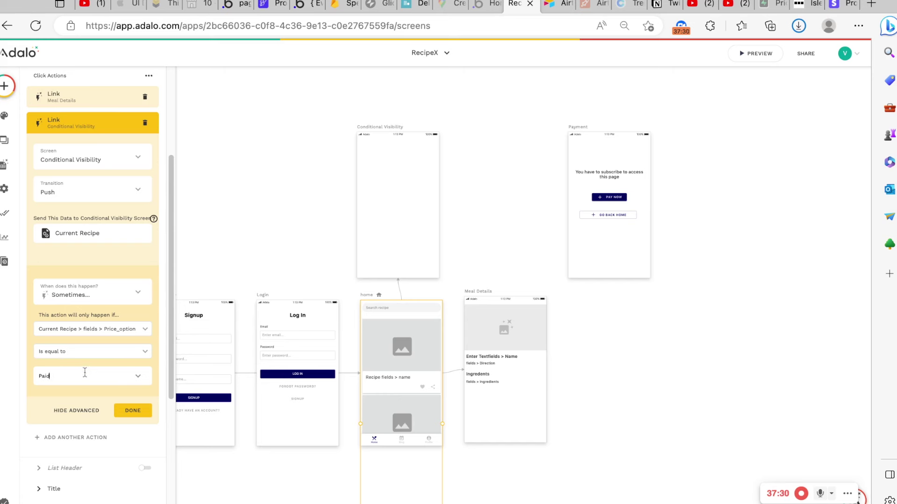
left_click(140, 413)
Set the Conditional Visibility link's transition to None
scroll(140, 407, "up", 2)
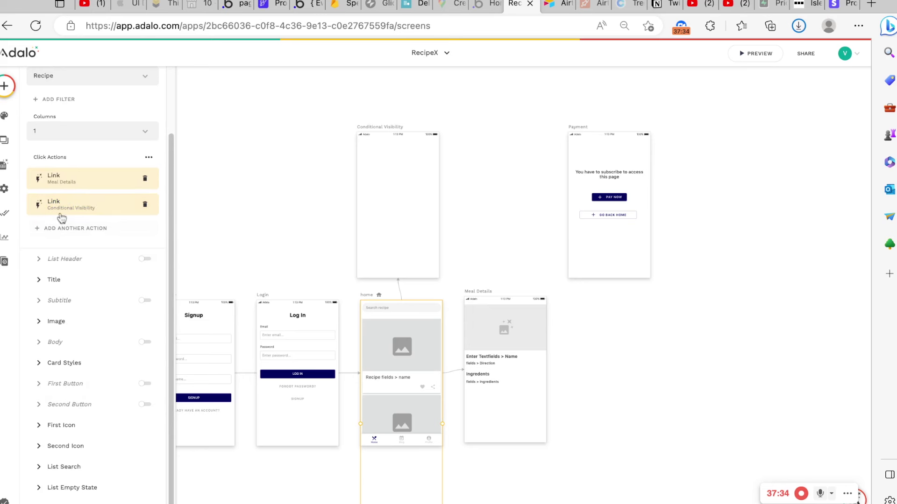
left_click(401, 175)
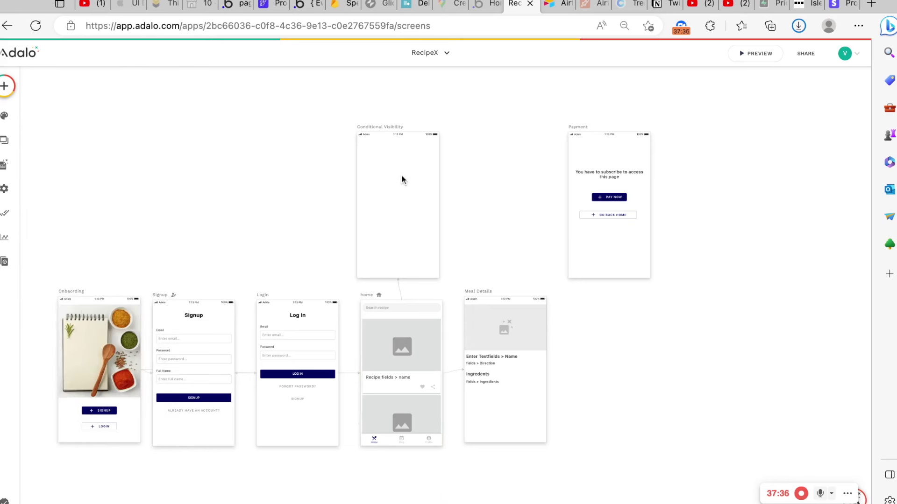
left_click(400, 133)
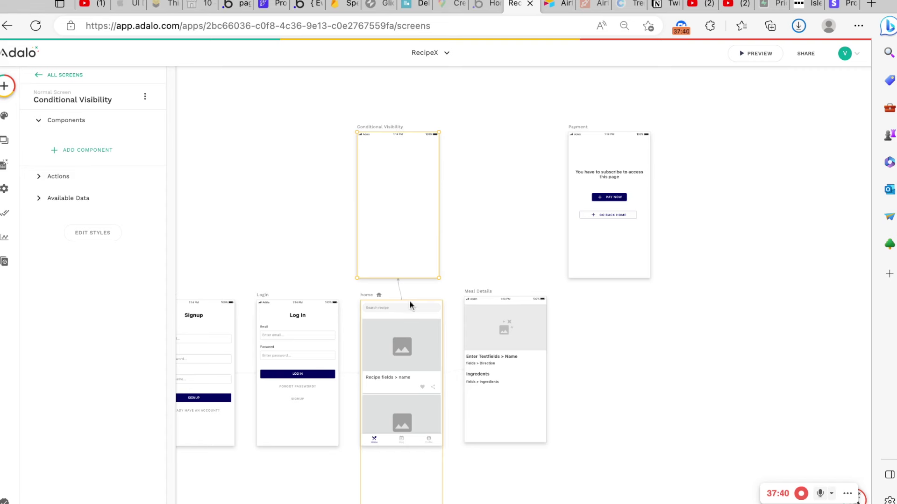
left_click(390, 348)
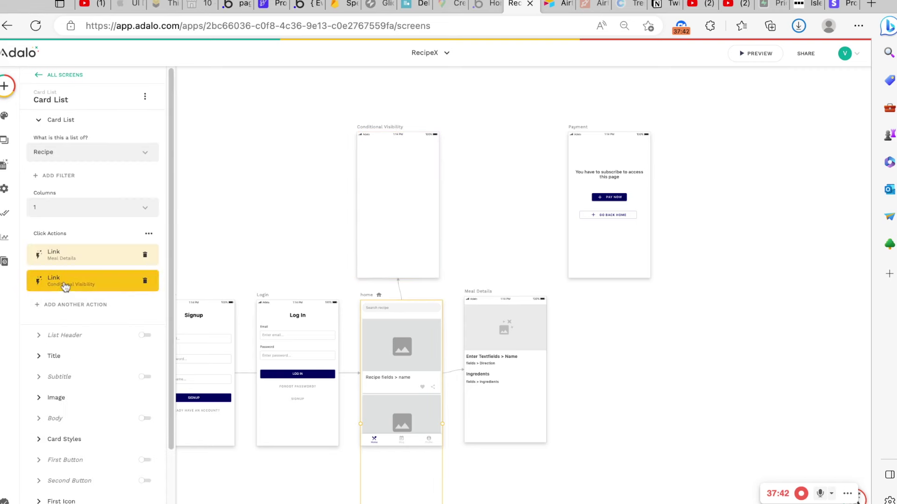
left_click(63, 282)
left_click(75, 357)
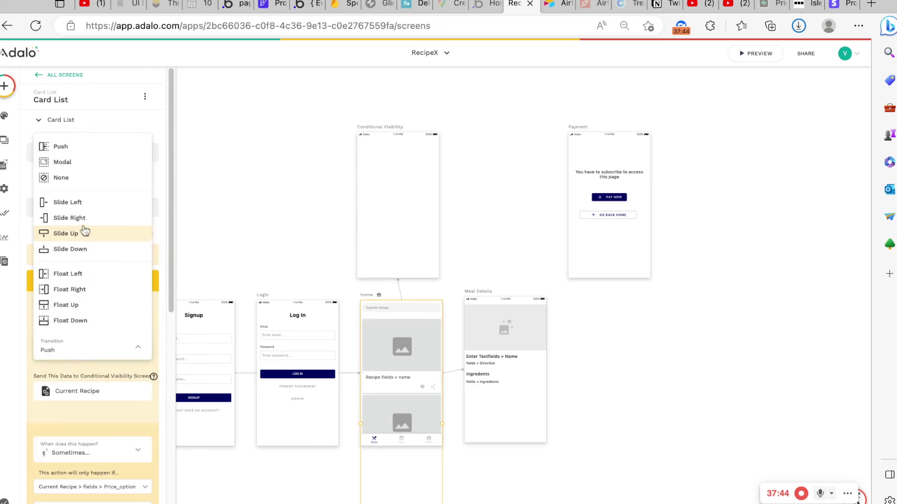
left_click(85, 182)
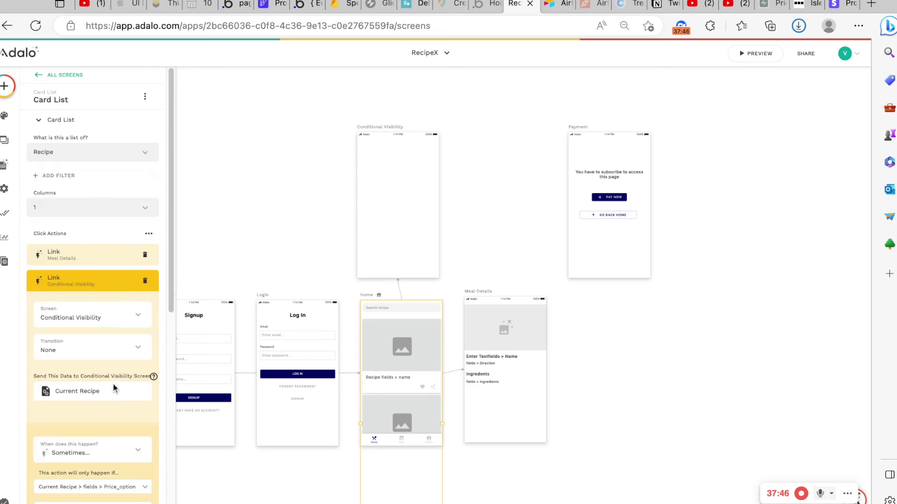
scroll(113, 383, "down", 8)
left_click(132, 201)
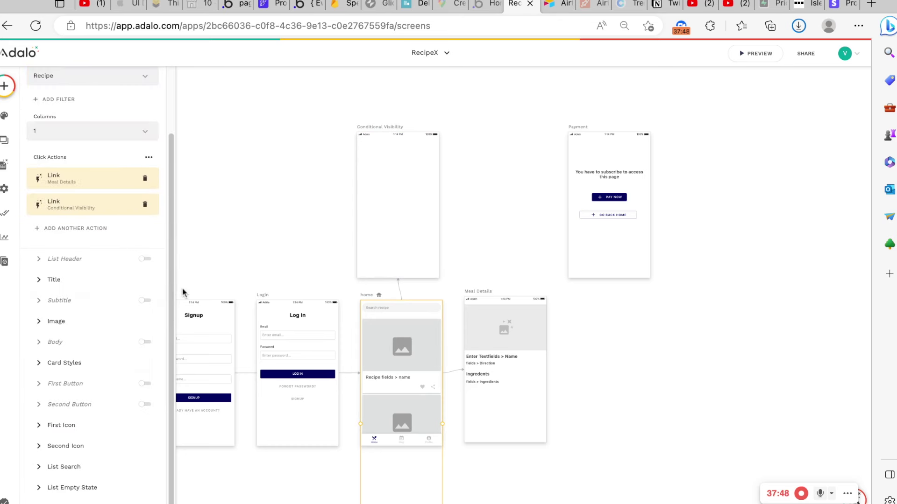
Select the Conditional Visibility screen and show its on-visit actions
scroll(364, 175, "up", 1)
left_click(375, 155)
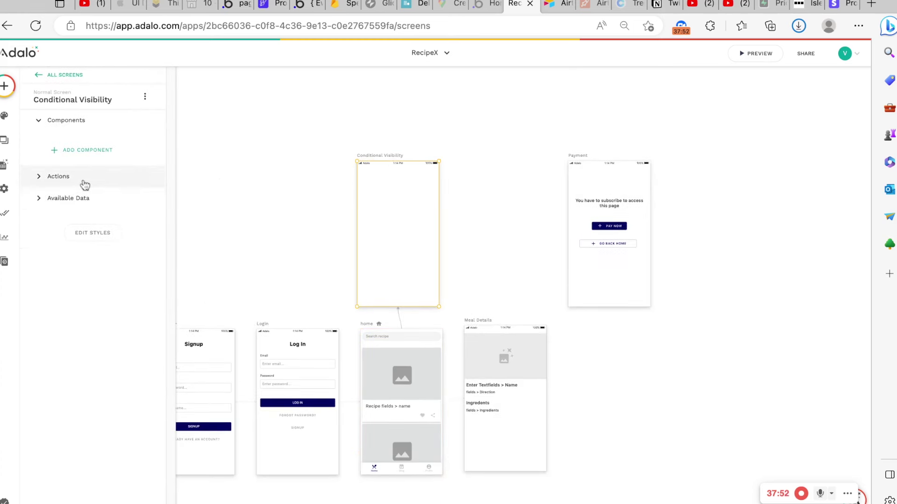
left_click(84, 183)
Add an on-visit link to Meal Details with transition None, set to run only sometimes
left_click(69, 208)
mouse_move(69, 236)
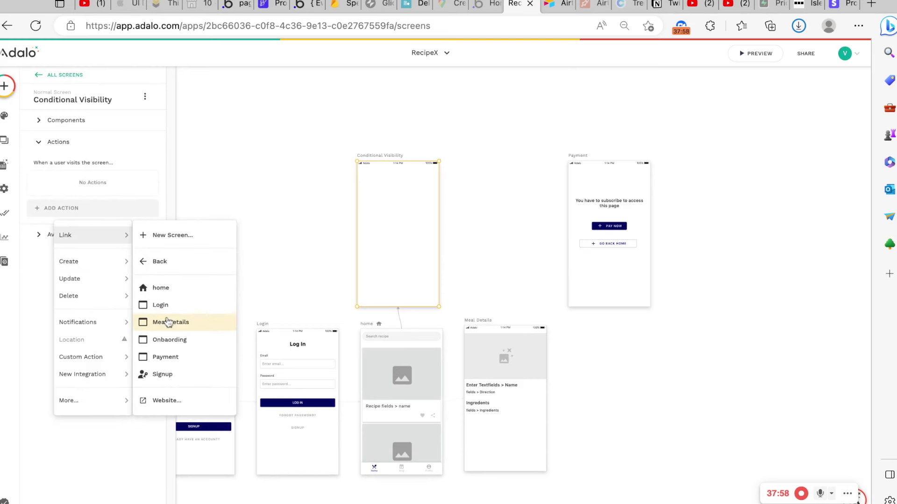
left_click(169, 322)
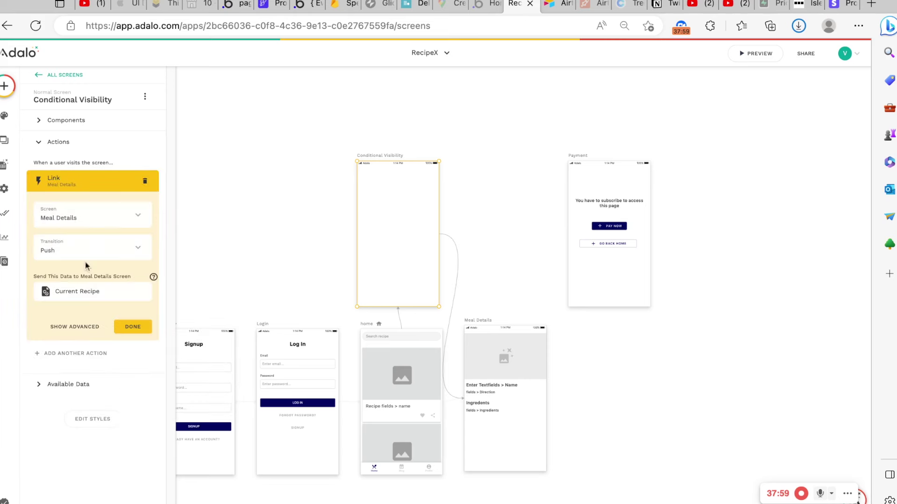
left_click(76, 330)
left_click(75, 351)
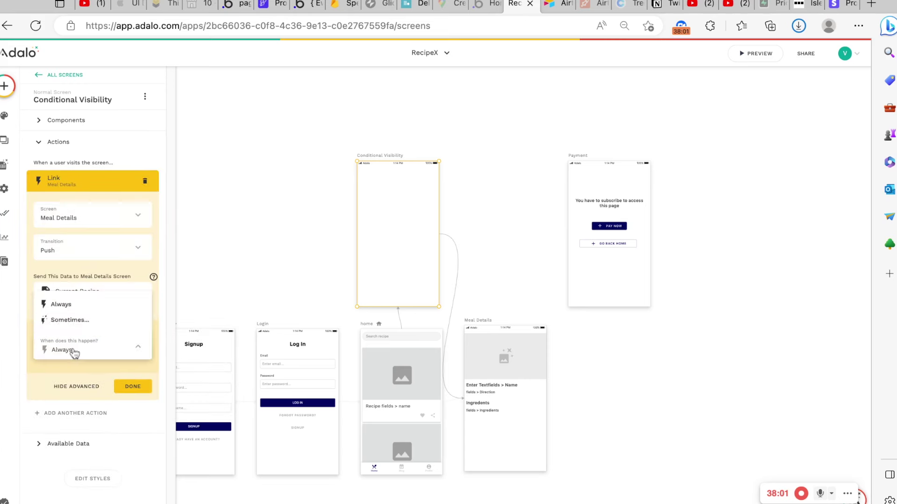
left_click(76, 321)
left_click(71, 247)
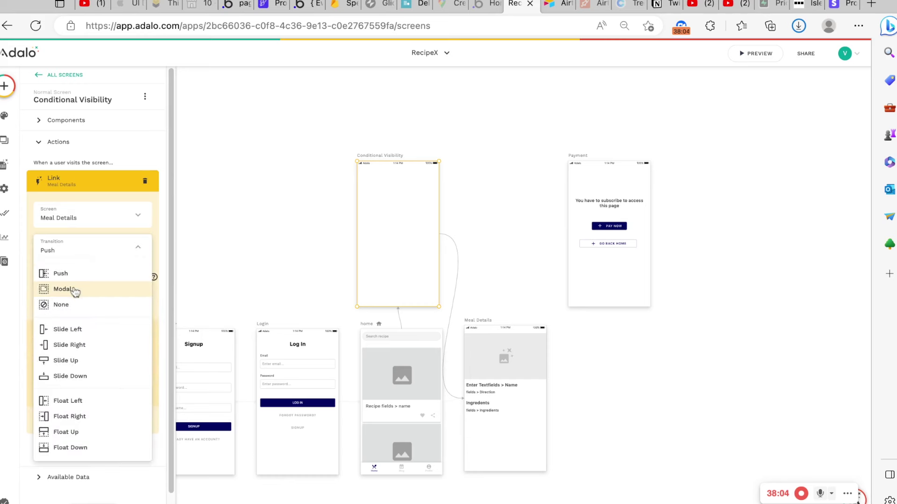
left_click(73, 305)
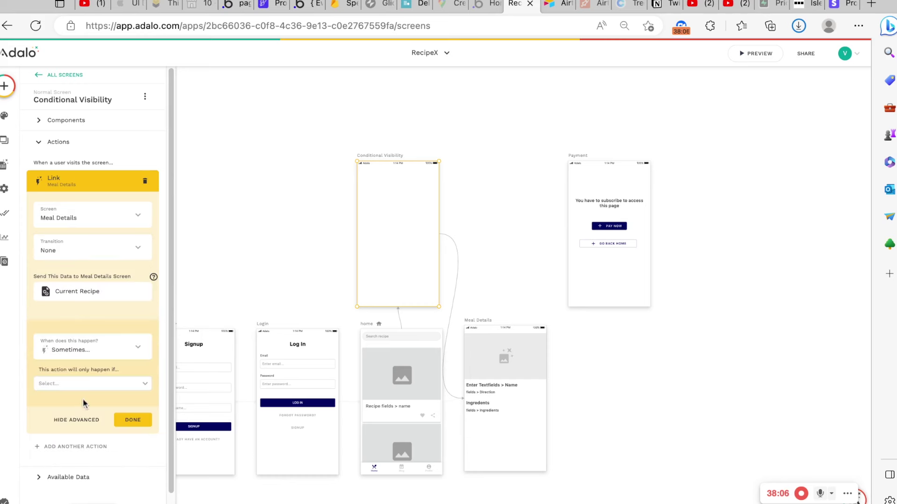
Try a Logged In User condition on the link, then reset it to always
left_click(92, 384)
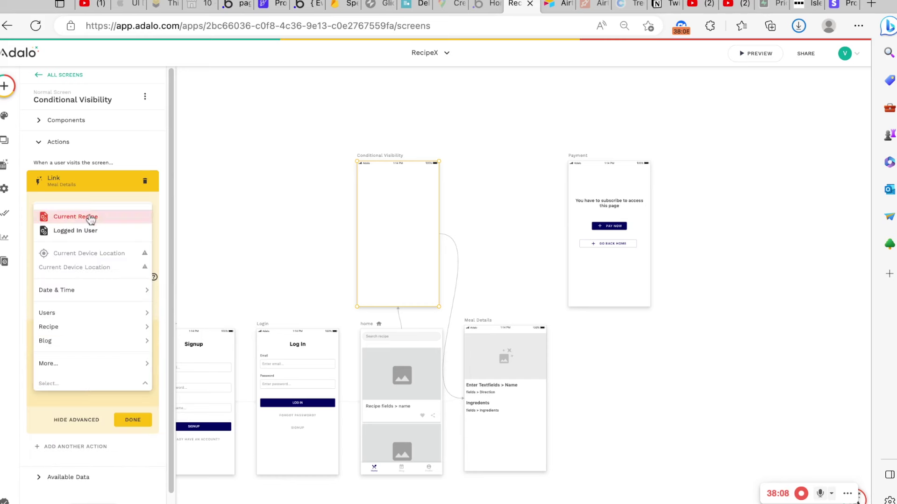
left_click(91, 231)
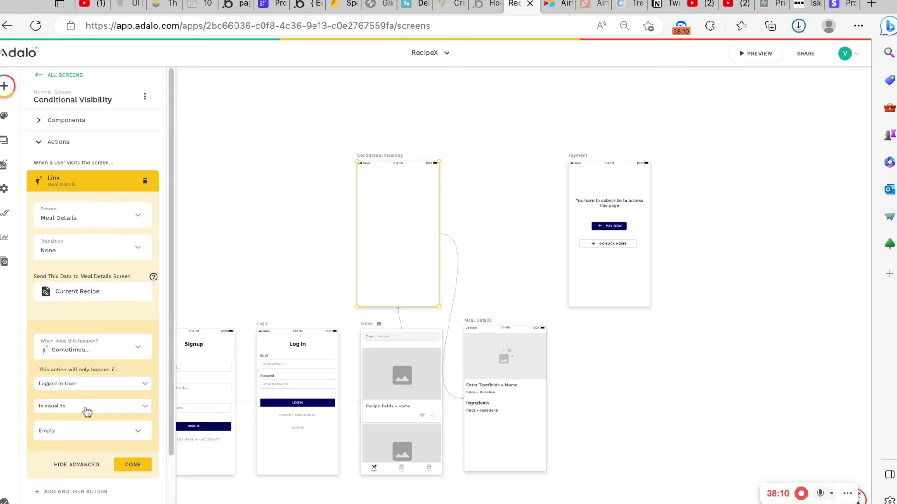
left_click(89, 409)
left_click(87, 408)
left_click(95, 356)
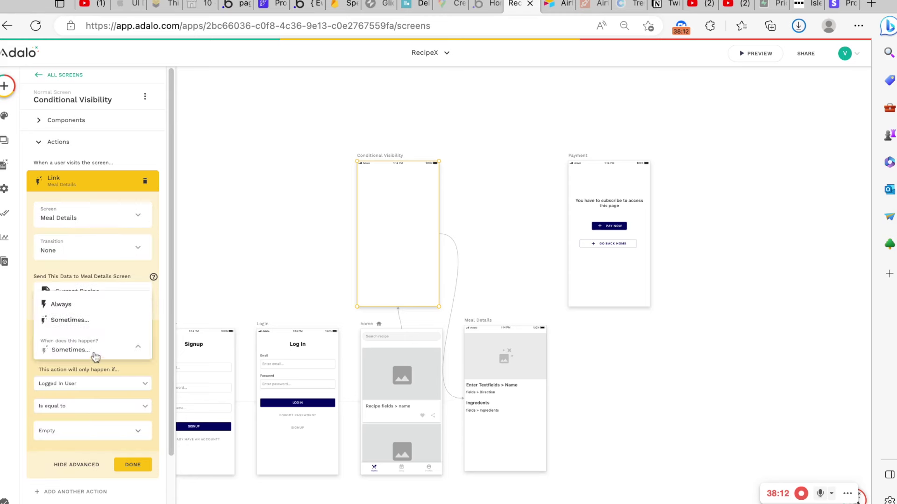
left_click(65, 304)
Make the Meal Details link conditional on Logged In User's Subscribed being true
left_click(74, 348)
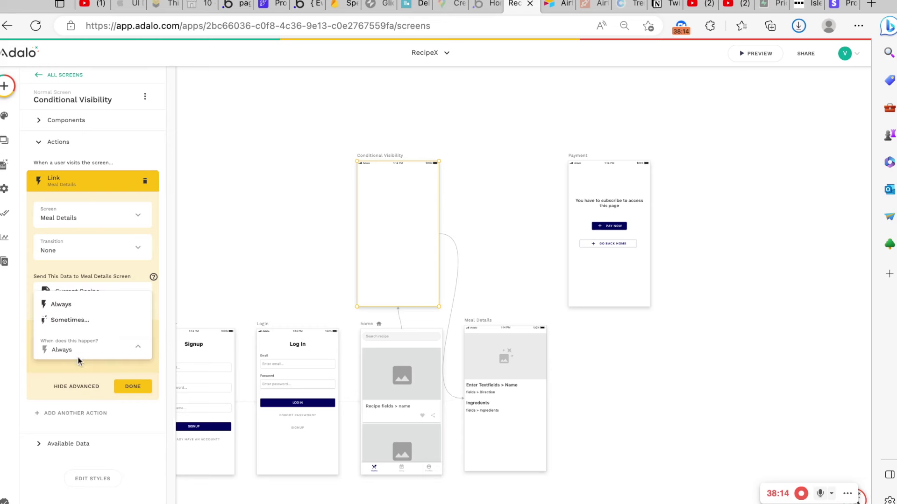
left_click(75, 321)
left_click(87, 387)
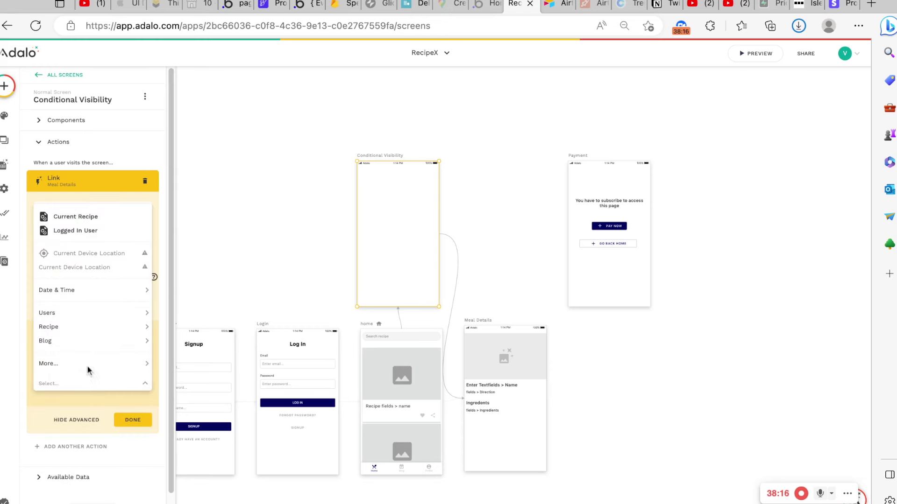
mouse_move(112, 369)
mouse_move(196, 377)
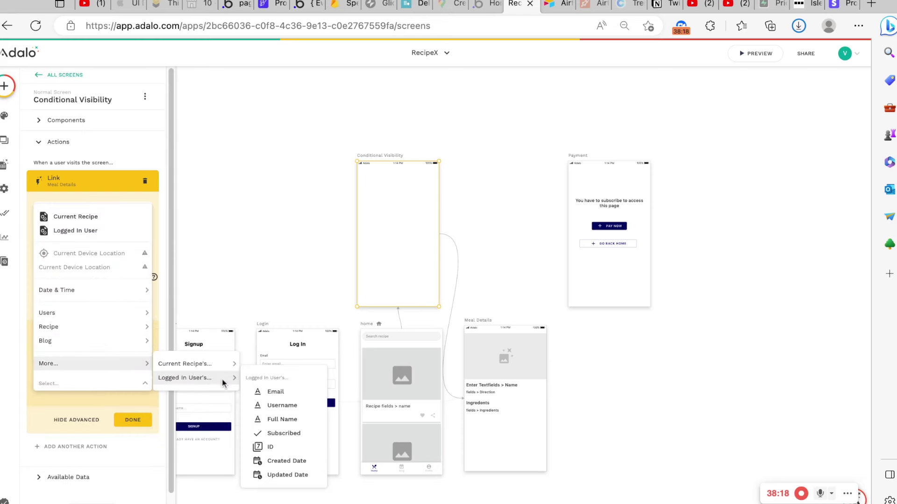
left_click(288, 433)
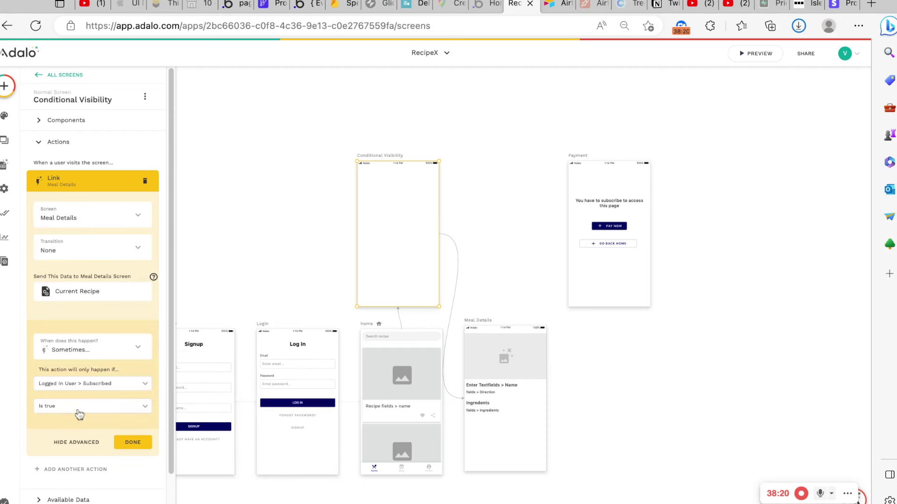
left_click(132, 443)
left_click(75, 210)
mouse_move(77, 234)
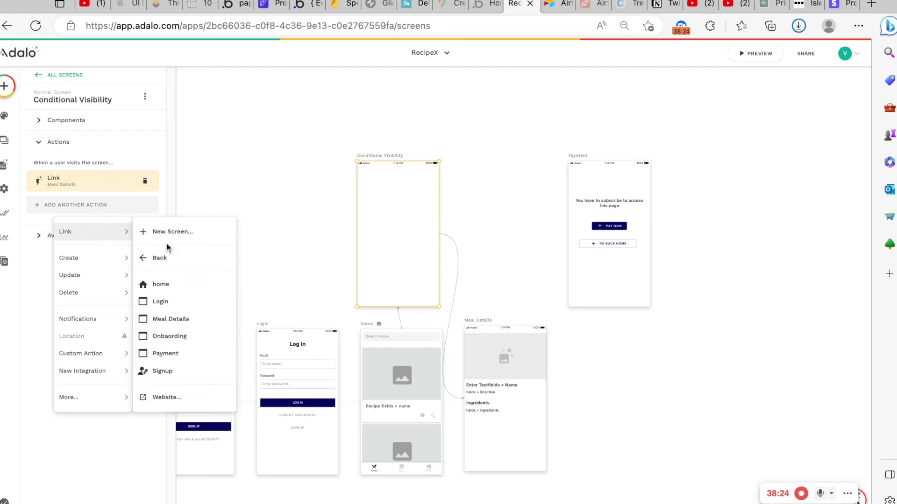
Add a second on-visit link to Payment with Float Up transition, run only sometimes
left_click(169, 353)
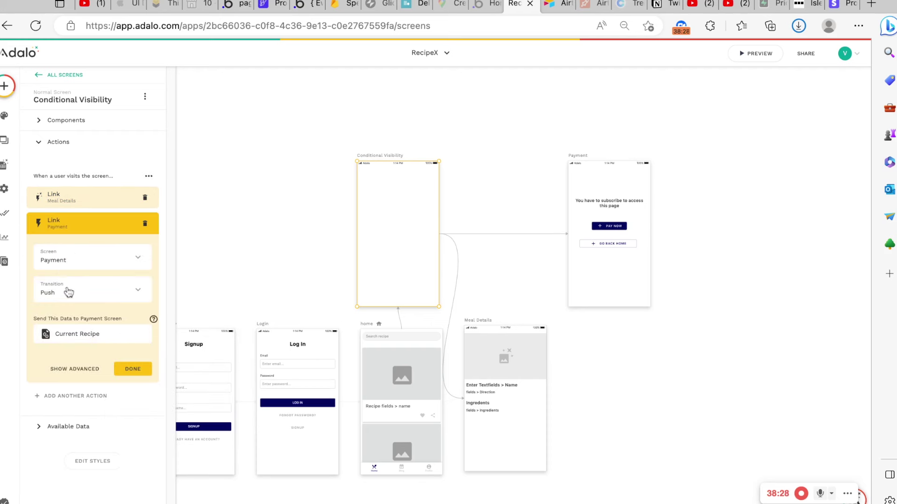
left_click(68, 292)
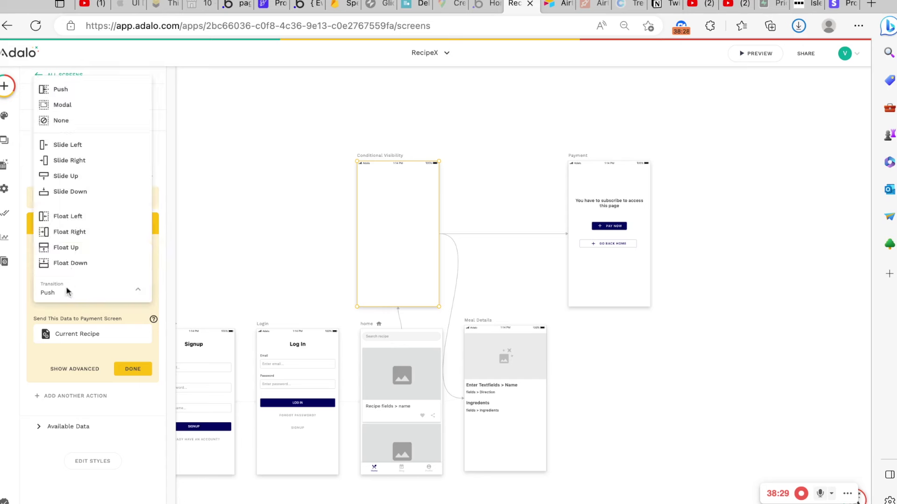
left_click(70, 247)
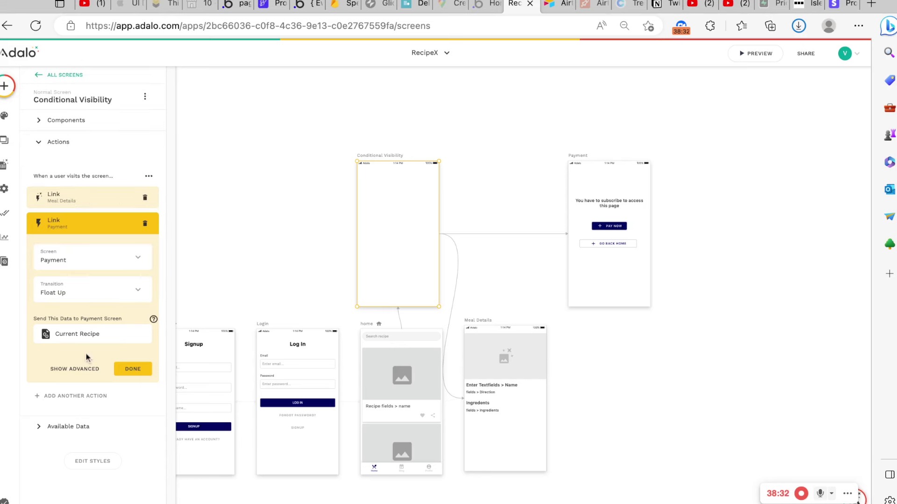
left_click(88, 370)
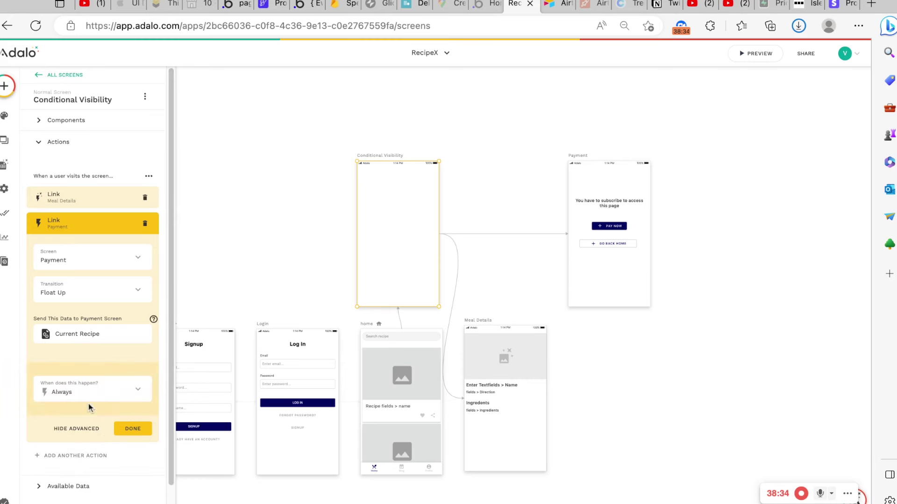
left_click(90, 395)
left_click(70, 363)
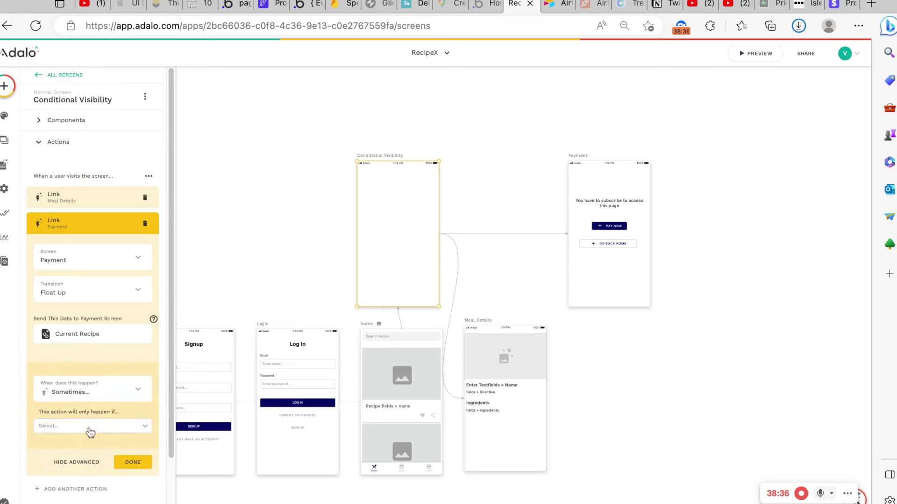
Condition the Payment link on Logged In User's Subscribed being false
left_click(90, 432)
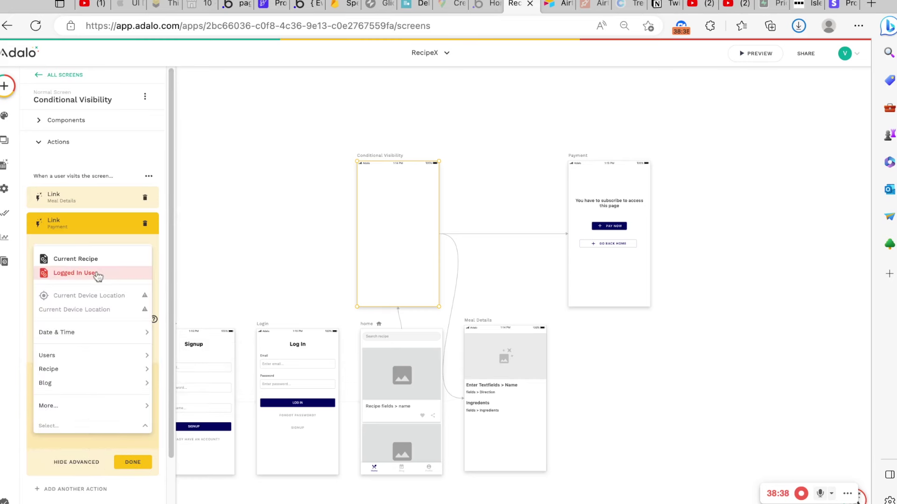
mouse_move(96, 413)
mouse_move(187, 420)
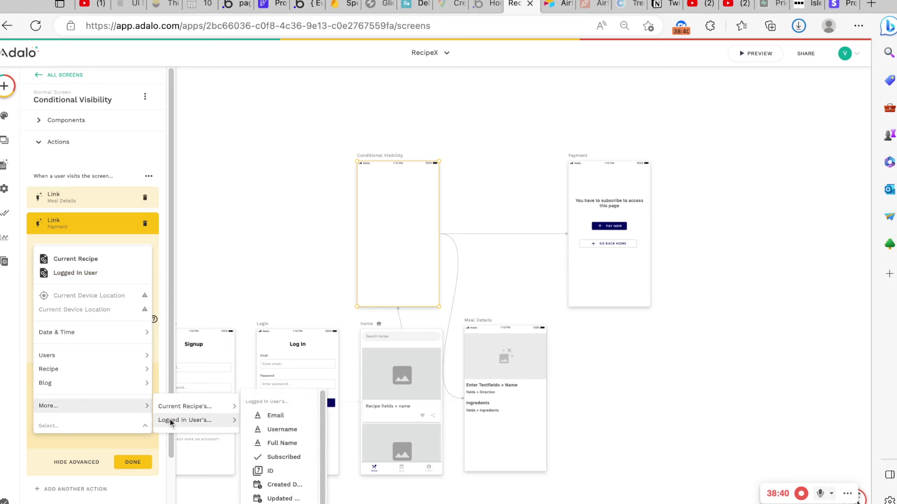
left_click(294, 458)
left_click(61, 449)
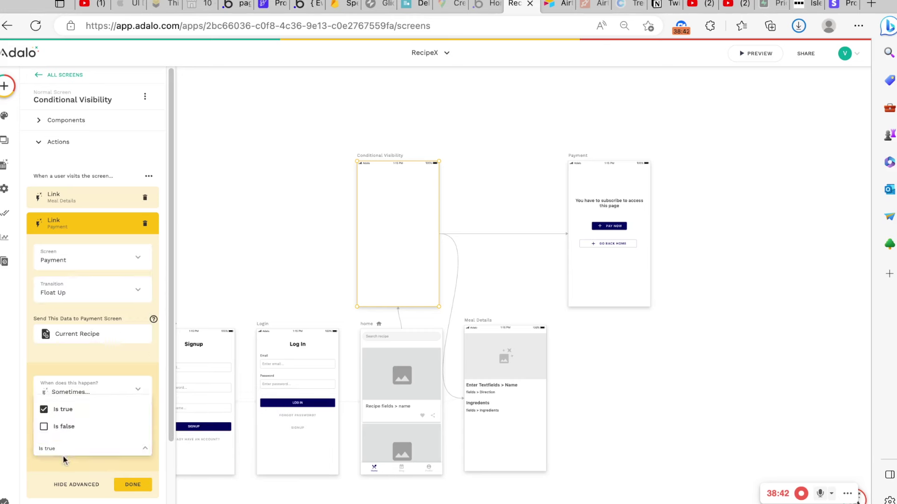
left_click(72, 427)
left_click(133, 486)
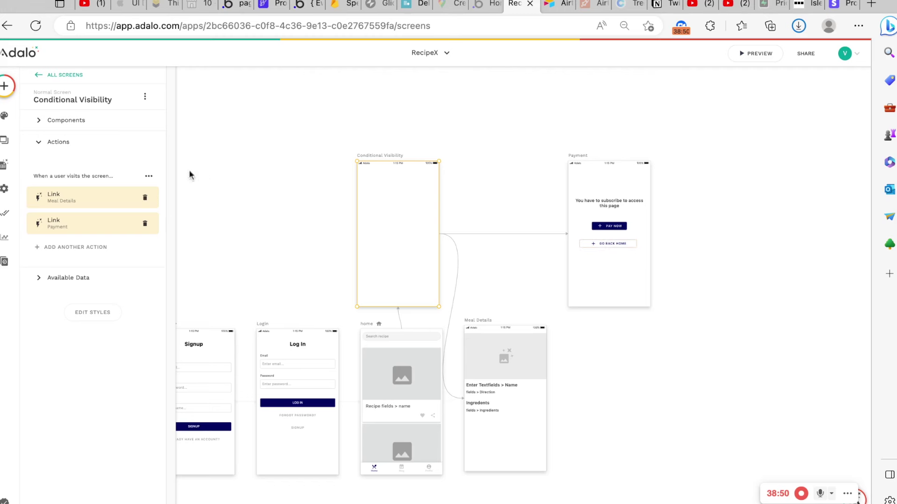
Create a new screen named 'Stripe Payment'
left_click(4, 85)
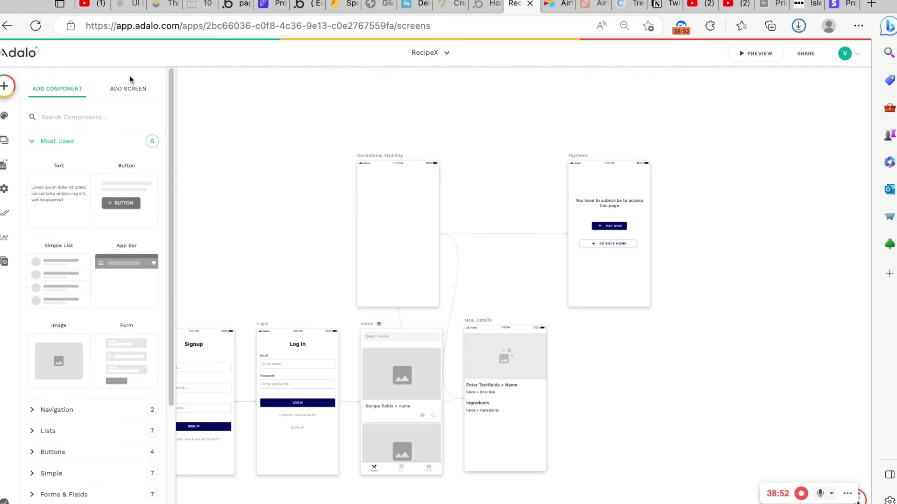
left_click(128, 88)
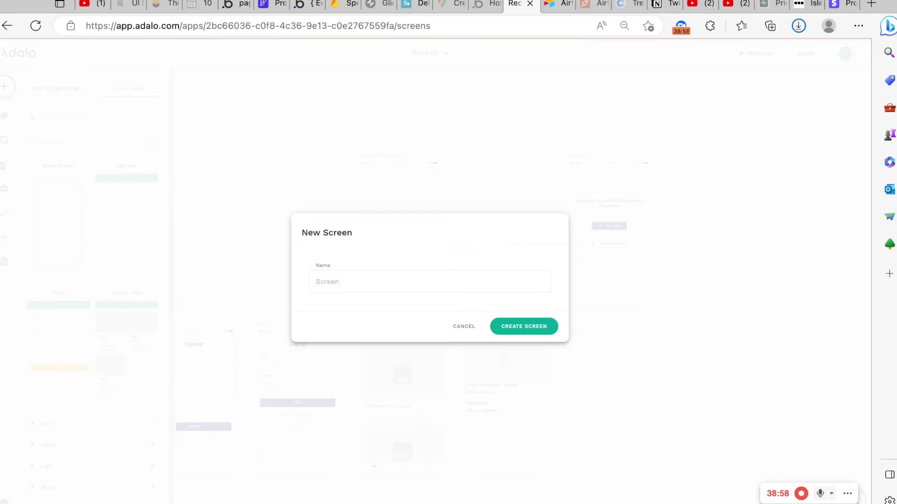
type("stripe payment")
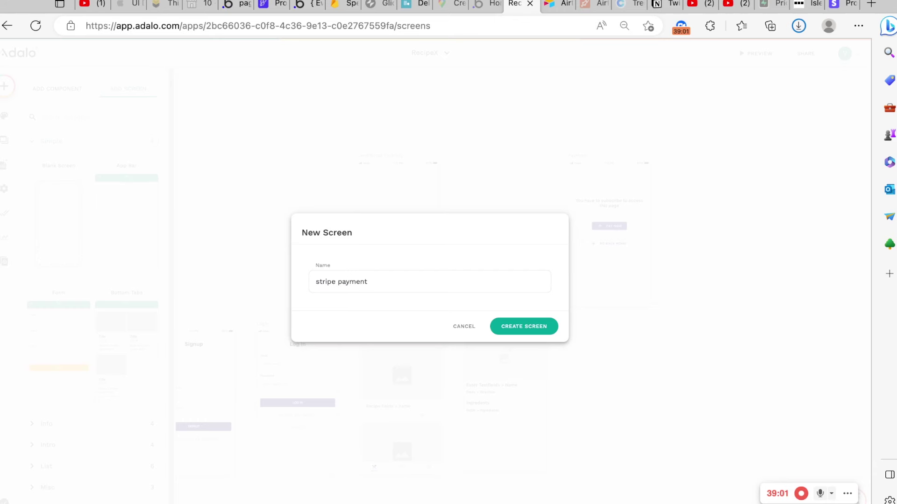
left_click(553, 327)
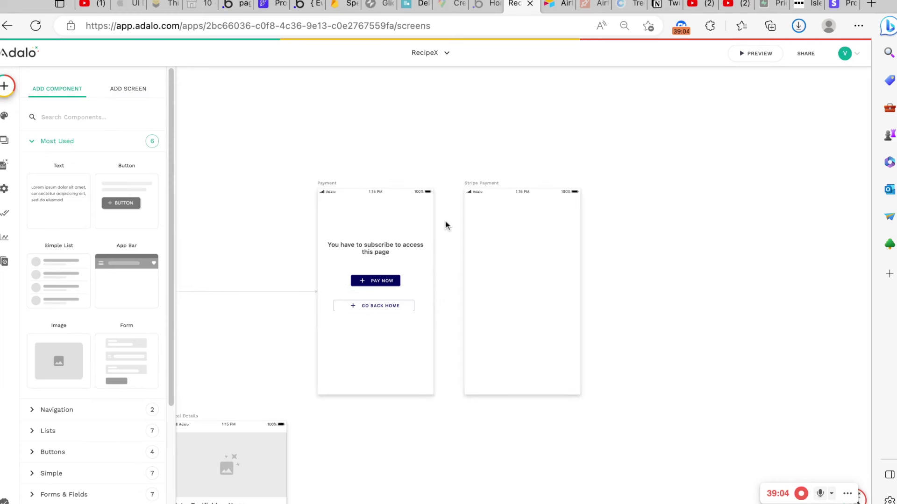
Place a Stripe Subscription component on the Stripe Payment screen and expand its Submit Button settings
type("str")
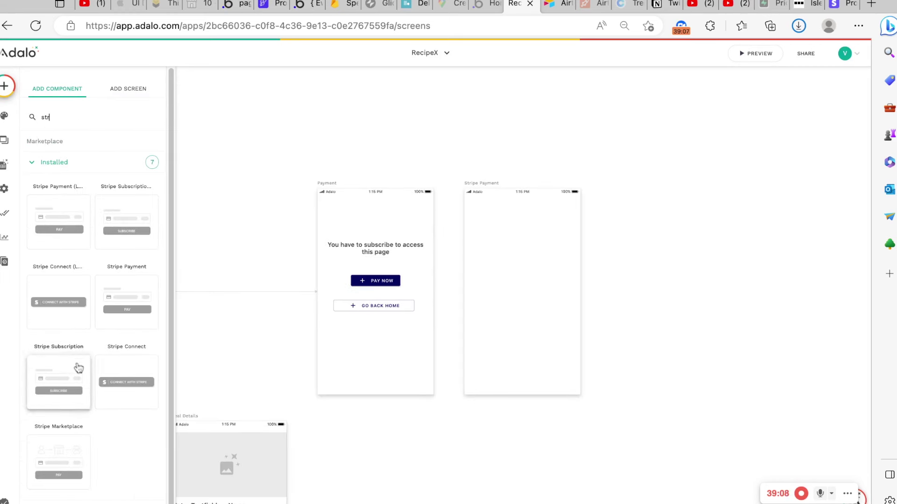
left_click_drag(78, 369, 524, 357)
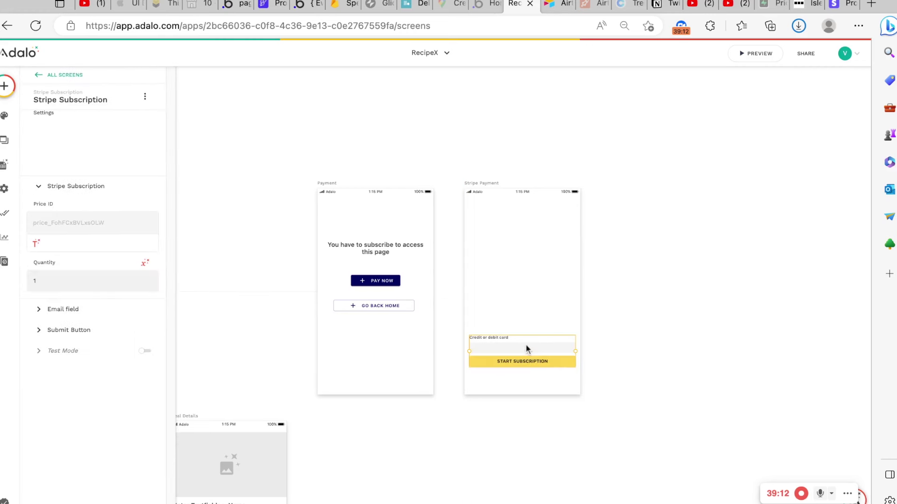
left_click(74, 331)
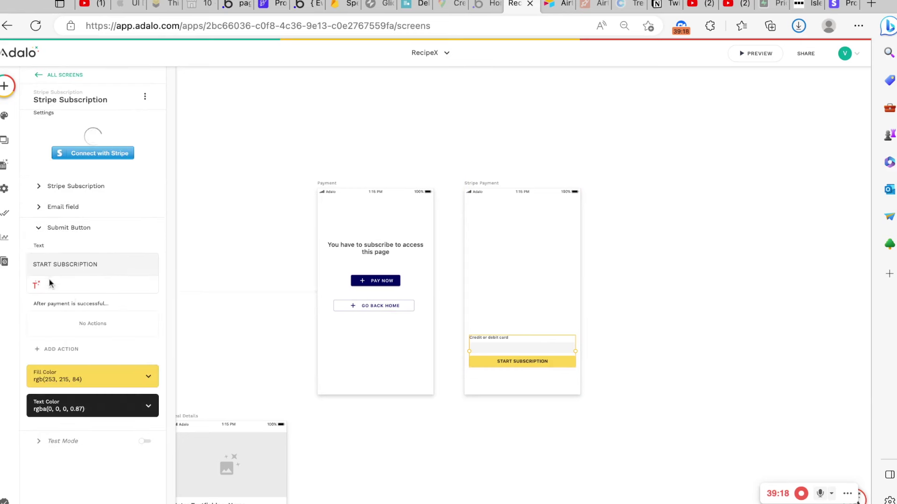
Add an Update Logged In User action to the submit button, setting Subscribed to True
left_click(81, 349)
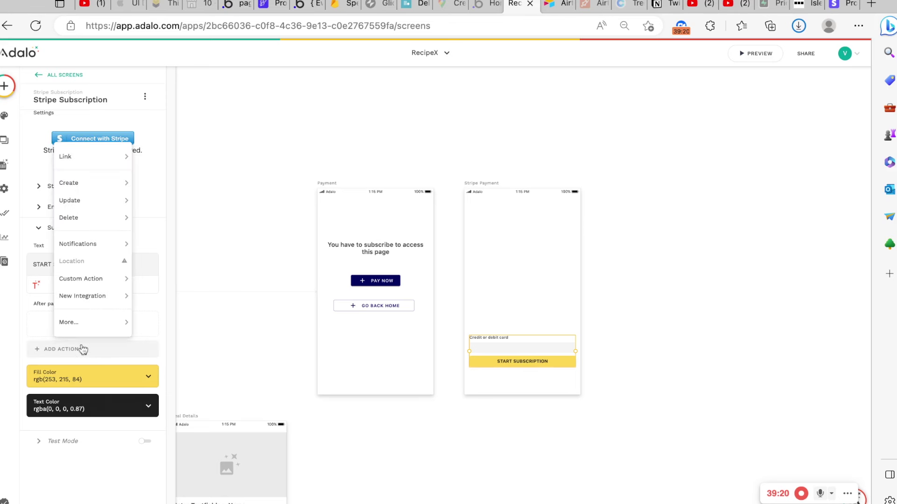
mouse_move(94, 320)
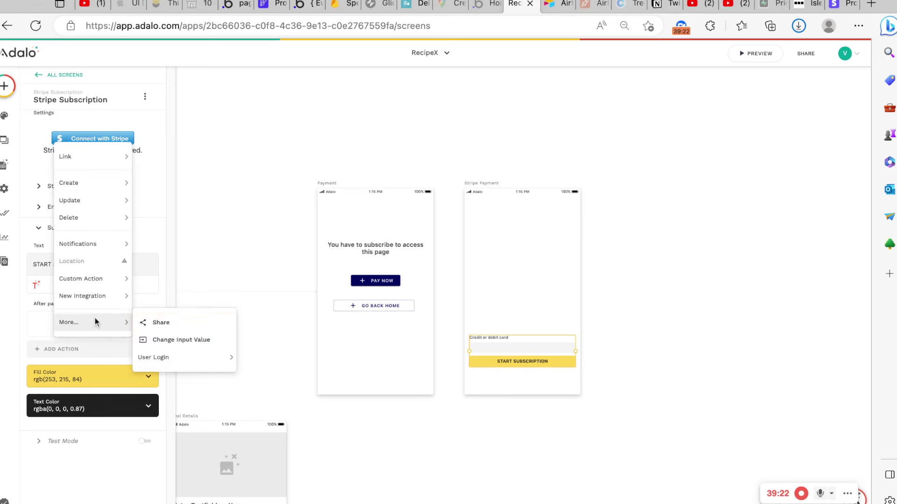
mouse_move(179, 358)
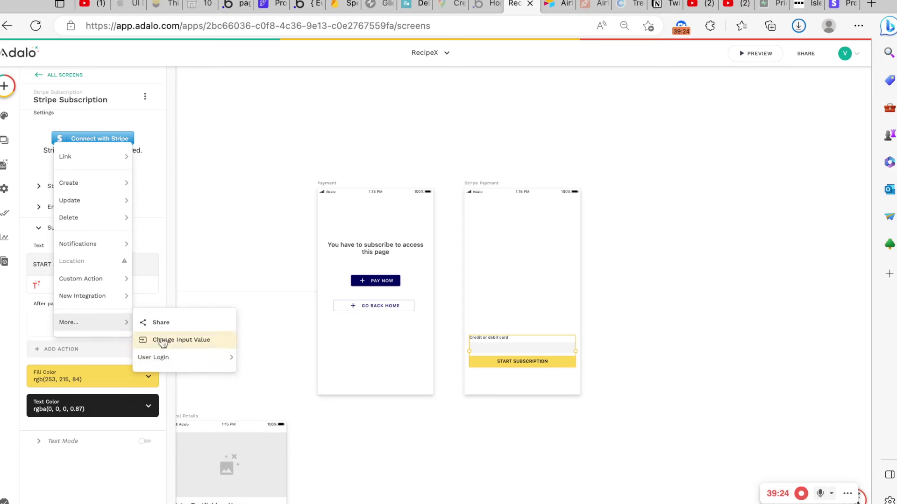
mouse_move(105, 200)
left_click(168, 207)
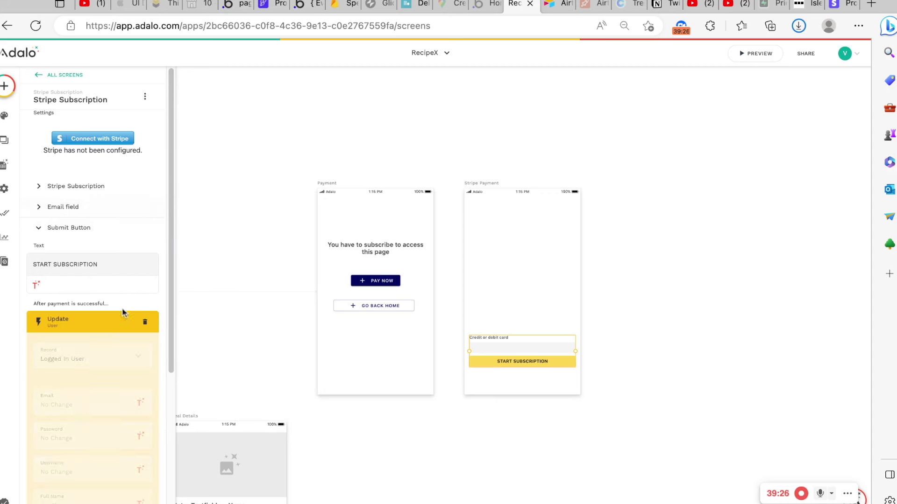
scroll(100, 344, "down", 5)
left_click(92, 328)
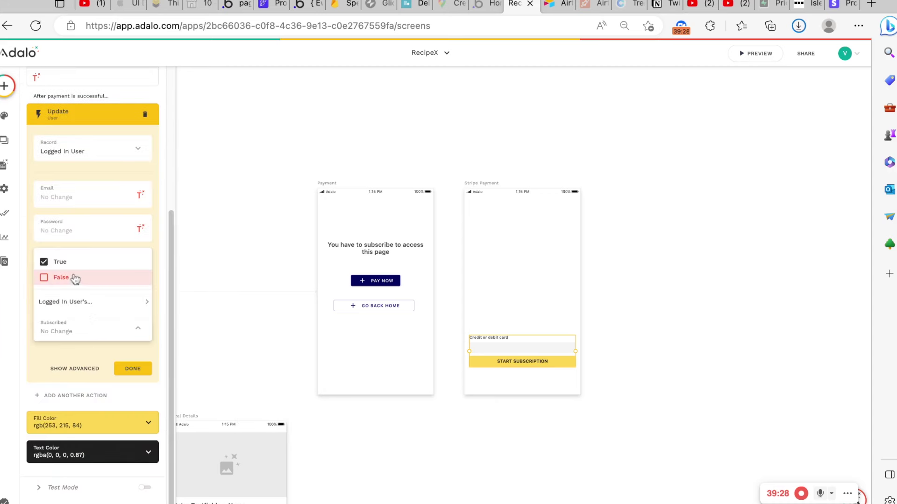
left_click(75, 261)
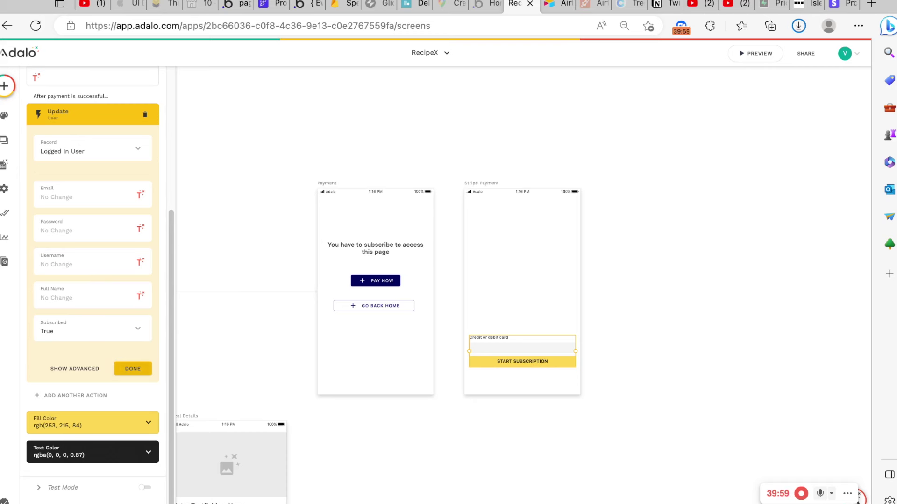
left_click(132, 369)
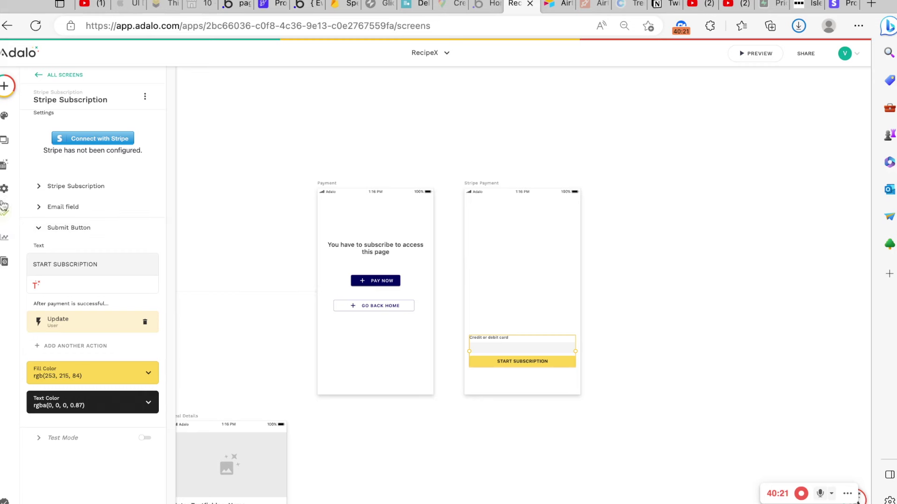
left_click(4, 164)
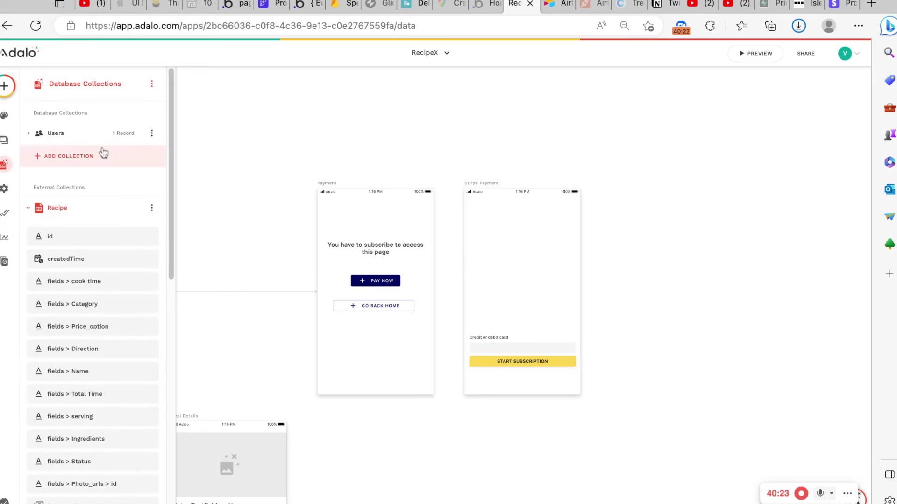
Review and save the single test user record in Users, then bring all screens into view
left_click(119, 136)
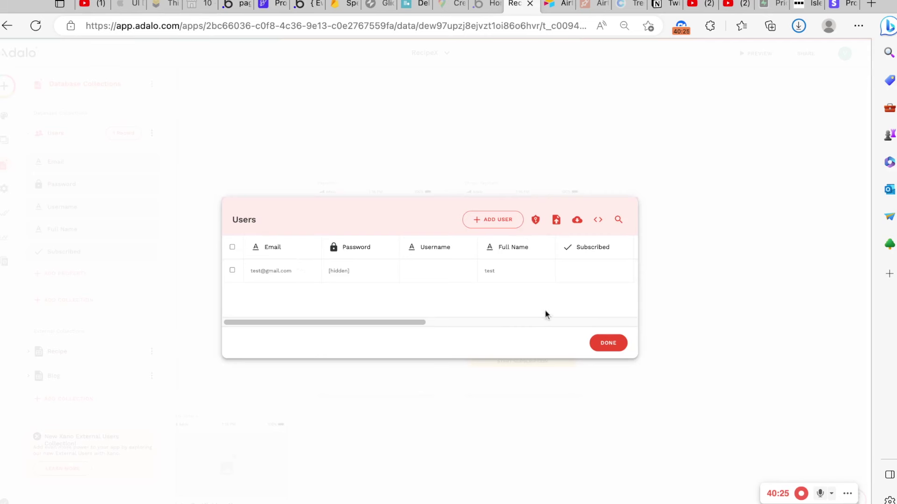
left_click(600, 279)
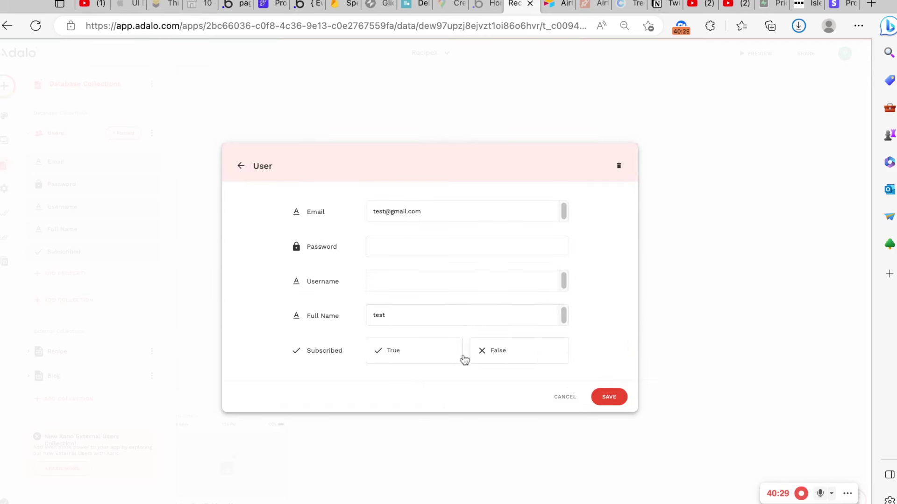
left_click(601, 398)
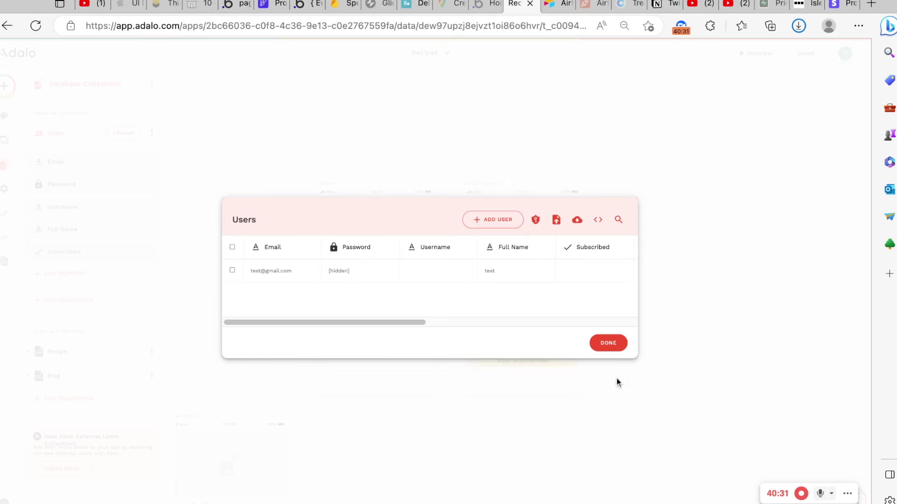
left_click(609, 348)
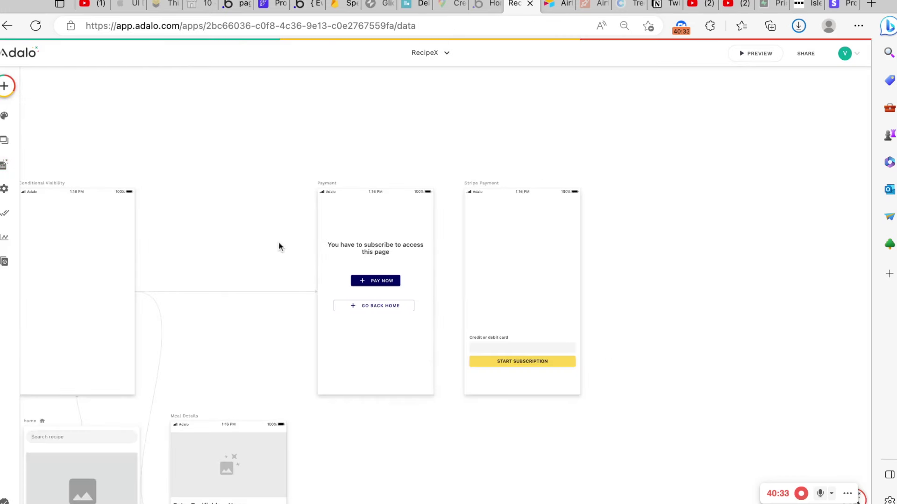
scroll(279, 242, "left", 5)
scroll(279, 242, "down", 5)
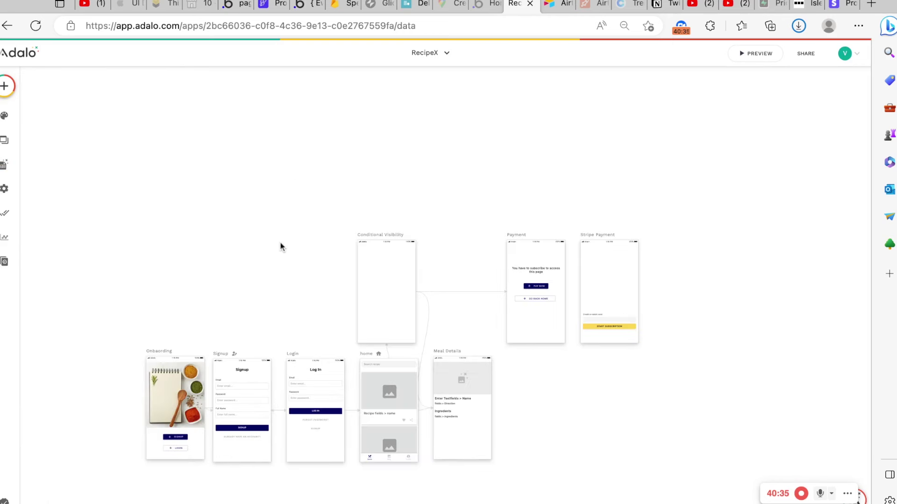
scroll(279, 242, "left", 6)
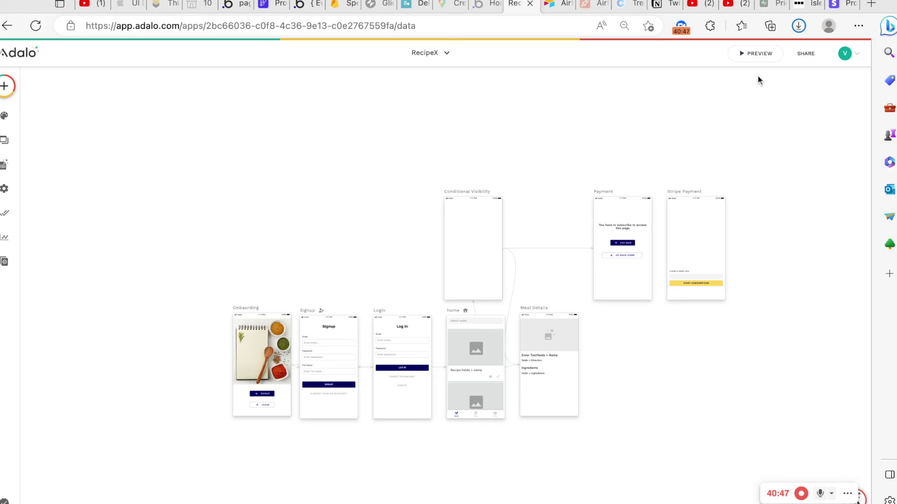
left_click(756, 54)
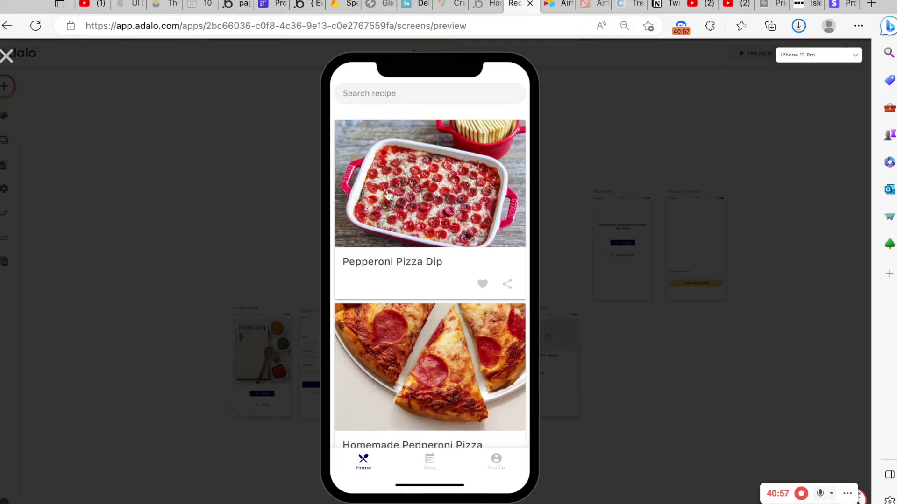
left_click(387, 195)
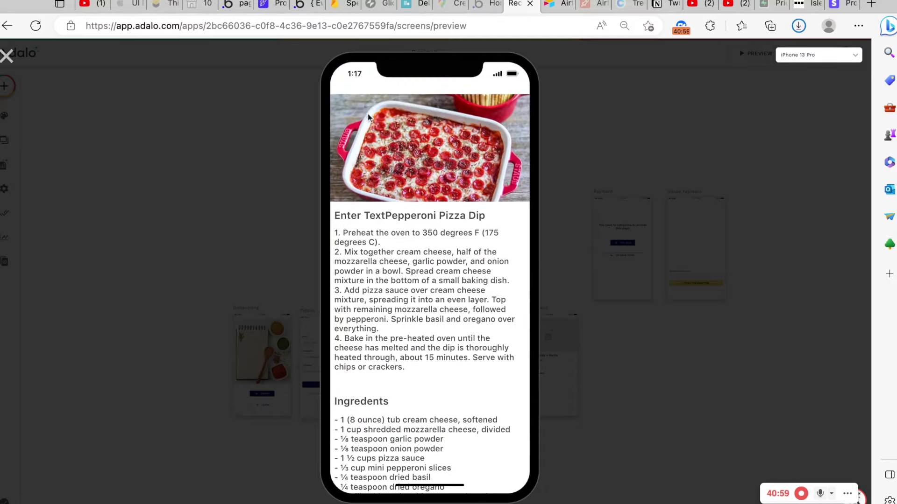
left_click(7, 26)
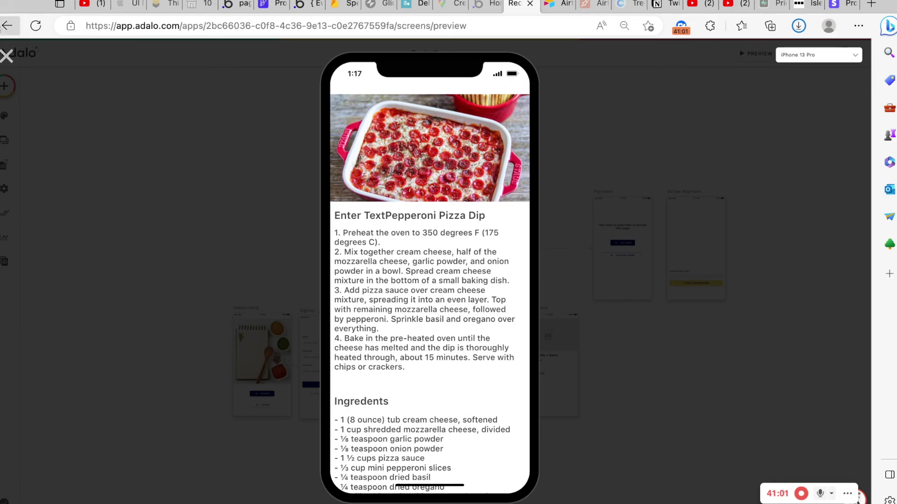
left_click(463, 364)
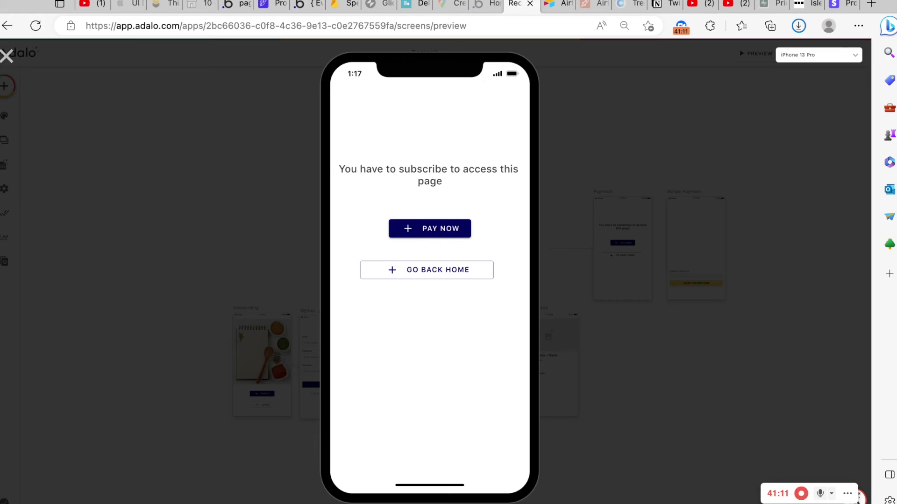
left_click(7, 56)
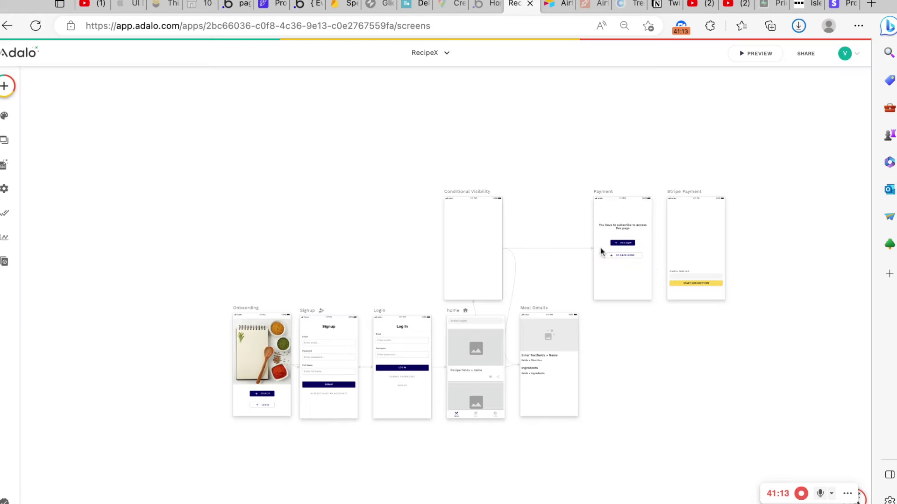
Move the Conditional Visibility screen slightly higher on the canvas and deselect it
left_click_drag(489, 187, 486, 147)
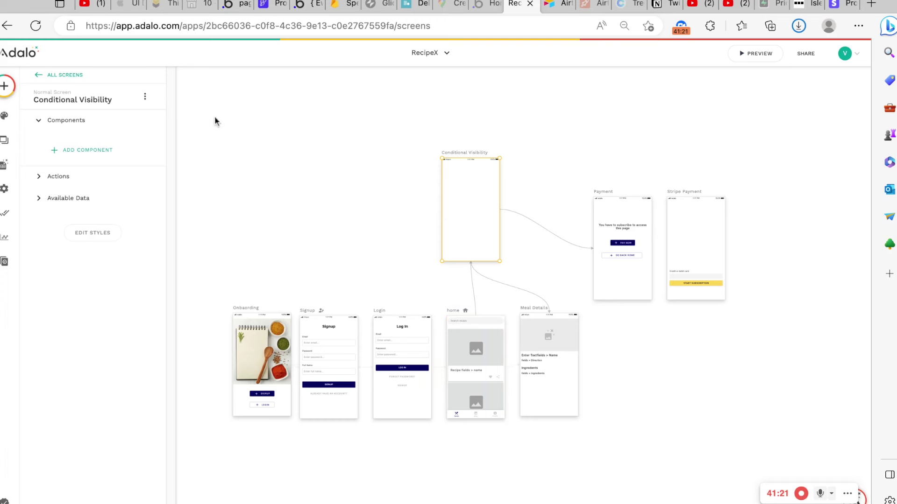
left_click(225, 106)
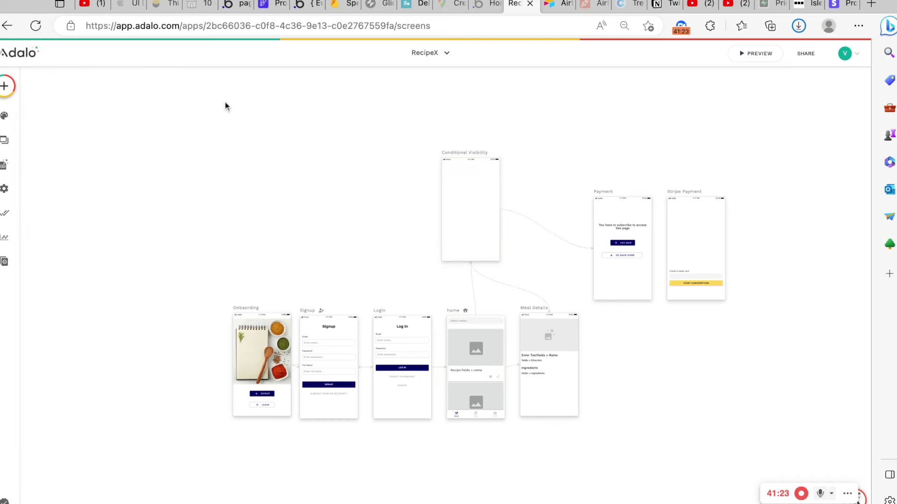